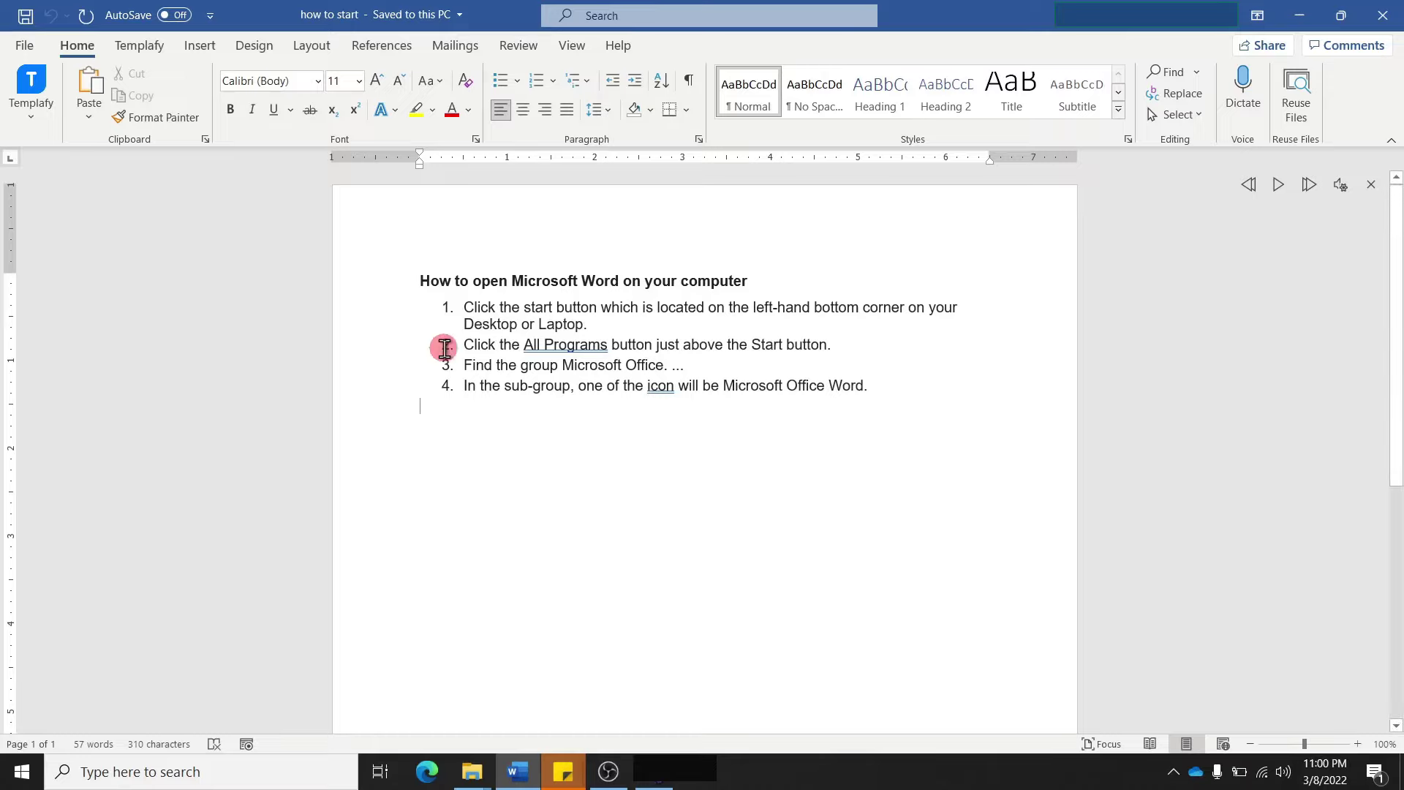
Search Windows for 'word' and launch Microsoft Word from the best match
left_click(106, 774)
type("word")
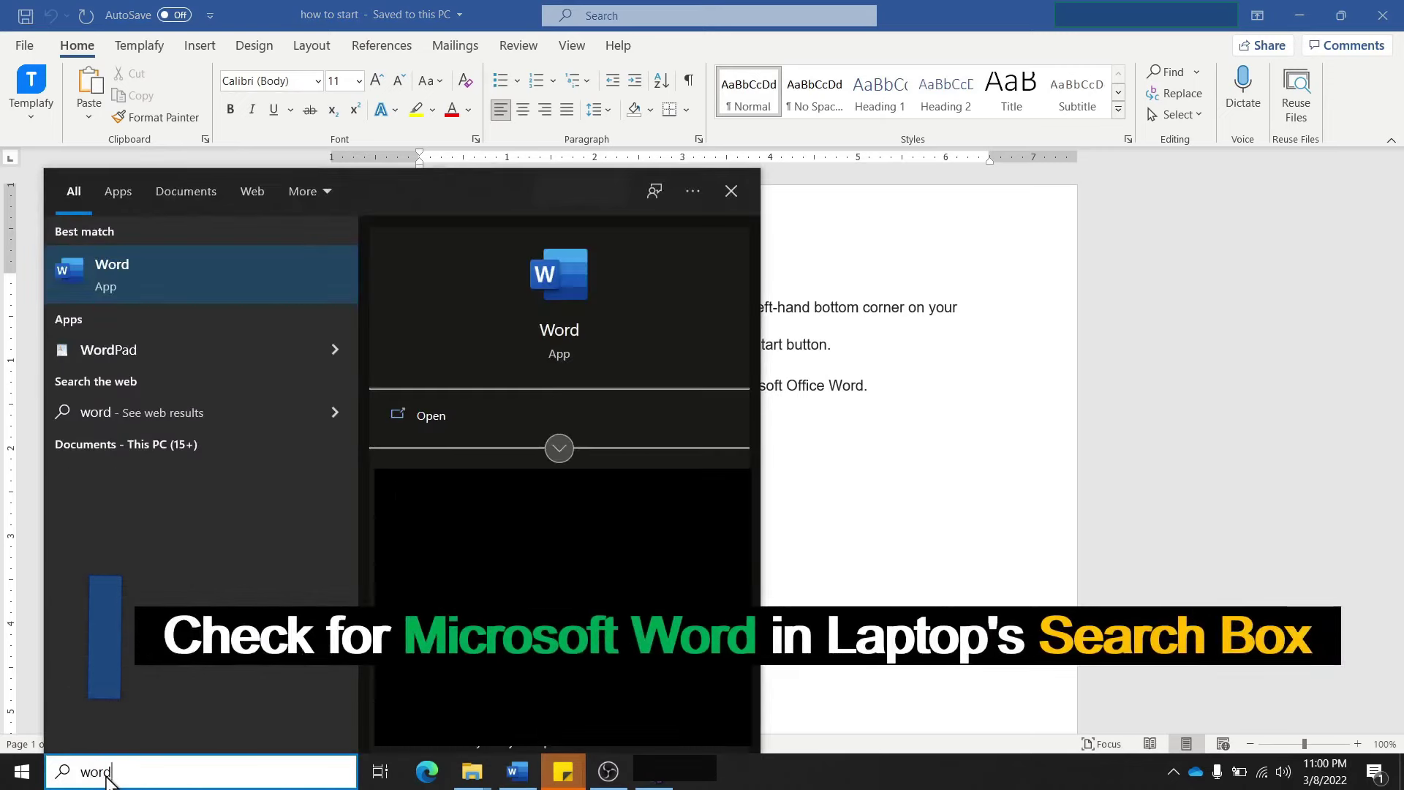
left_click(125, 275)
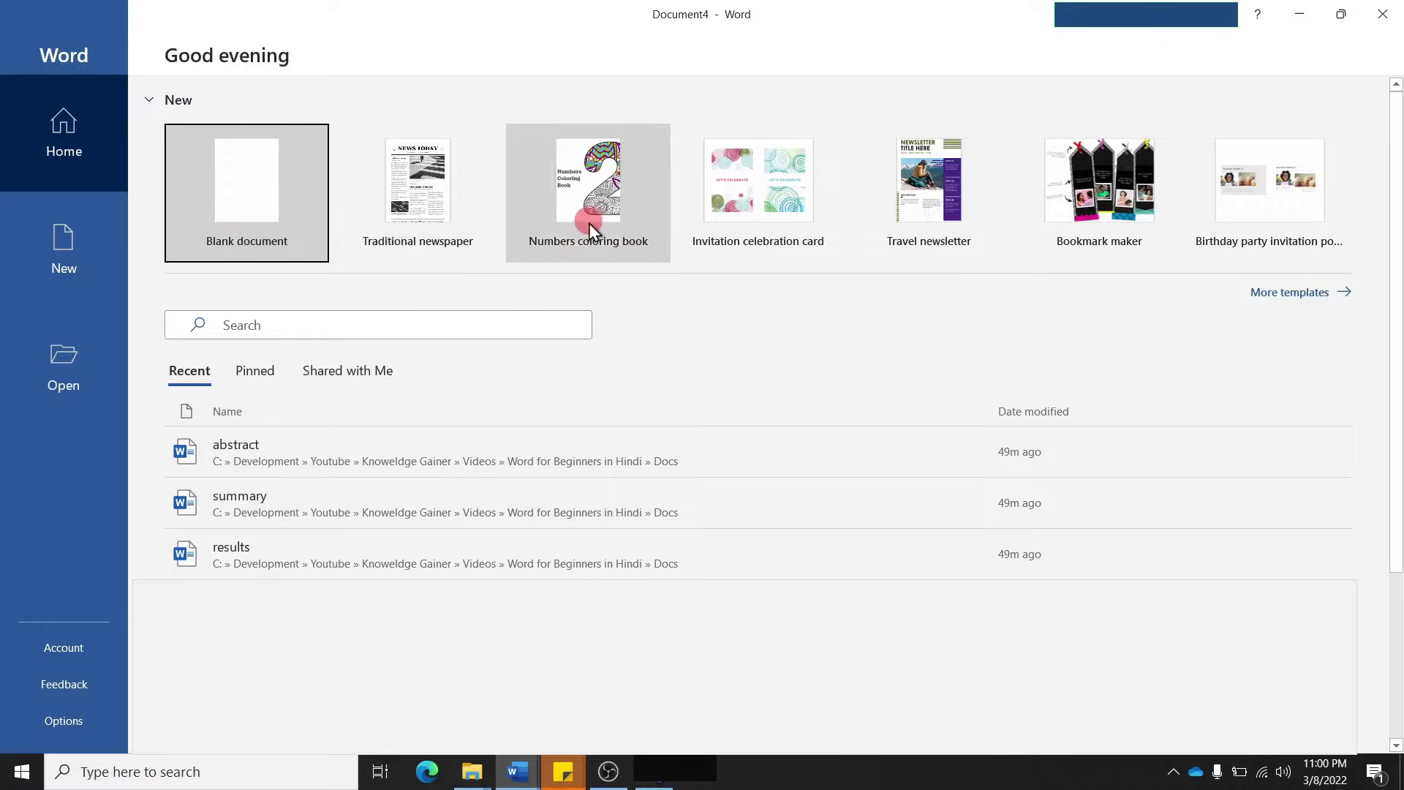
Create a new blank document and dismiss the Templafy add-in pane
left_click(254, 193)
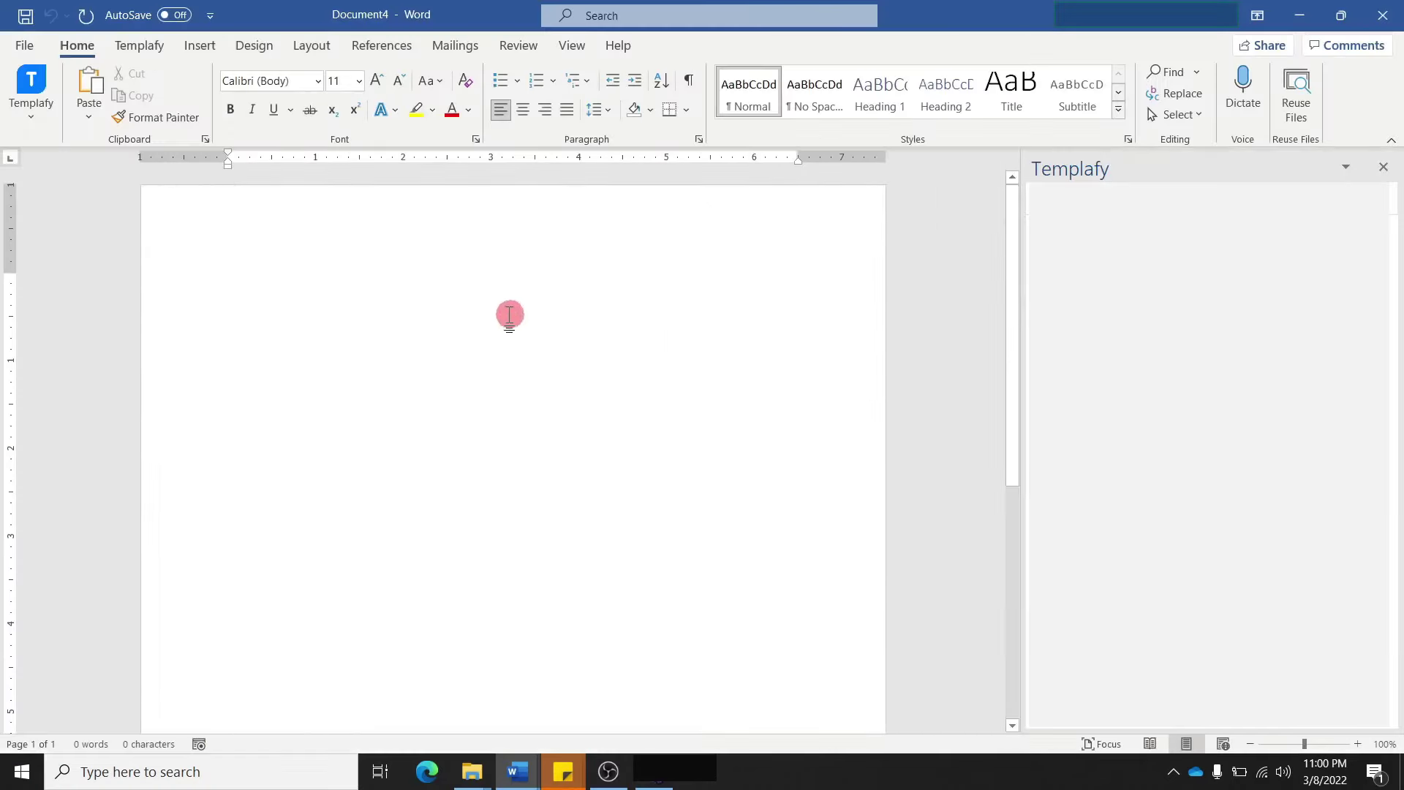
left_click(1385, 168)
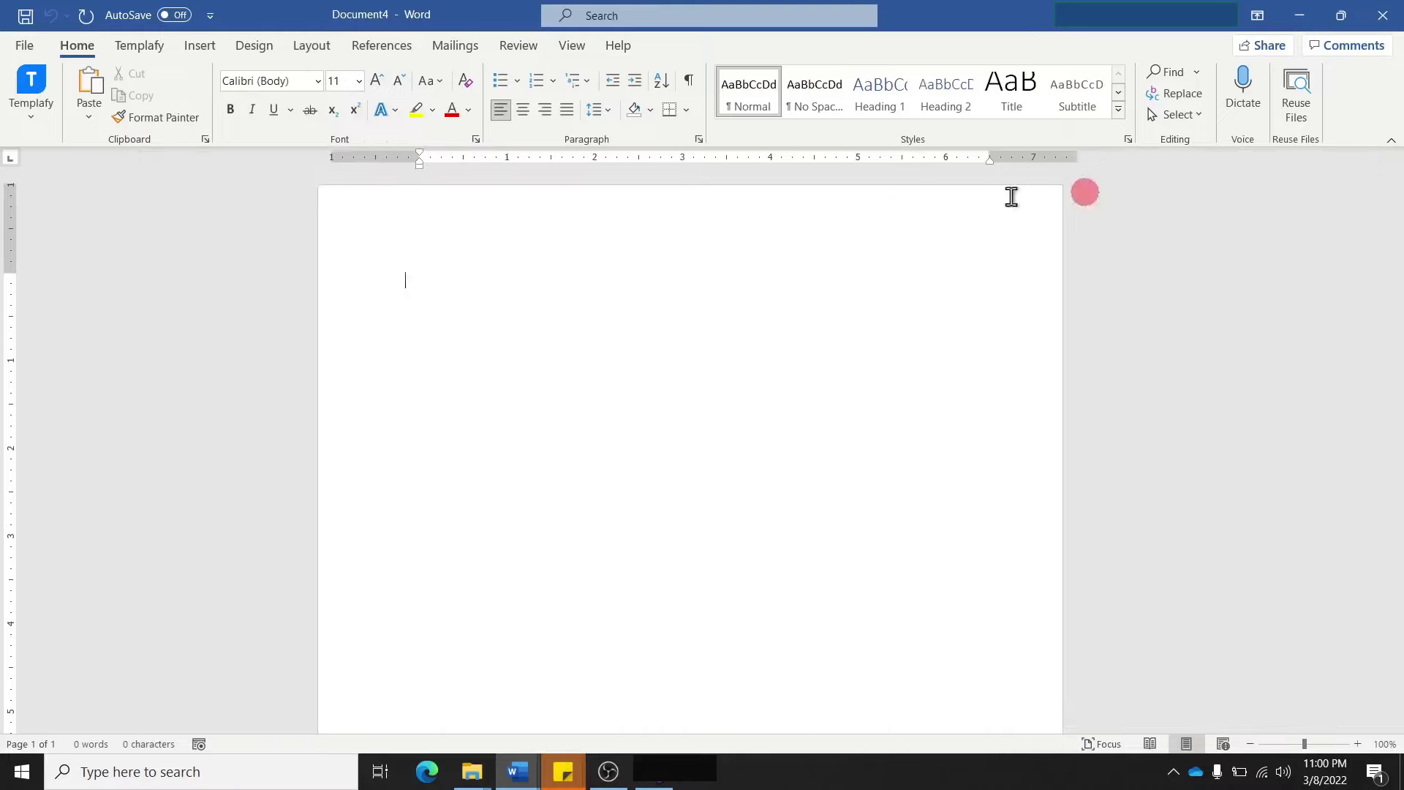
left_click(454, 217)
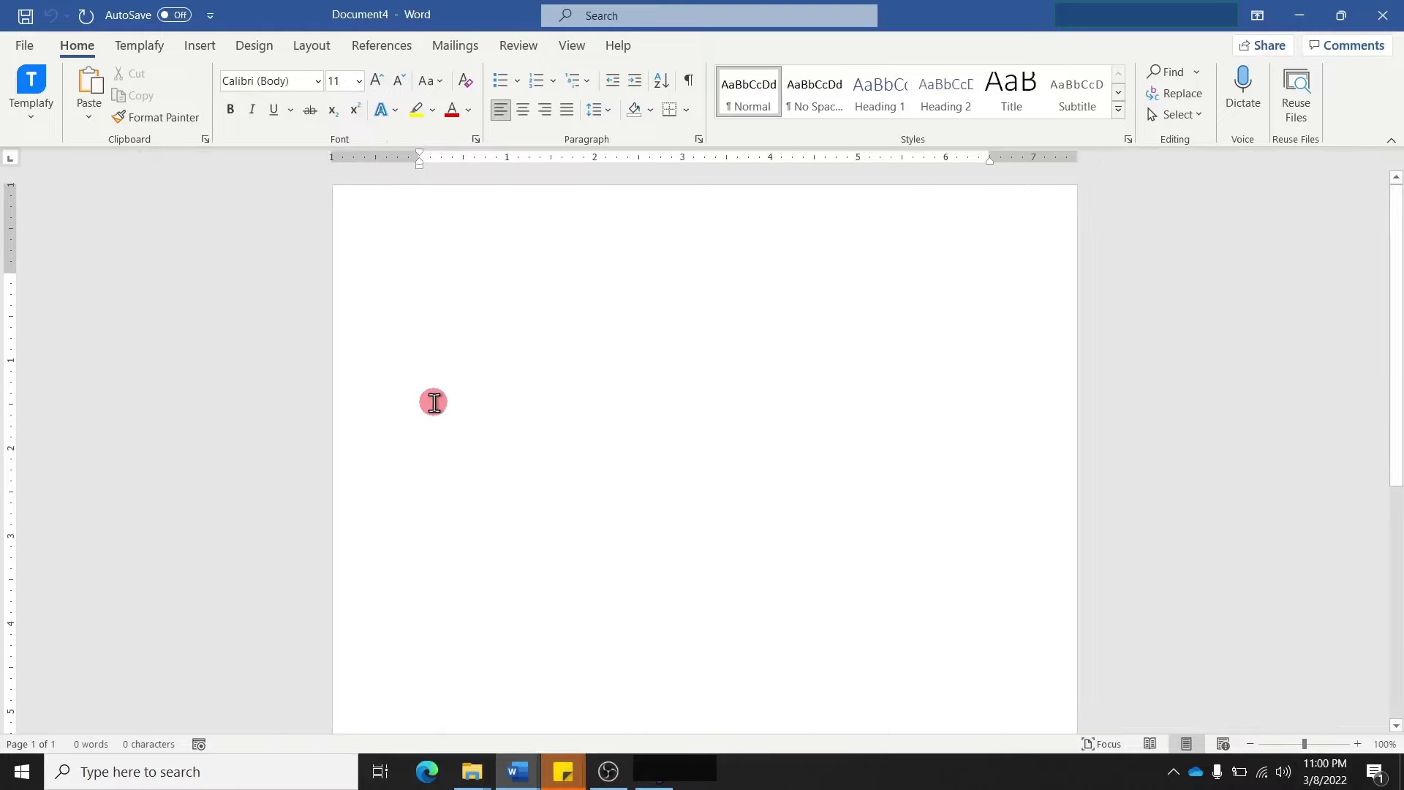
Inspect the Word shortcut's Properties to confirm its Office16 install location, then close both windows
left_click(137, 770)
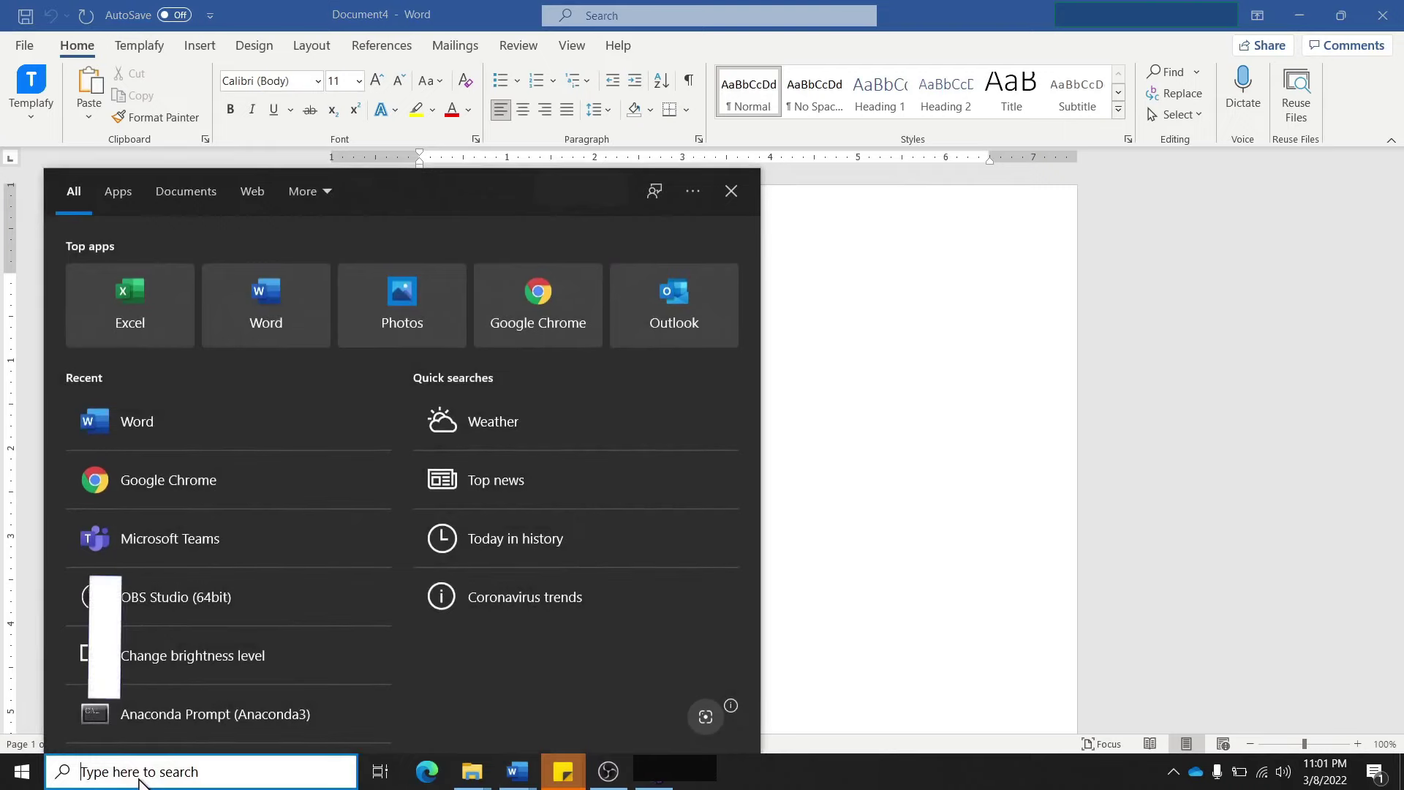
type("w")
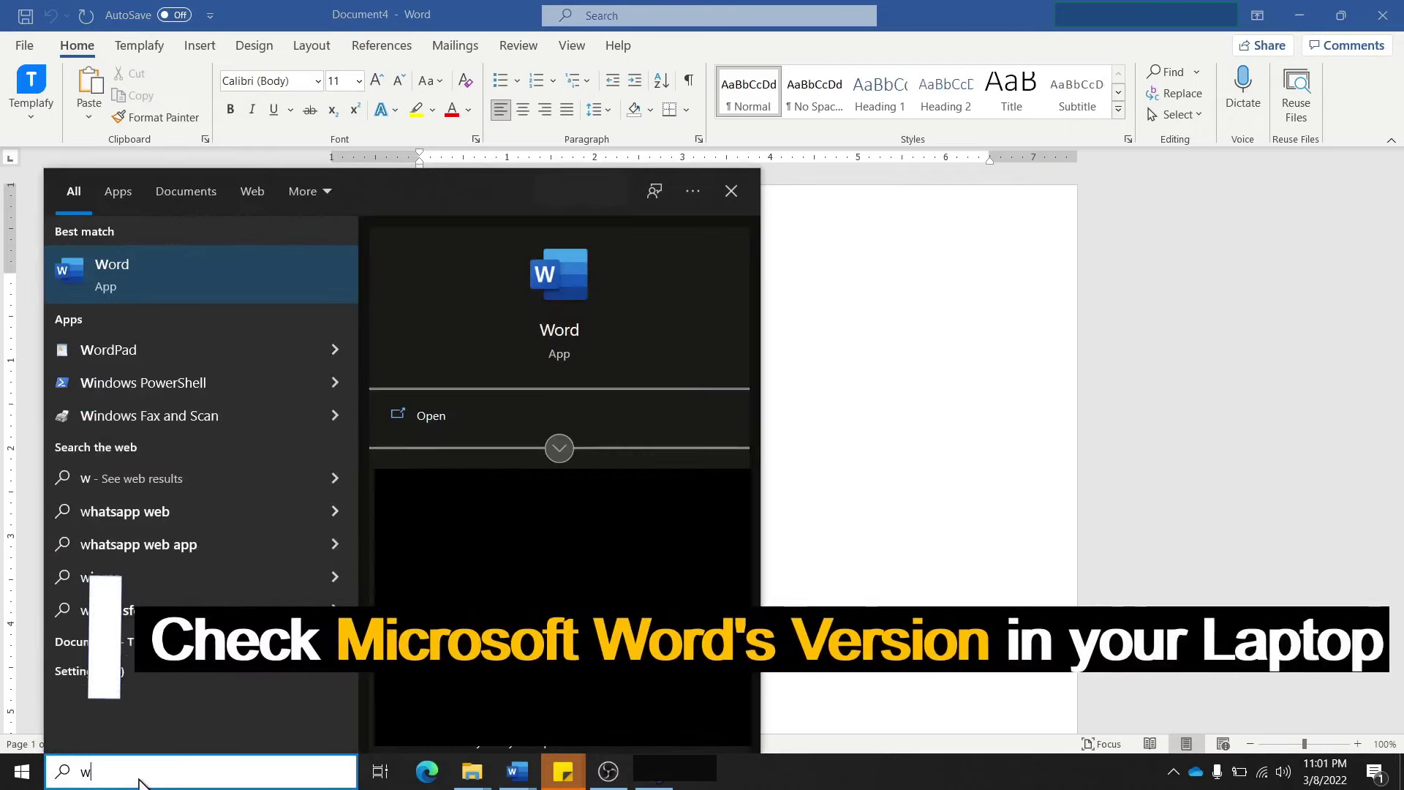
type("ord")
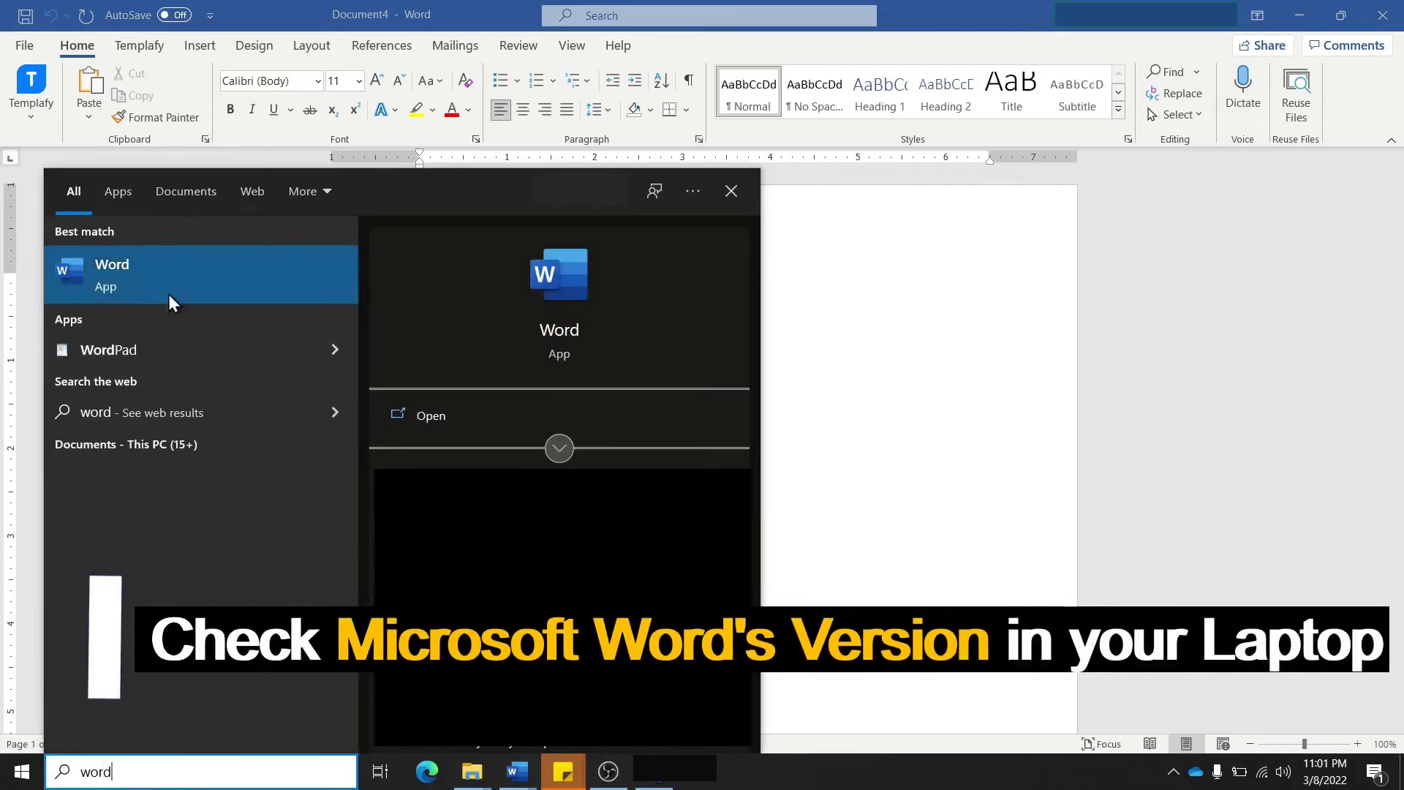
right_click(146, 274)
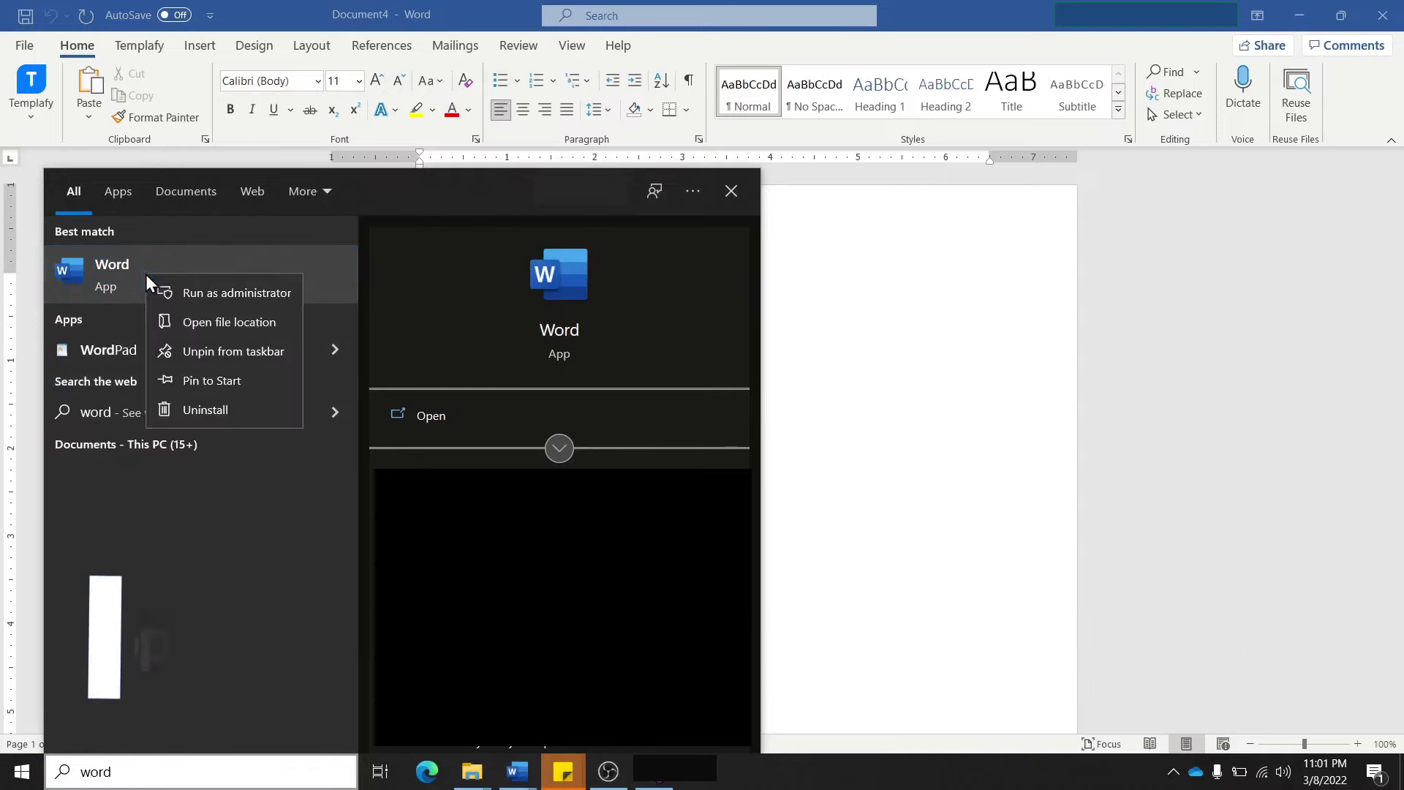
left_click(176, 318)
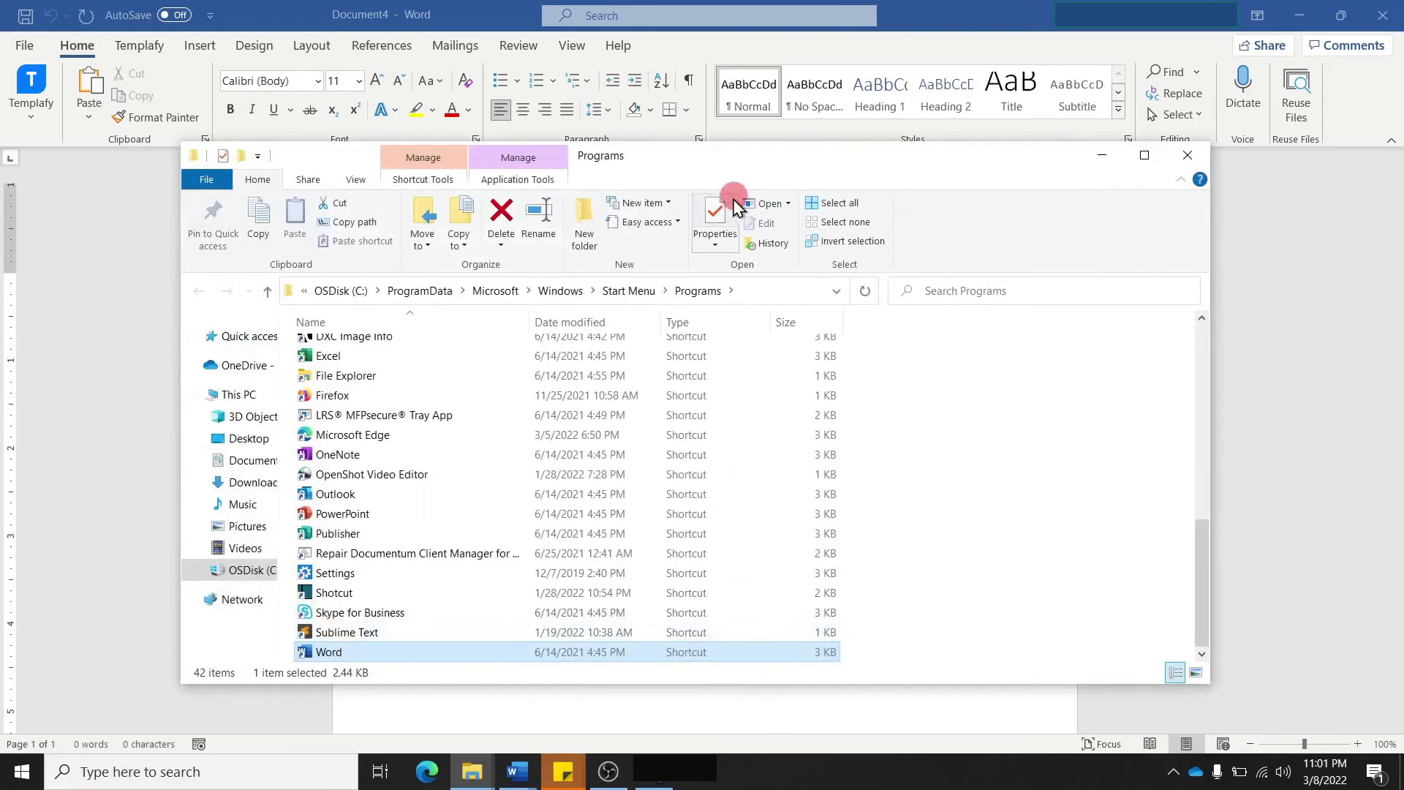
left_click(720, 214)
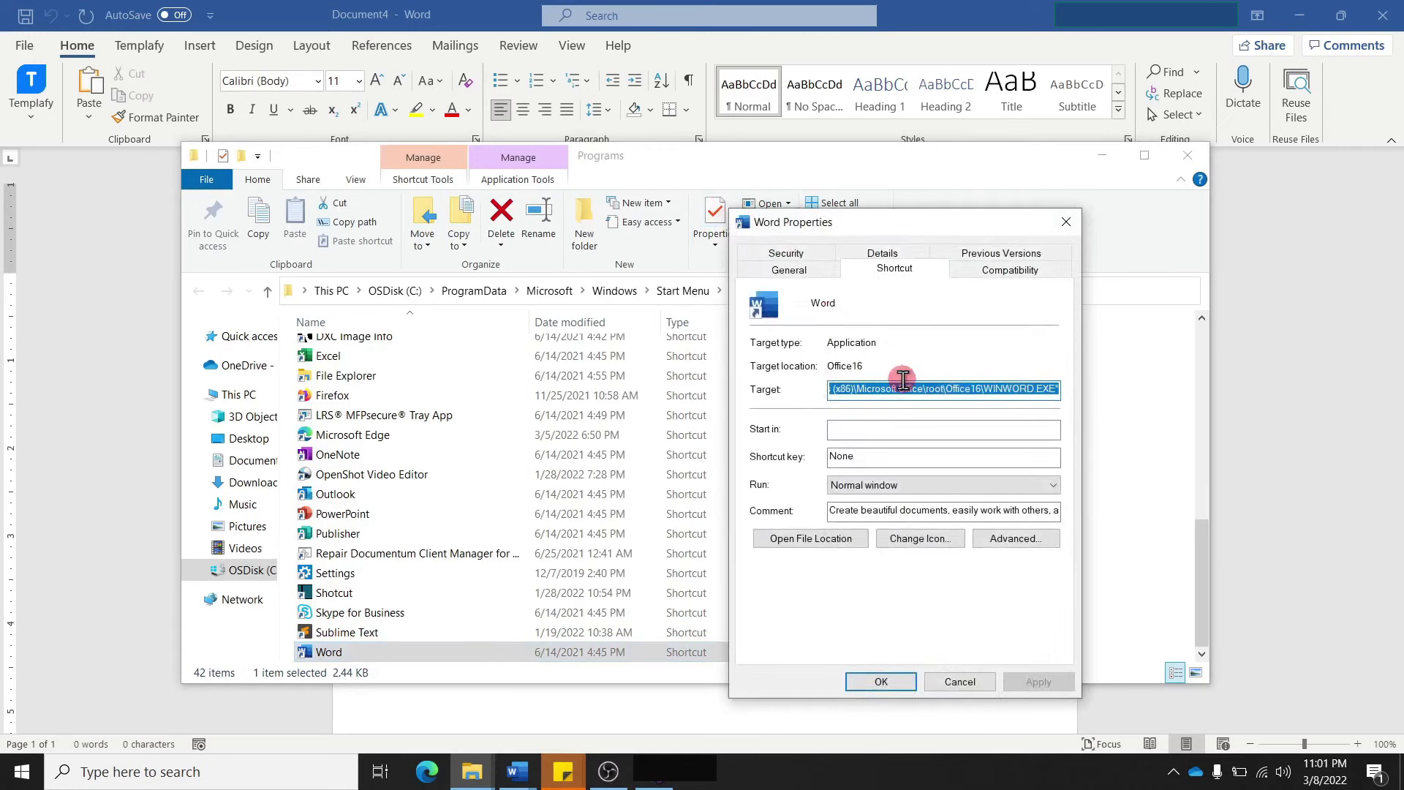
left_click(878, 368)
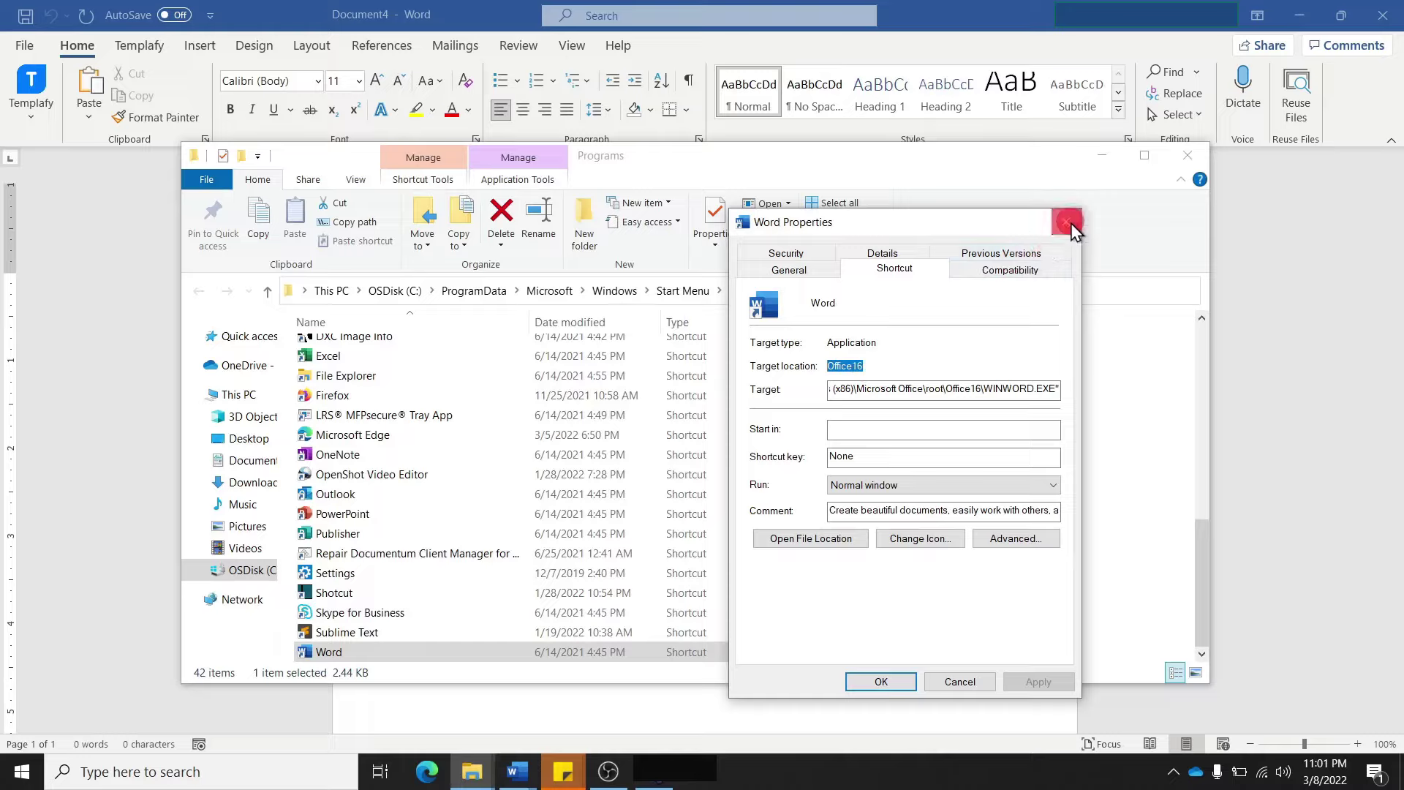
left_click(1068, 222)
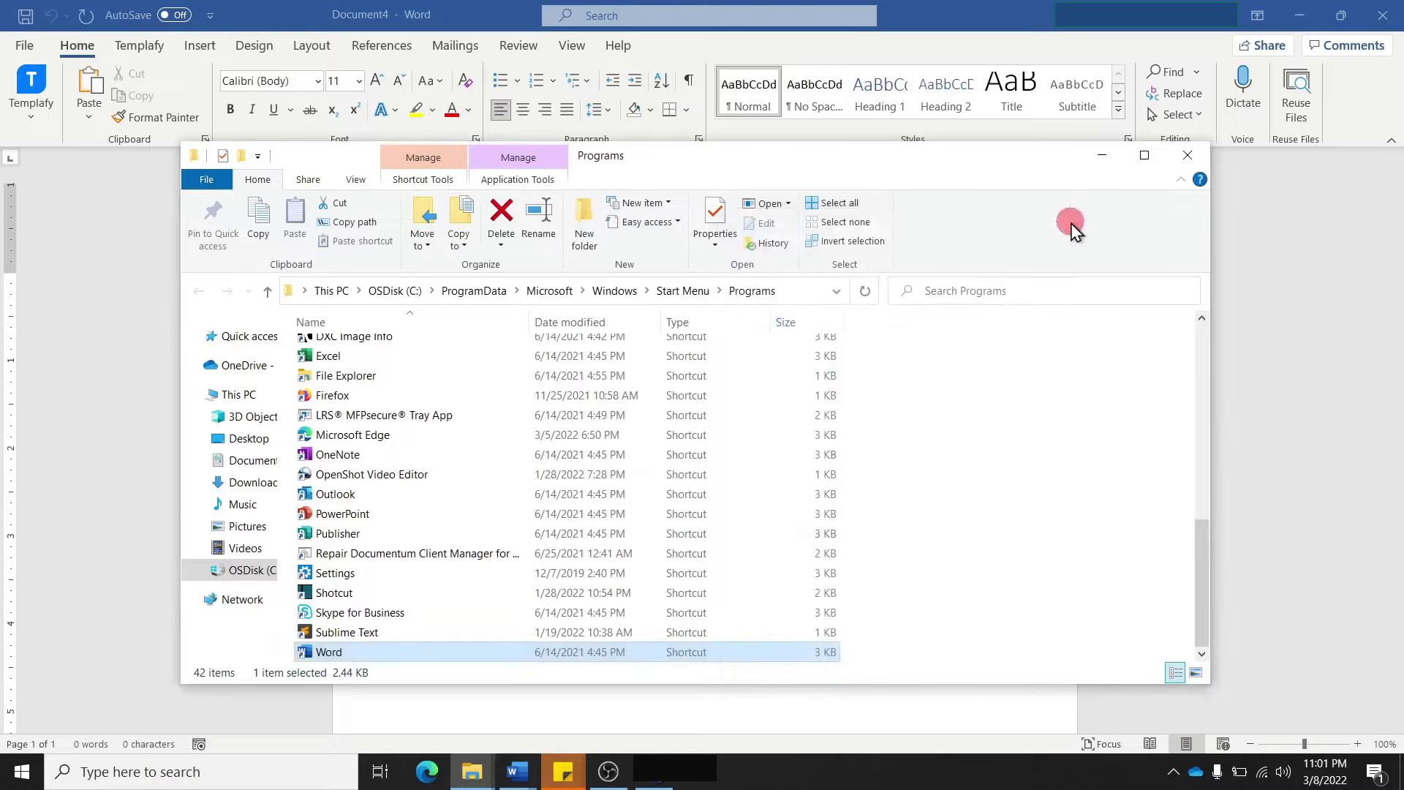
left_click(1188, 160)
From the blank document, bring up the Open dialog to browse for existing documents
left_click(607, 360)
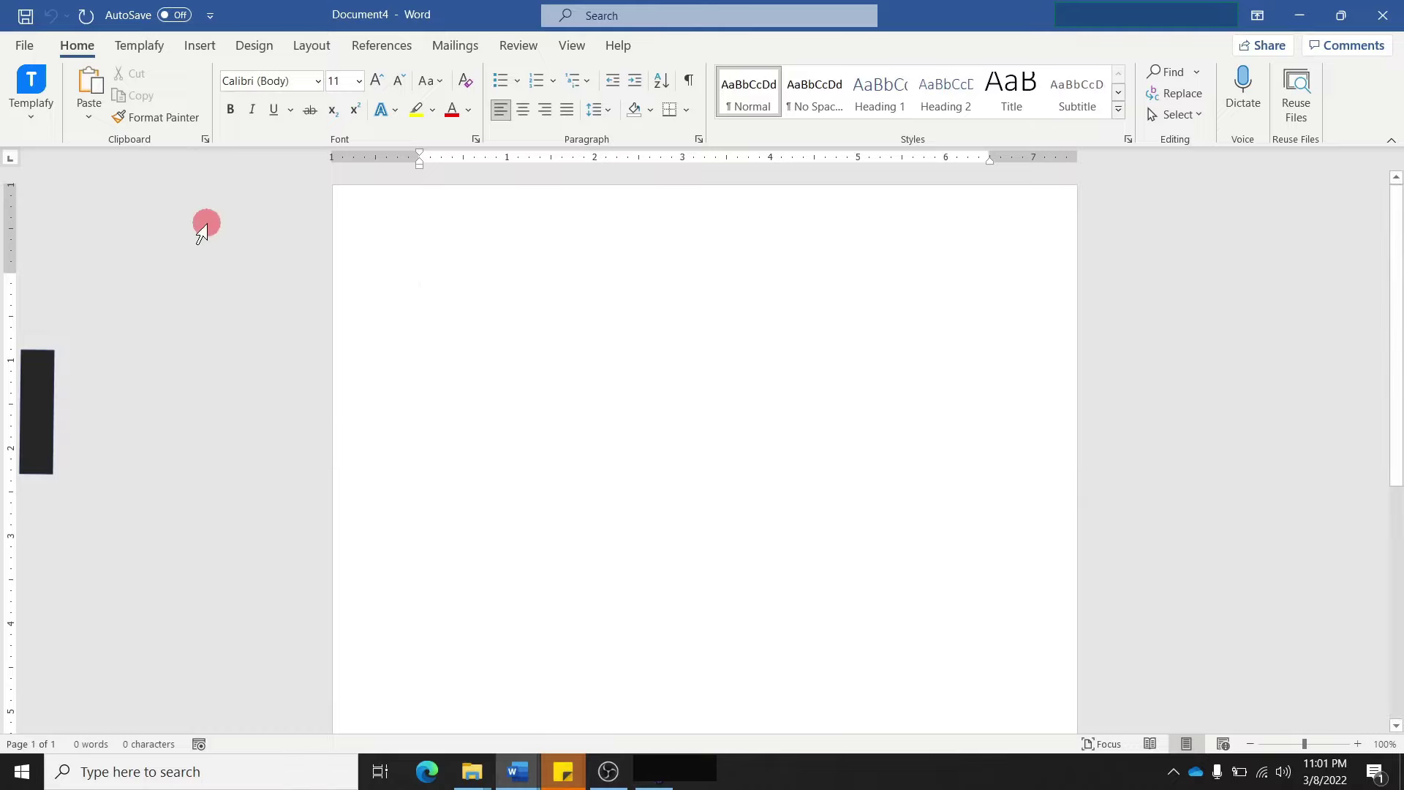
left_click(26, 45)
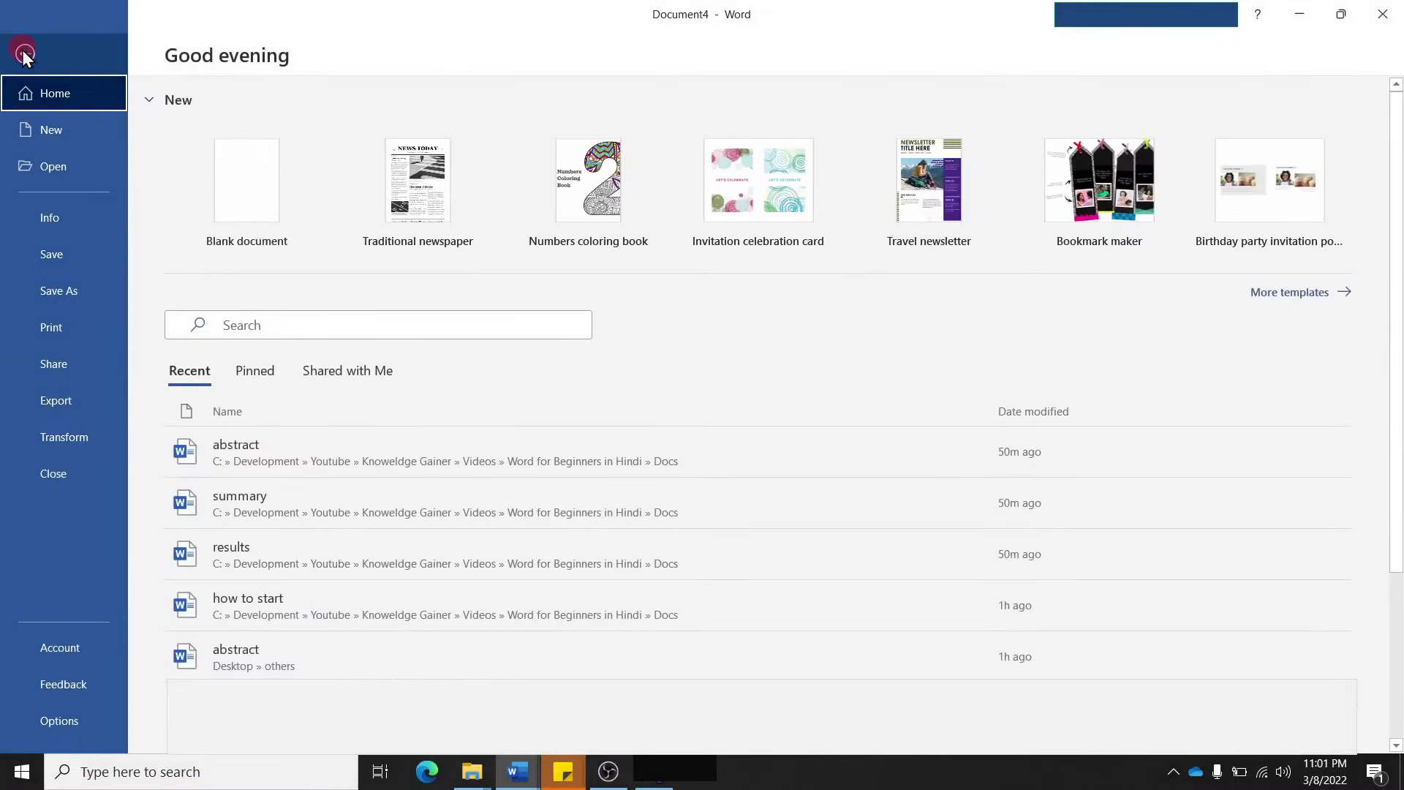
left_click(67, 173)
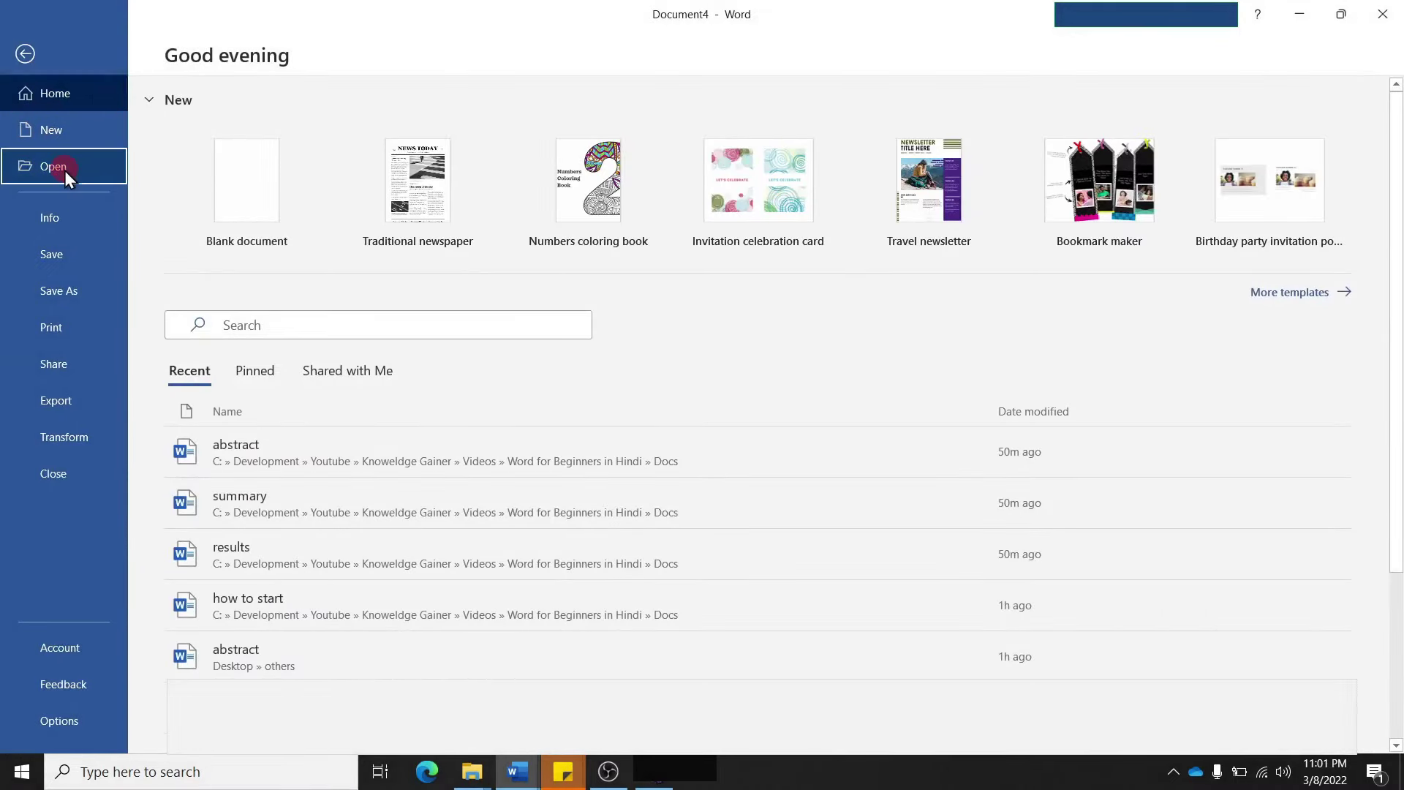
left_click(212, 459)
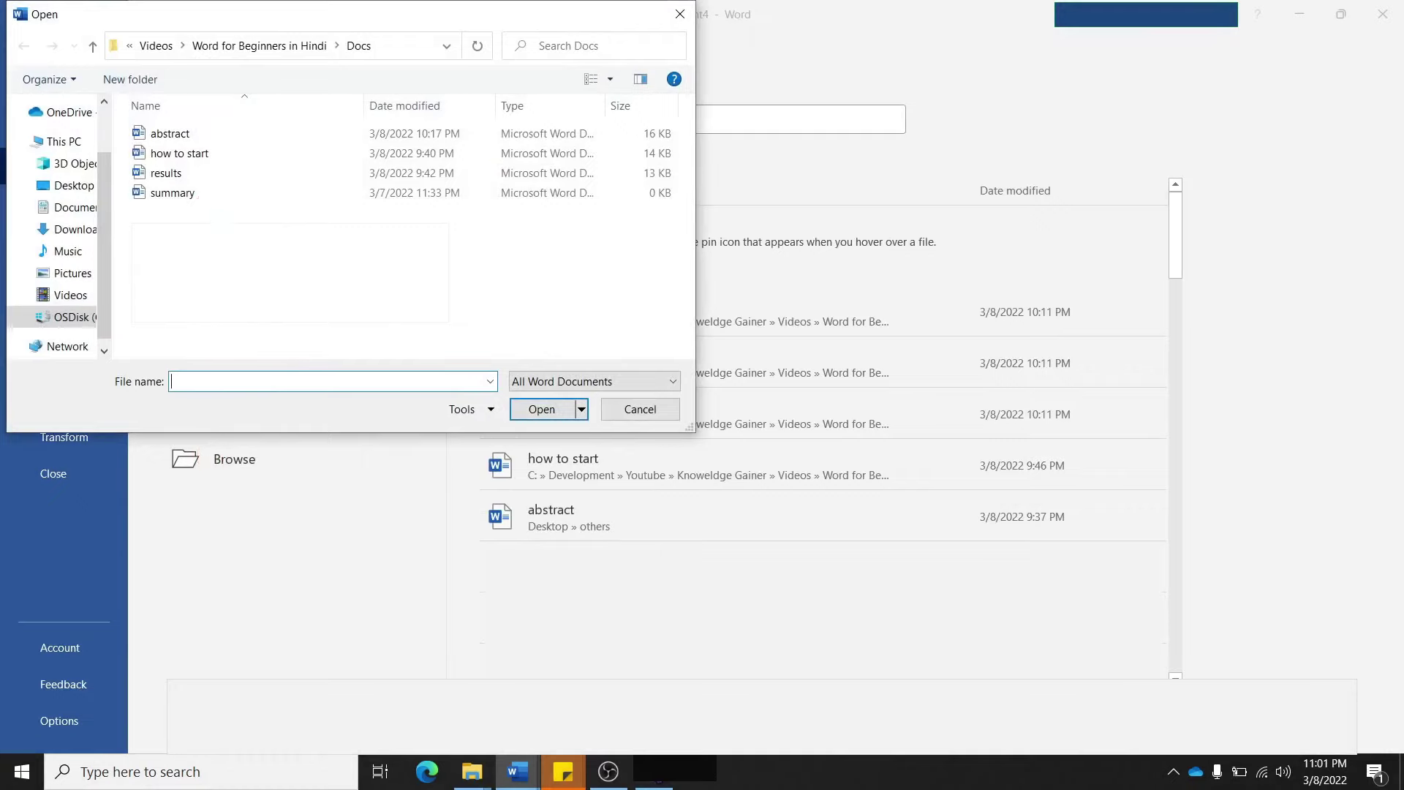
Check the Docs folder's full path and select the results and summary files together
left_click(389, 45)
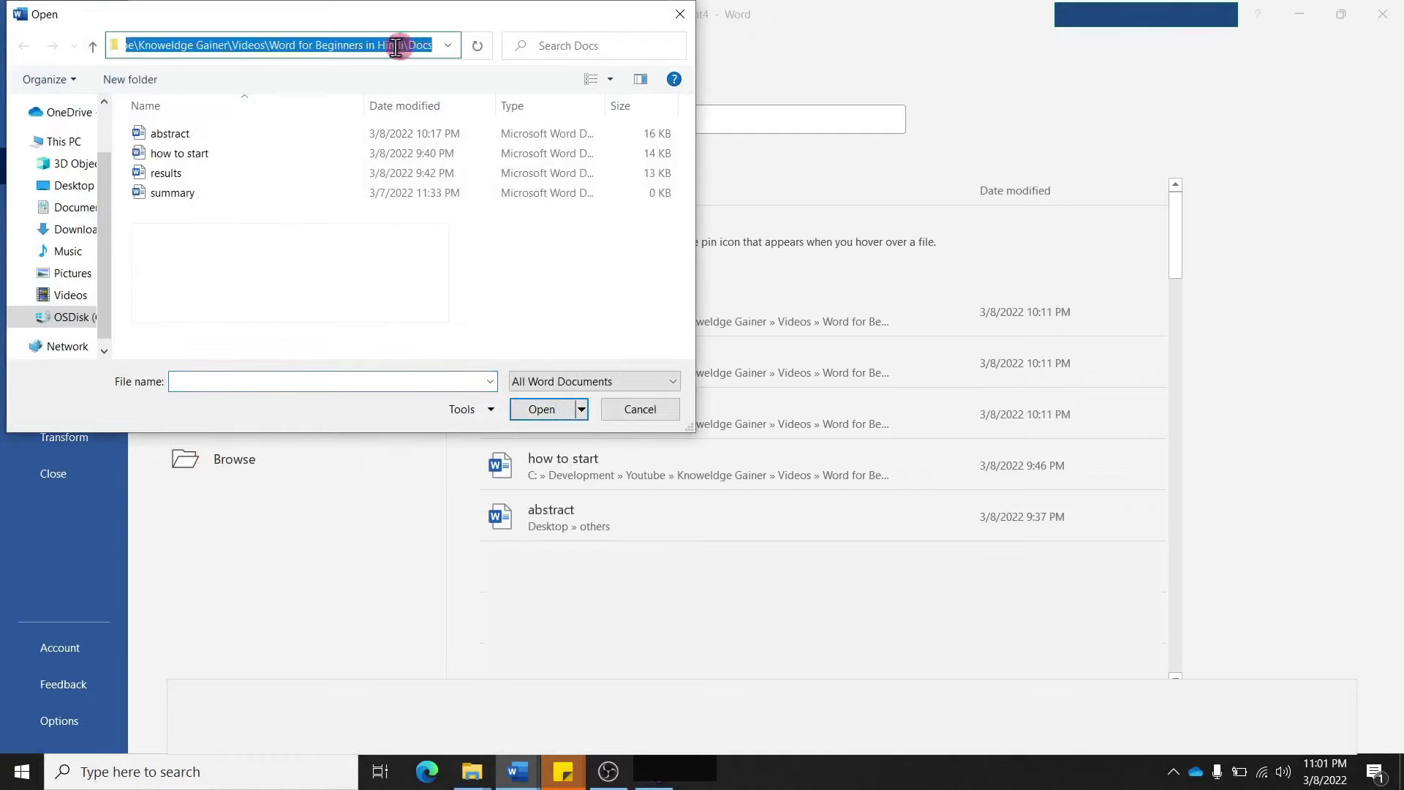
key("Escape")
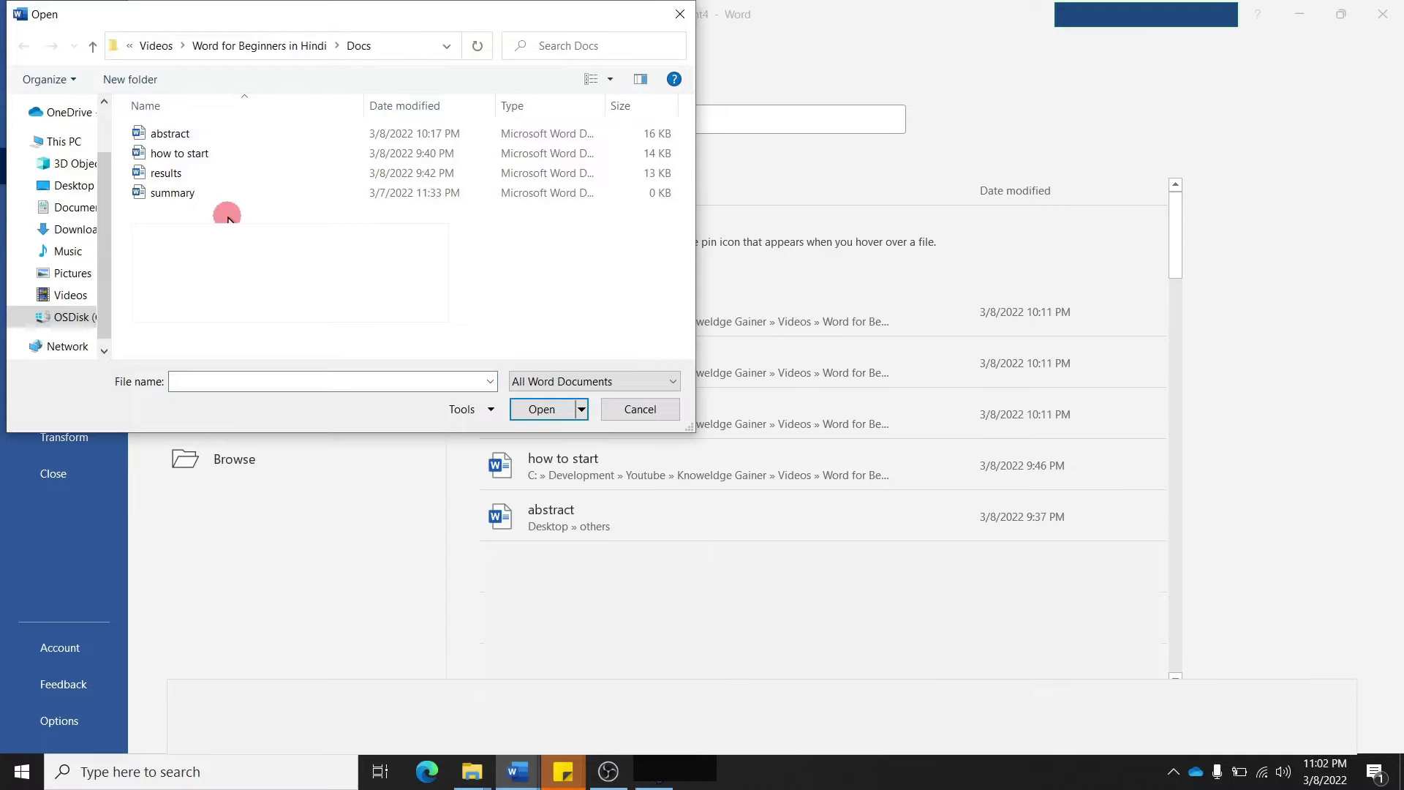
left_click_drag(190, 219, 180, 177)
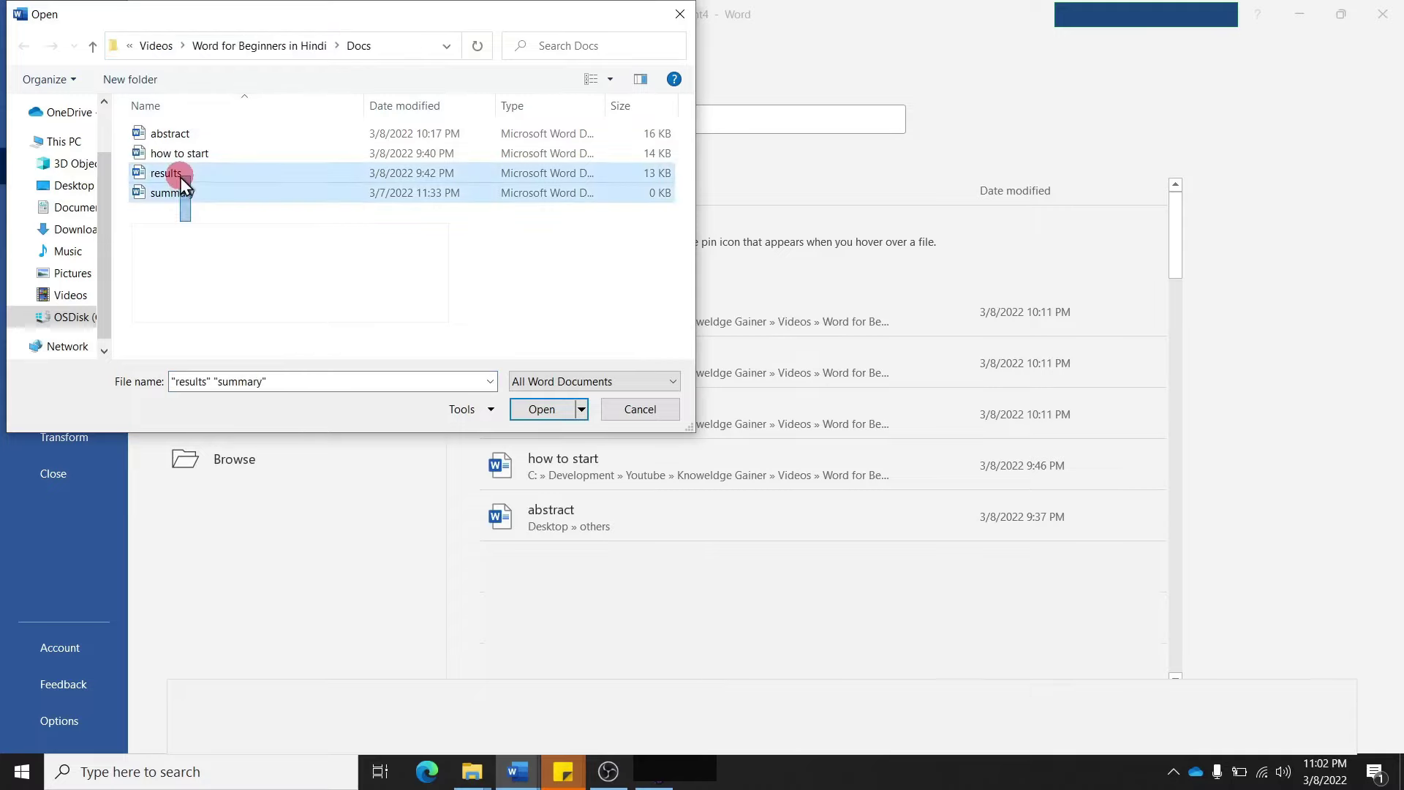
Open the results and summary documents and switch back to results among the open Word documents
left_click(533, 410)
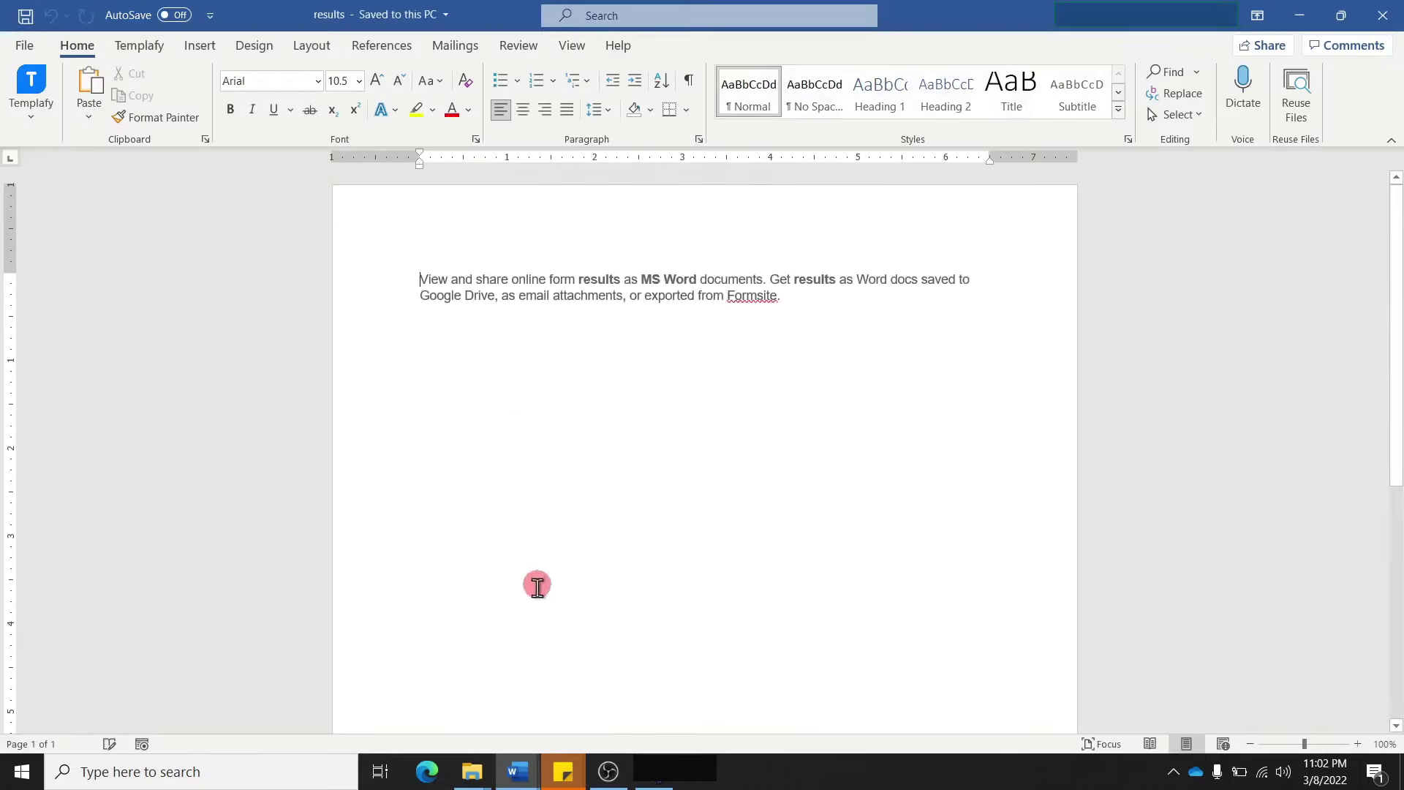
left_click(518, 772)
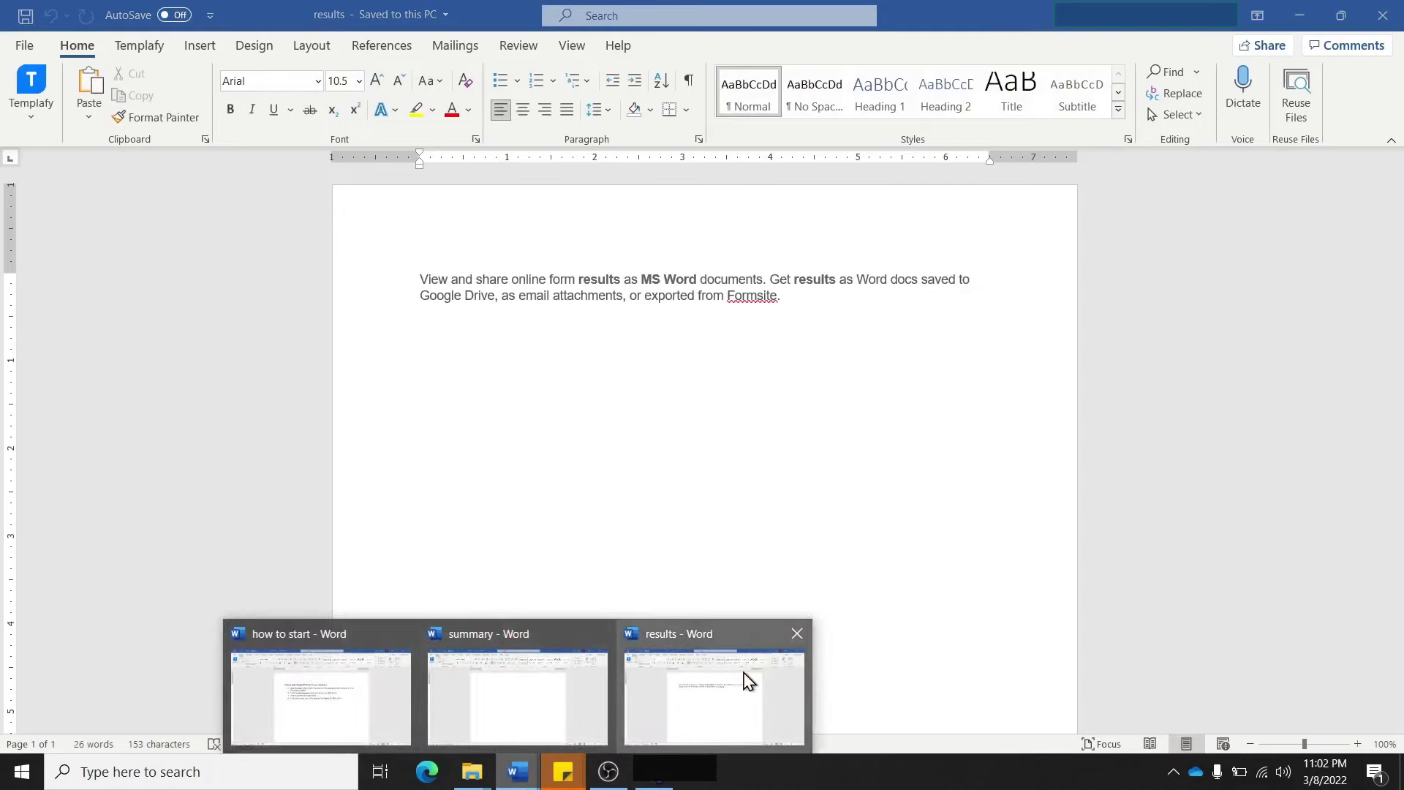
left_click(571, 493)
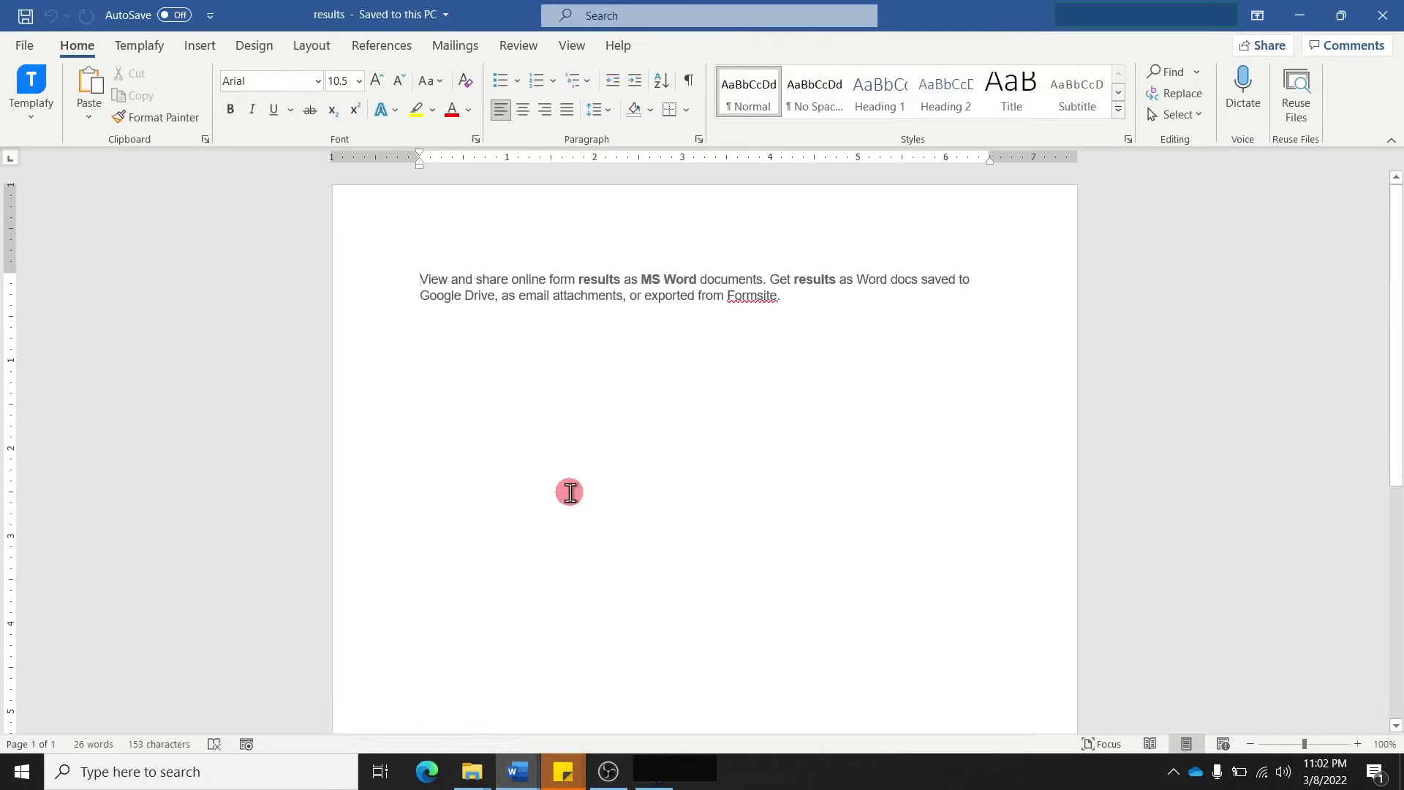
left_click(40, 73)
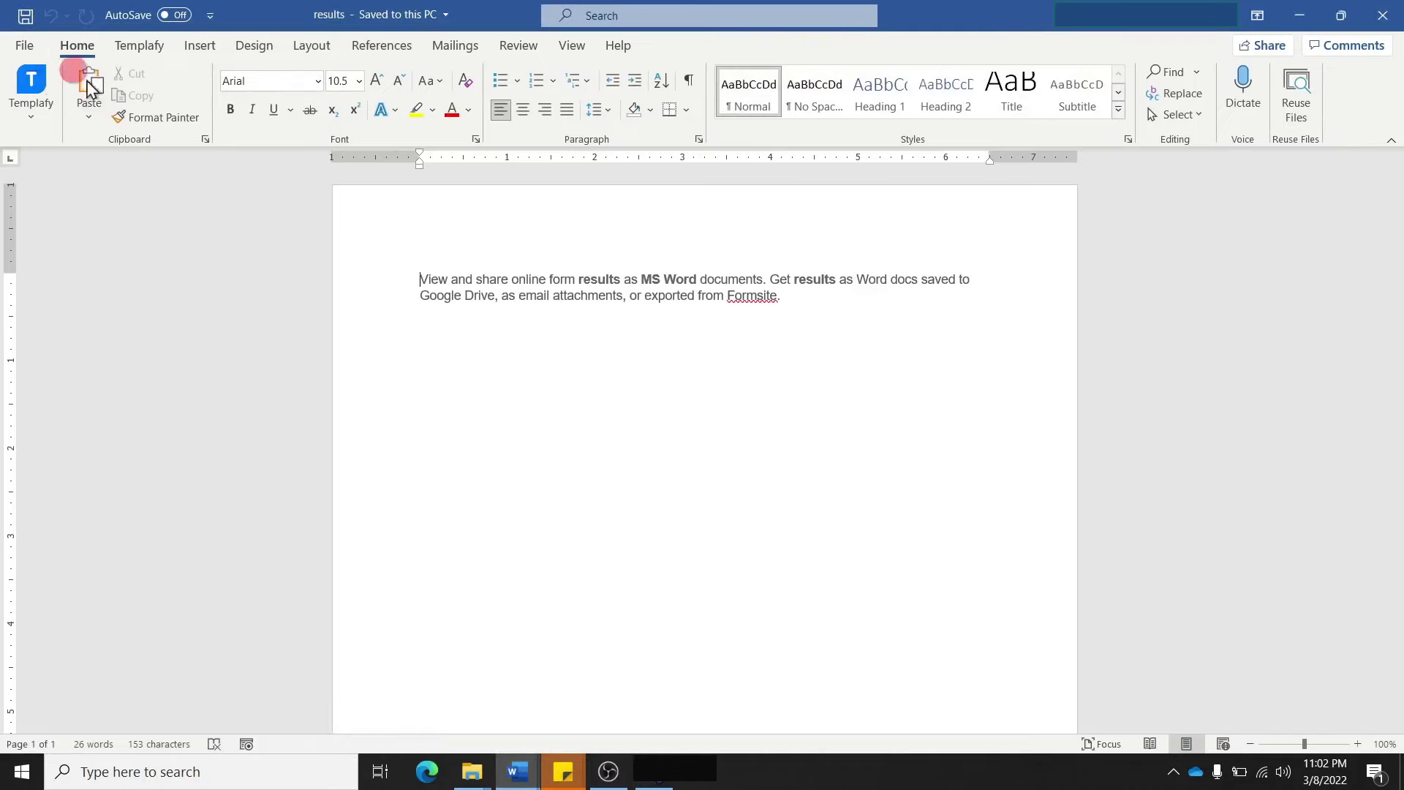
Switch to the Docs folder window in File Explorer and clear its file selection
left_click(472, 772)
left_click(410, 723)
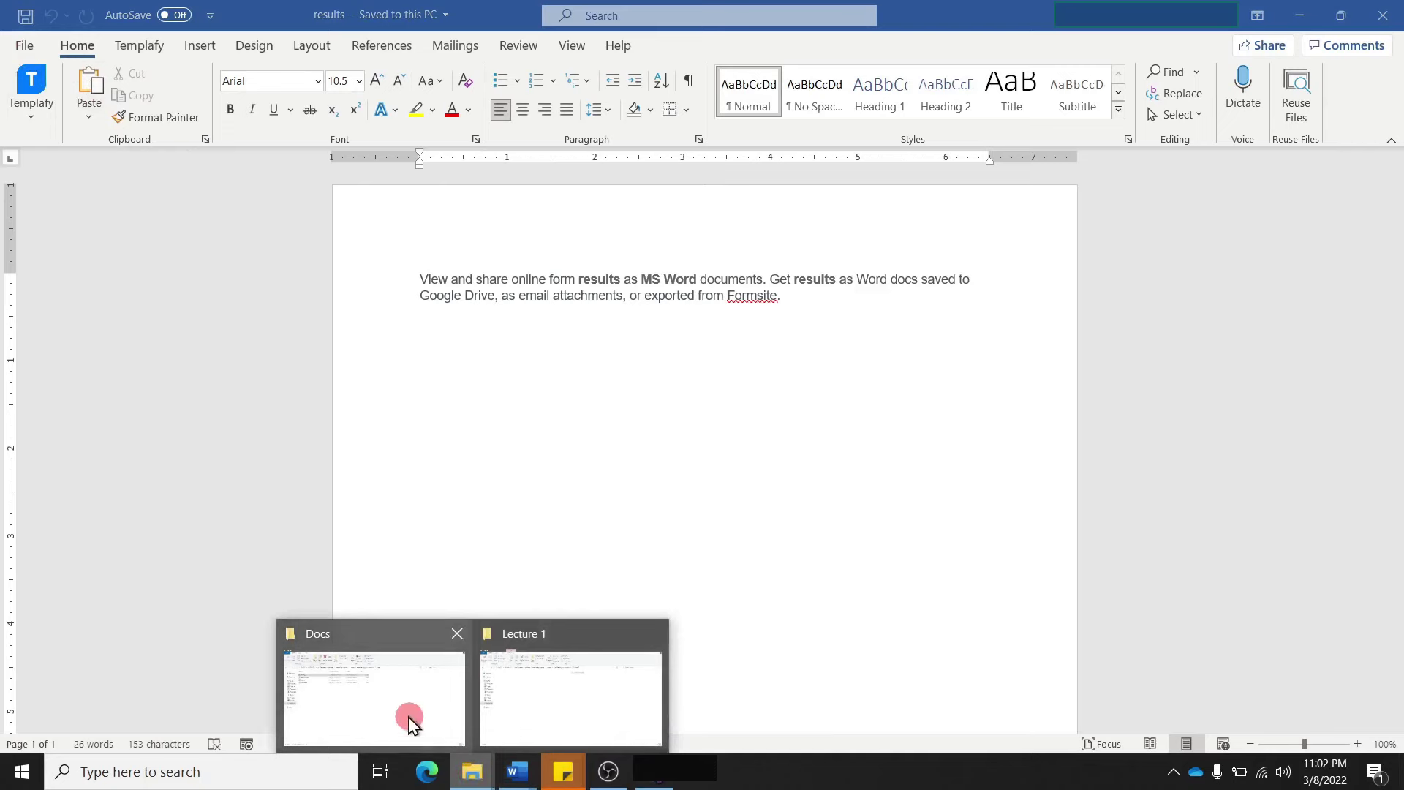
left_click(241, 433)
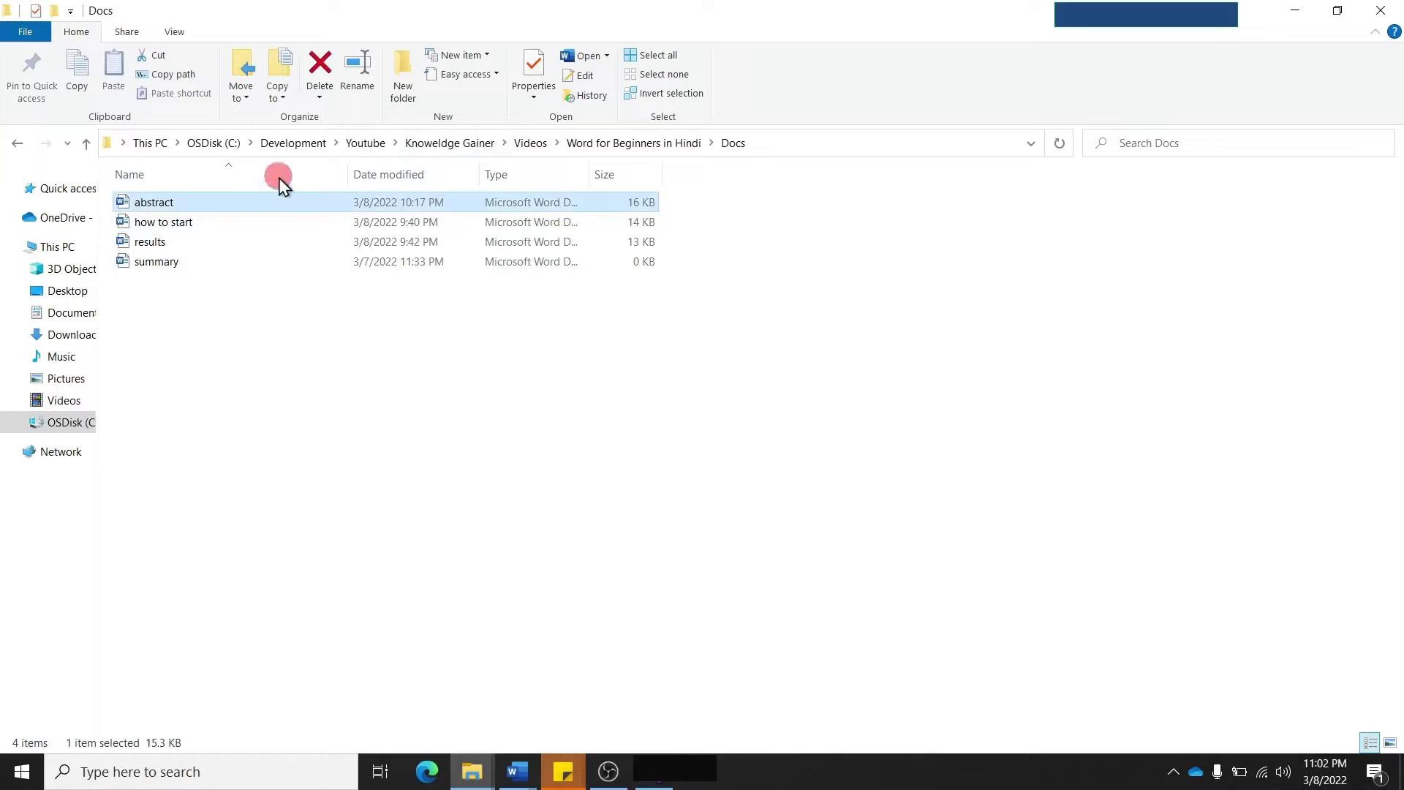
Open the abstract document in Word from its right-click menu in the Docs folder
right_click(228, 208)
left_click(261, 219)
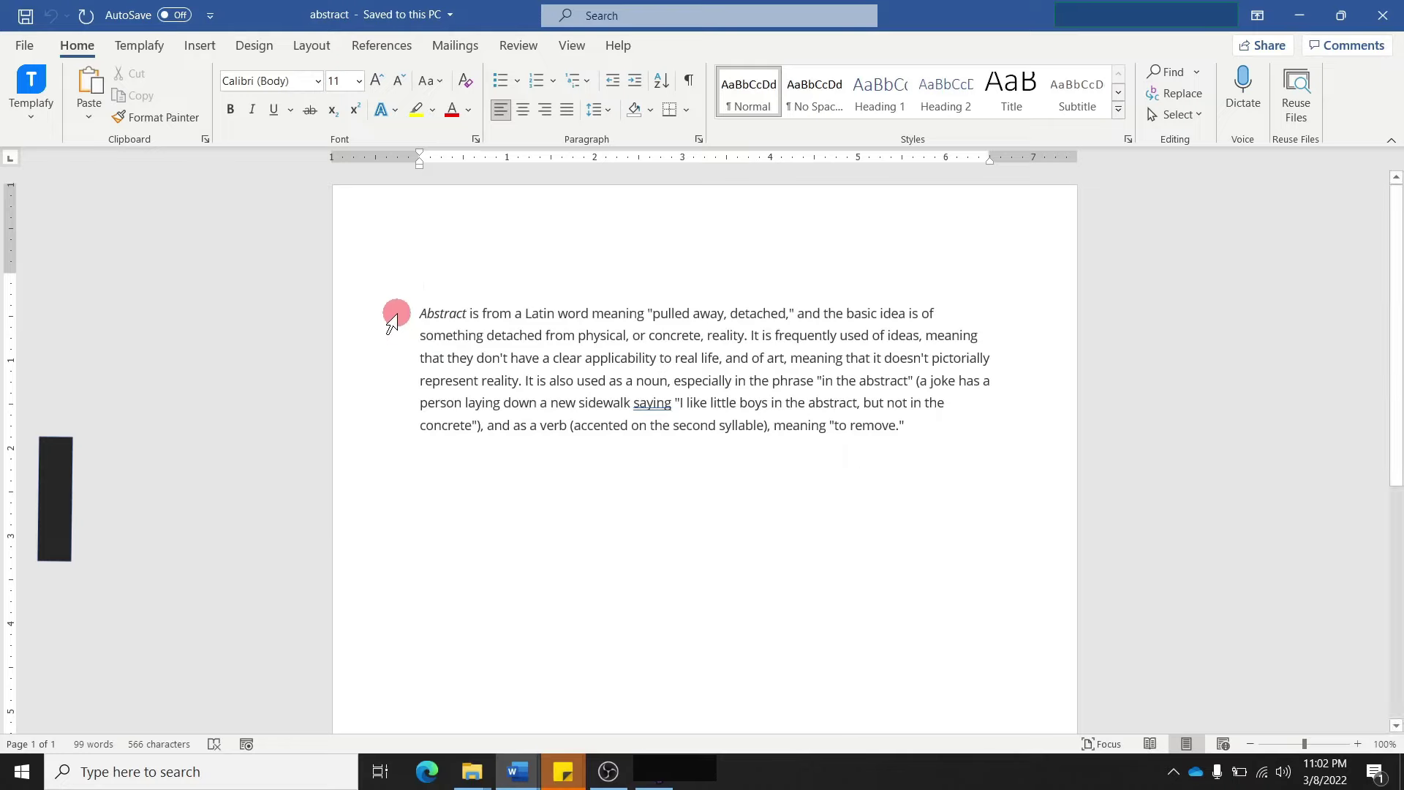
Create blank document Document5 from File > New and close the Templafy pane
left_click(19, 44)
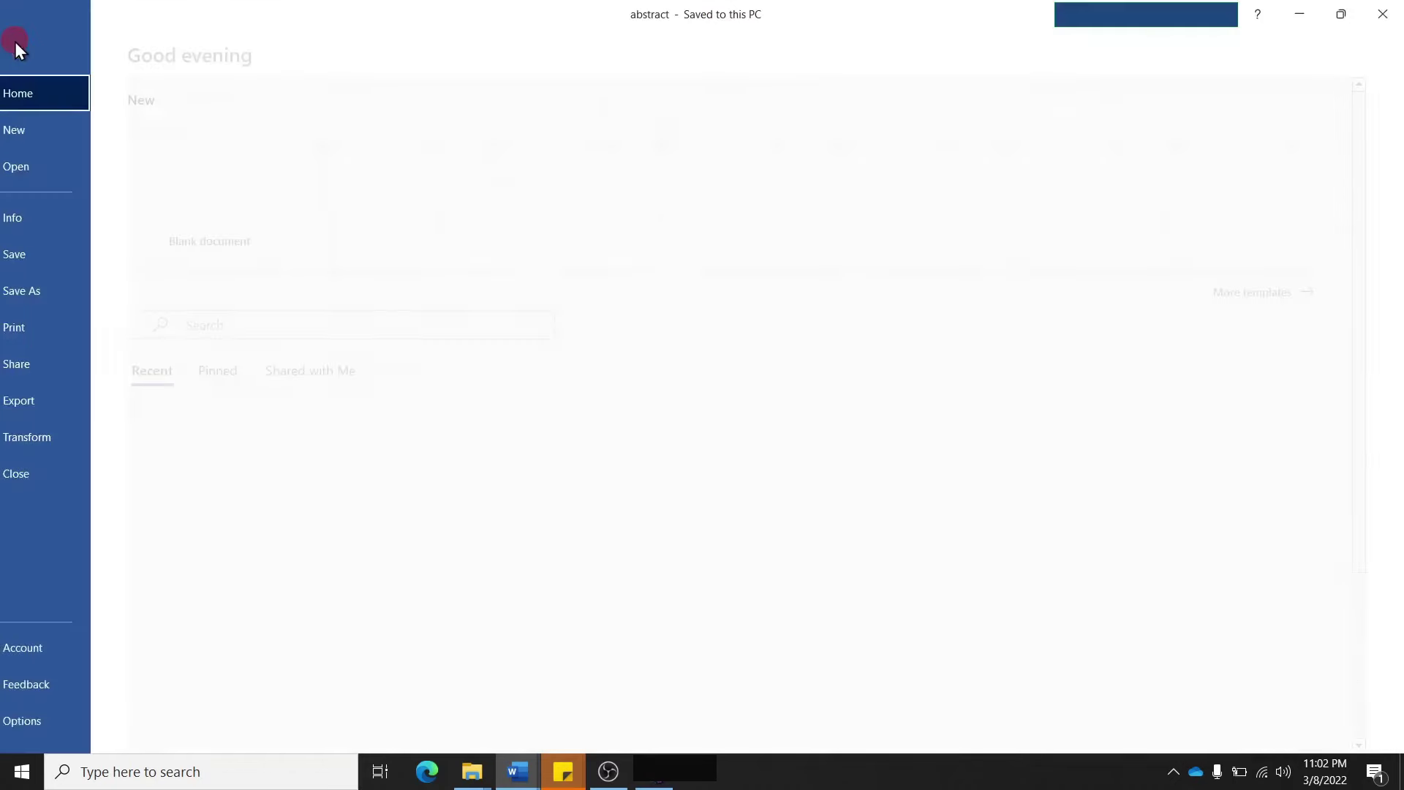
left_click(52, 129)
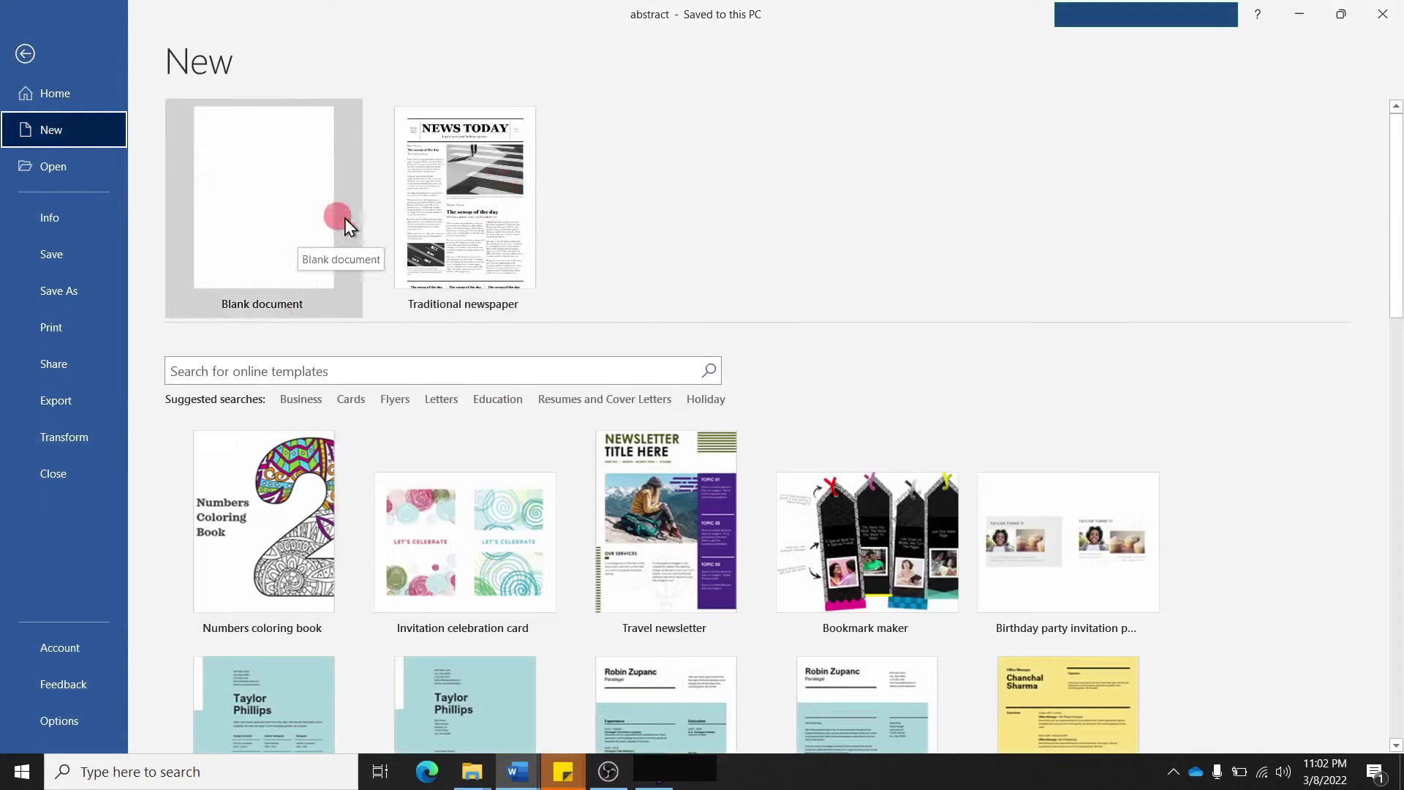
left_click(283, 218)
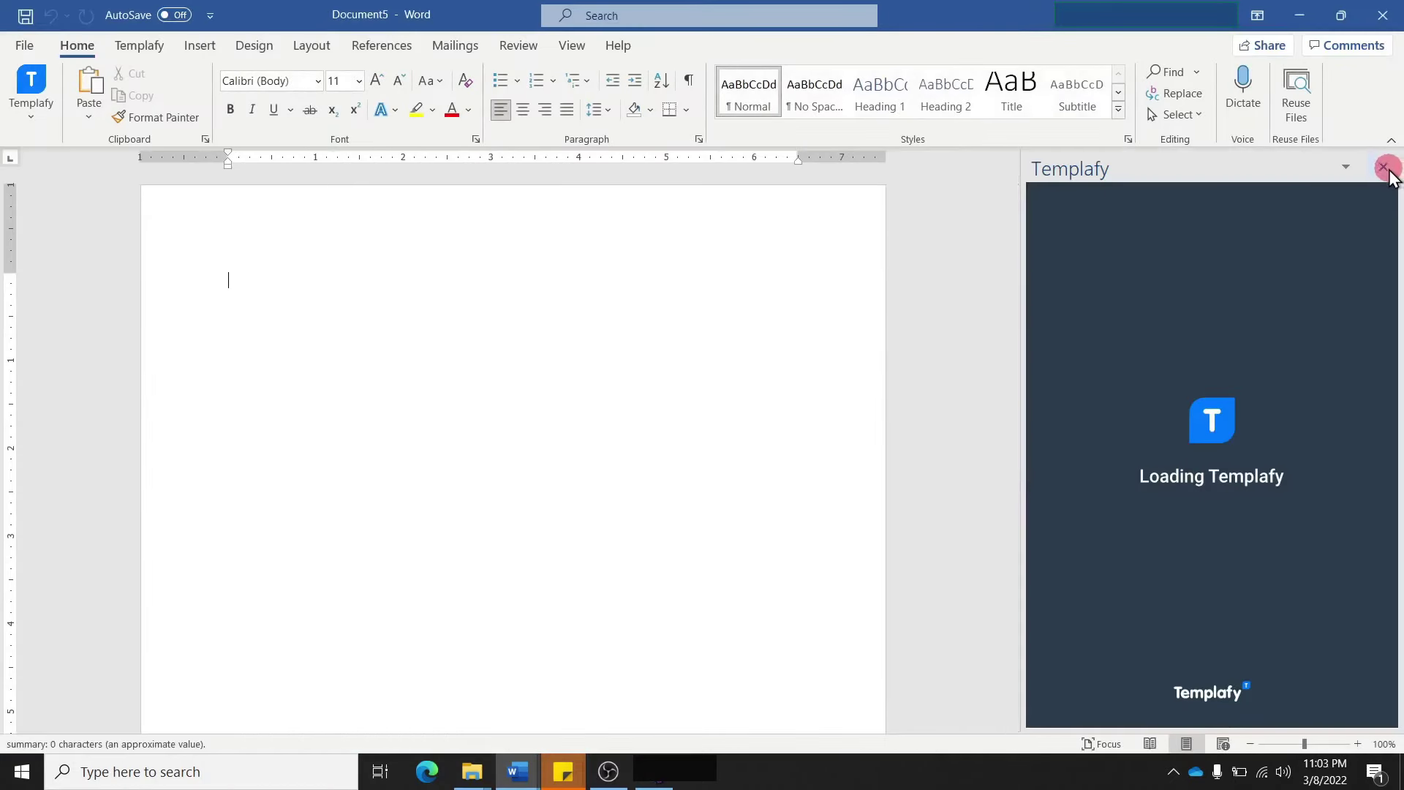
left_click(1383, 167)
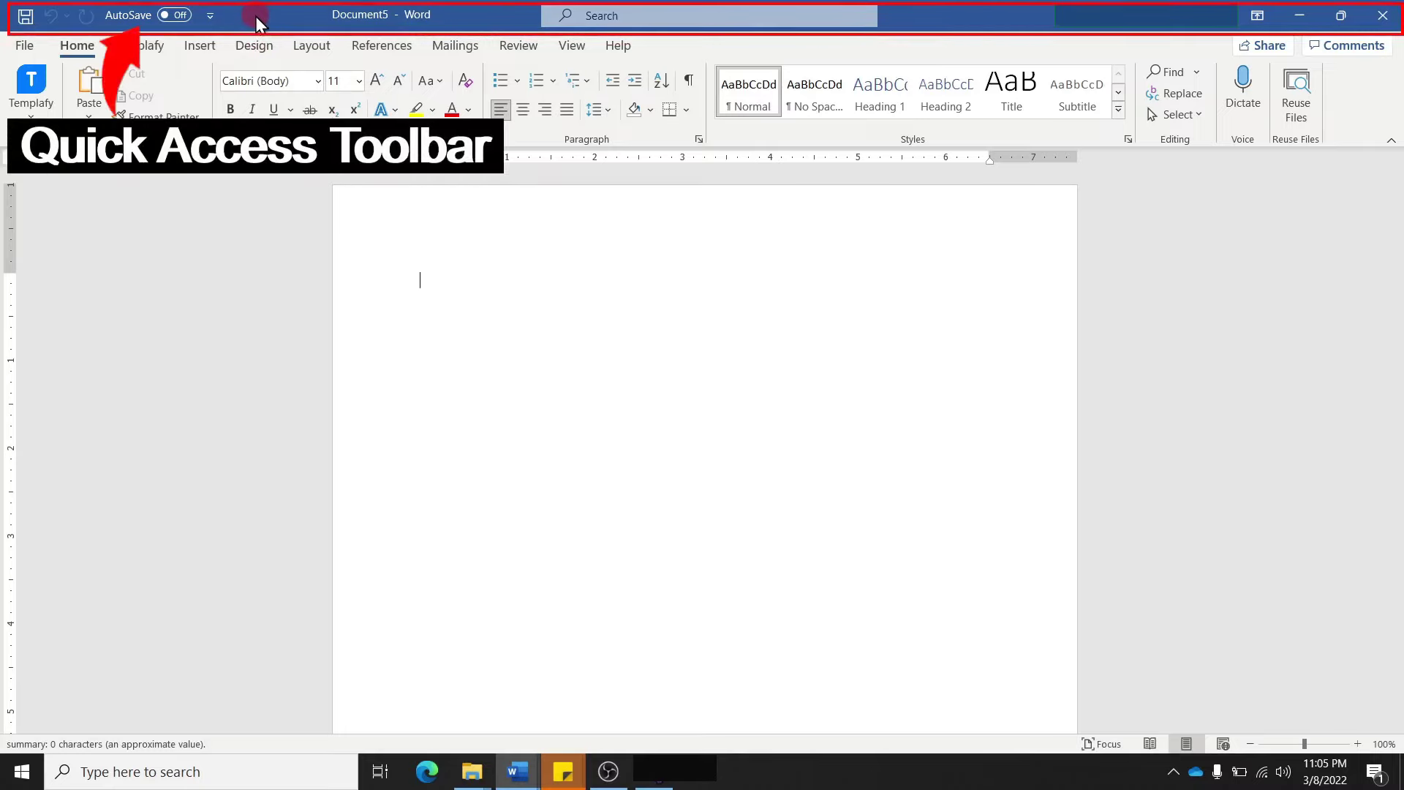
left_click(211, 16)
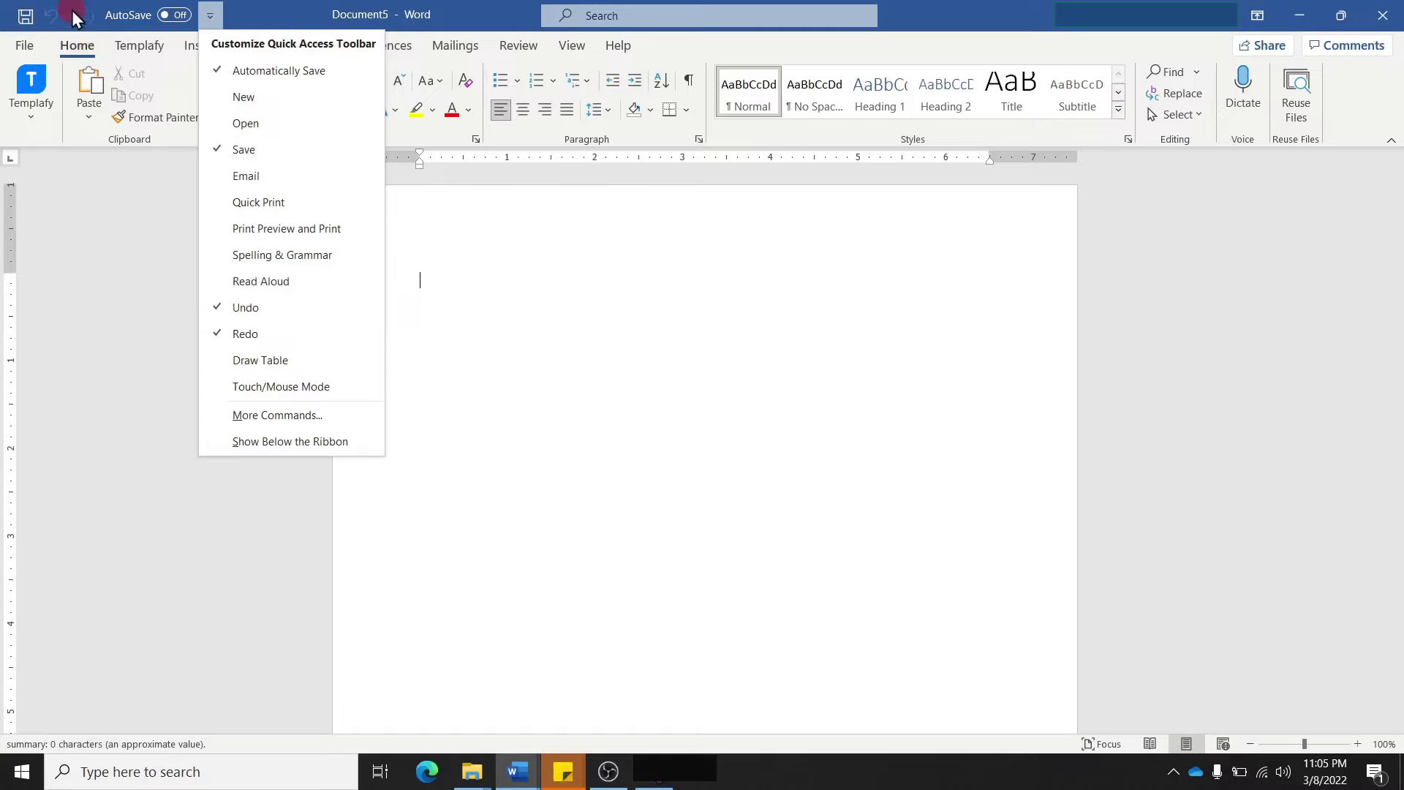
left_click(256, 102)
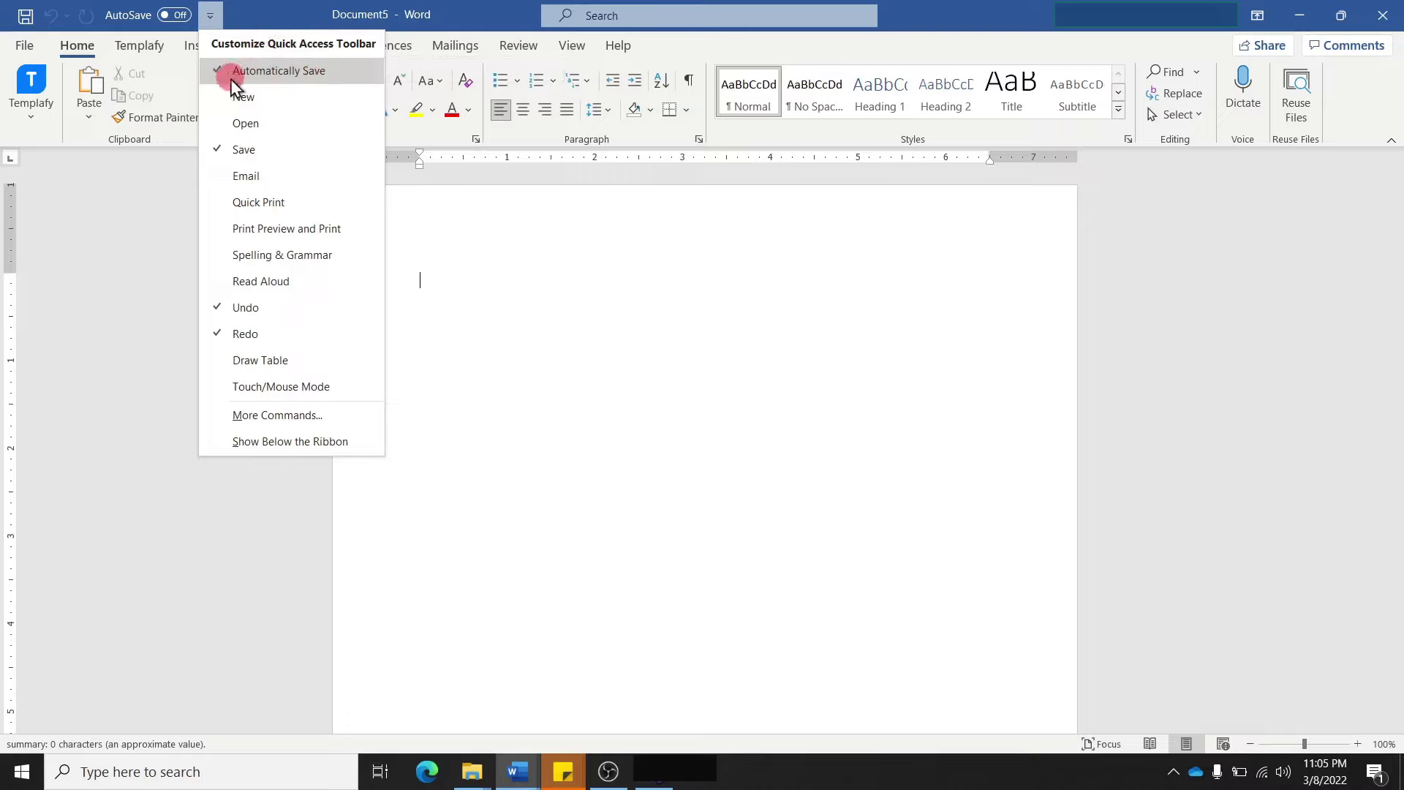
left_click(257, 13)
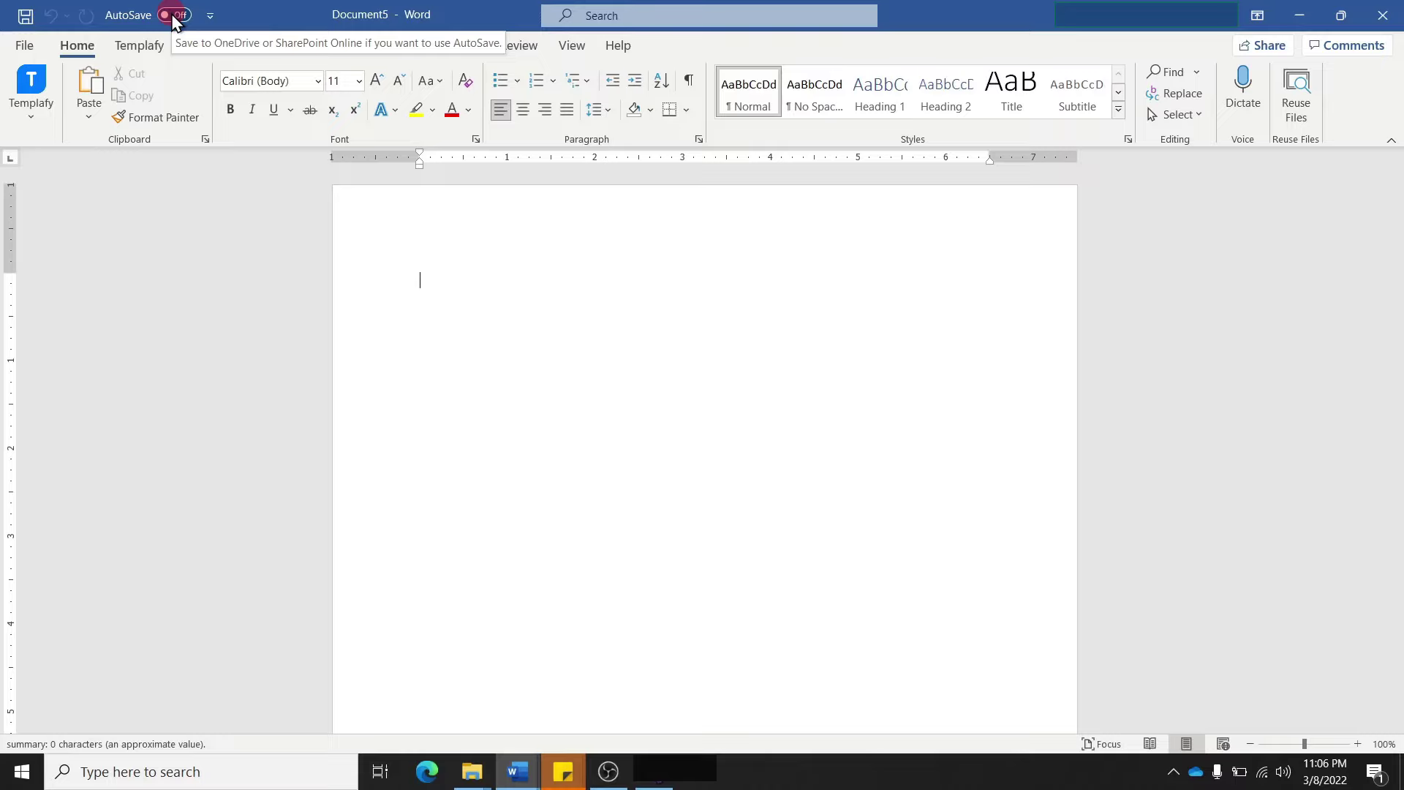
left_click(176, 16)
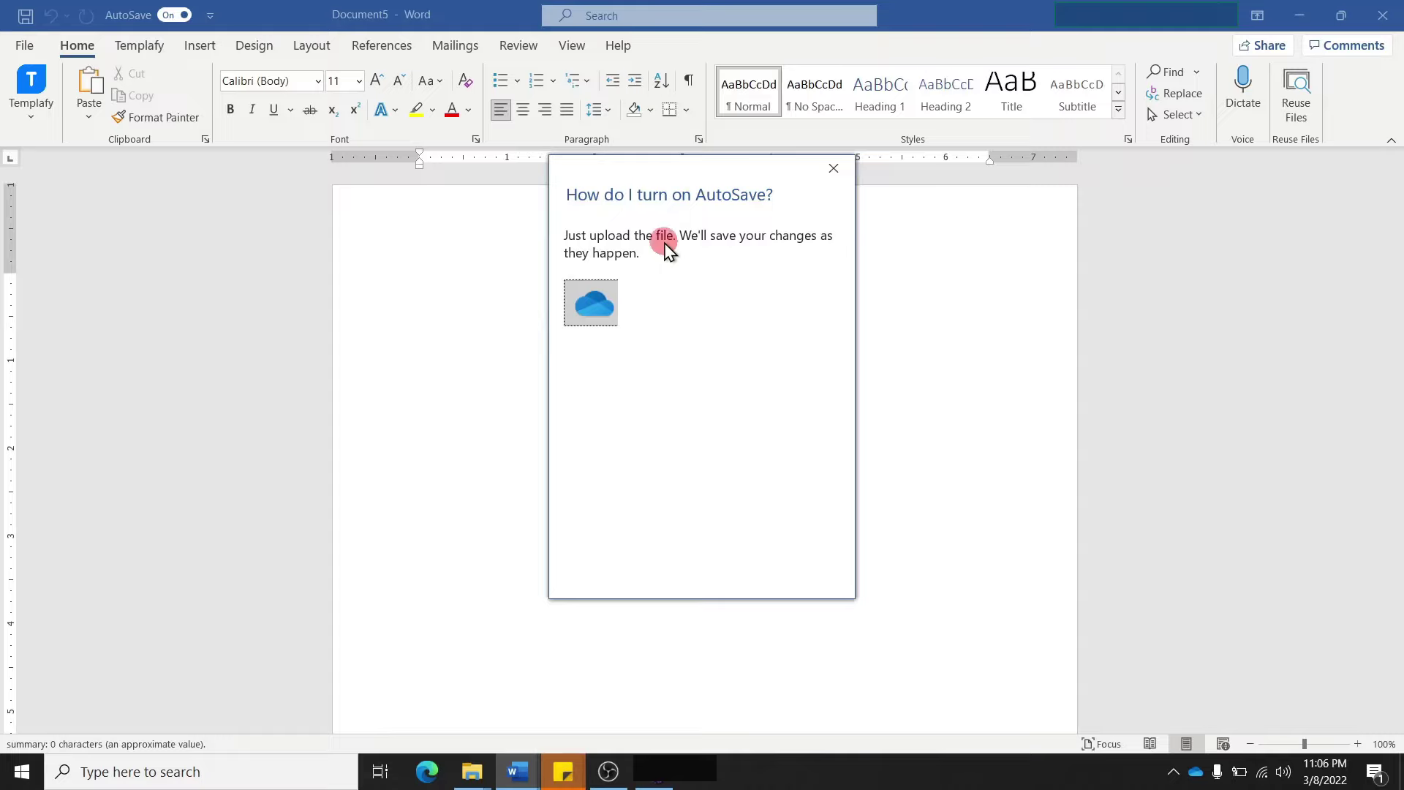
left_click(841, 173)
left_click(471, 295)
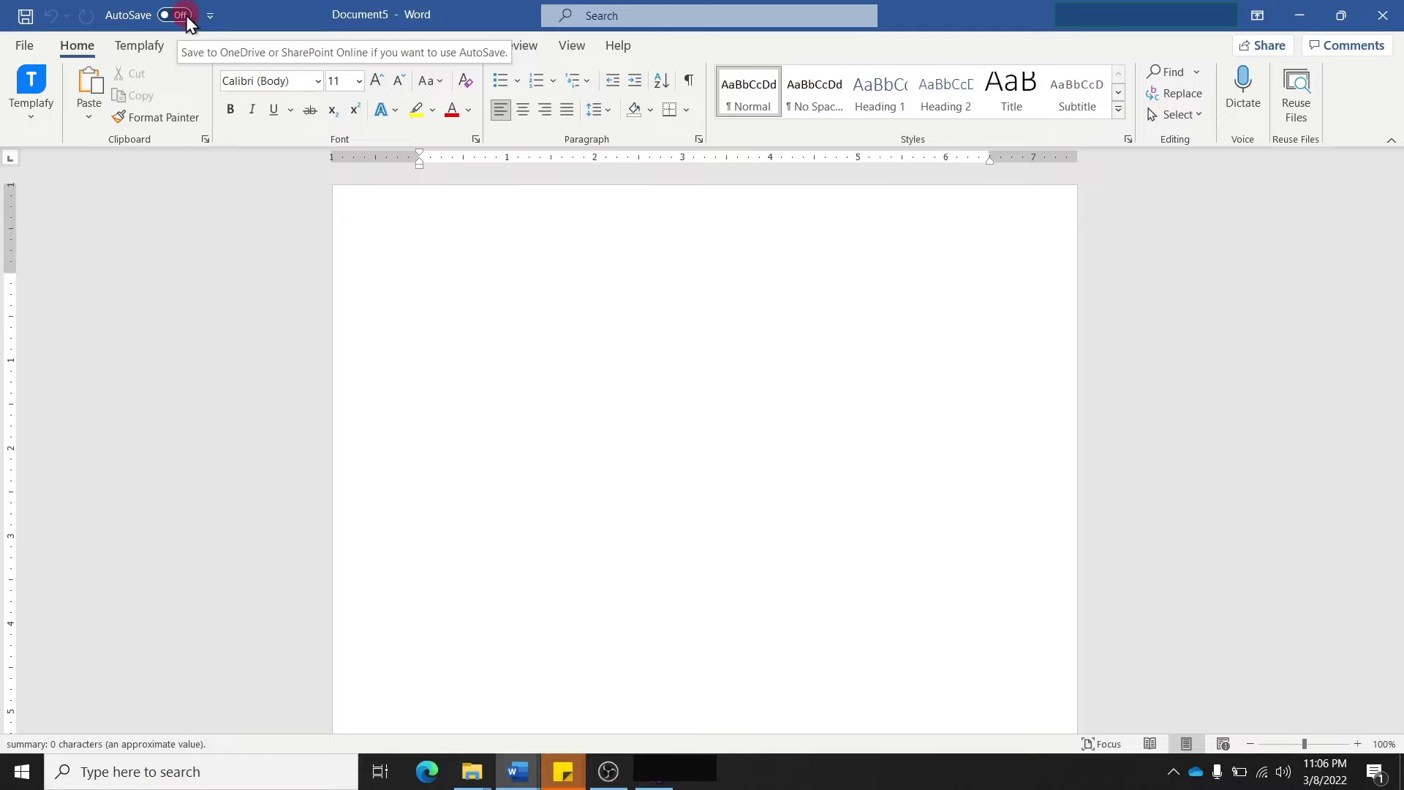
Change the Save option 'Save AutoRecover information every' from 10 to 2 minutes
left_click(25, 45)
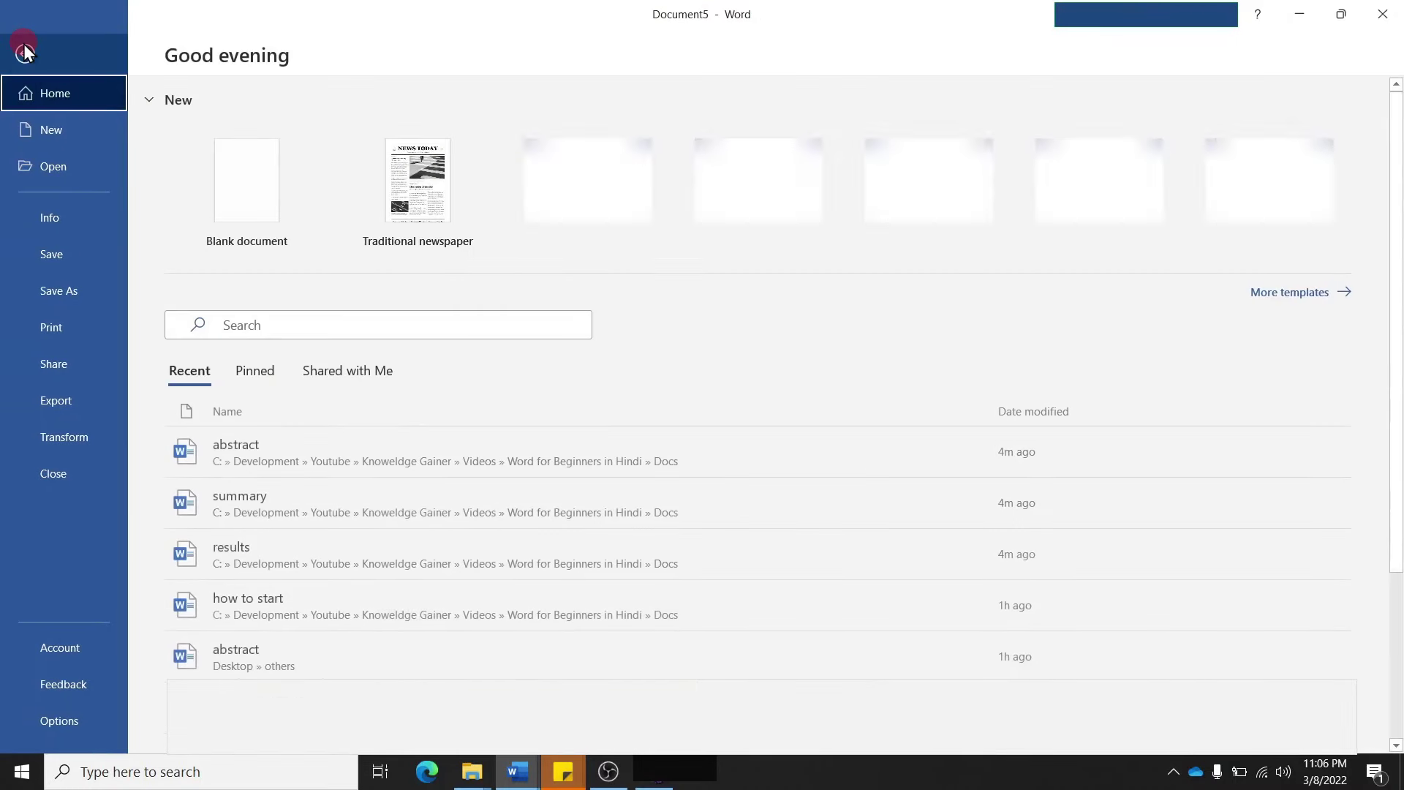
left_click(77, 568)
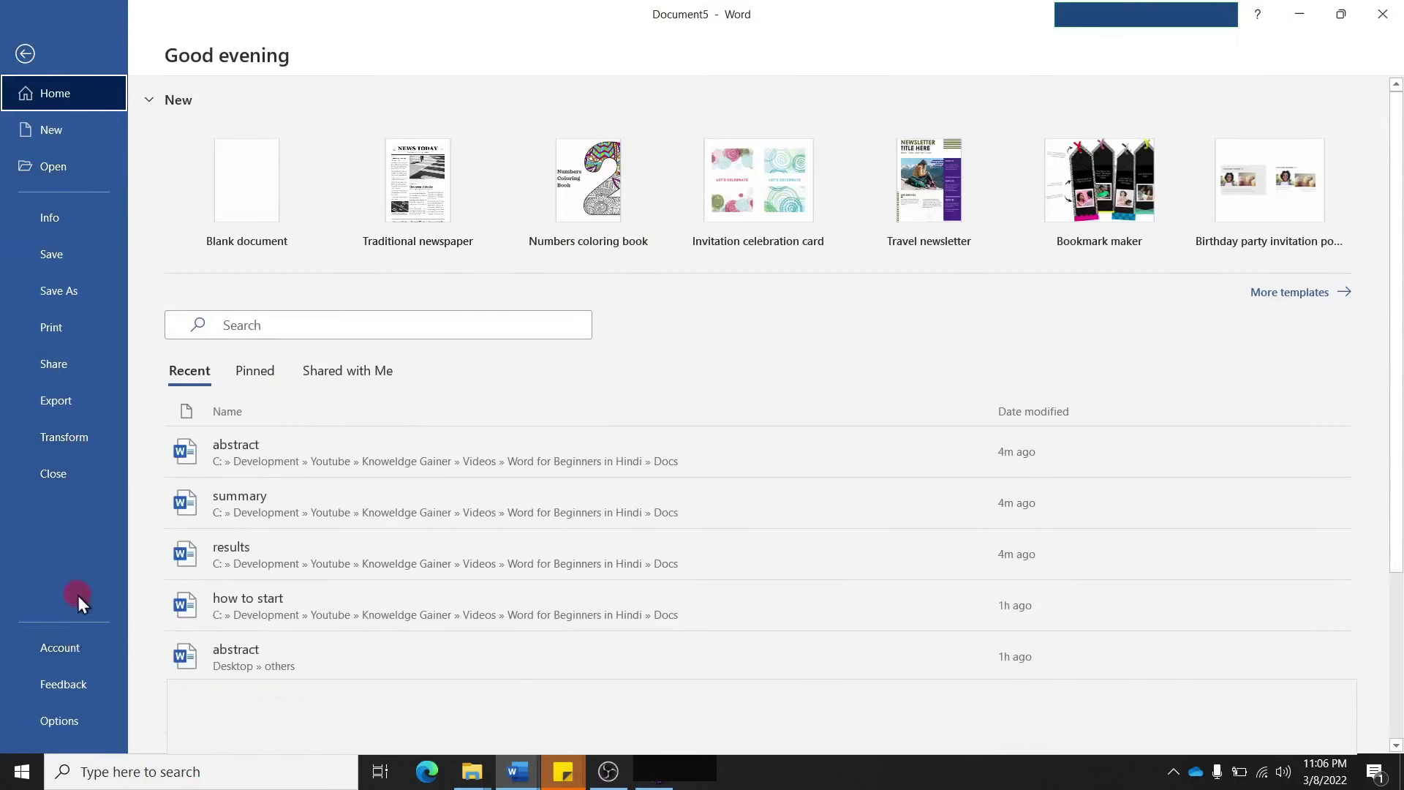
left_click(76, 727)
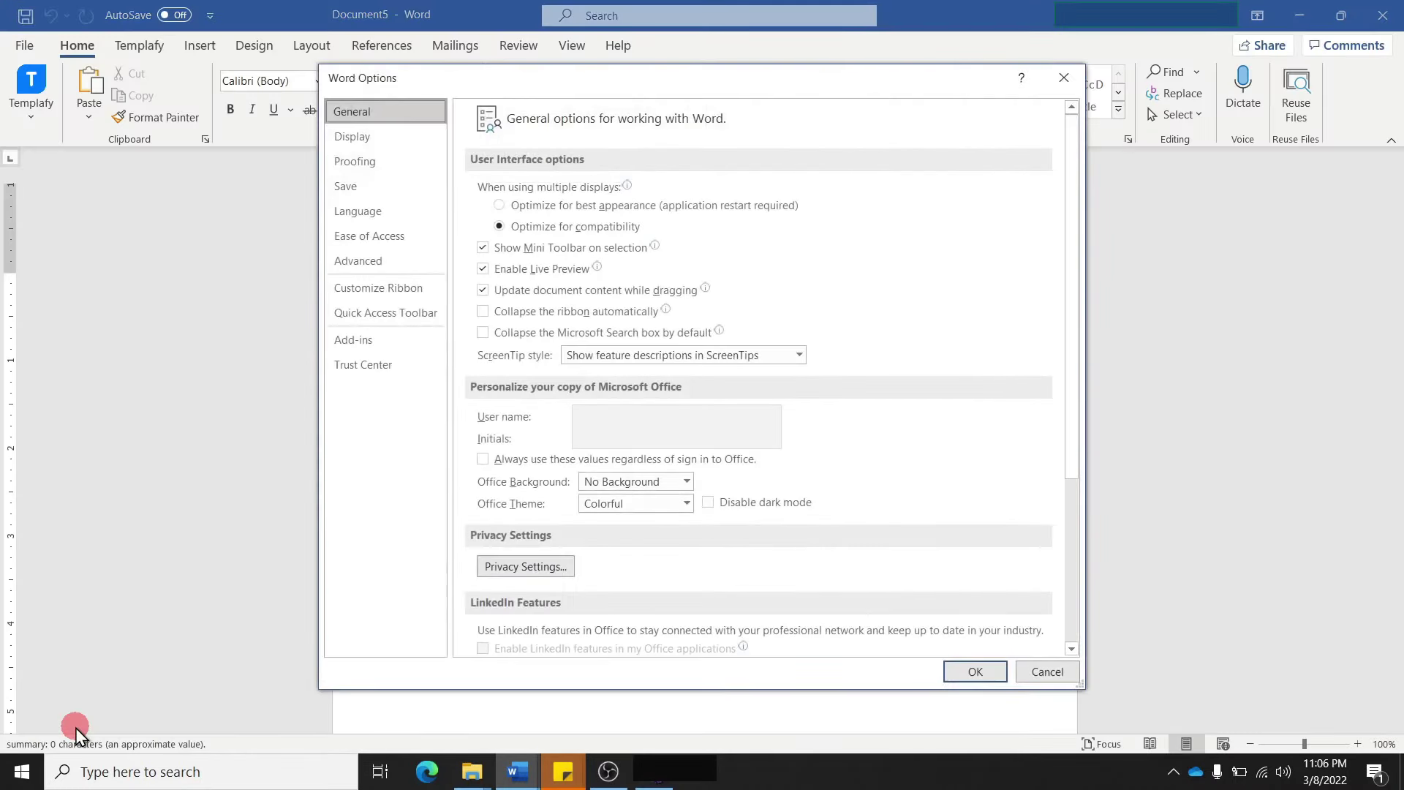
left_click(373, 191)
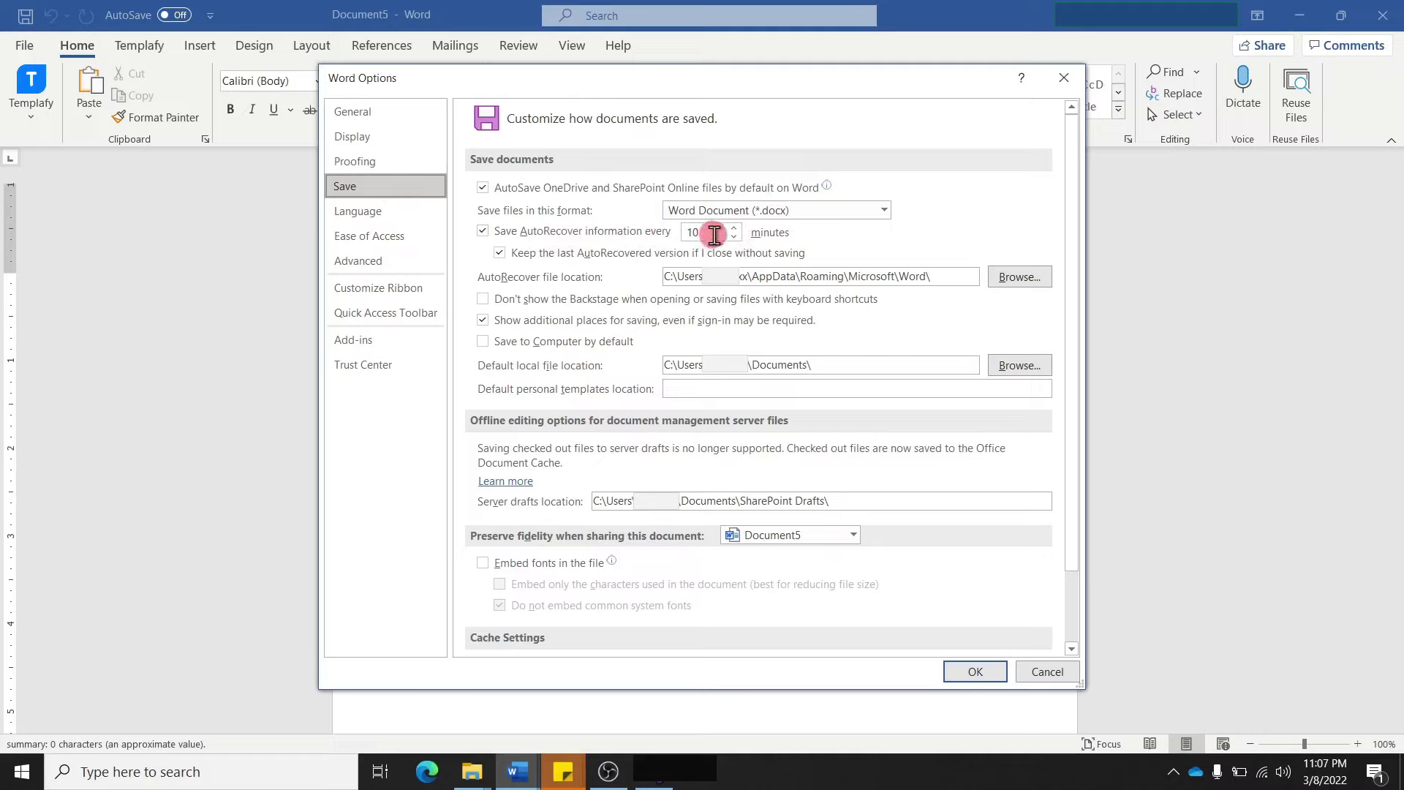
double_click(714, 234)
key("BackSpace")
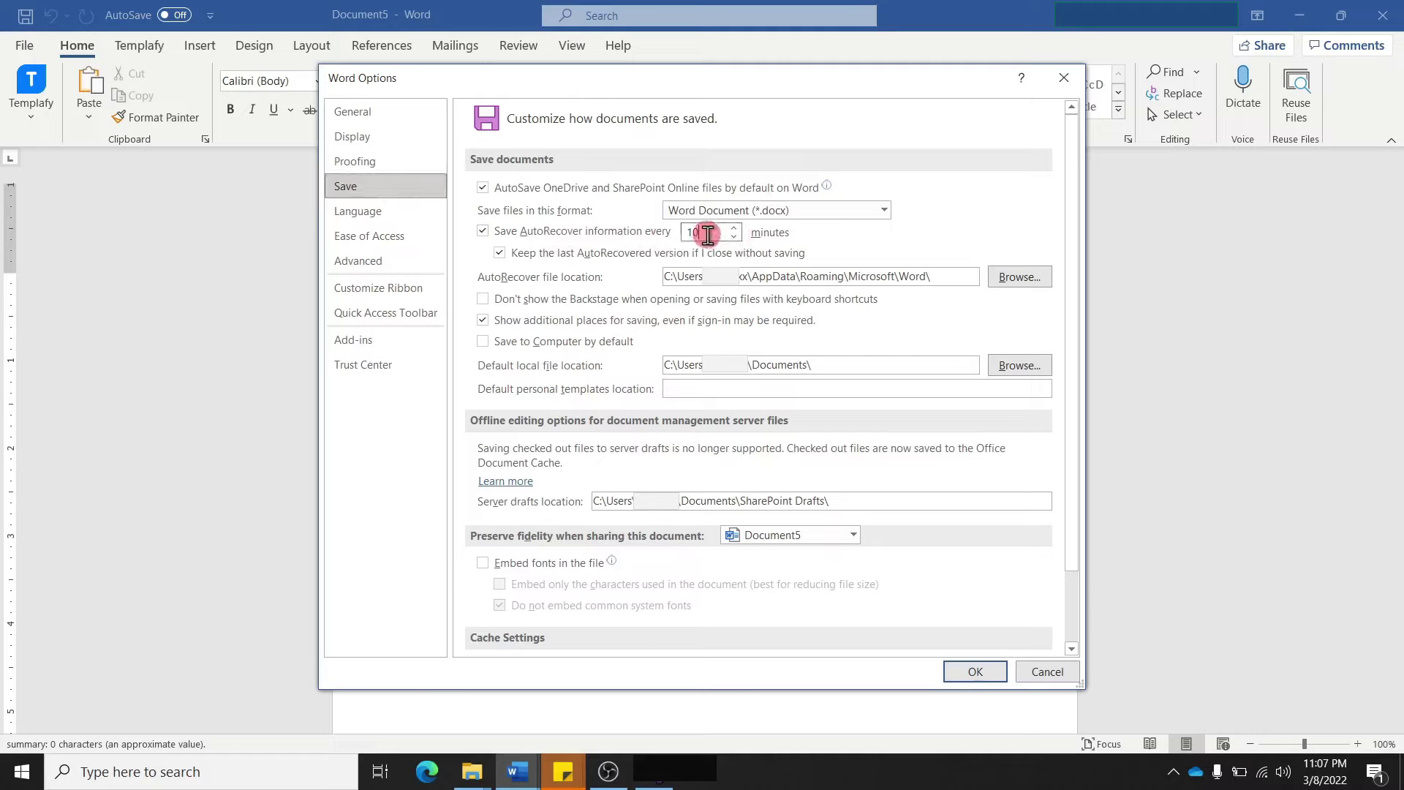
type("2")
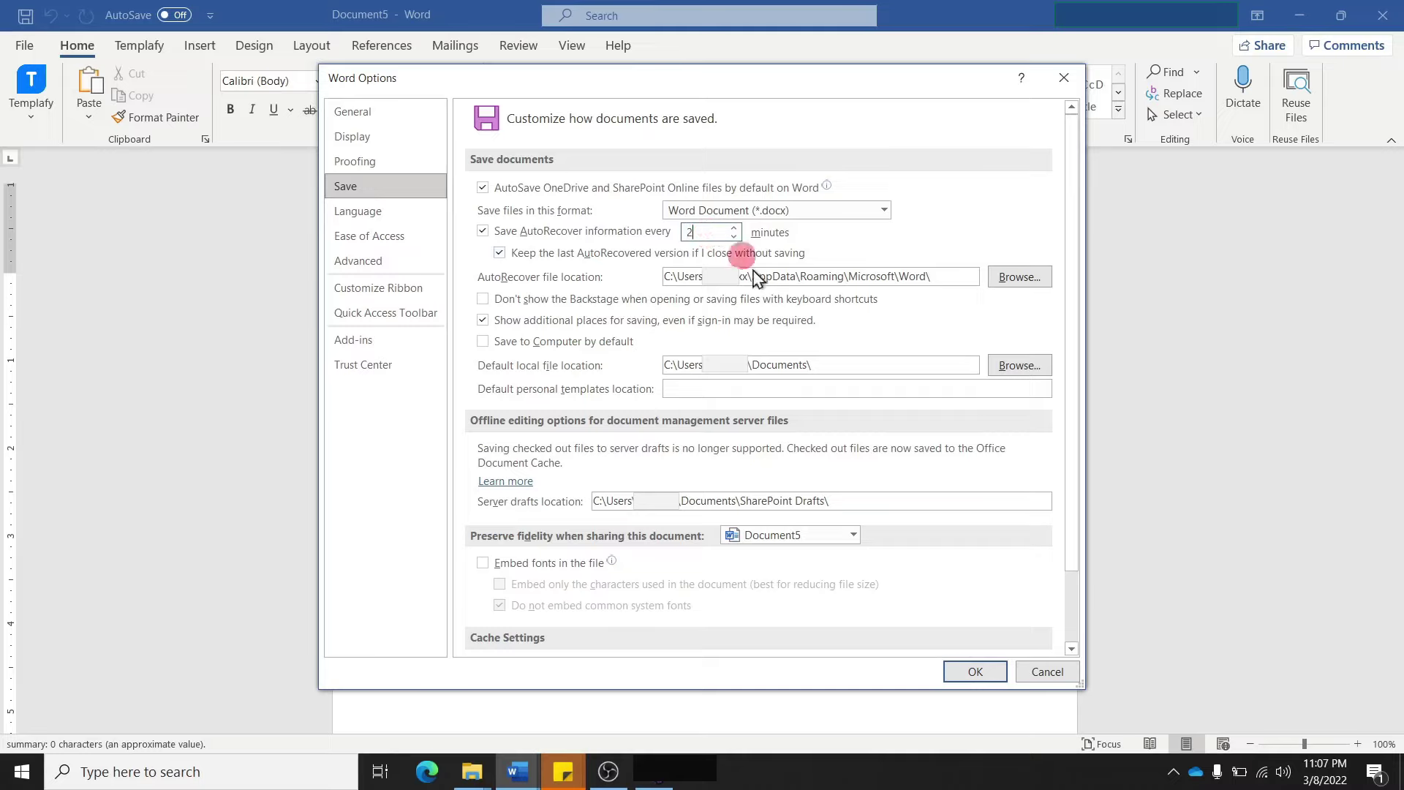
left_click(975, 669)
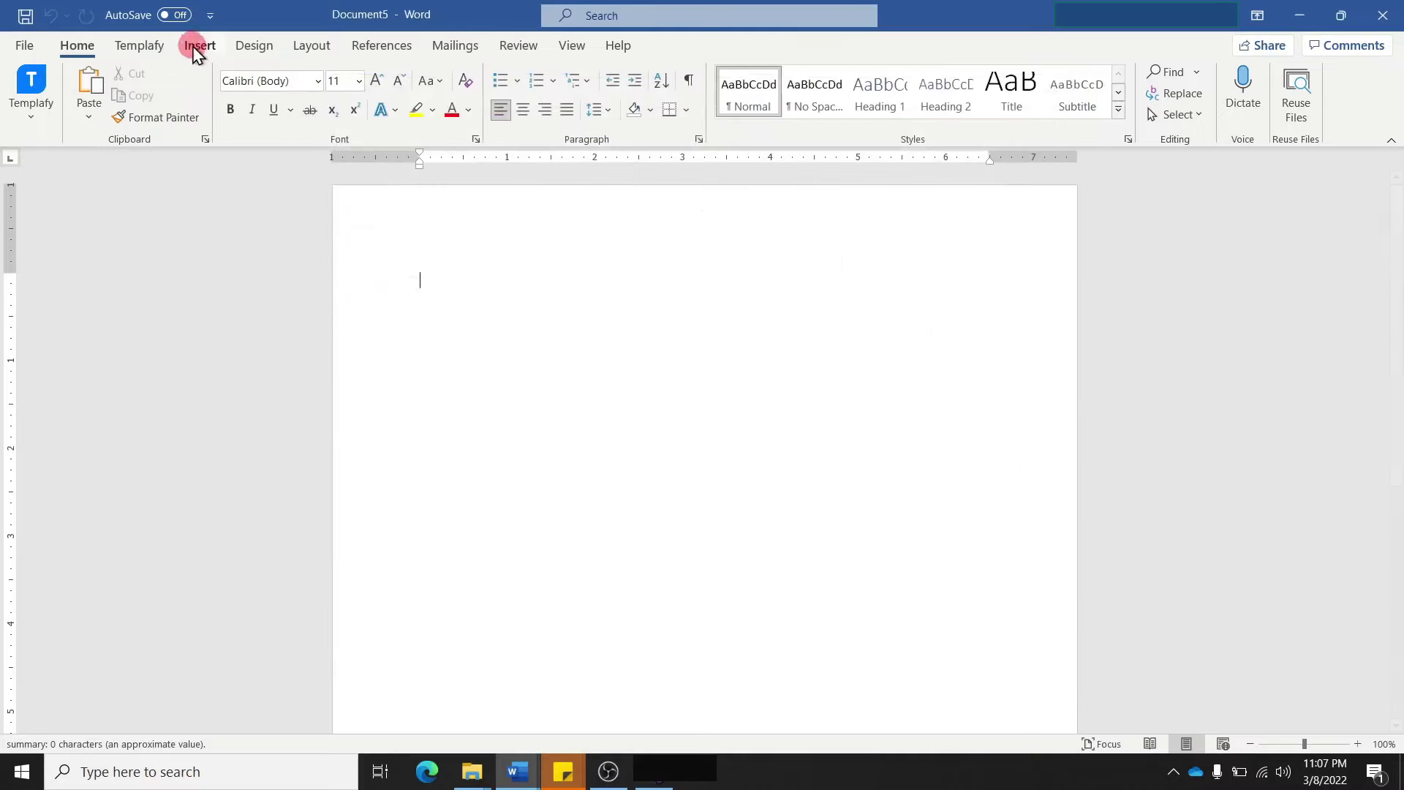
Try the AutoSave toggle to bring up the 'How do I turn on AutoSave?' help panel
left_click(178, 16)
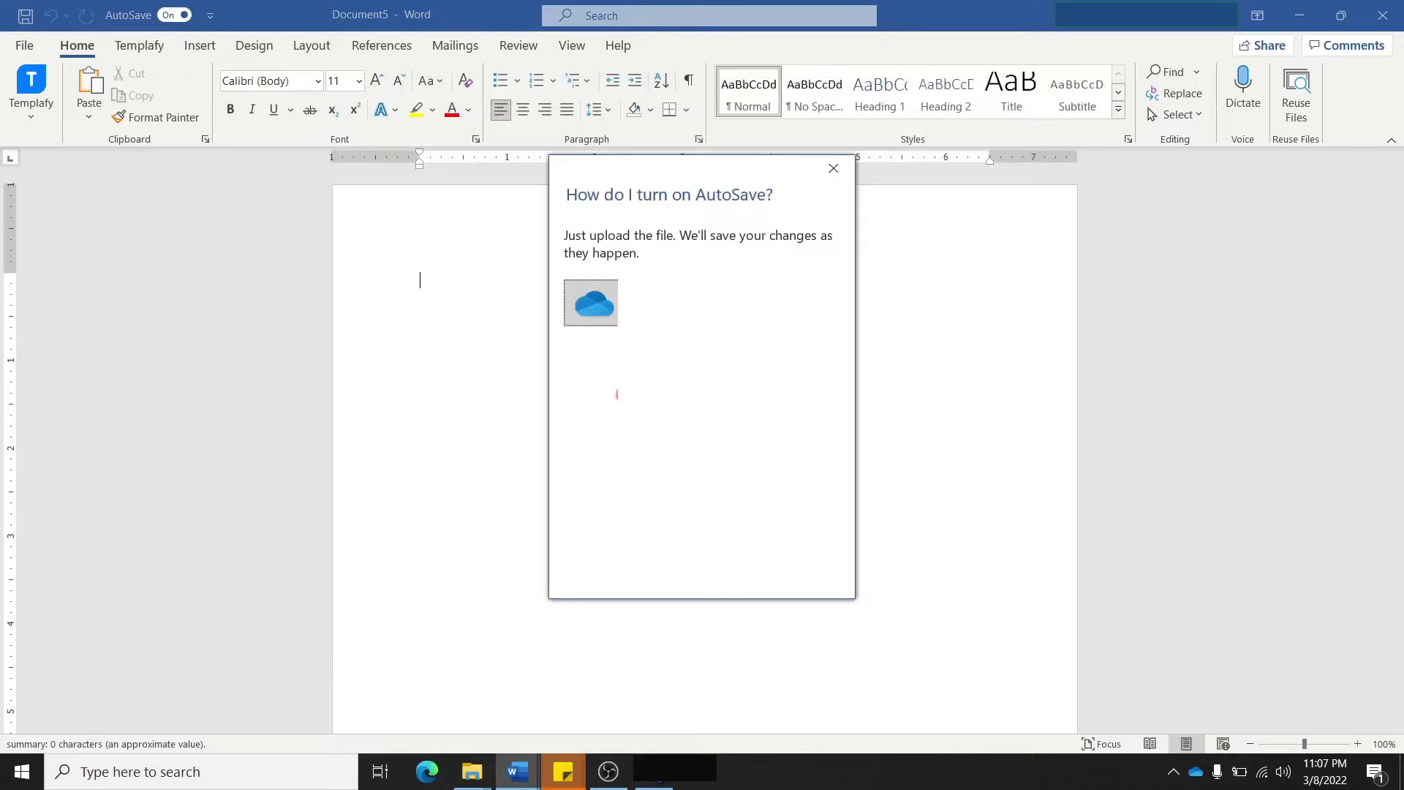
left_click(508, 338)
Close the AutoSave help, add New Blank Document to the Quick Access Toolbar, and test it
left_click(834, 168)
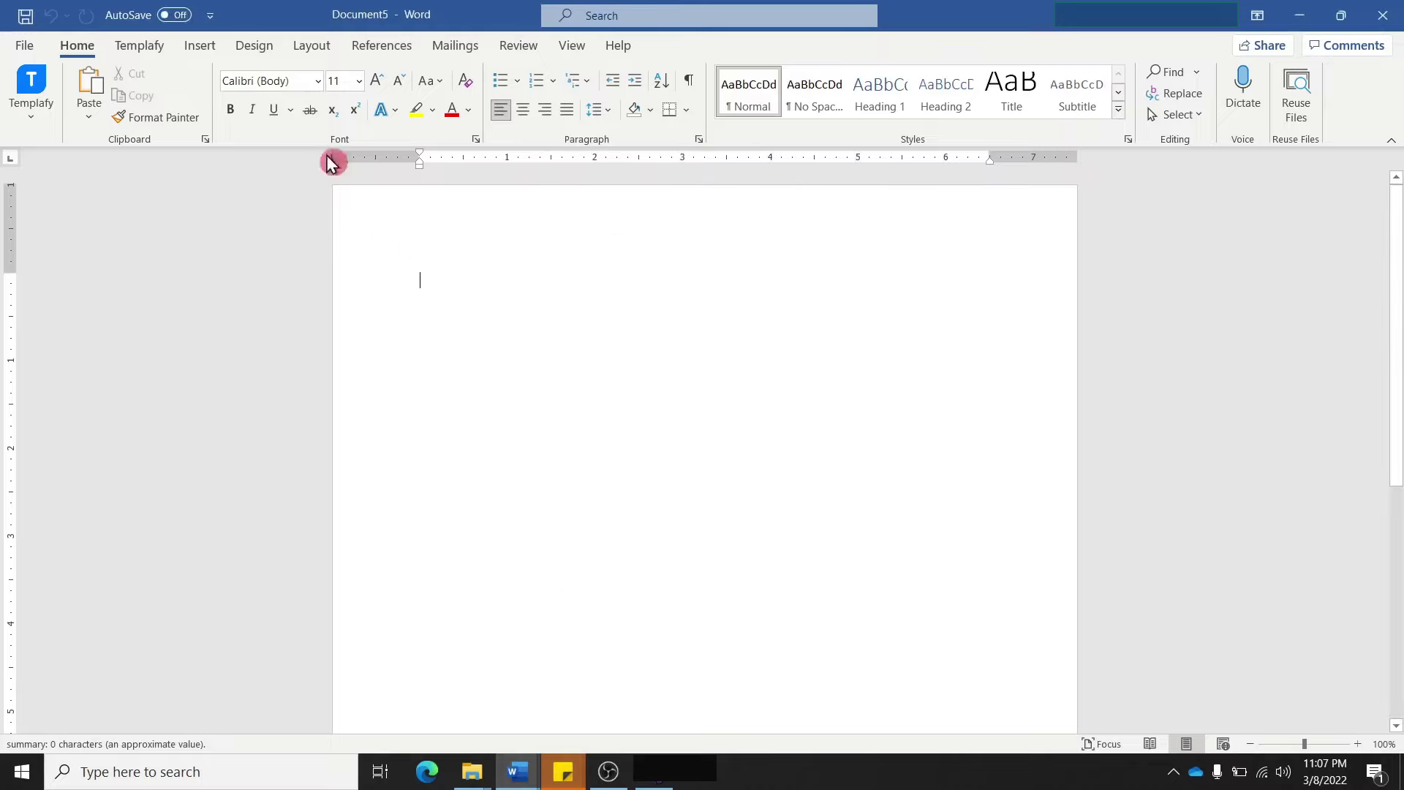
left_click(212, 16)
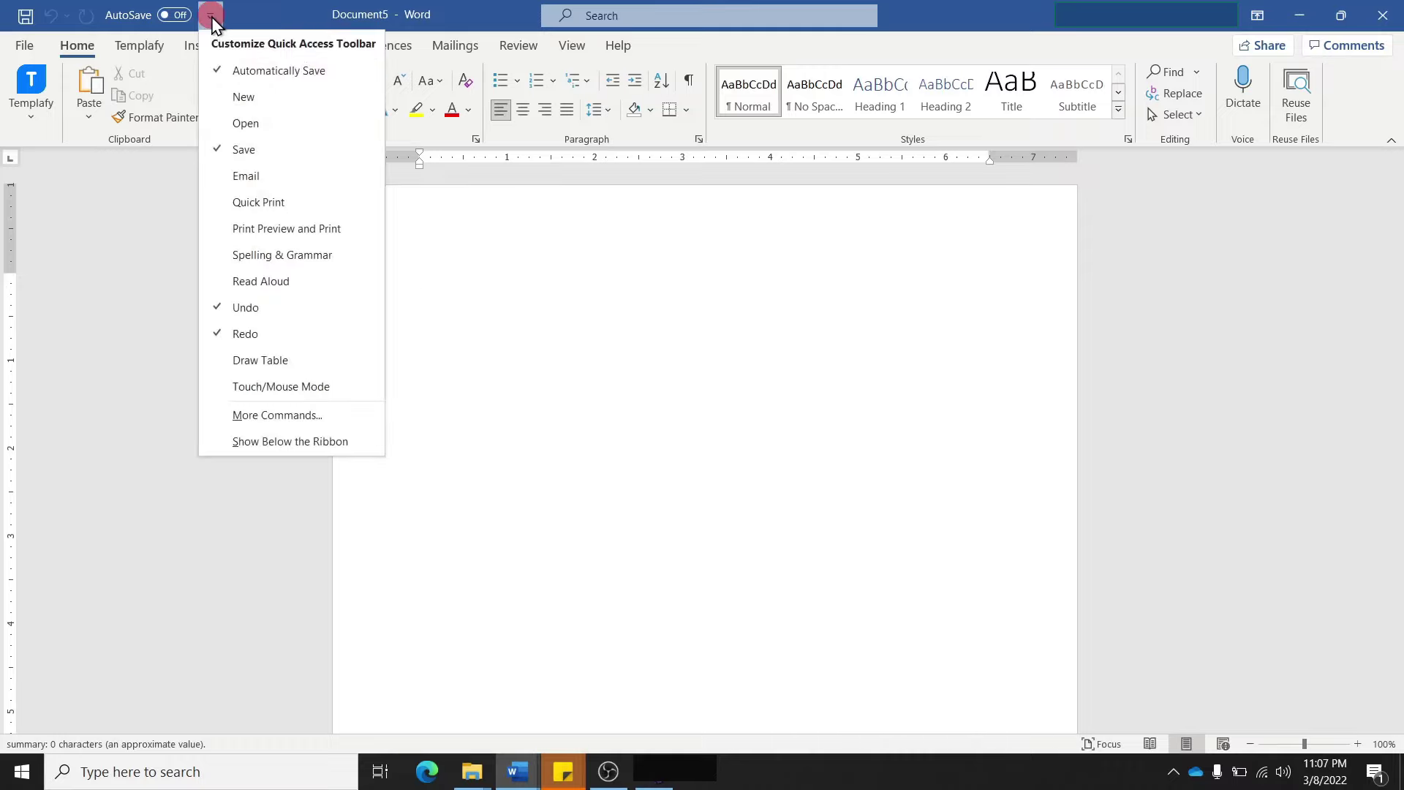
left_click(244, 98)
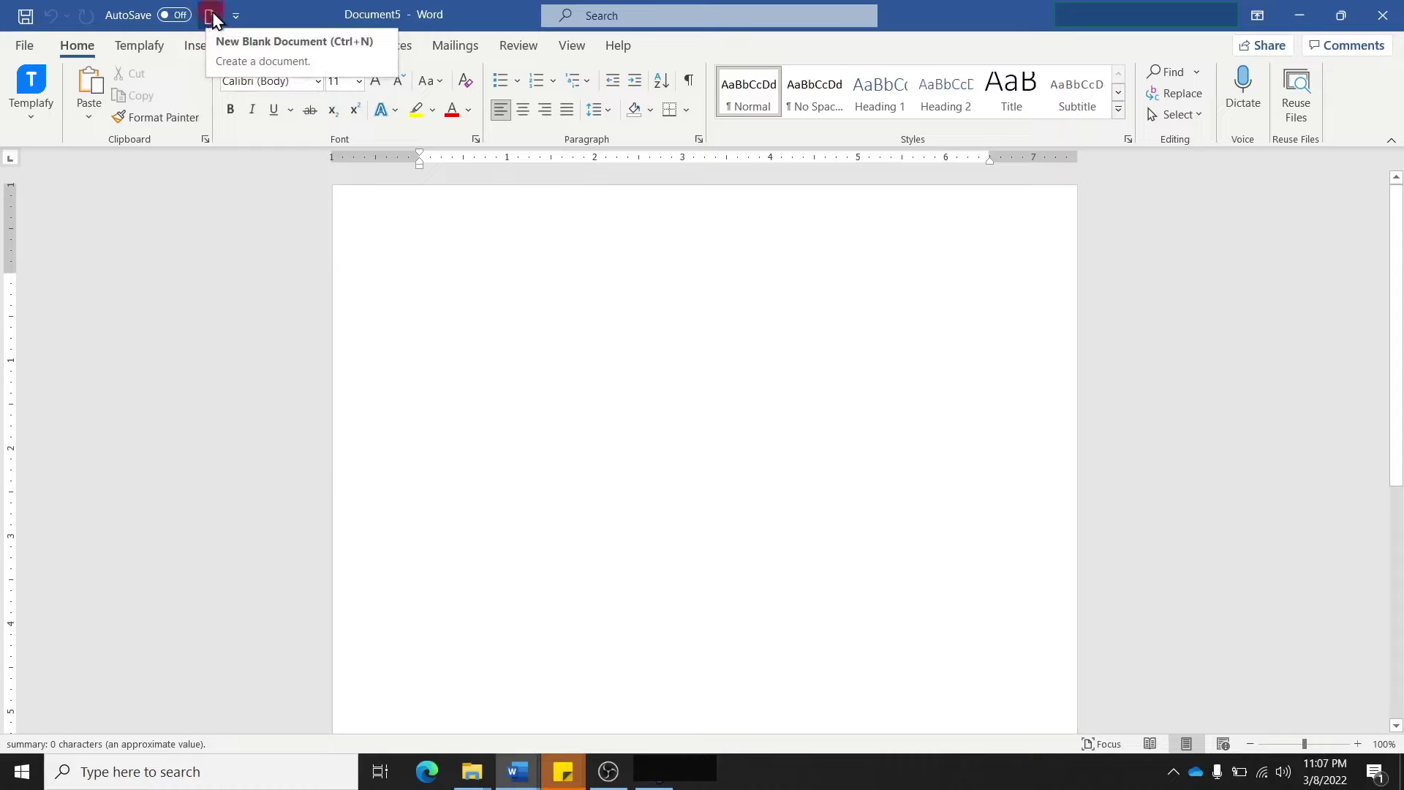
left_click(211, 23)
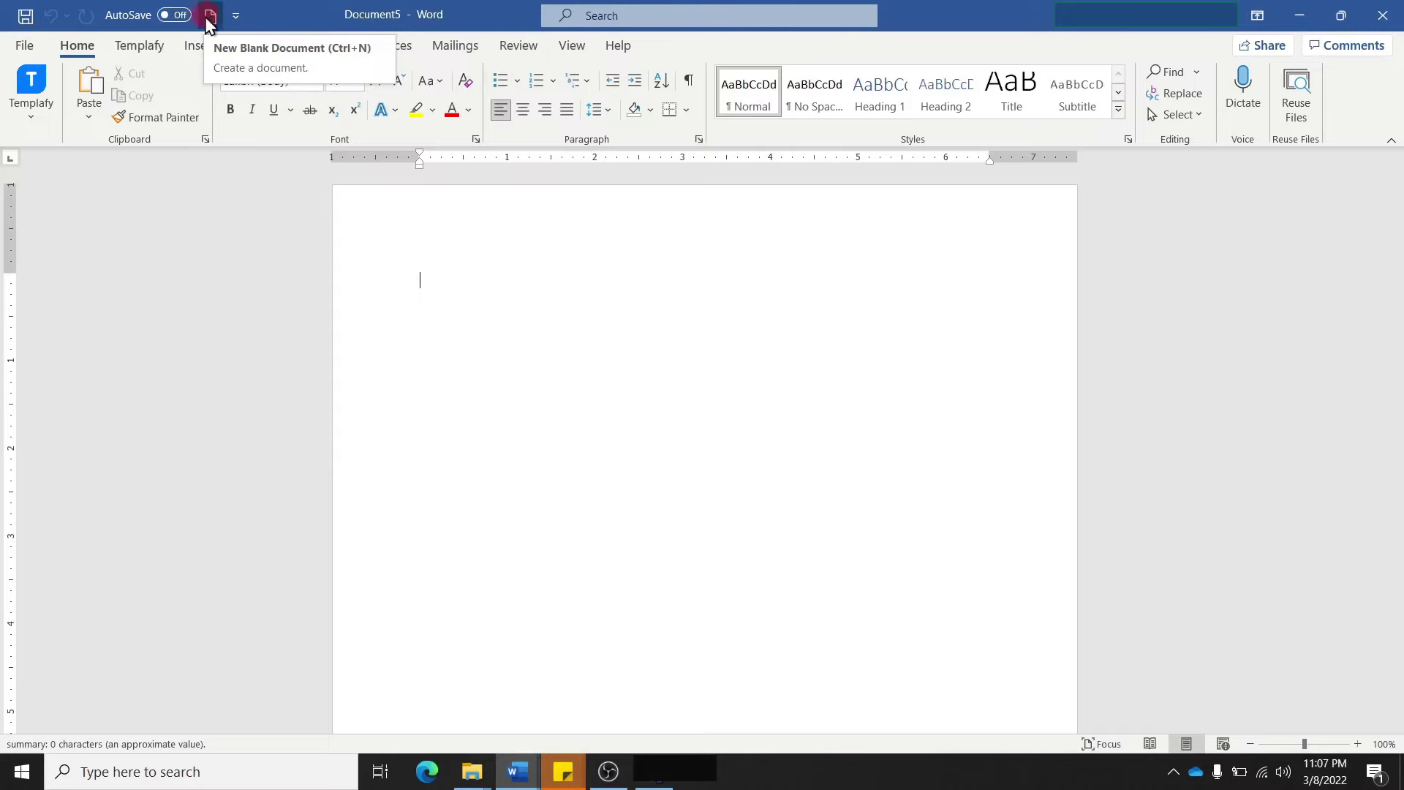
left_click(25, 46)
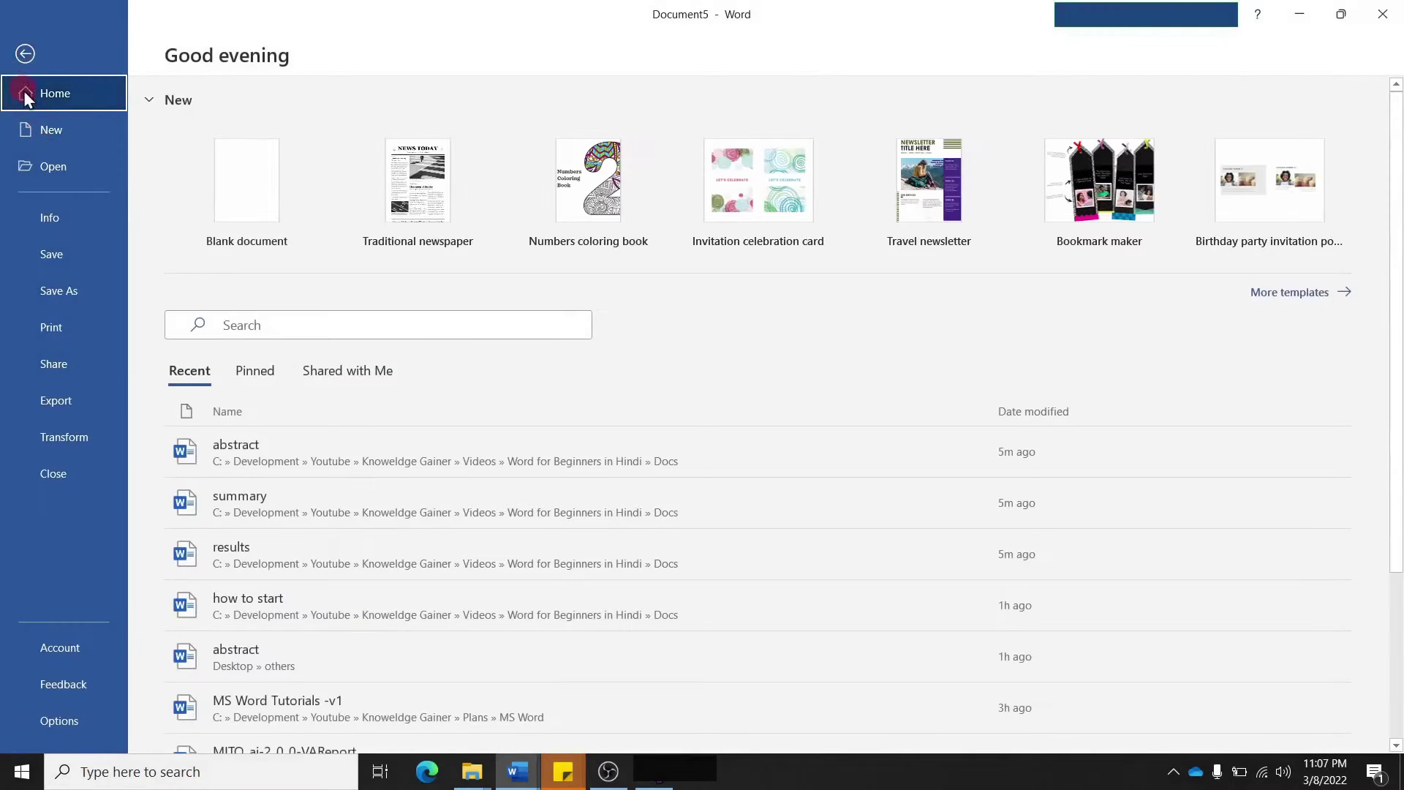
left_click(25, 51)
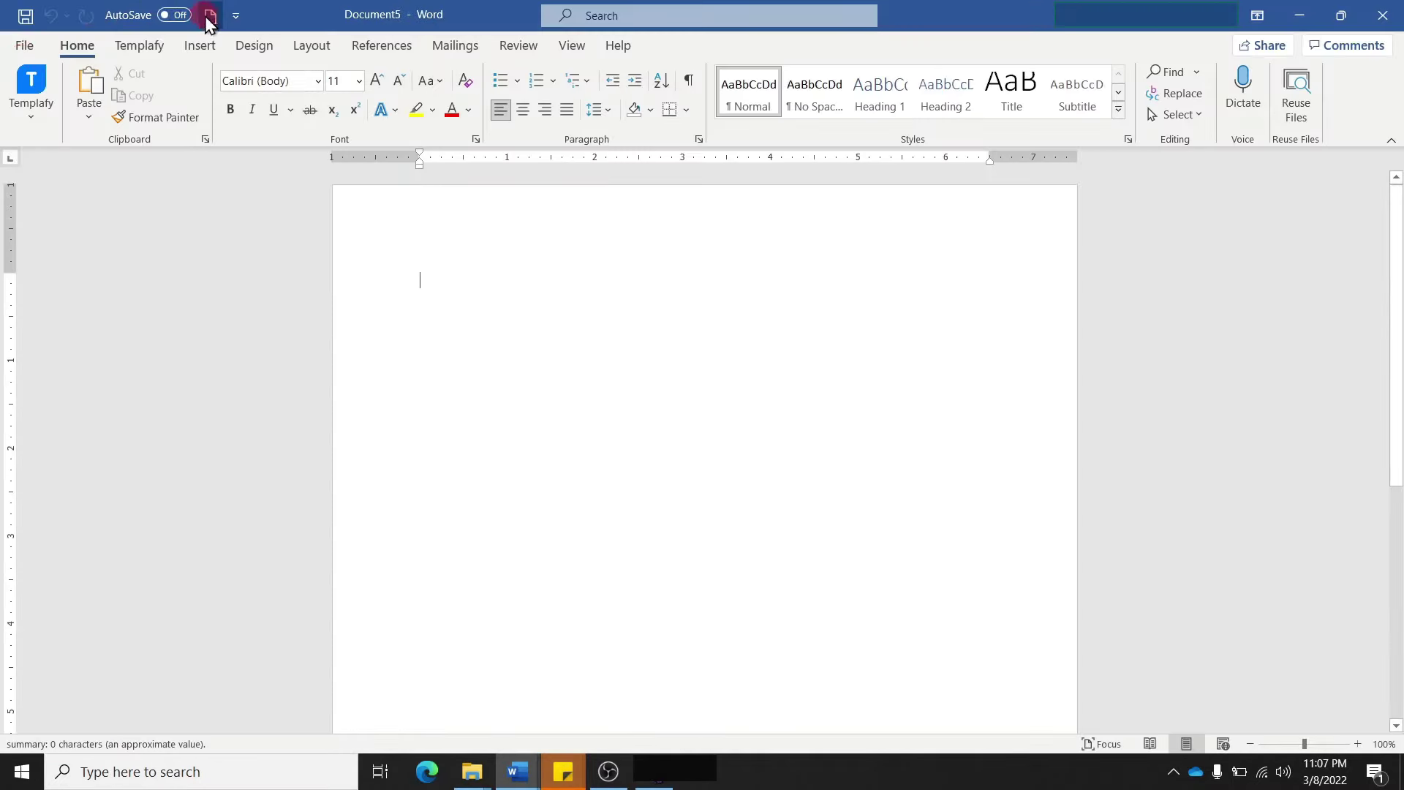
Browse the command options in the Customize Quick Access Toolbar menu
left_click(236, 15)
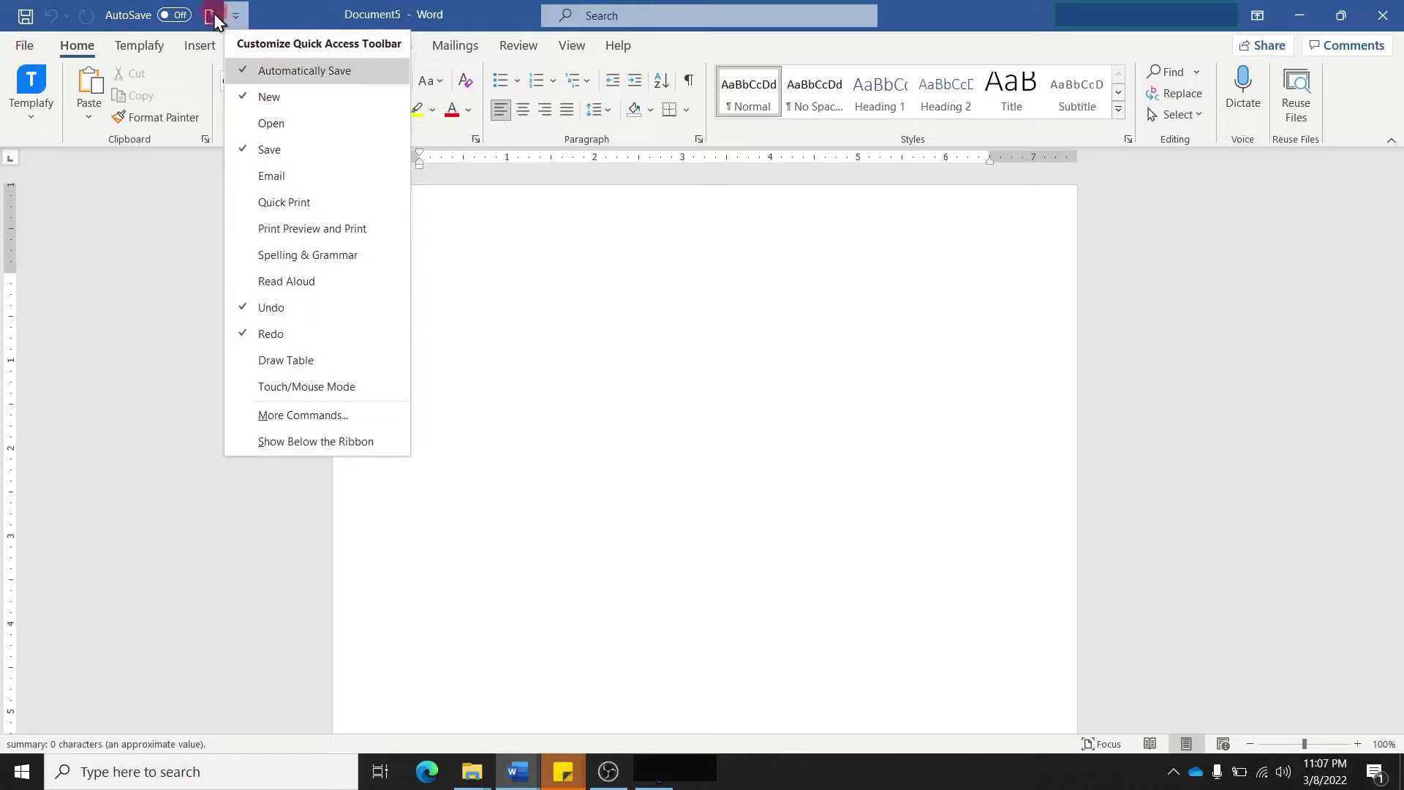
left_click(270, 125)
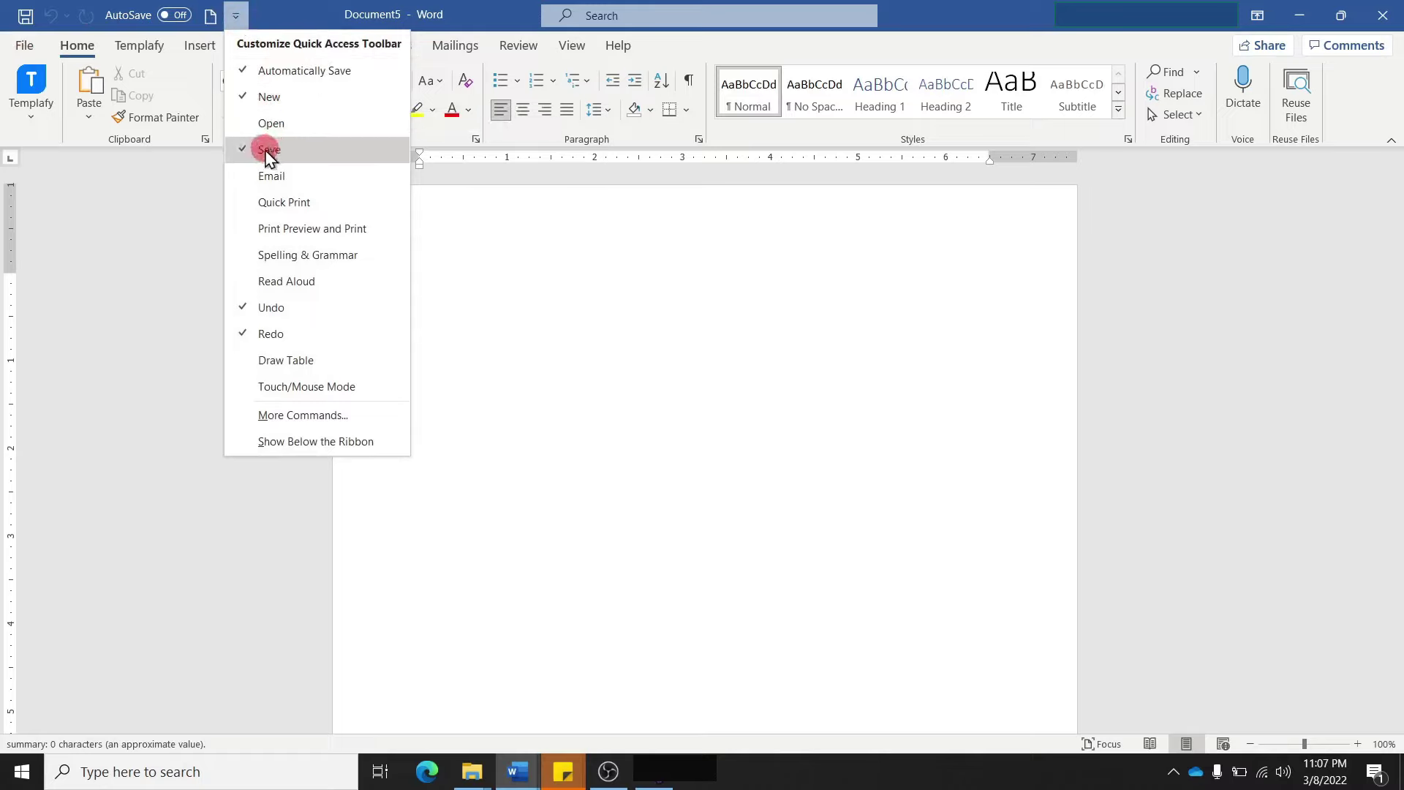
left_click_drag(270, 136, 25, 22)
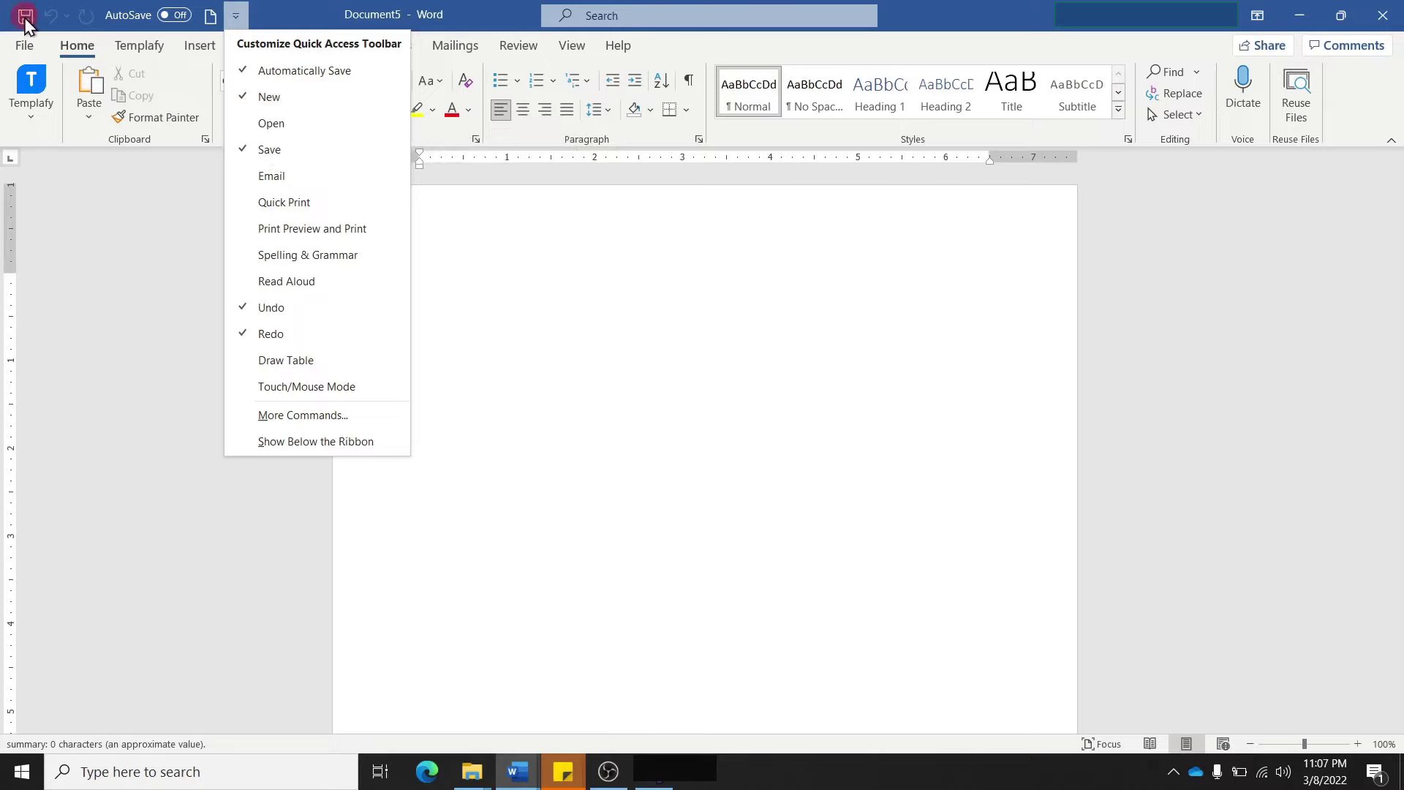
left_click(194, 318)
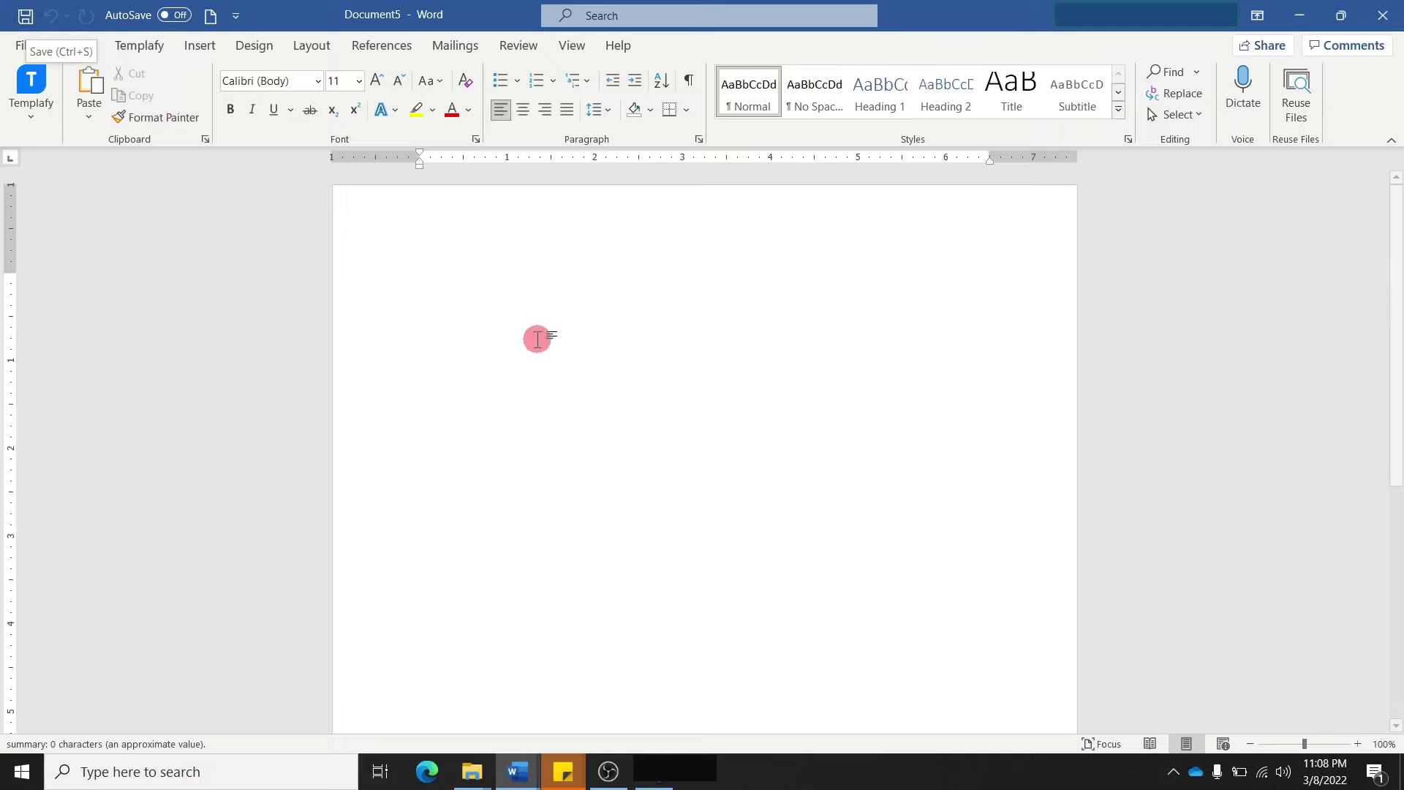
mouse_move(703, 439)
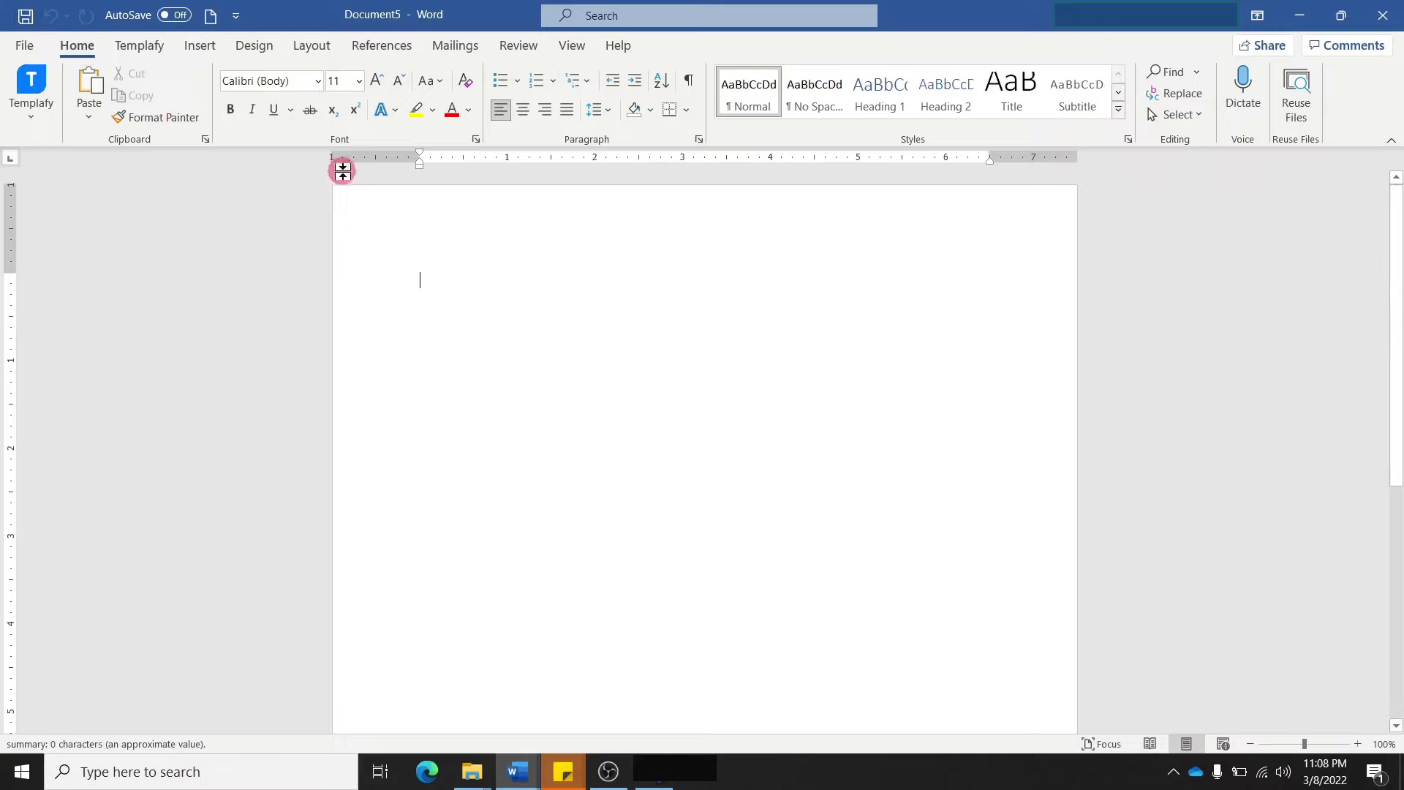
Add the Email command to the Quick Access Toolbar beside New
left_click(236, 15)
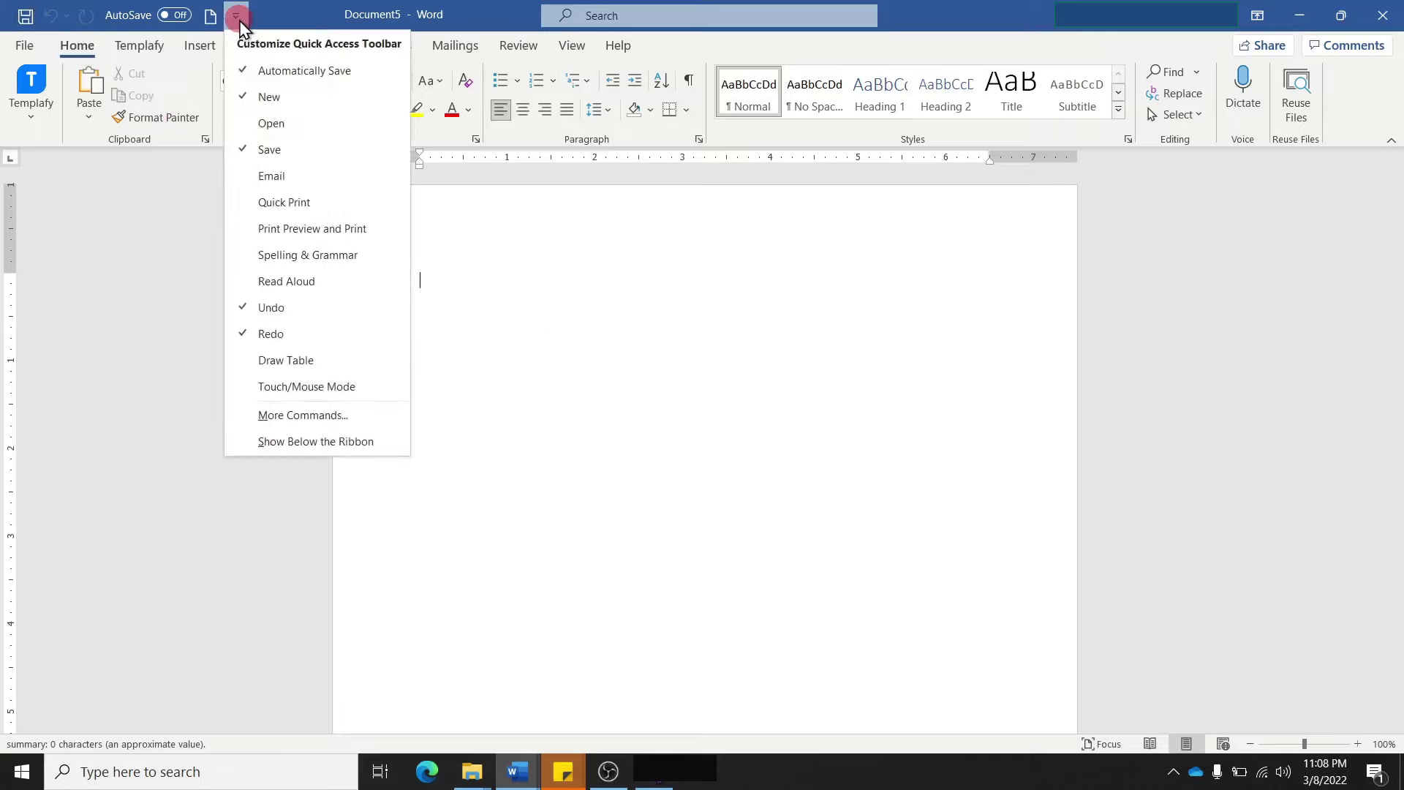
left_click(270, 178)
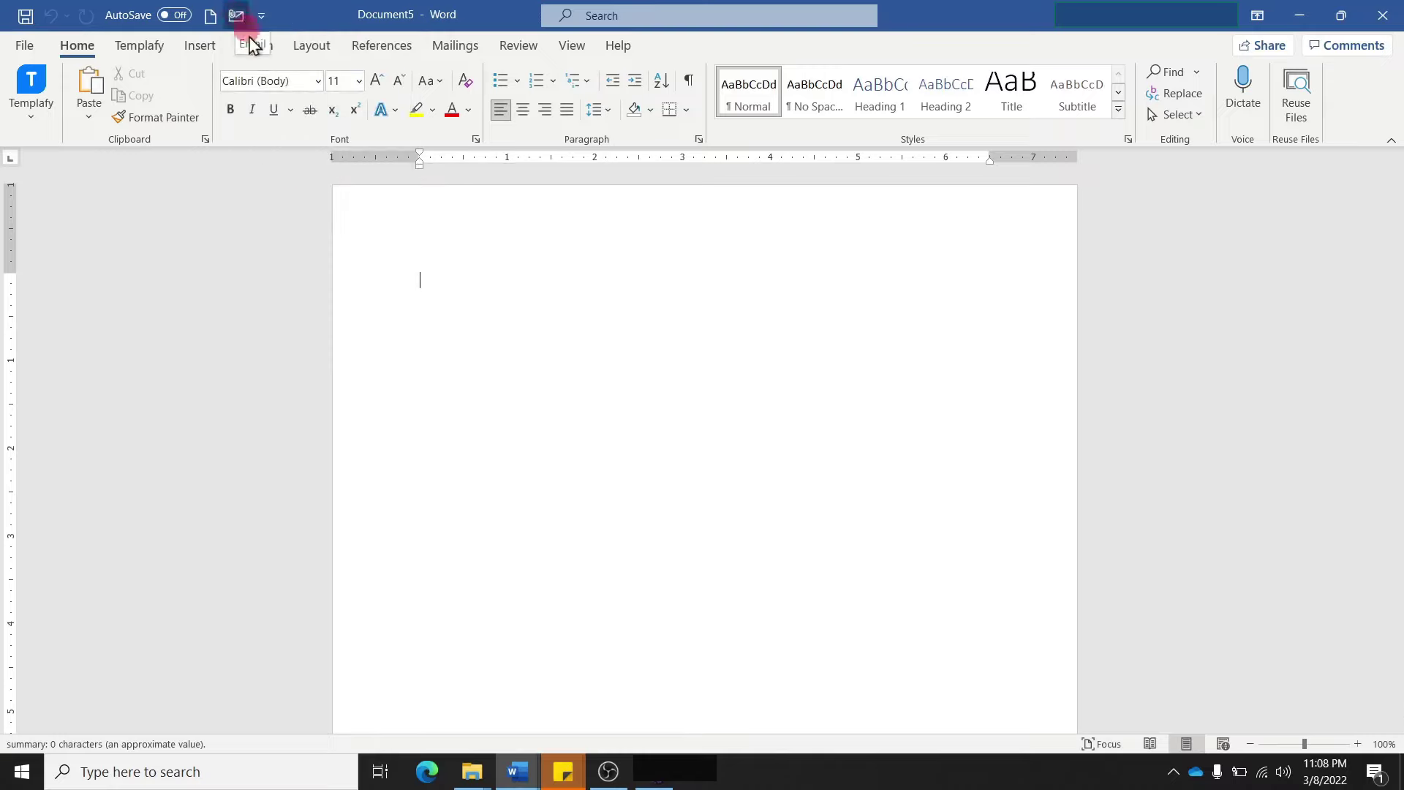
left_click(376, 333)
Start an Outlook email with Document5.docx attached, then close the message without sending
left_click(236, 16)
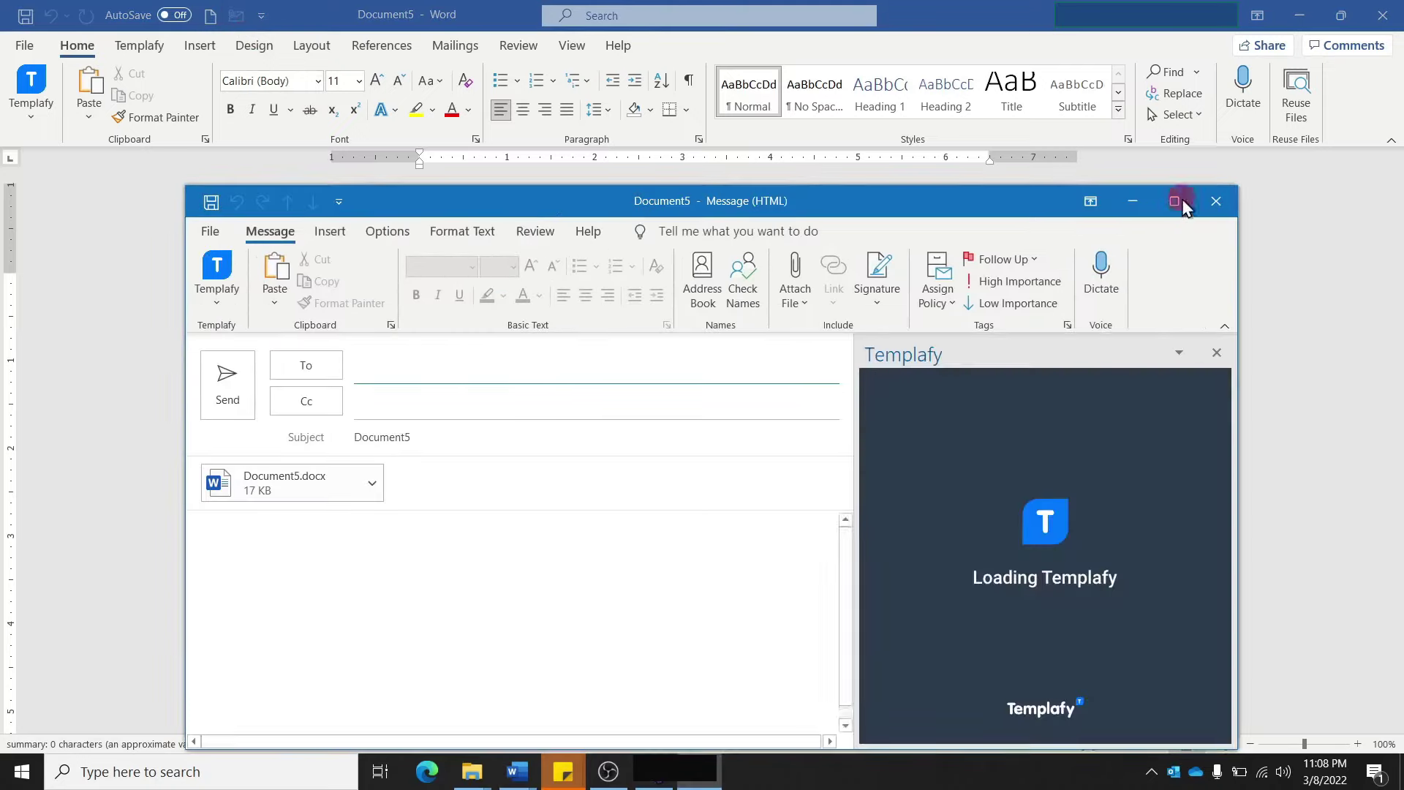
left_click(1173, 202)
left_click(1383, 166)
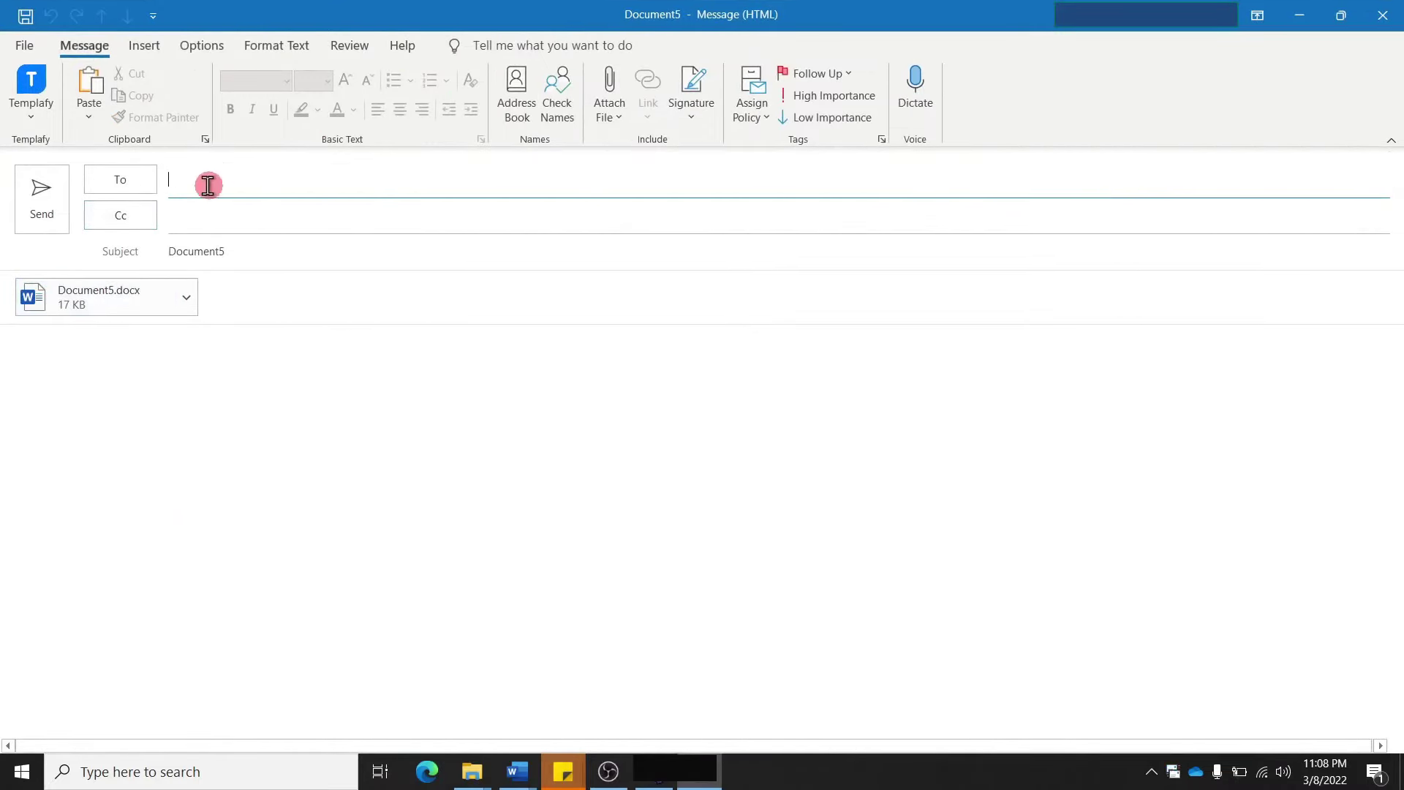
left_click(179, 179)
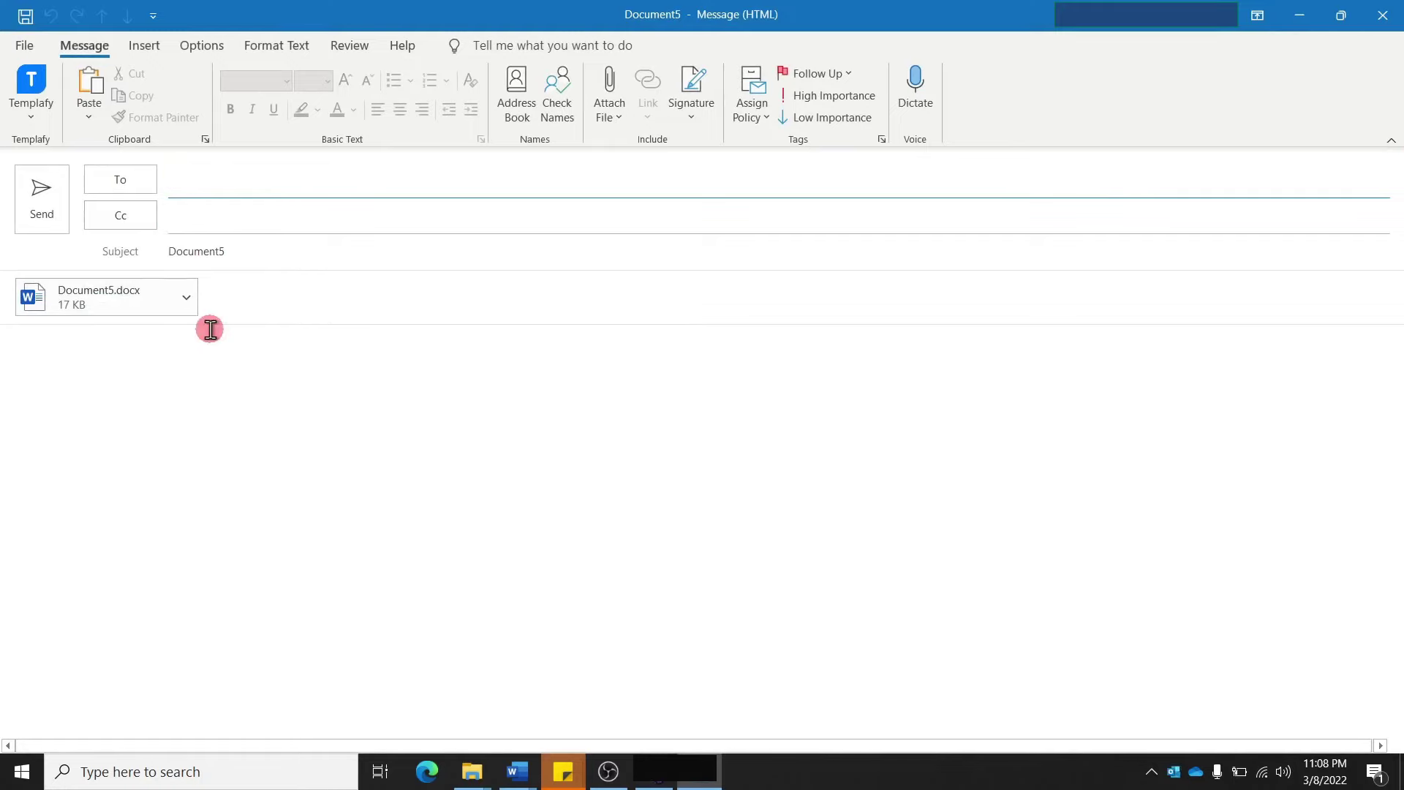
left_click(1383, 15)
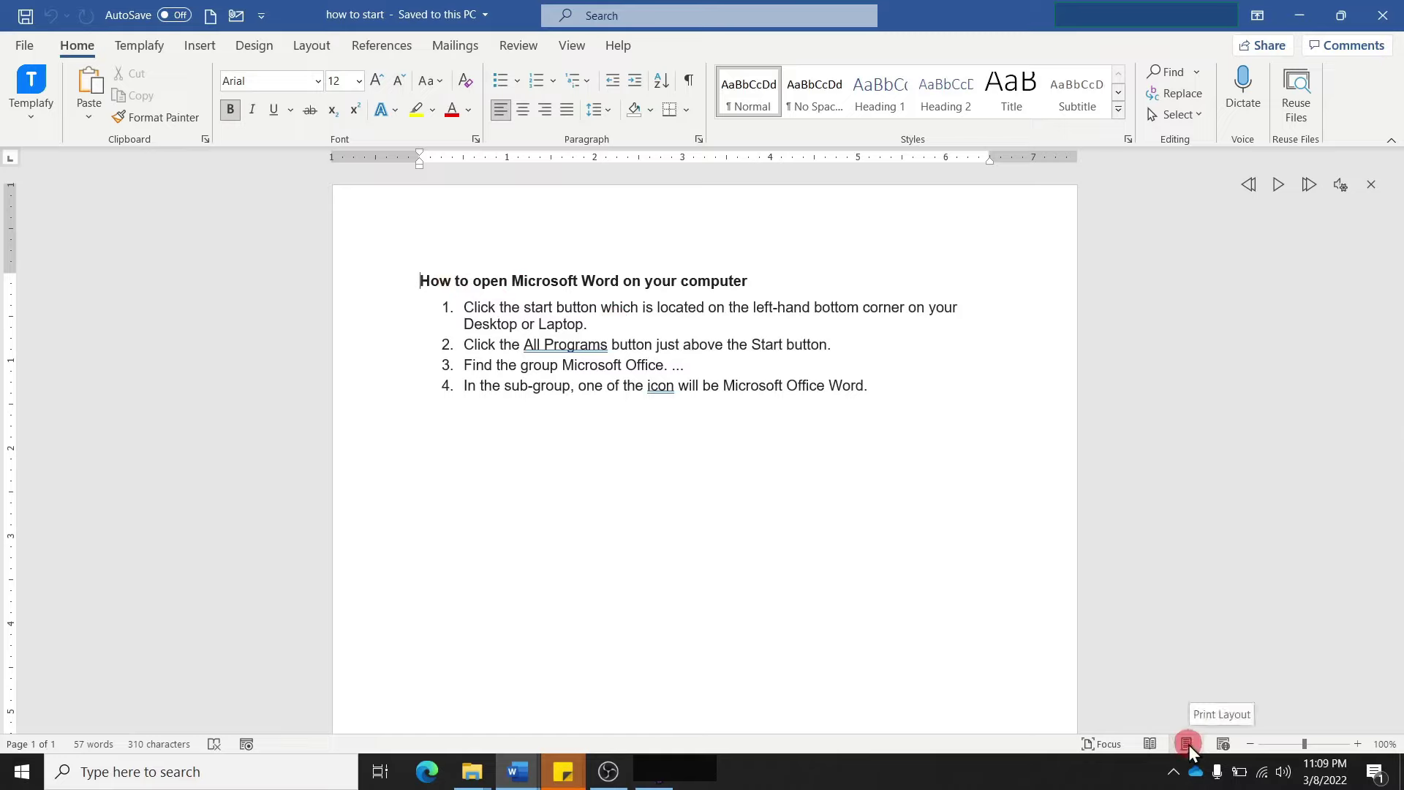
Preview the document's print layout with Ctrl+P, then return to editing
left_click(908, 366)
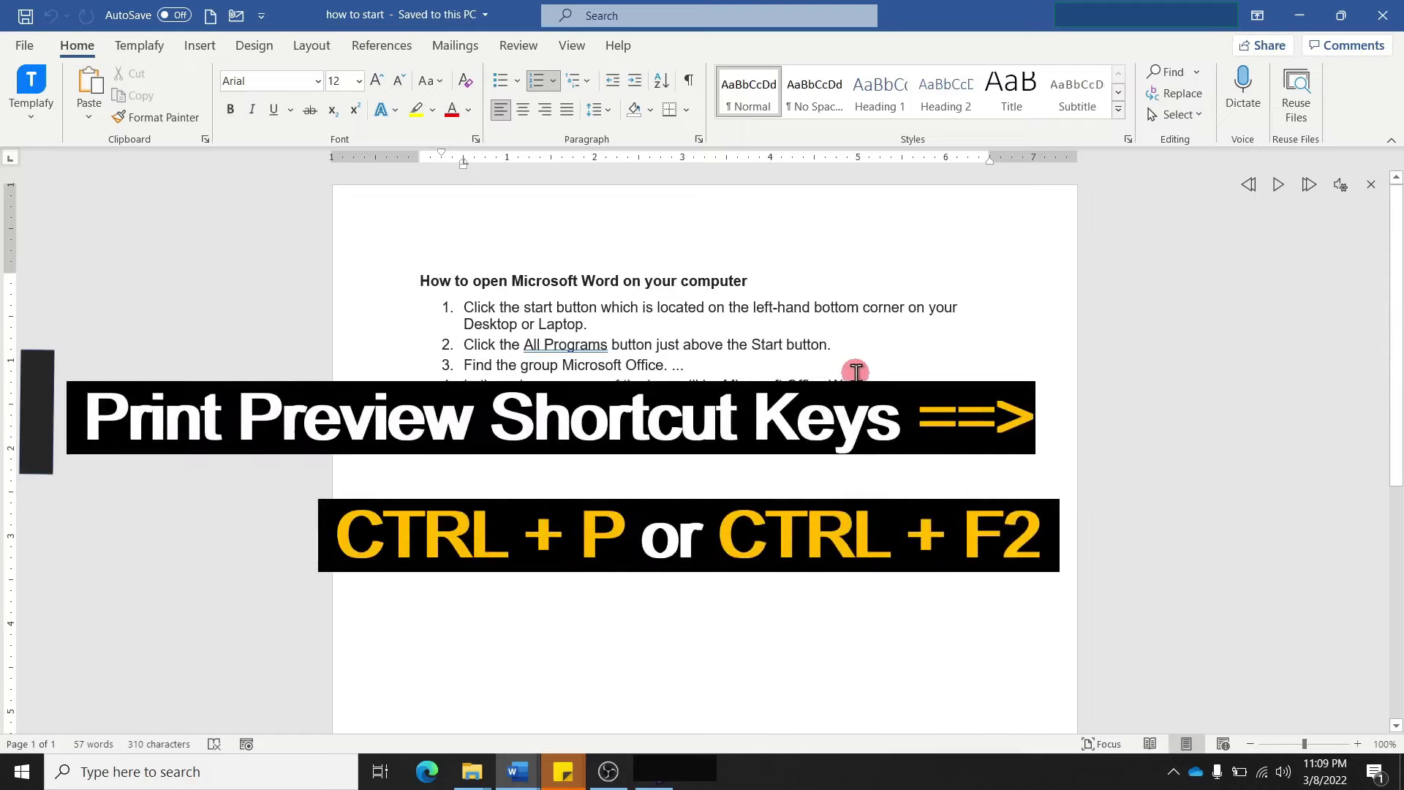
key("ctrl+p")
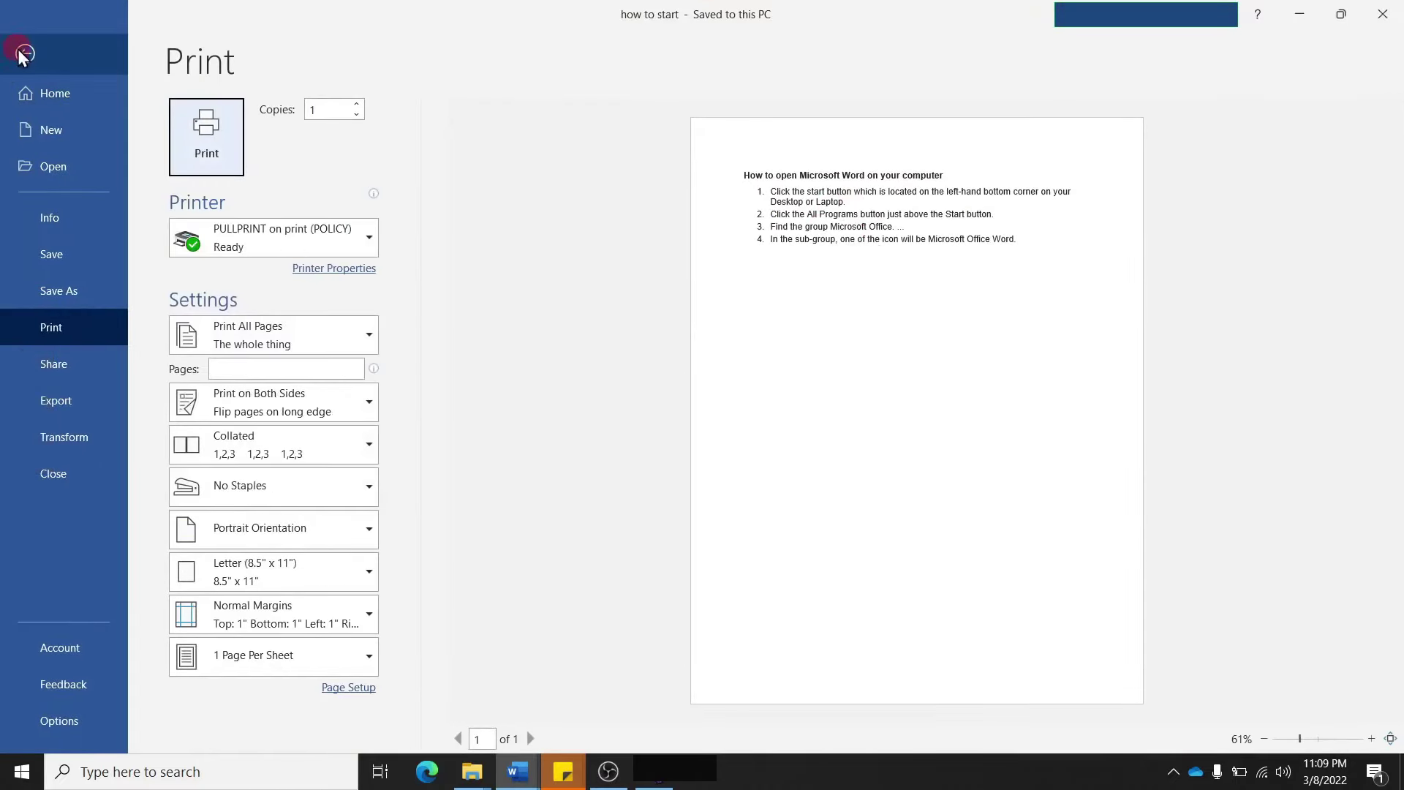
left_click(26, 52)
left_click(507, 315)
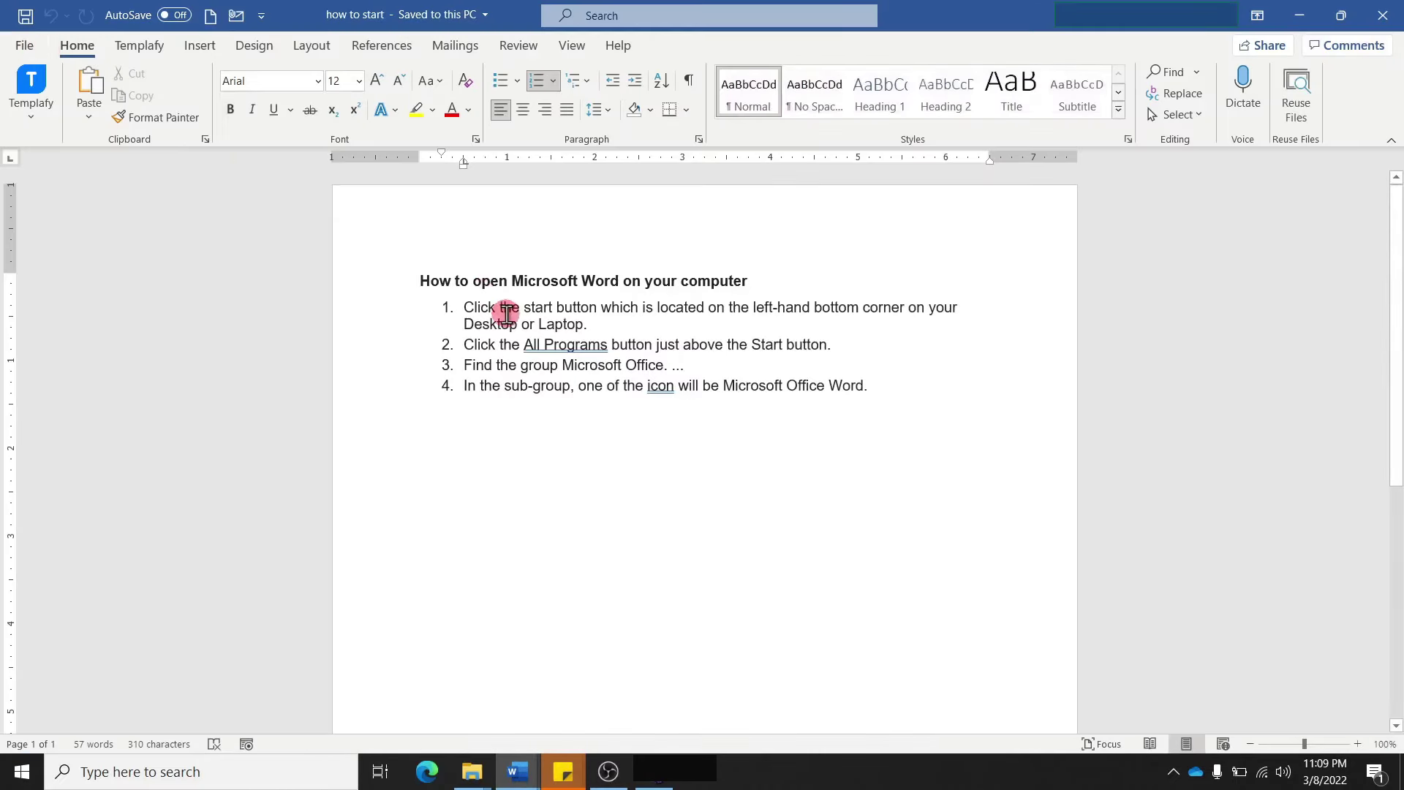
Add Print Preview and Print to the Quick Access Toolbar and try it out
left_click(261, 16)
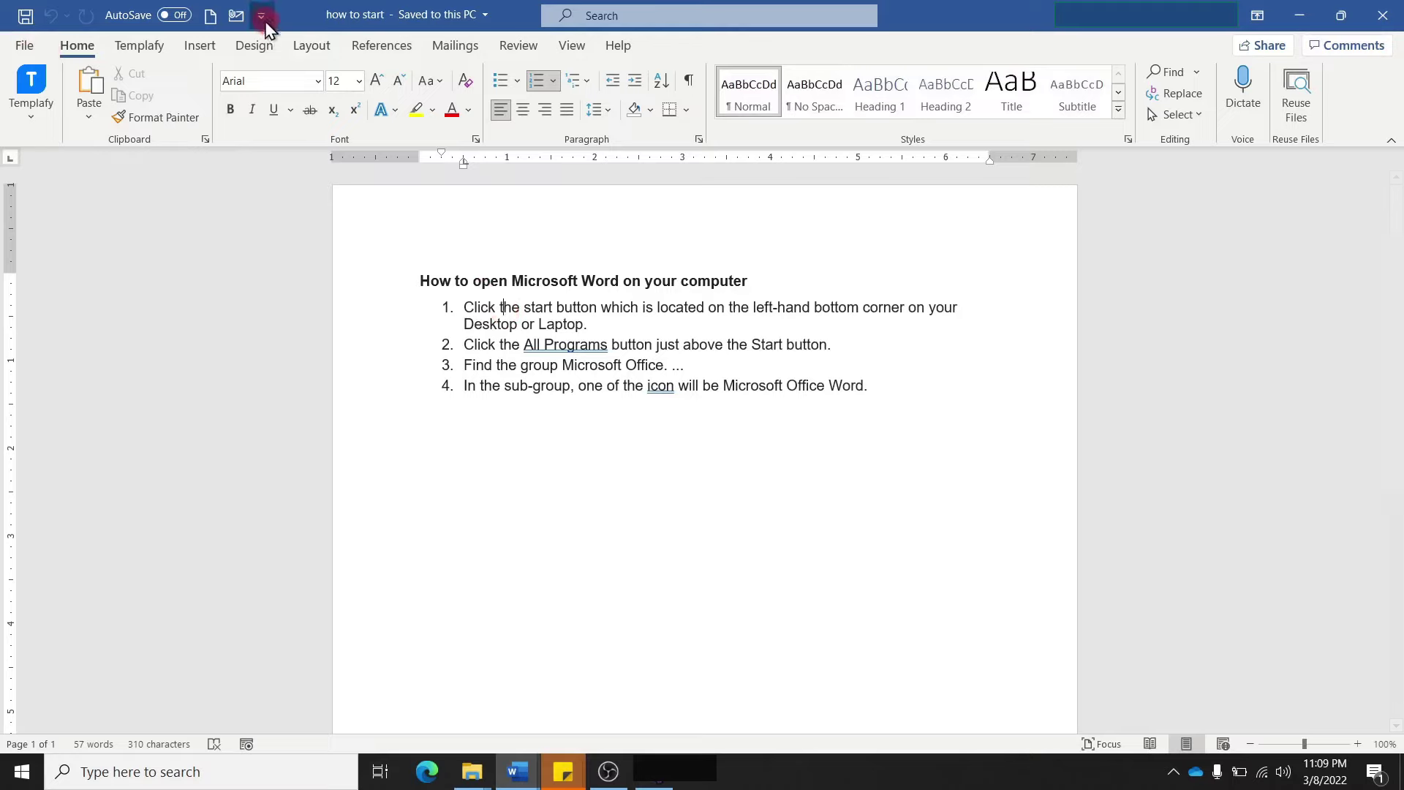
left_click(316, 230)
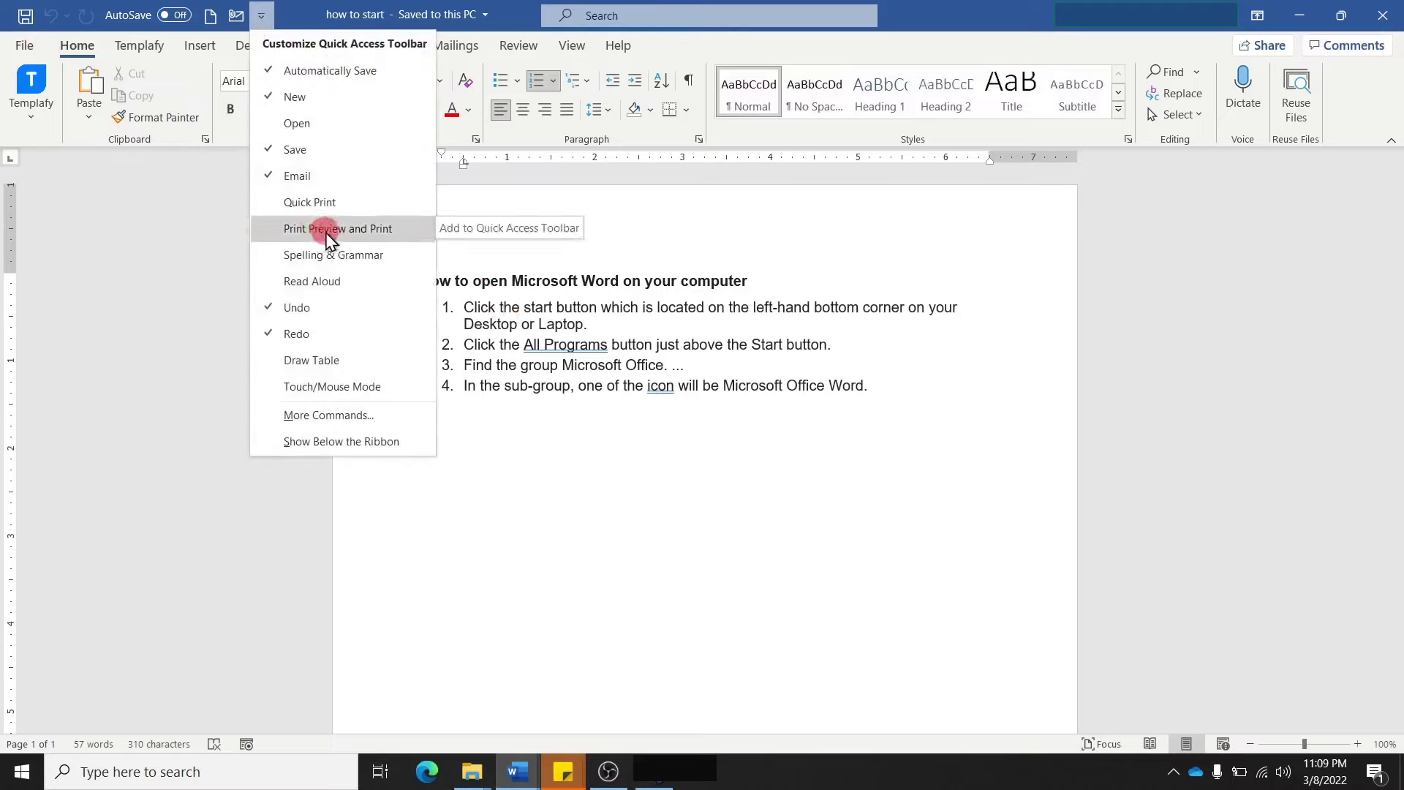
left_click(326, 230)
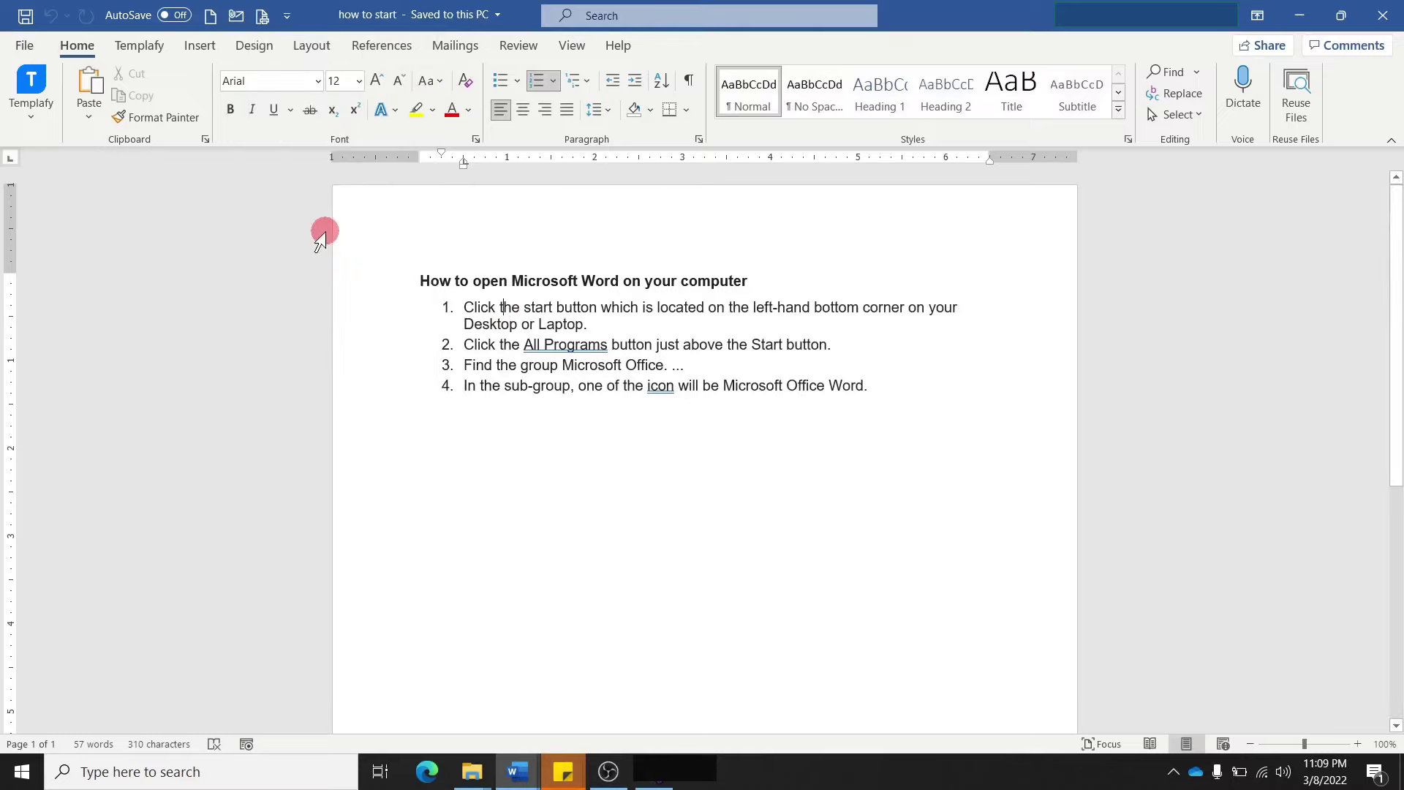
left_click(262, 16)
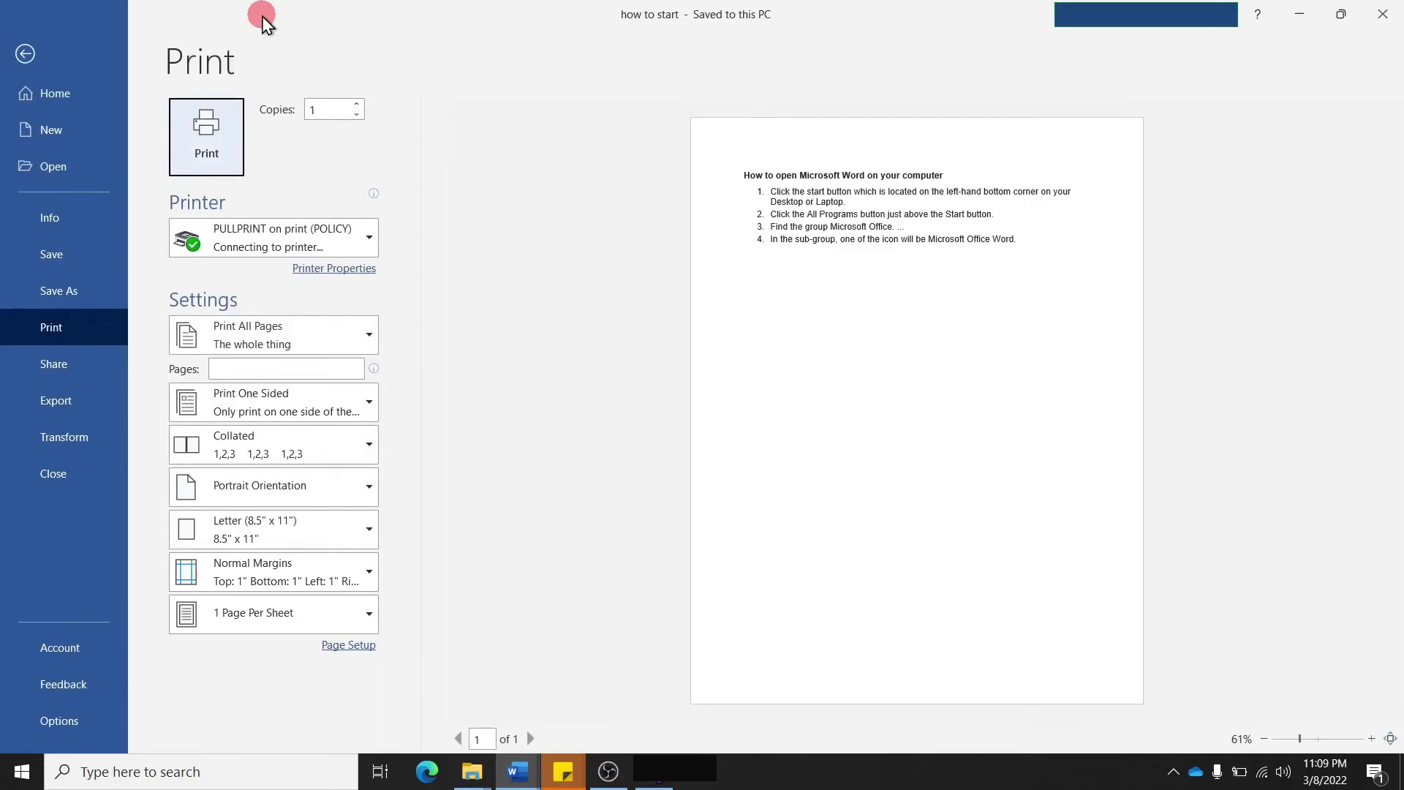
left_click(26, 53)
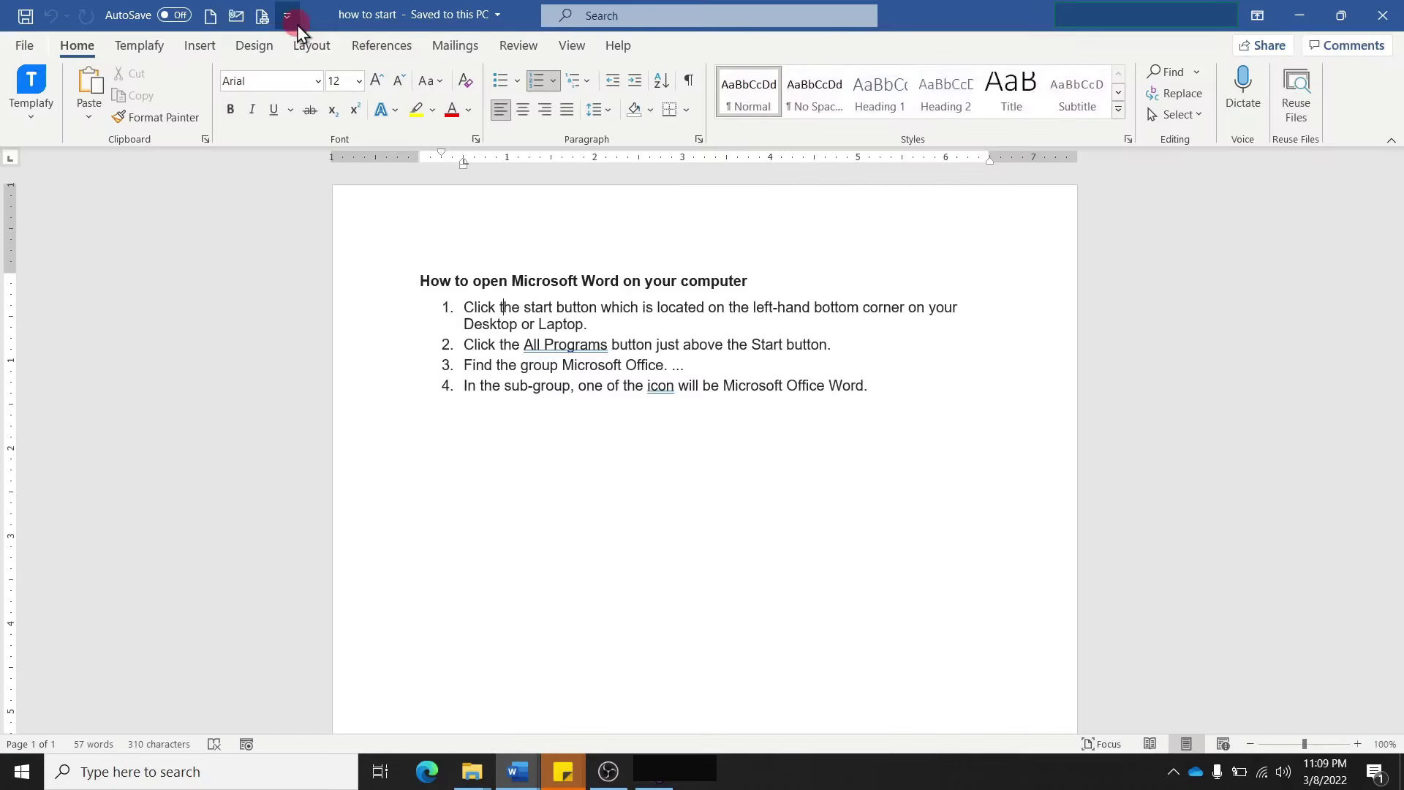
Add Spelling & Grammar to the Quick Access Toolbar
left_click(294, 21)
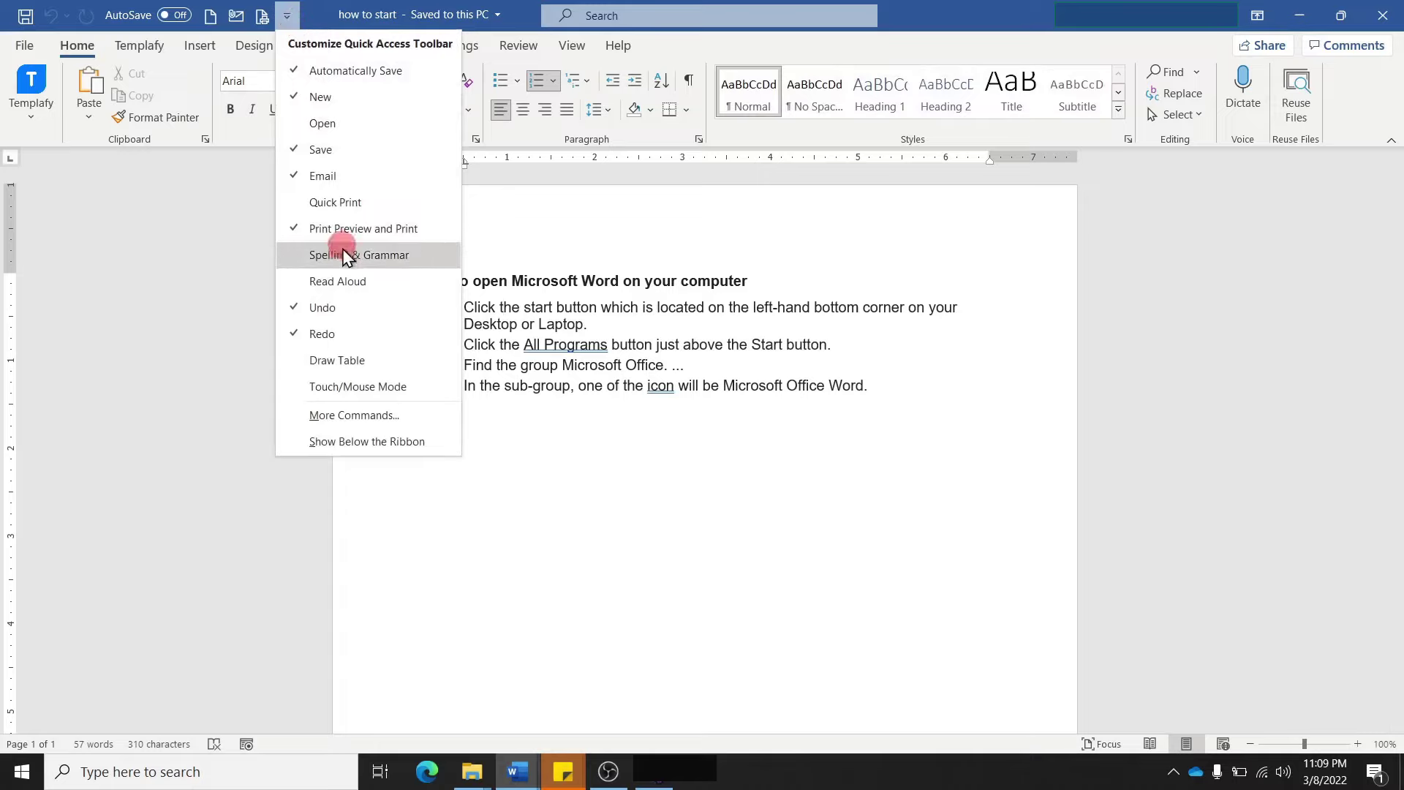
left_click(337, 255)
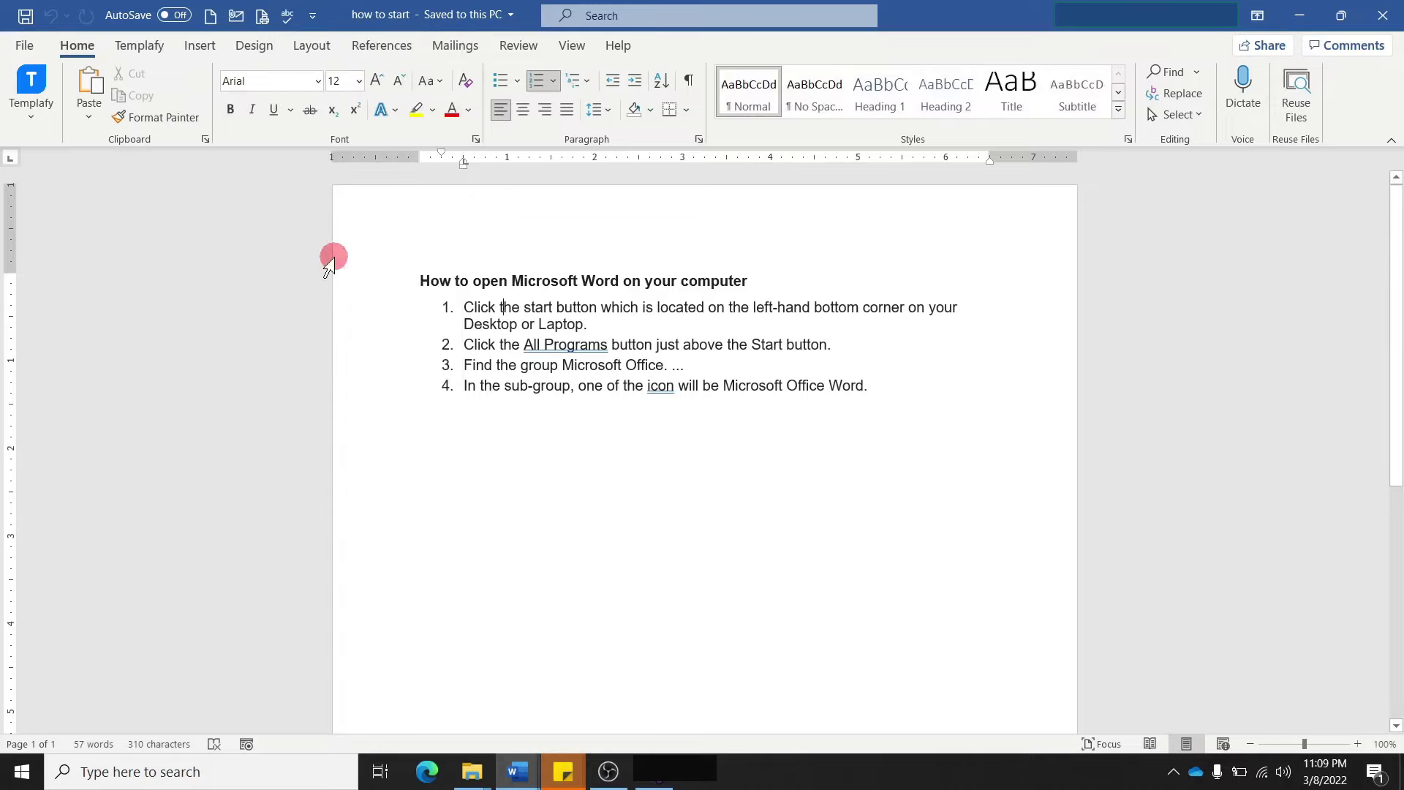
left_click(289, 16)
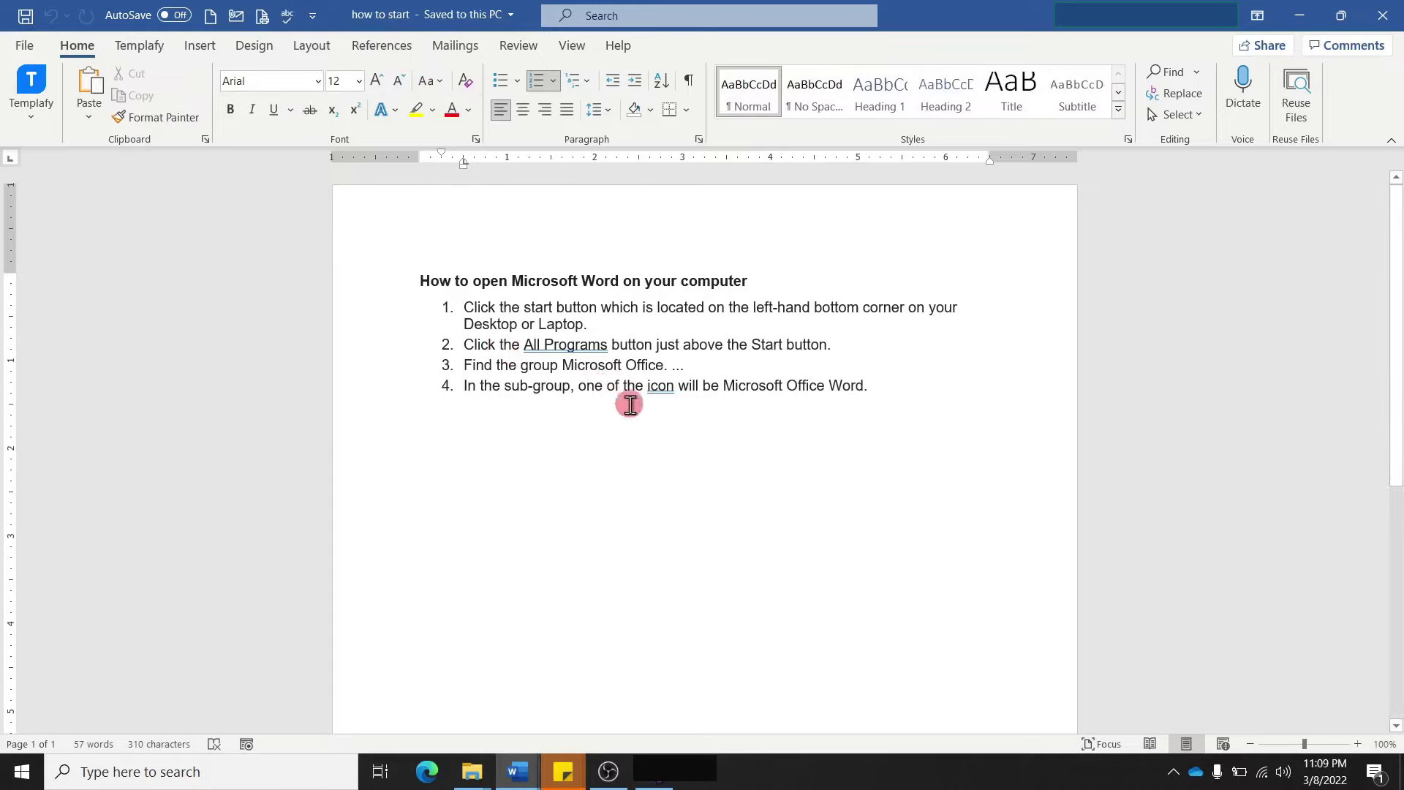
Introduce typos: change 'group' to 'grioup' in item 3 and 'one' to 'ine' in item 4
left_click(539, 366)
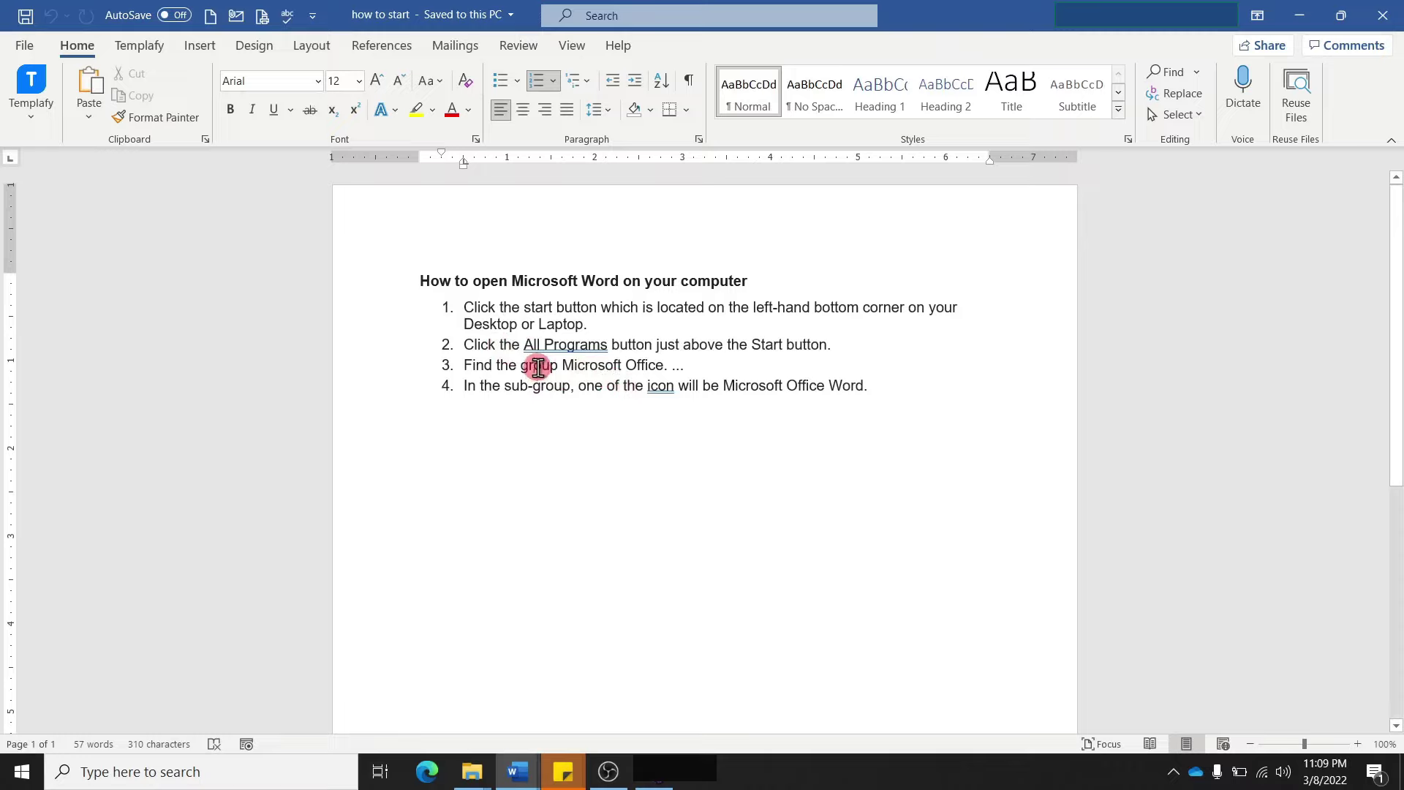
type("i")
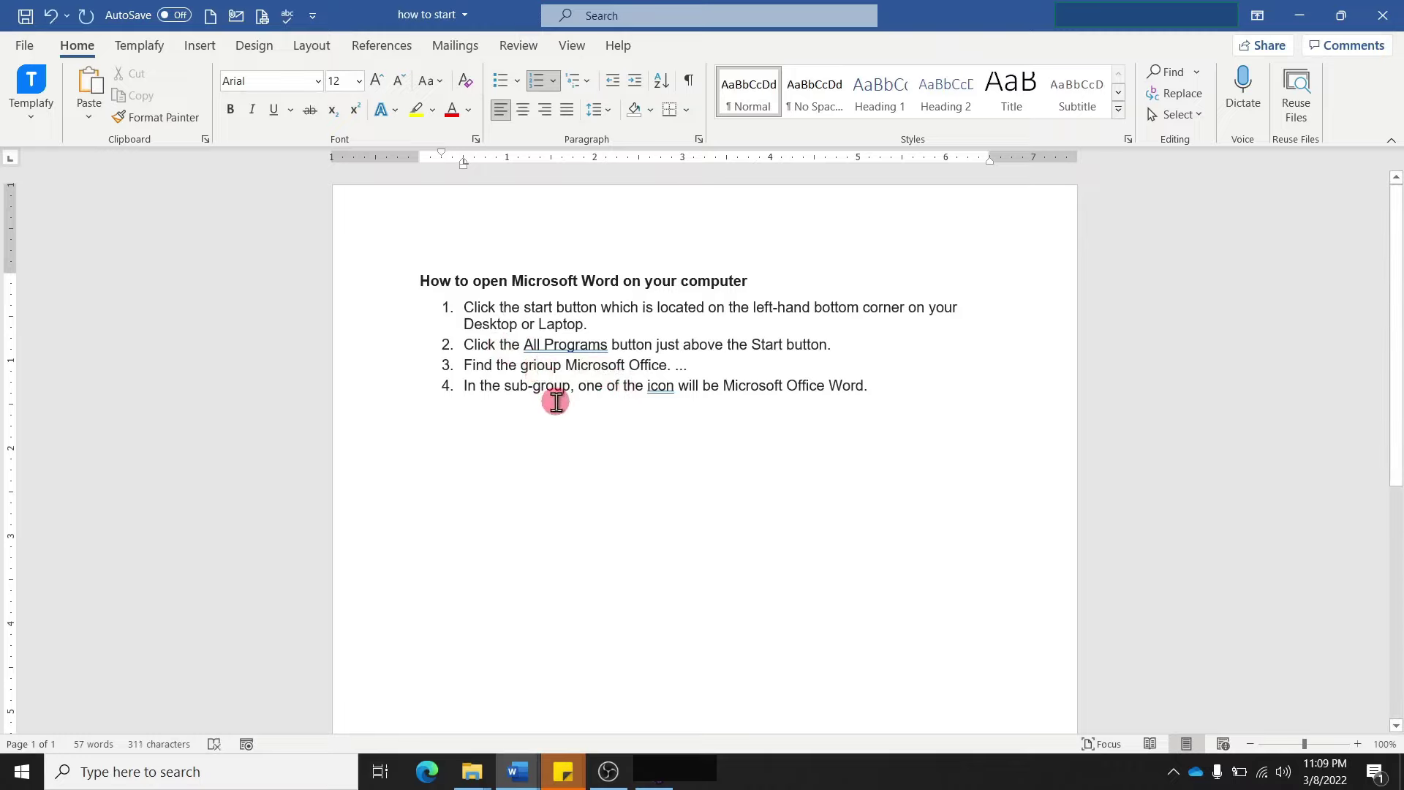
left_click(554, 401)
left_click(586, 388)
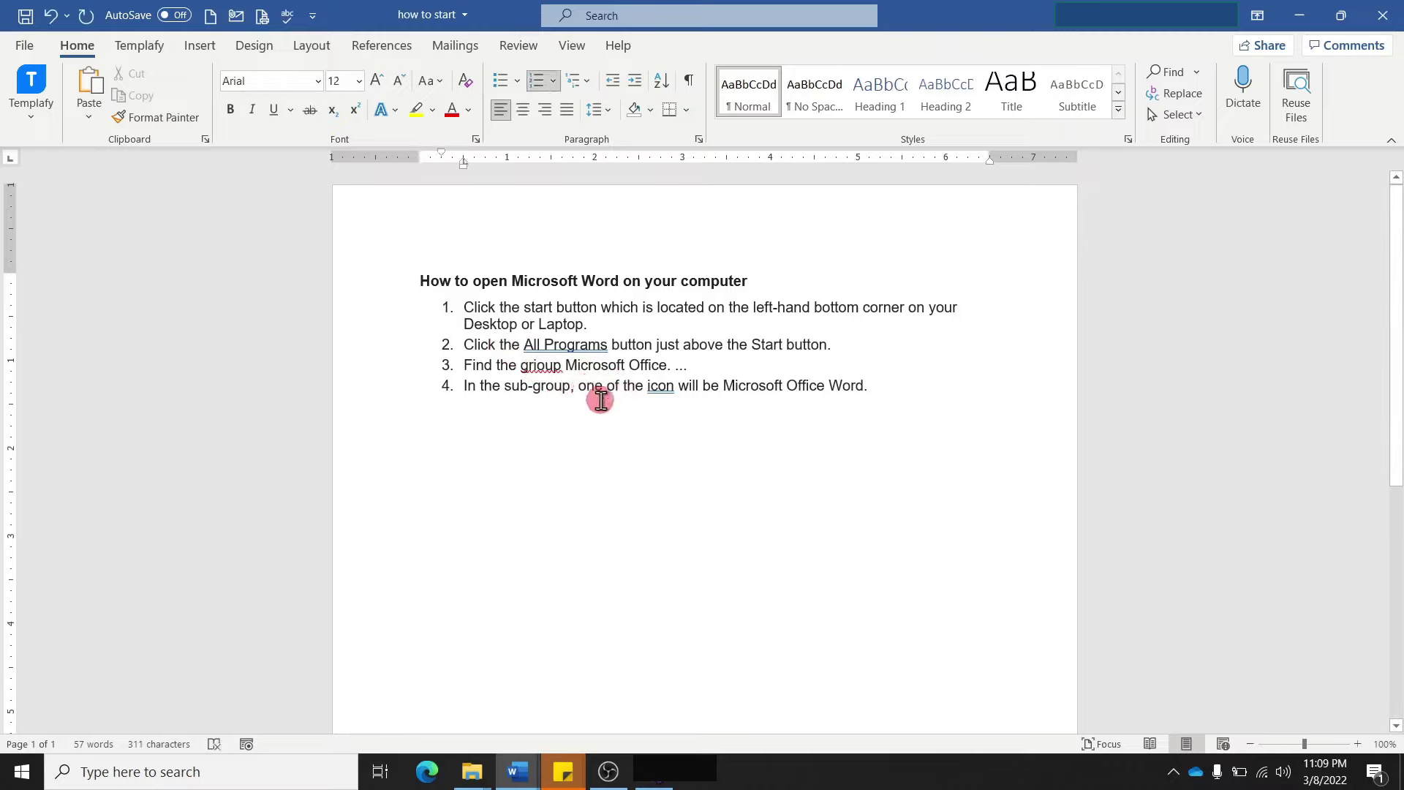
key("BackSpace")
type("i")
left_click(630, 428)
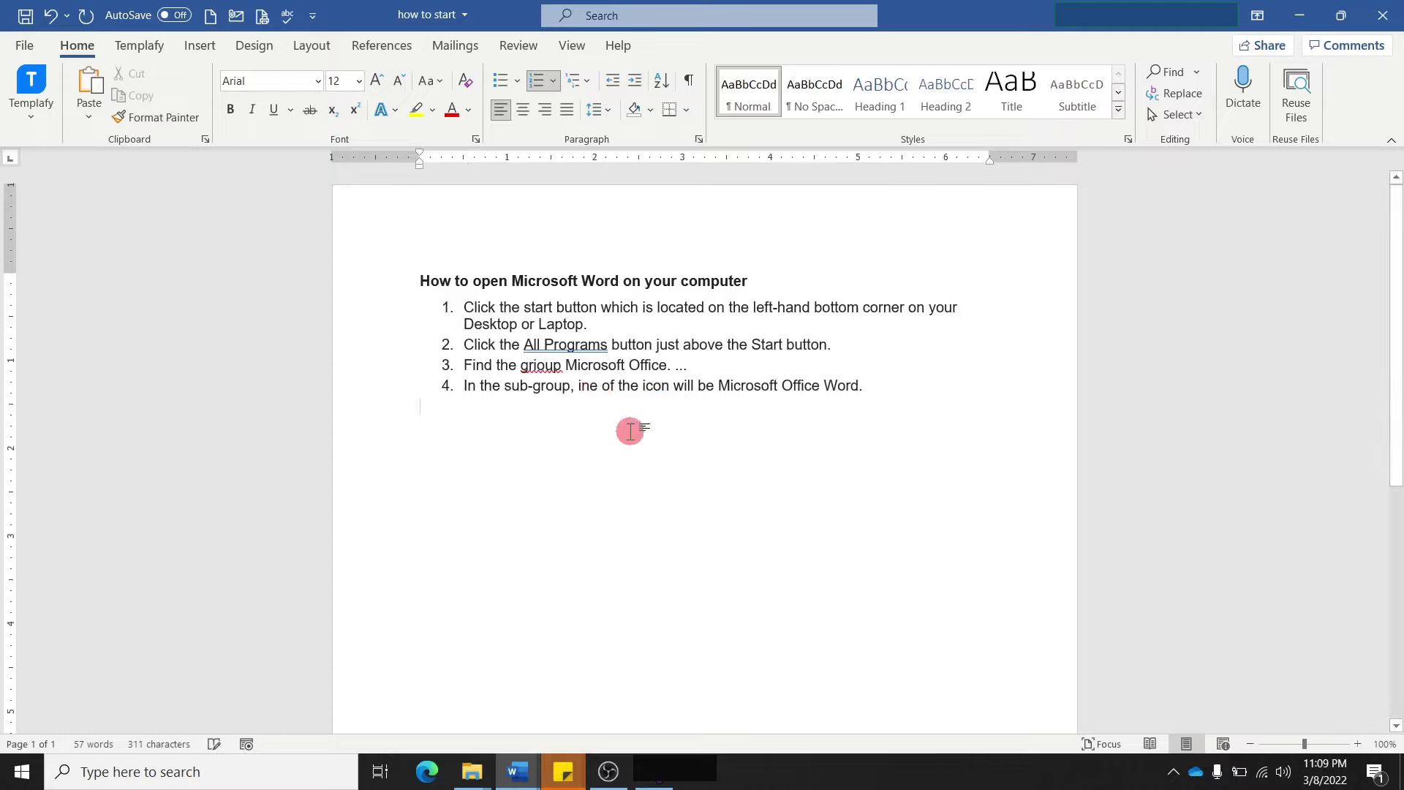
Run the spelling check, accepting 'All-Programs' and 'group' in the Editor pane
left_click(288, 20)
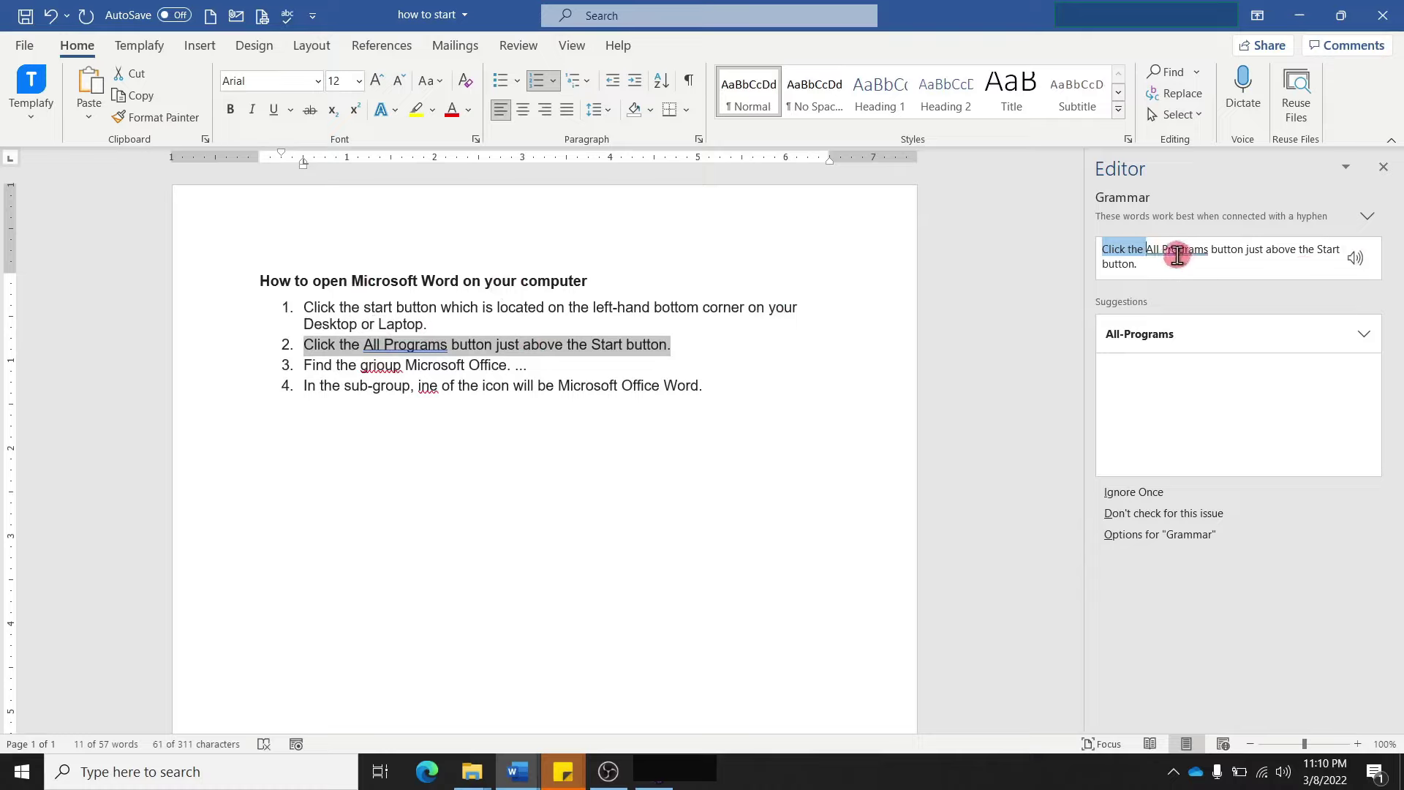
left_click(1157, 341)
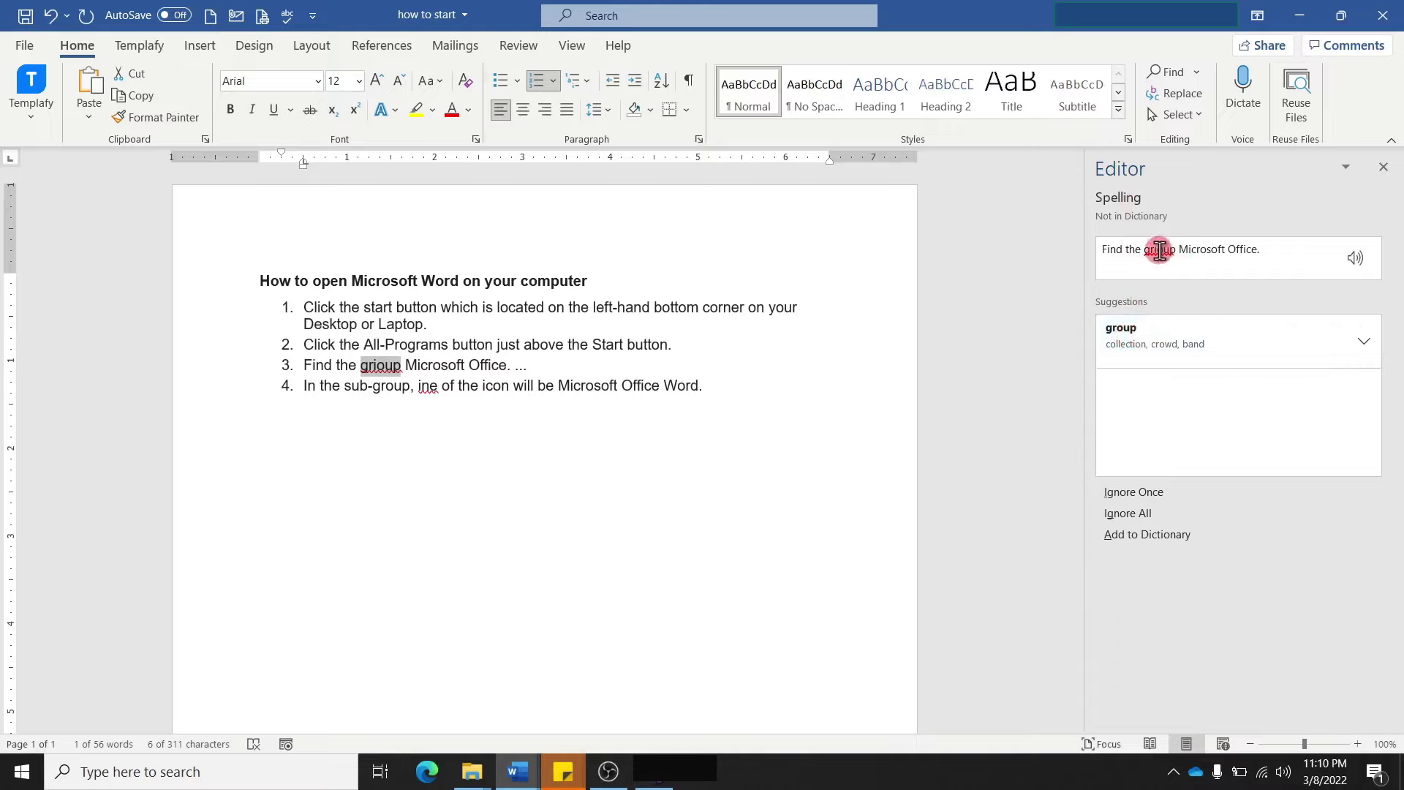
left_click(1127, 343)
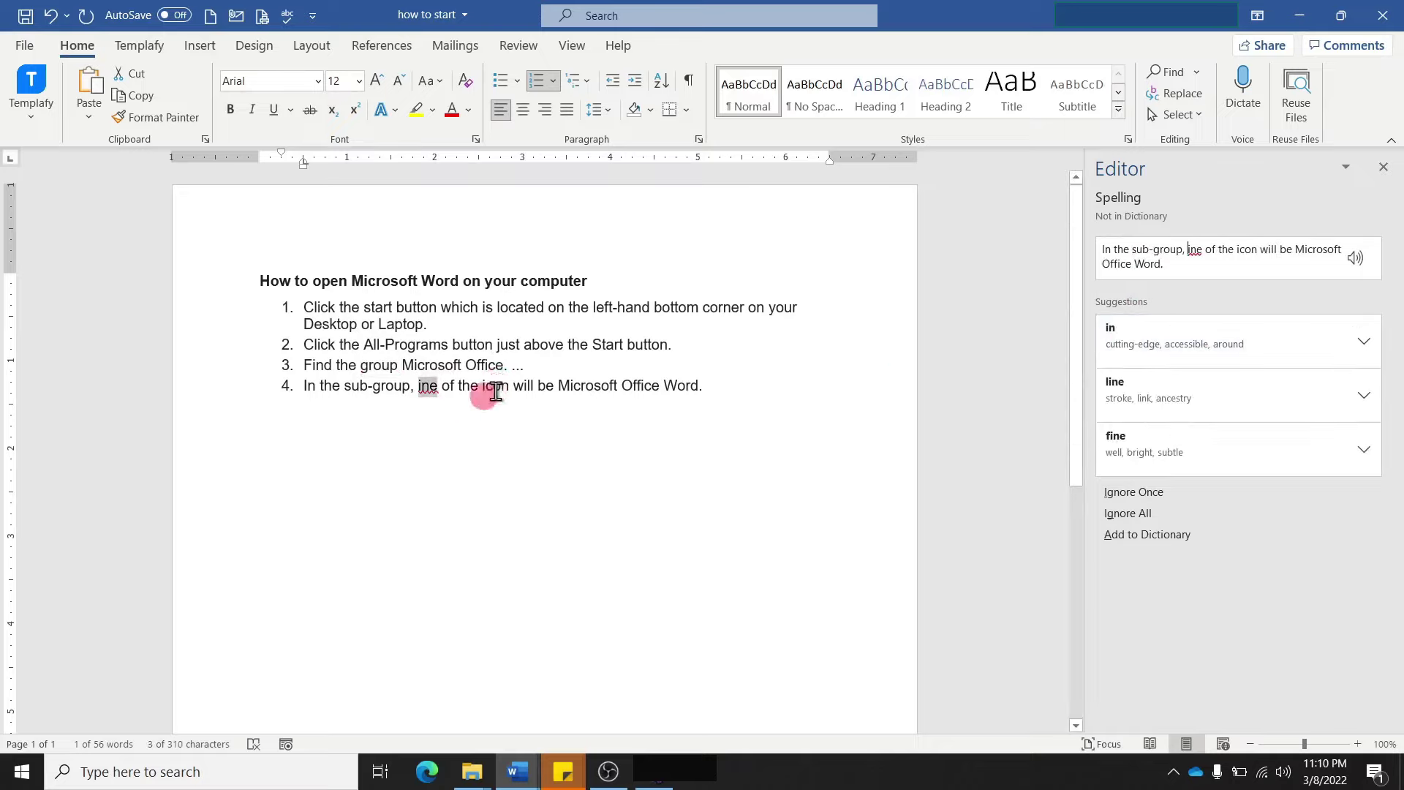
mouse_move(1075, 439)
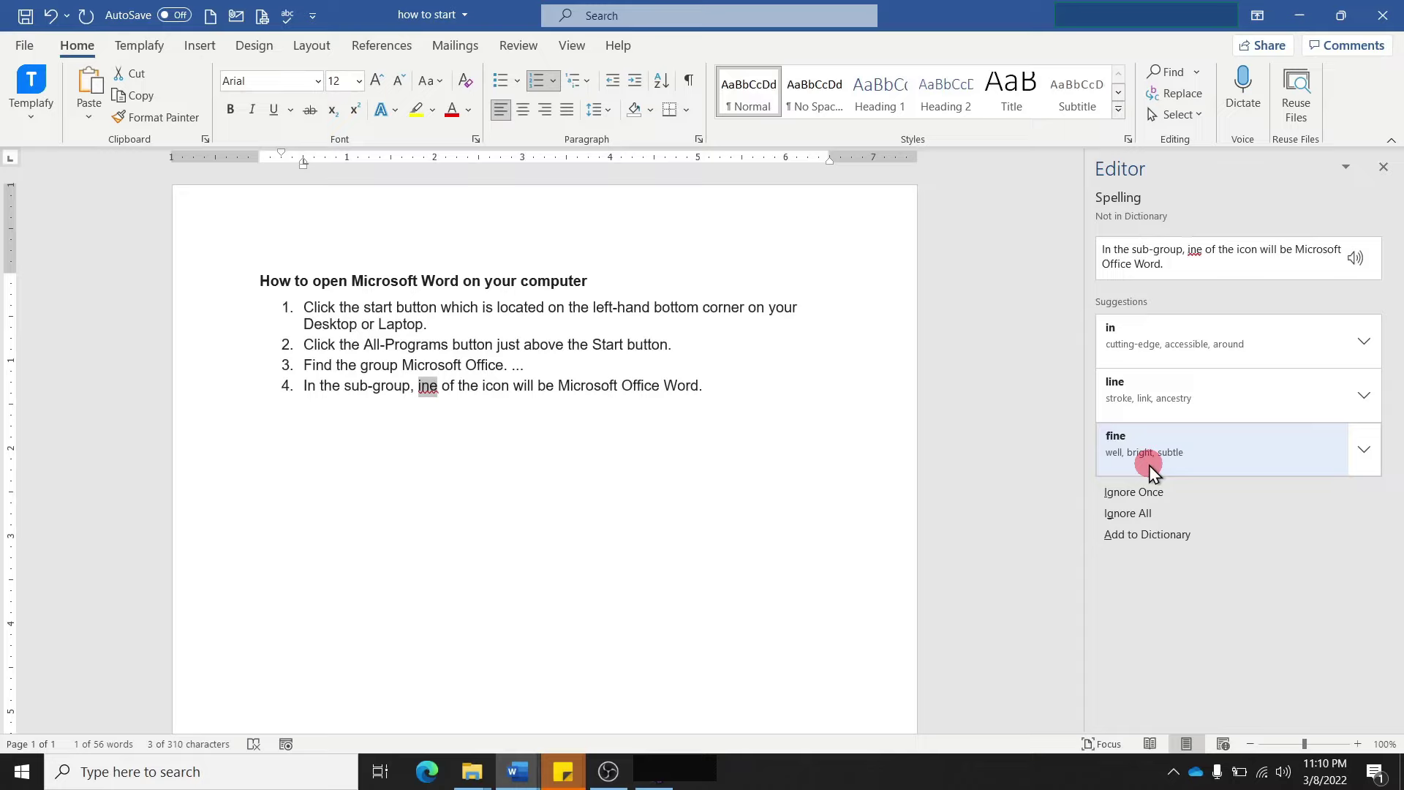
Correct 'ine' to 'one' in item 4 and rerun the spelling check
left_click(424, 387)
key("BackSpace")
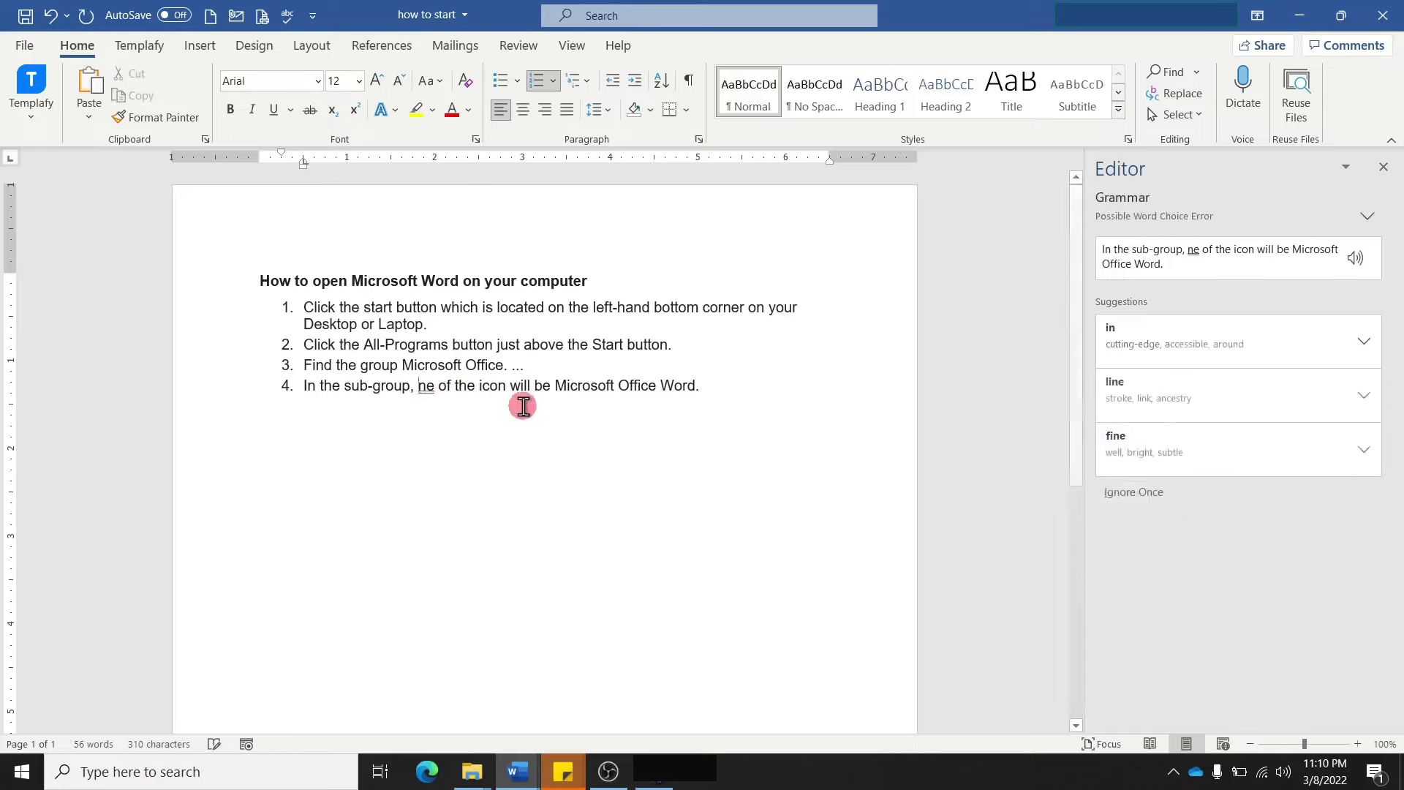
type("o")
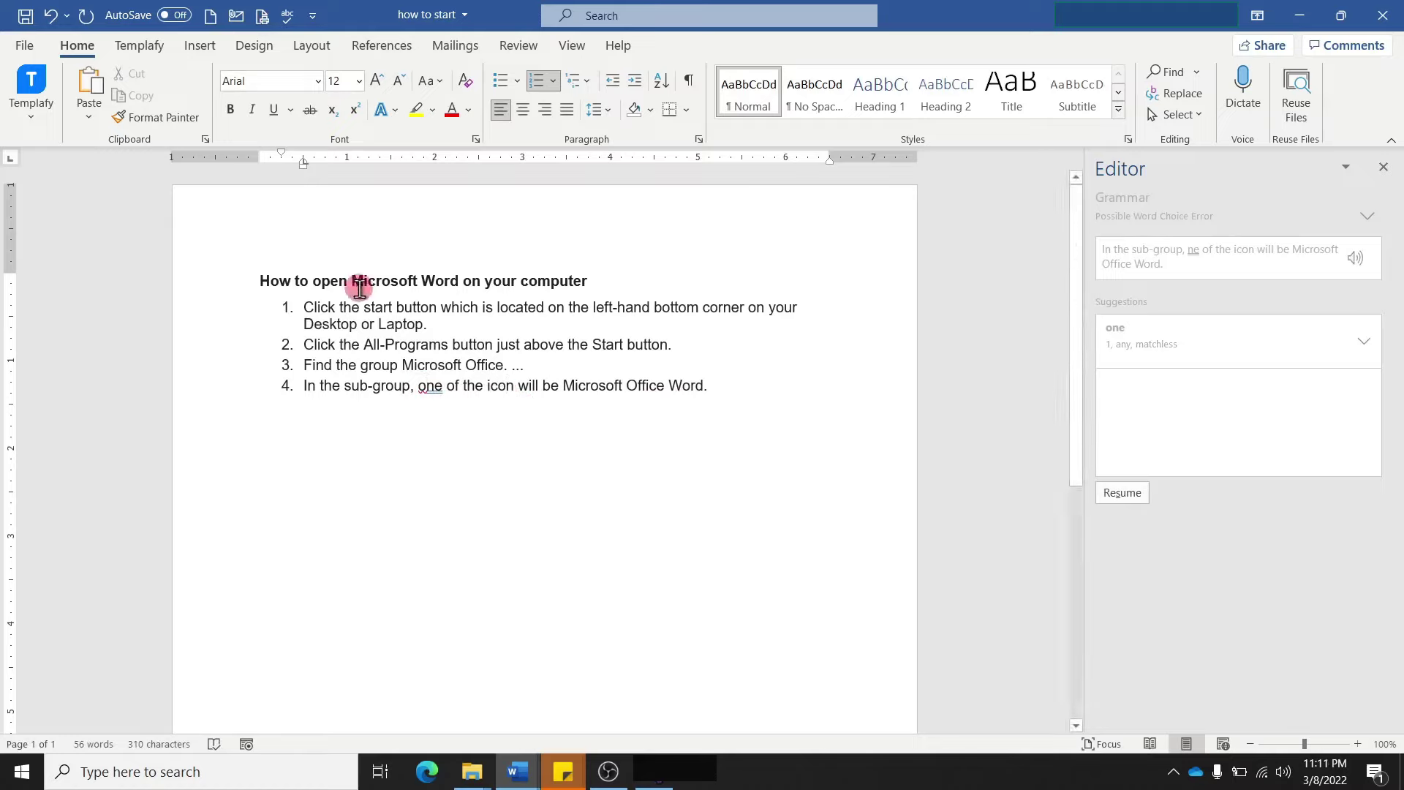
left_click(289, 16)
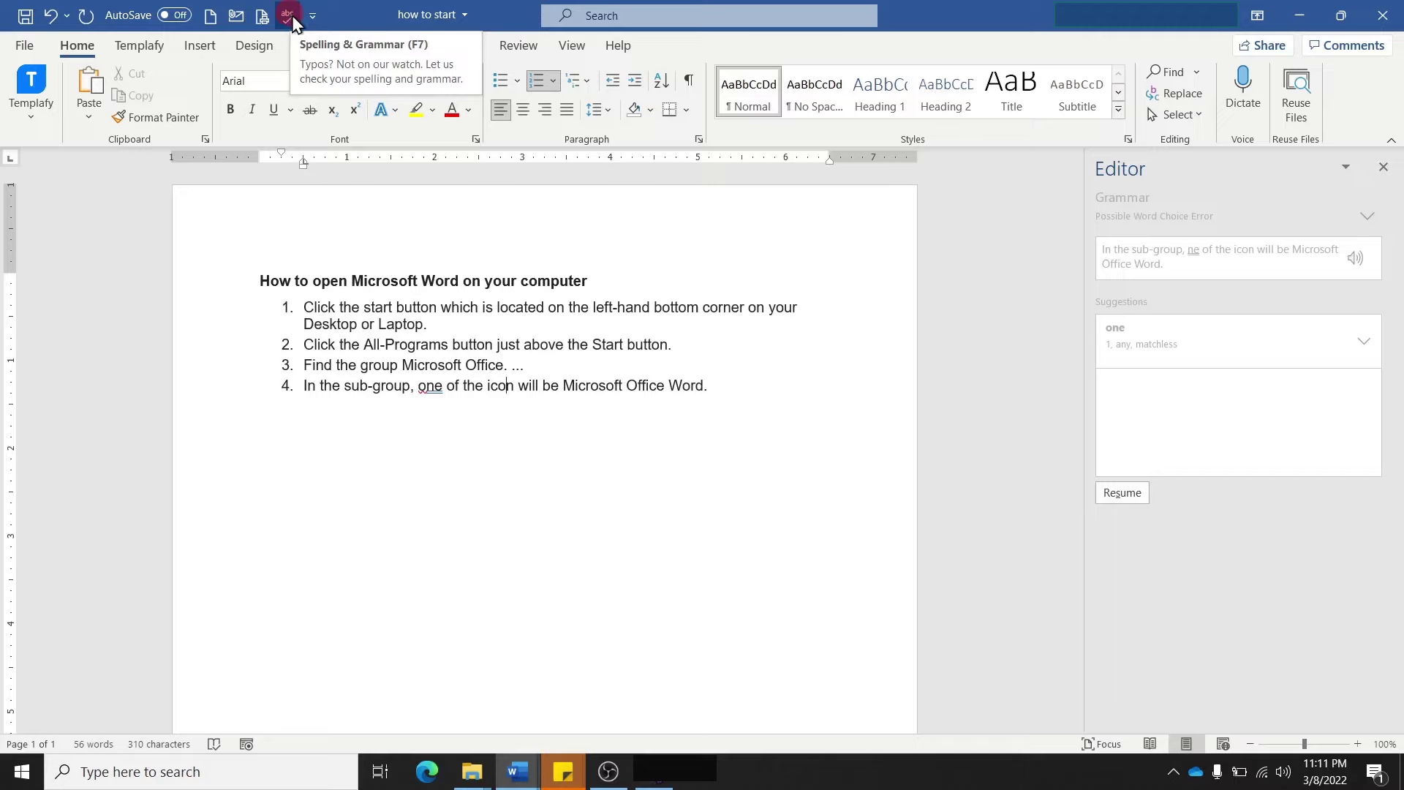
Add Read Aloud to the Quick Access Toolbar
left_click(290, 18)
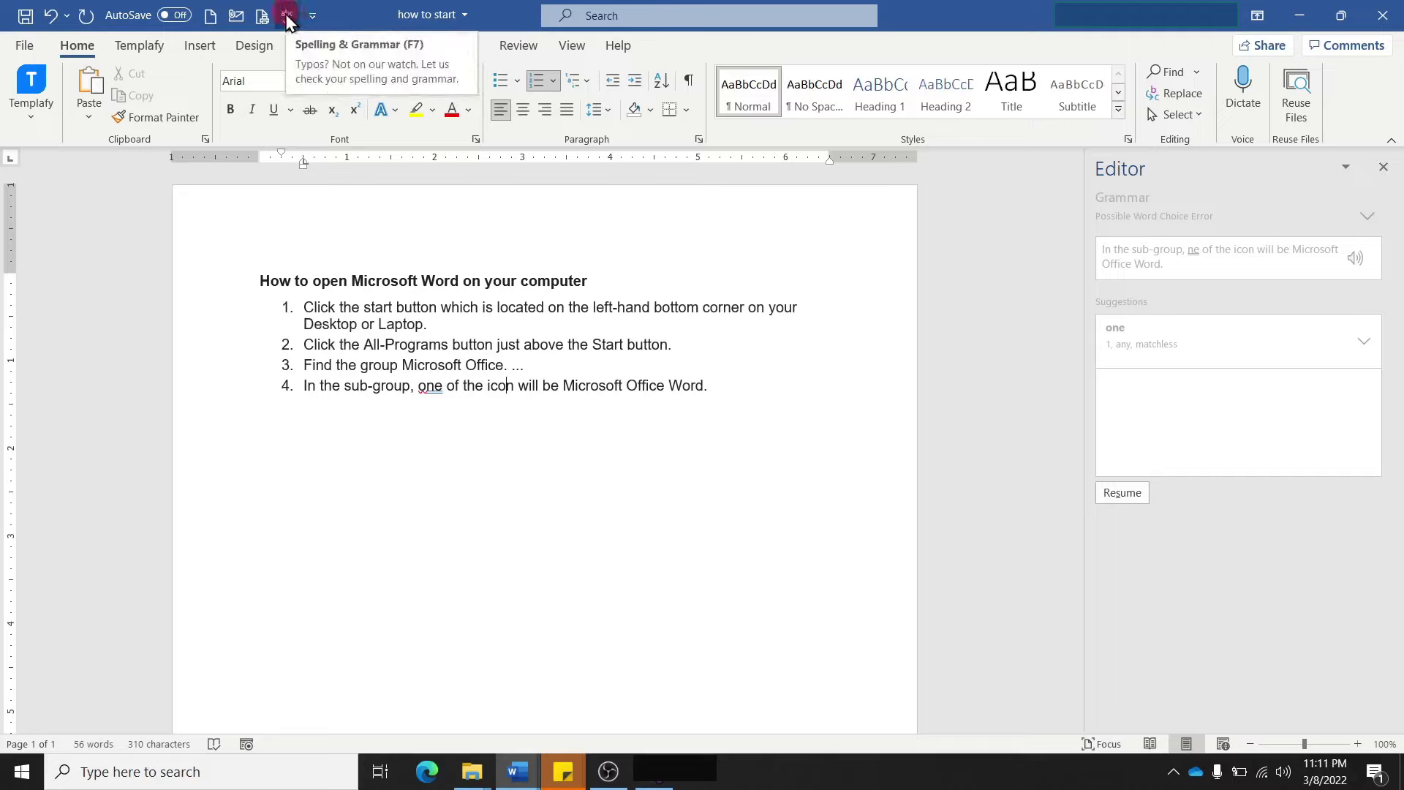
left_click(289, 20)
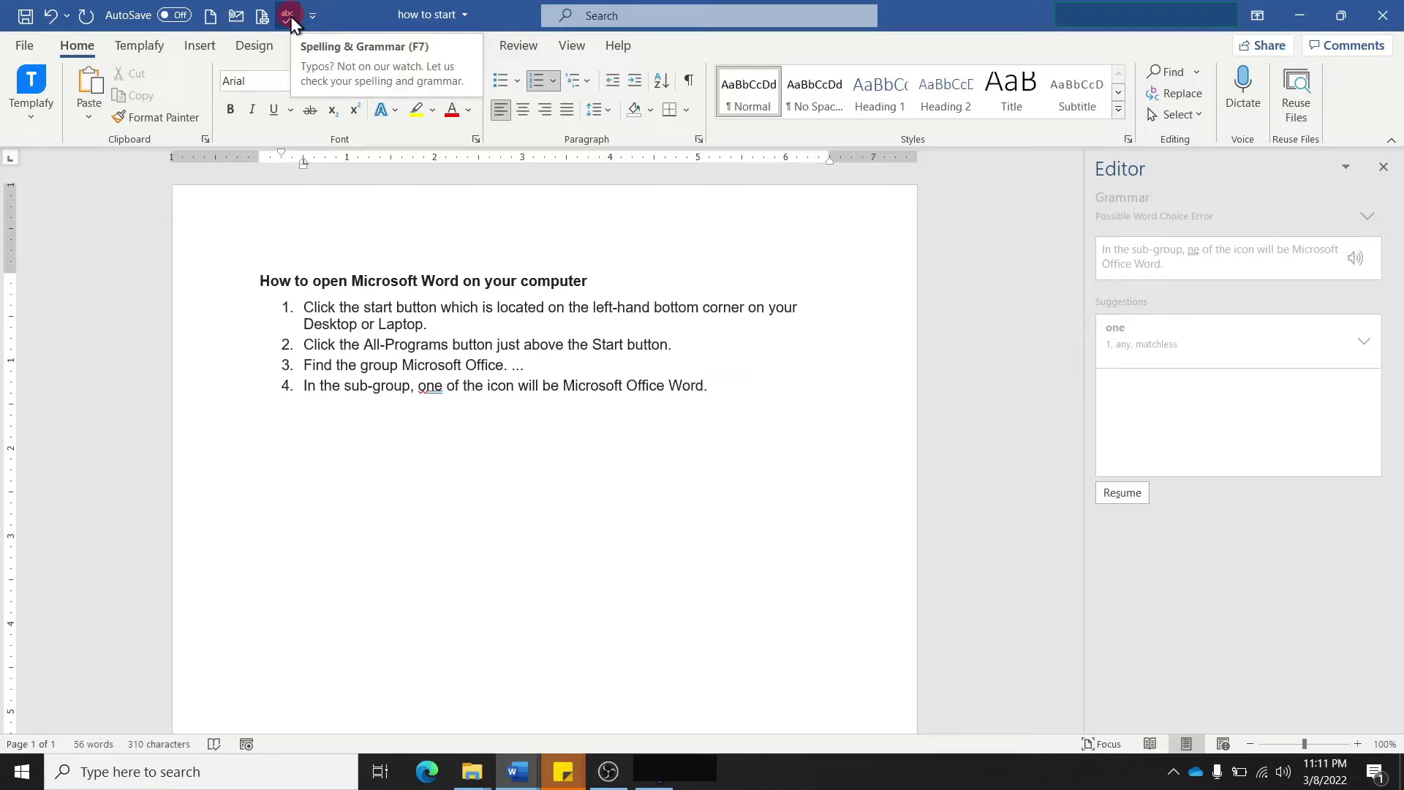
left_click(312, 18)
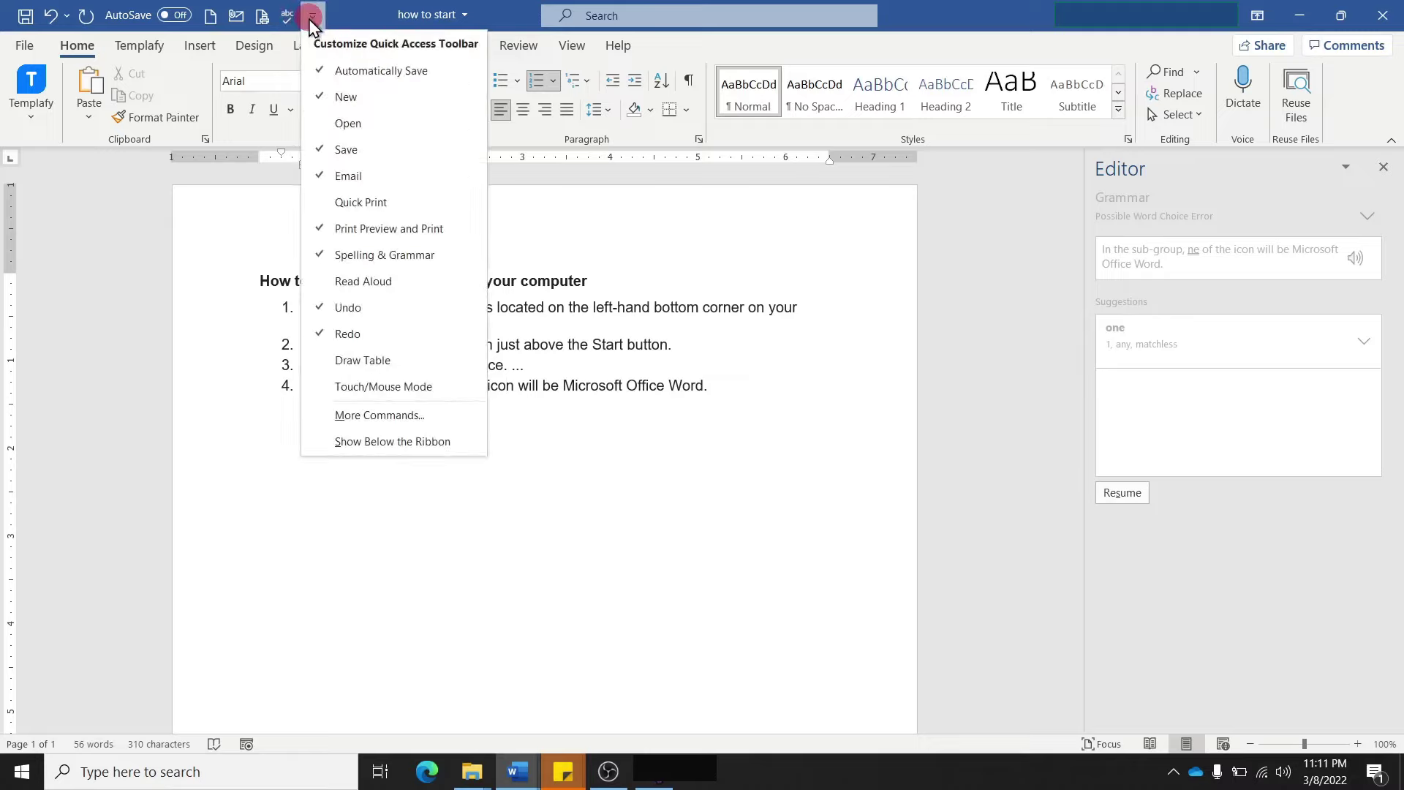
left_click(356, 275)
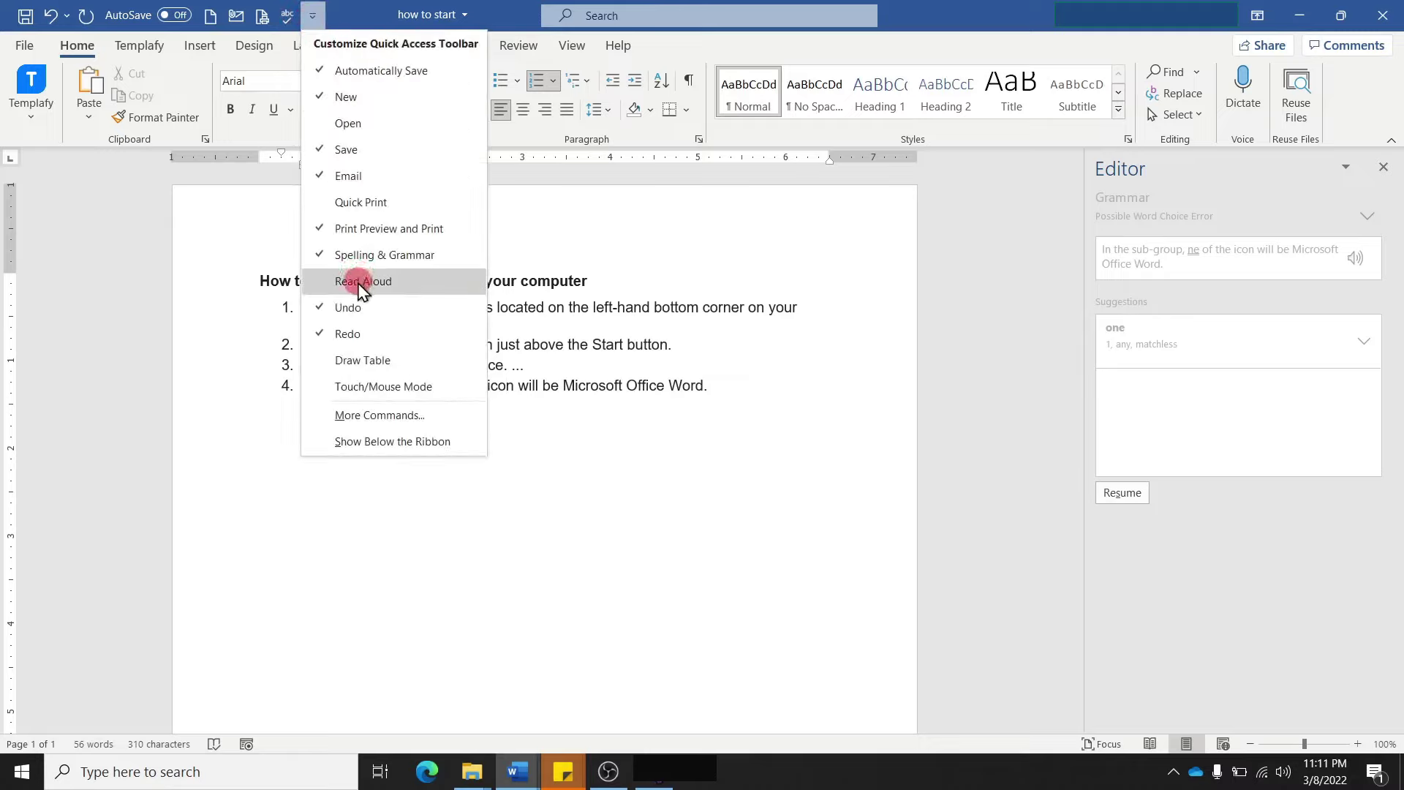
left_click(357, 281)
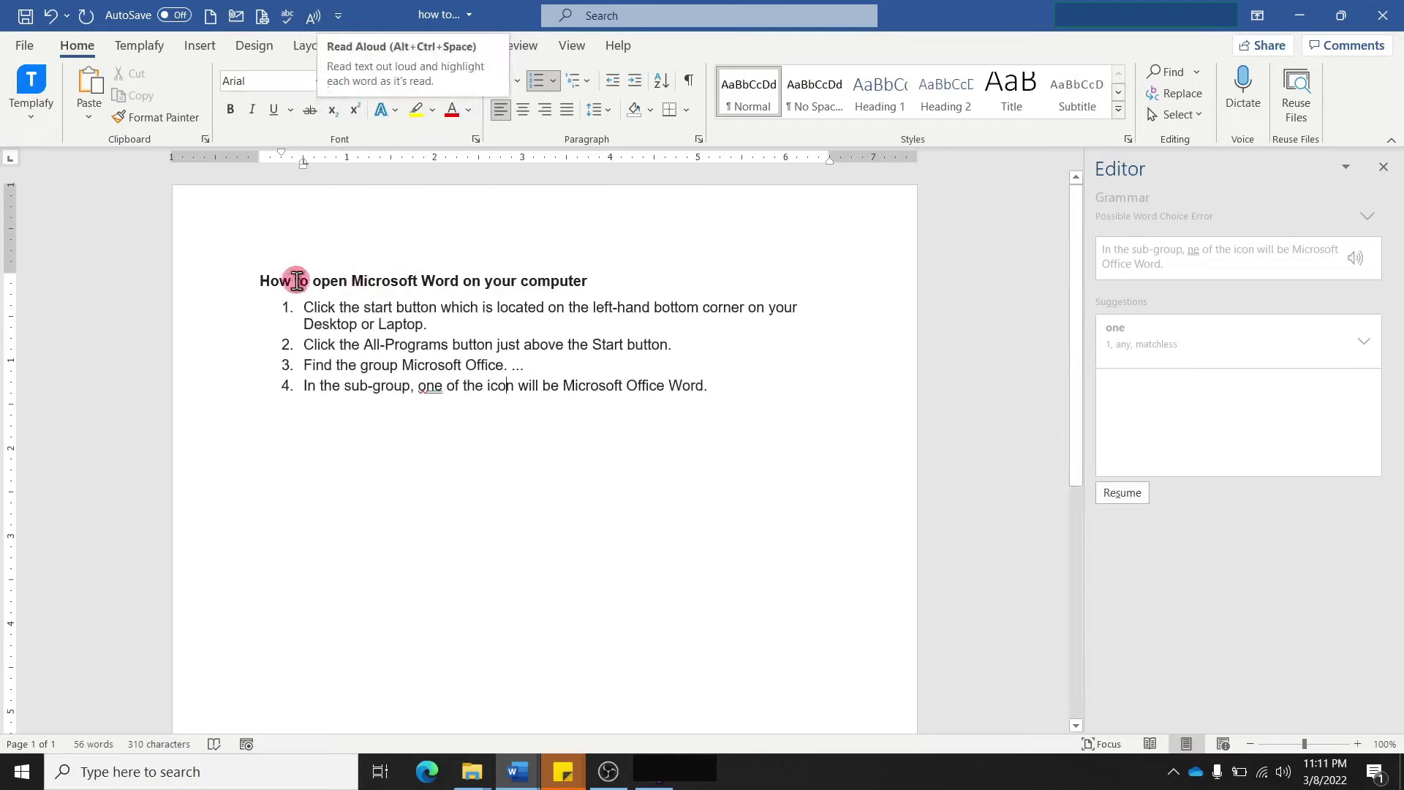
Read the document aloud from the heading, then pause playback
left_click(264, 284)
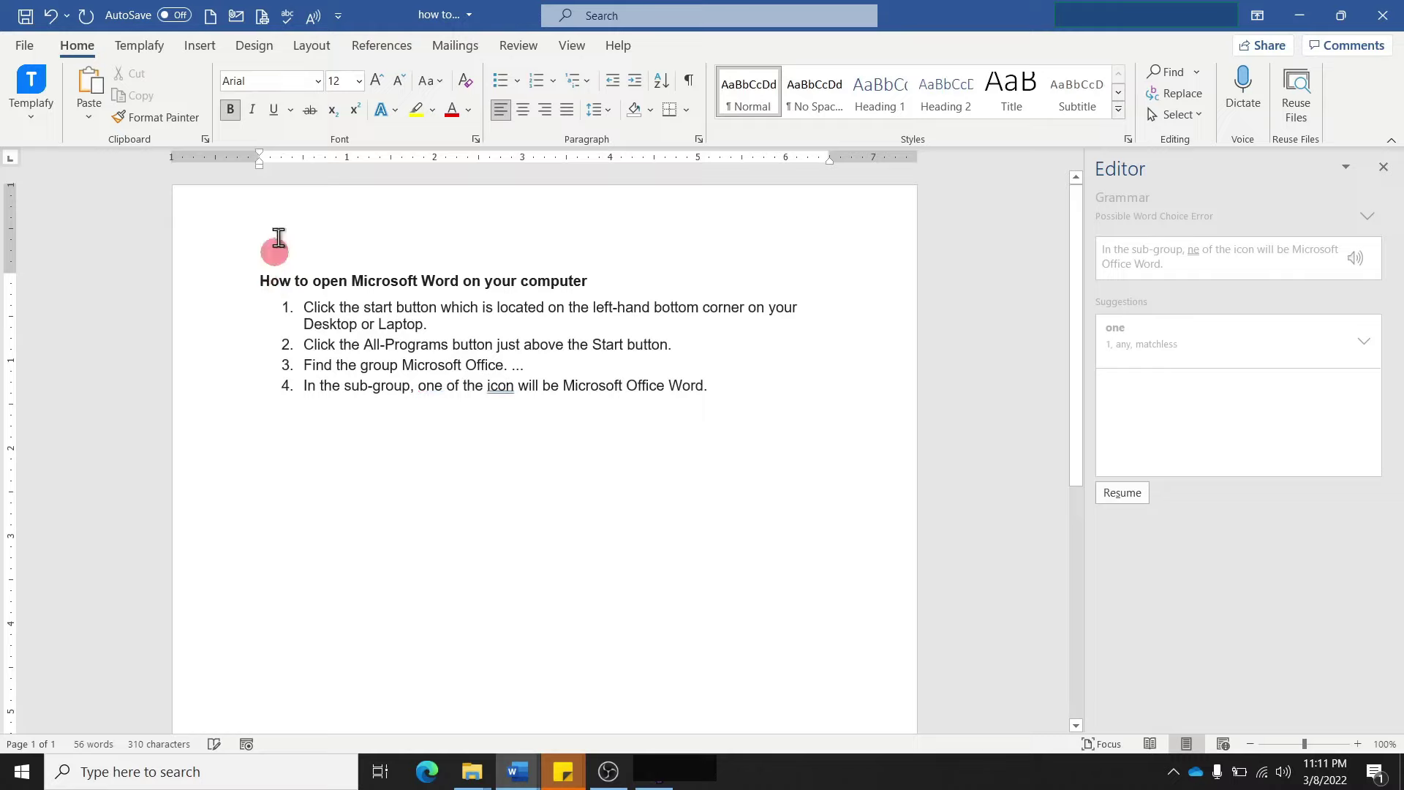
left_click(312, 18)
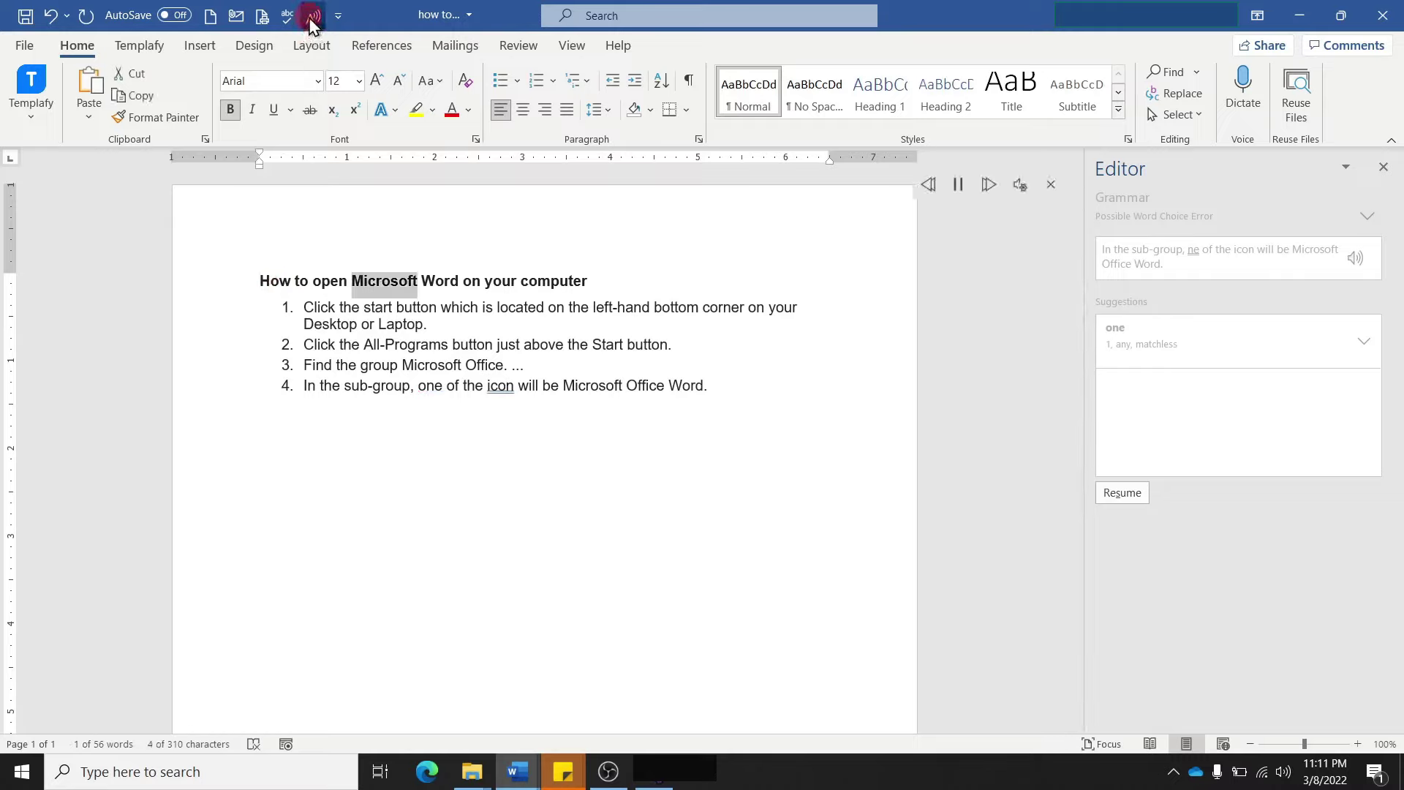
left_click(959, 192)
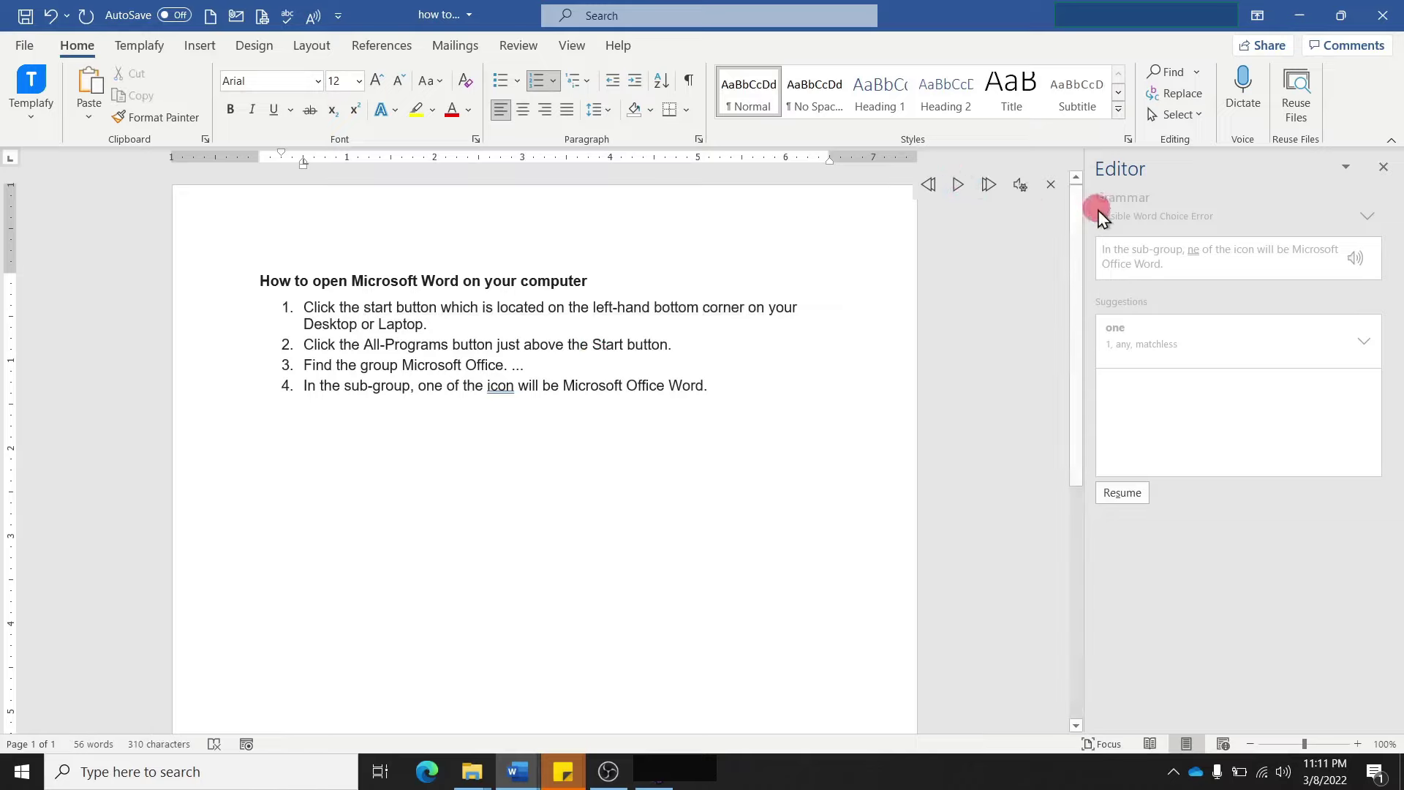
Try changing the reading speed and keep Microsoft David as the reading voice
left_click(1021, 185)
mouse_move(993, 251)
left_mouse_down()
mouse_move(954, 251)
mouse_move(1005, 253)
mouse_move(992, 254)
left_mouse_up()
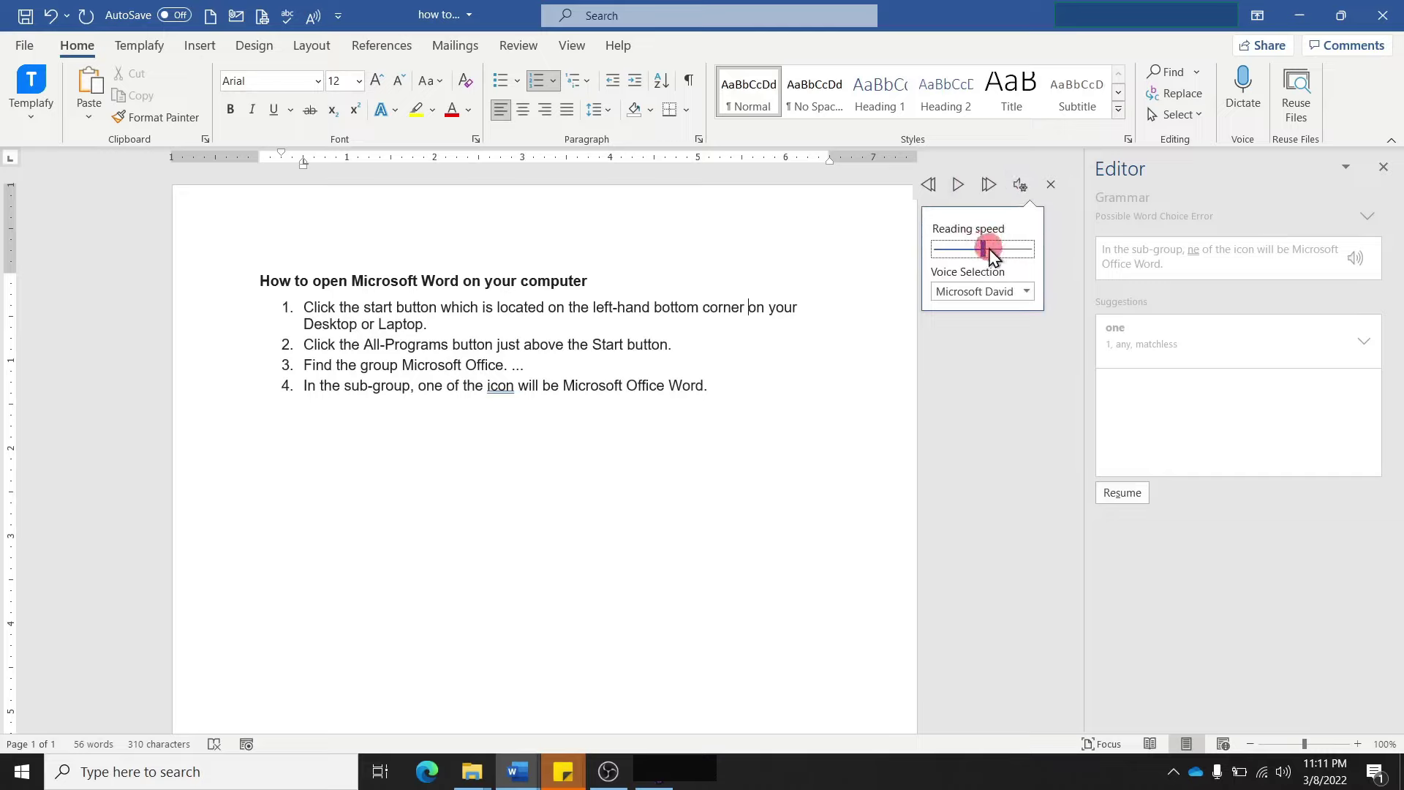
left_click_drag(989, 249, 1017, 277)
left_click(1027, 293)
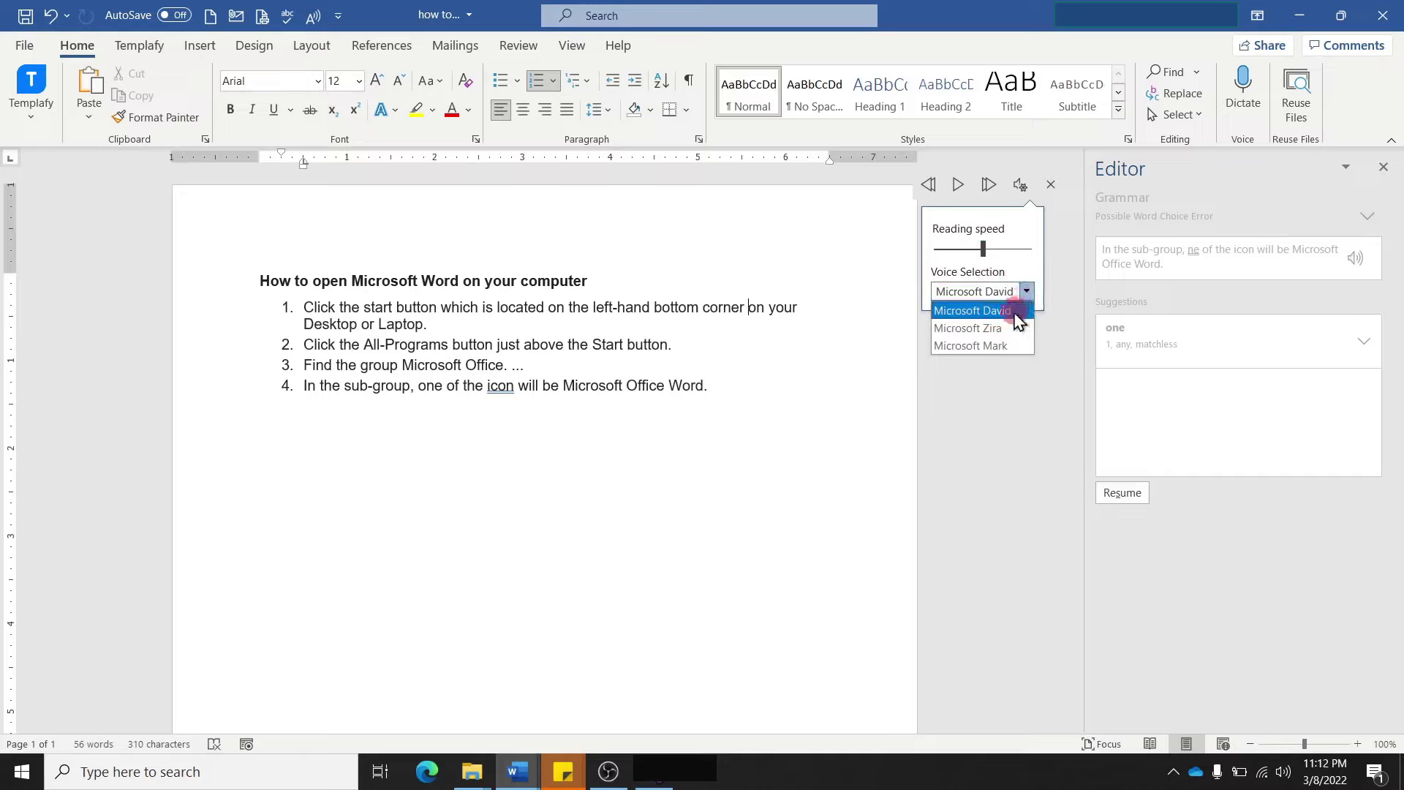
mouse_move(1029, 296)
left_mouse_down()
mouse_move(984, 316)
mouse_move(997, 351)
mouse_move(998, 337)
left_mouse_up()
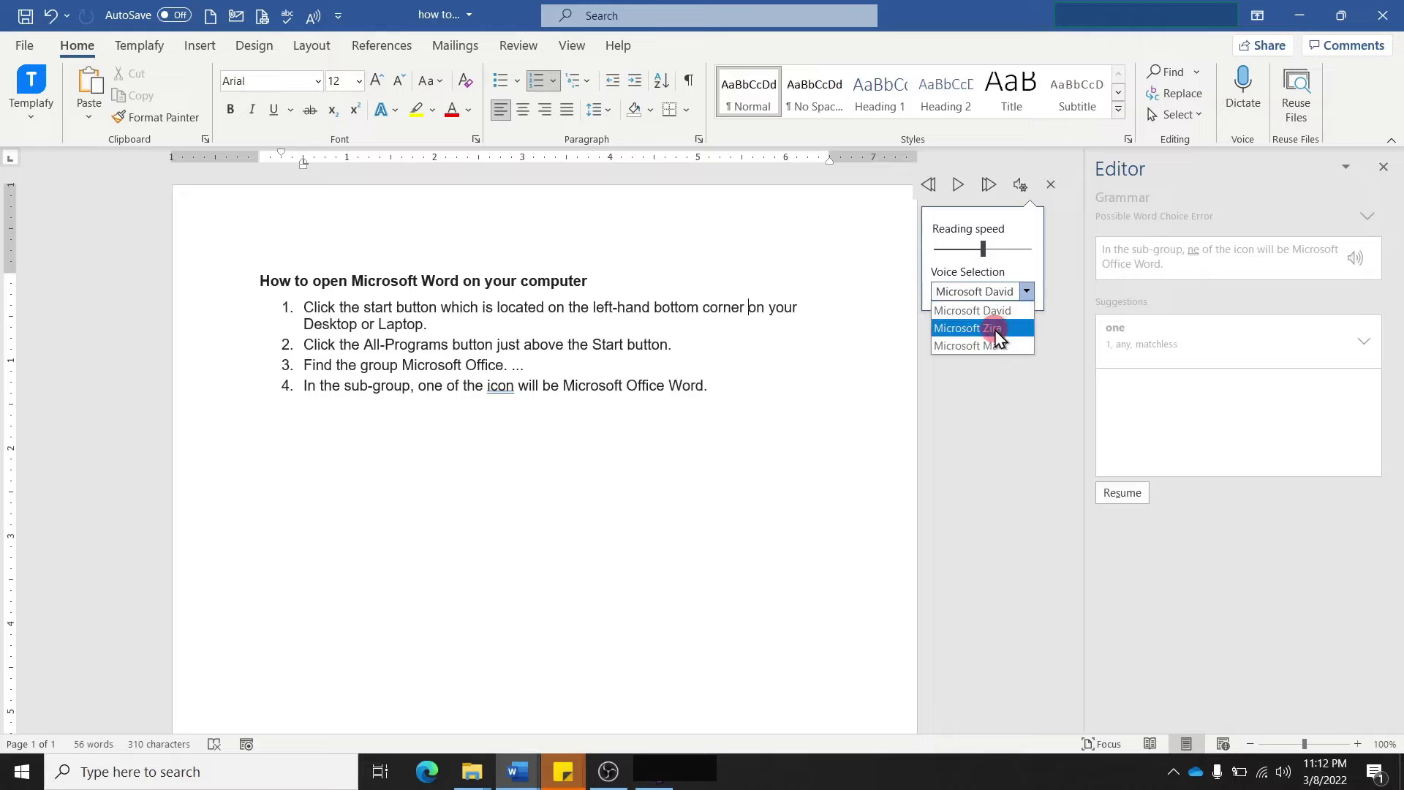
left_click(645, 256)
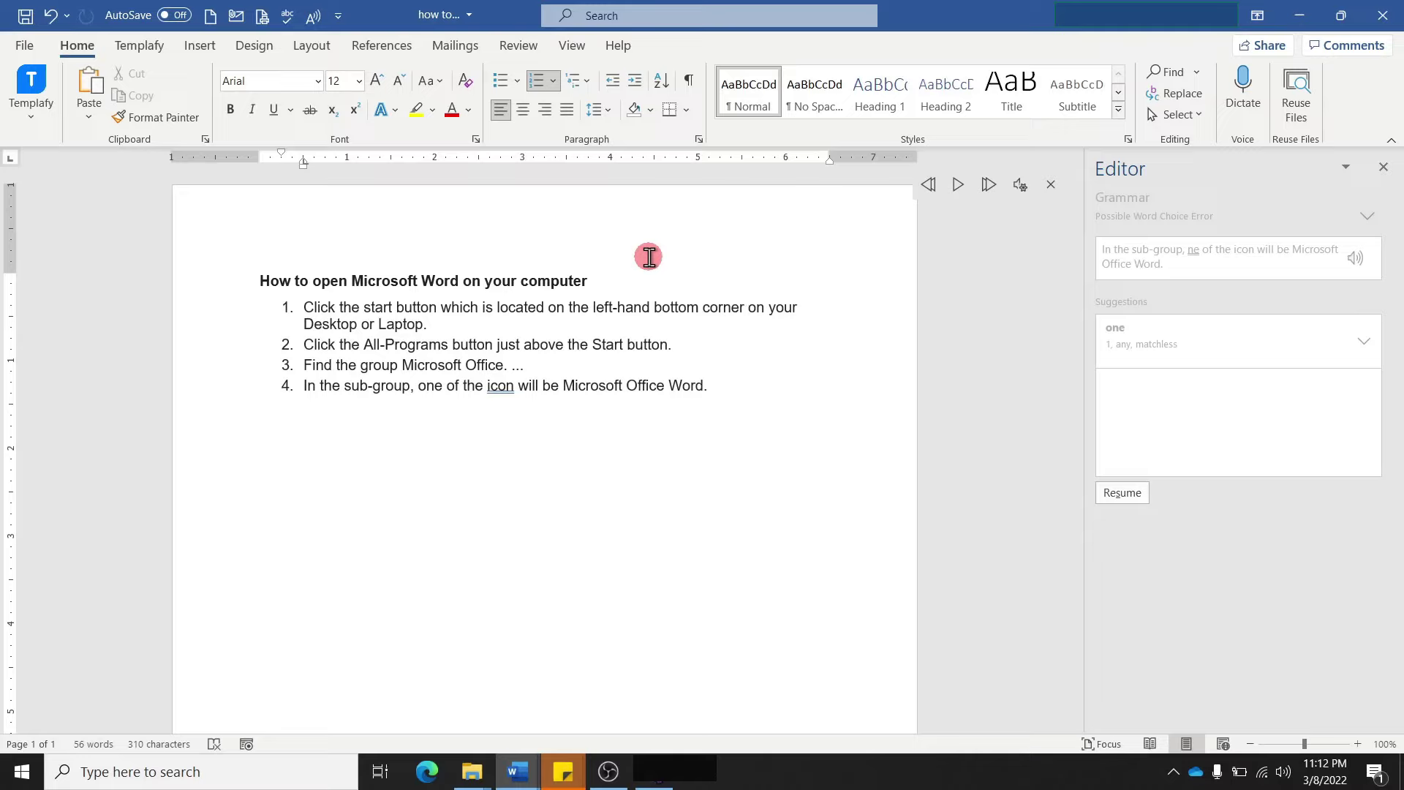
Recheck the voice list, then undo the last edit so item 4 reads 'ne of the icon'
left_click(256, 268)
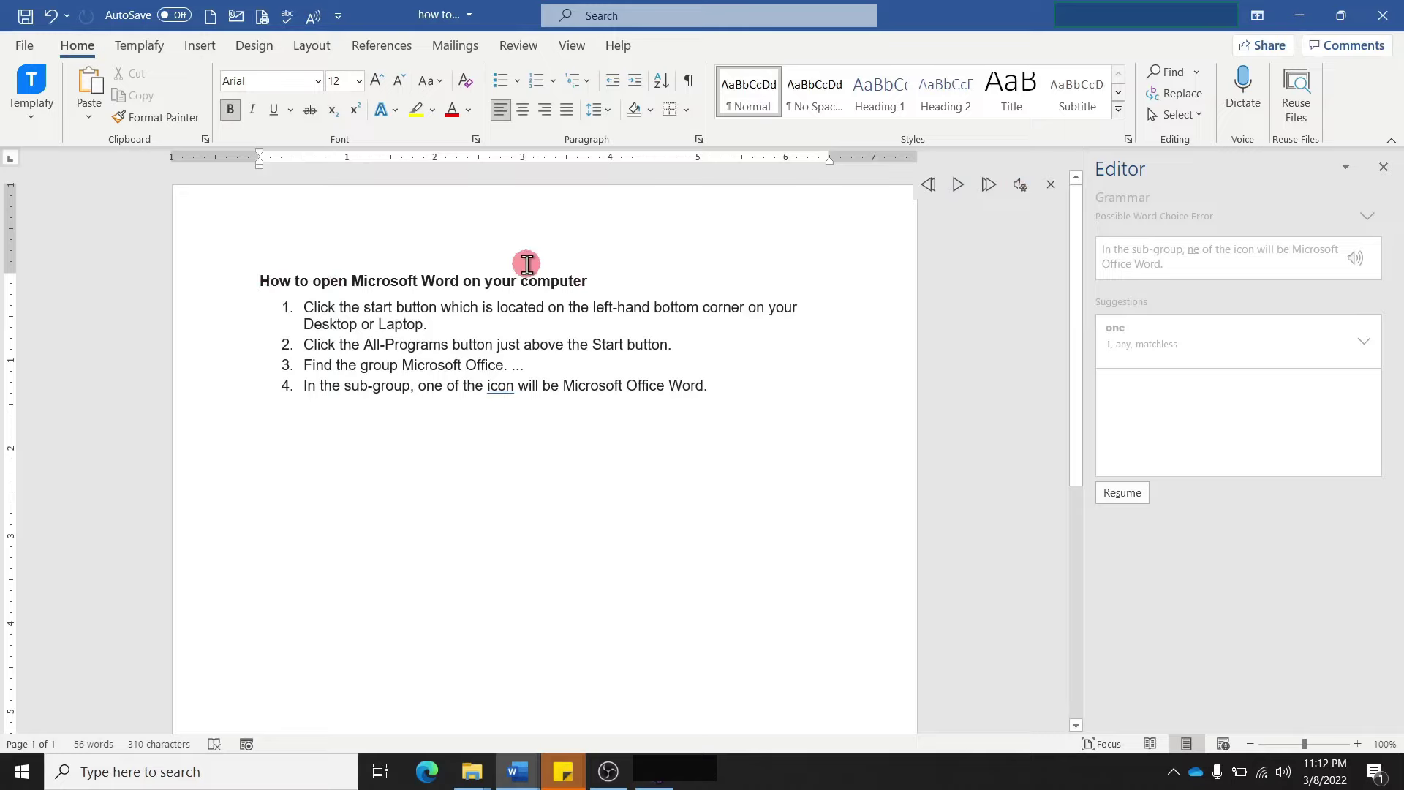
left_click(1020, 186)
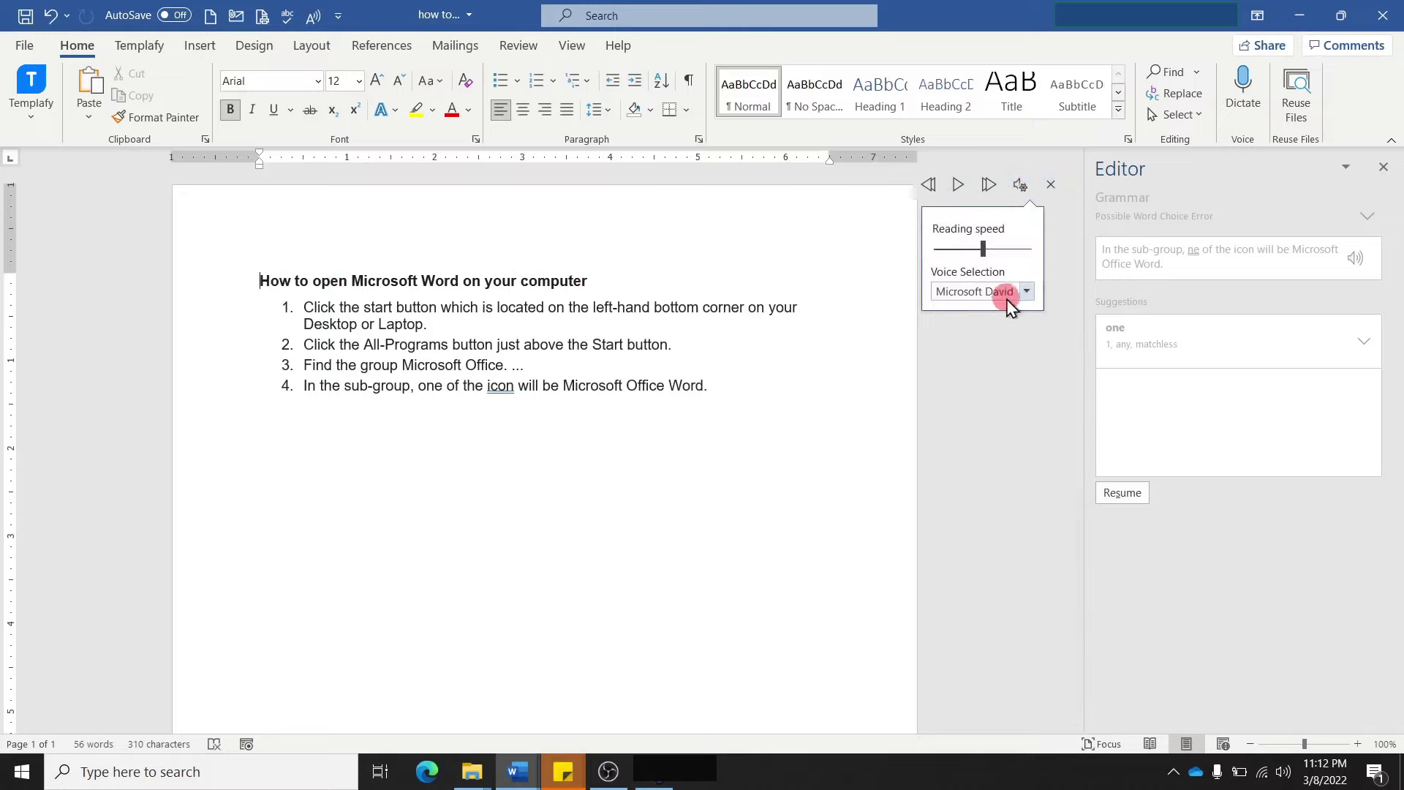
left_click(1027, 292)
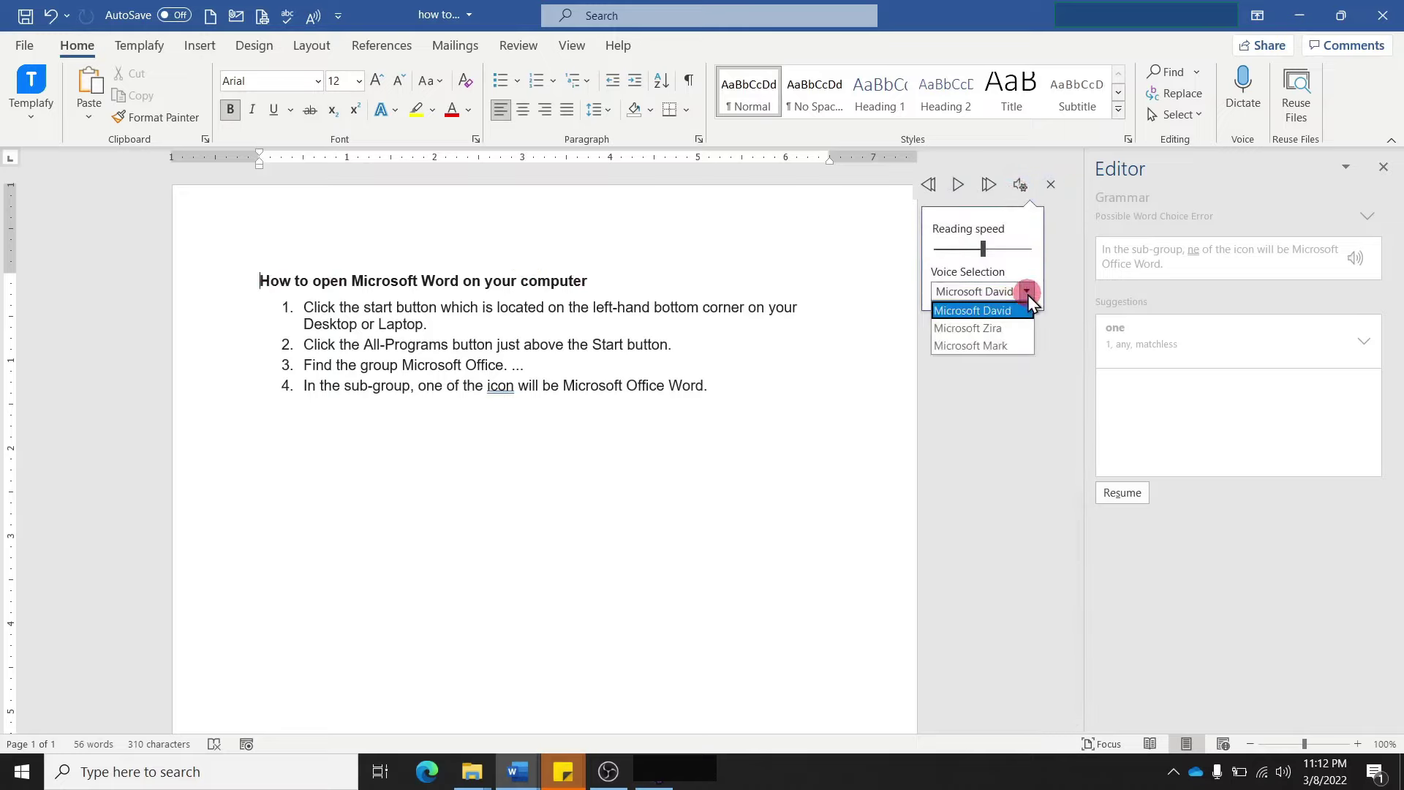
left_click(773, 221)
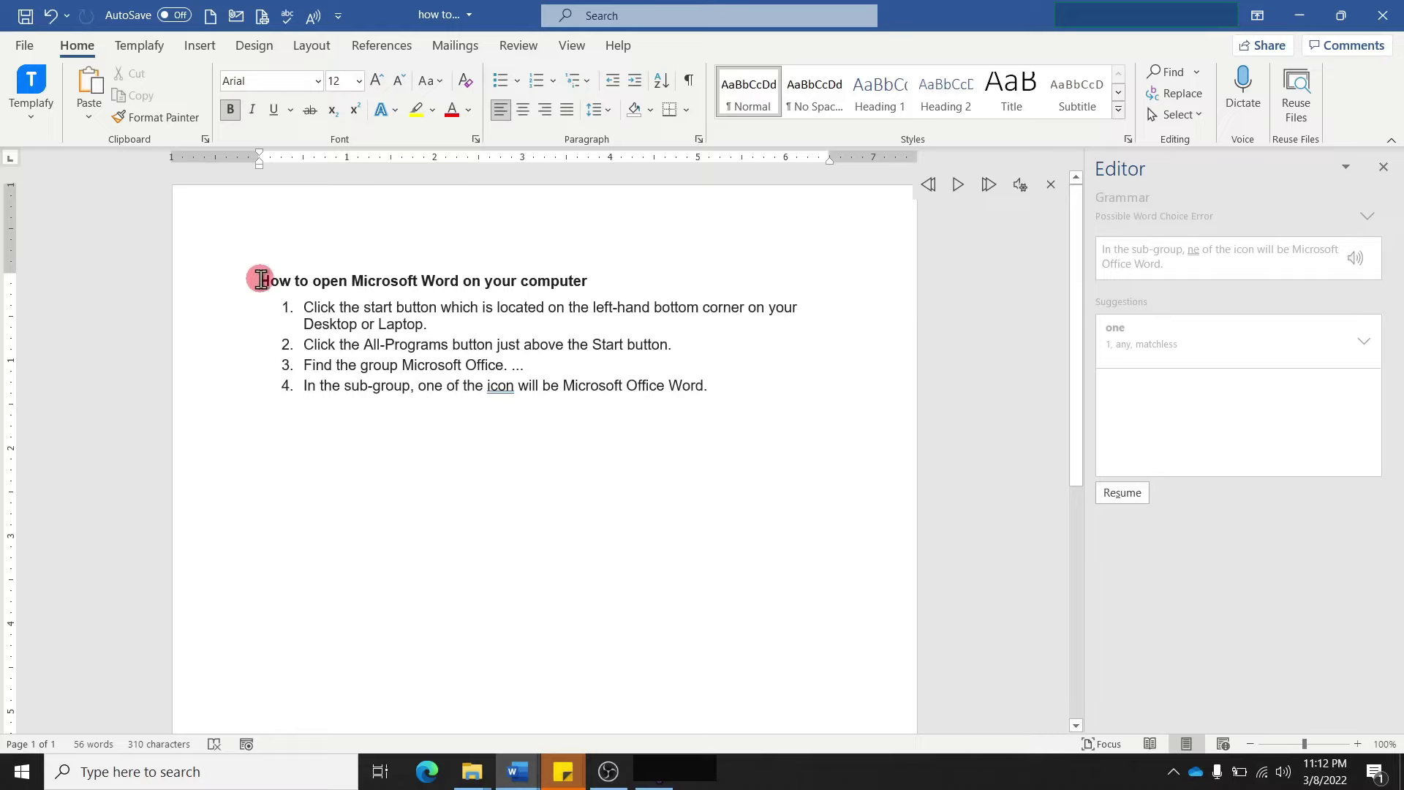
key("ctrl+z")
left_click(338, 16)
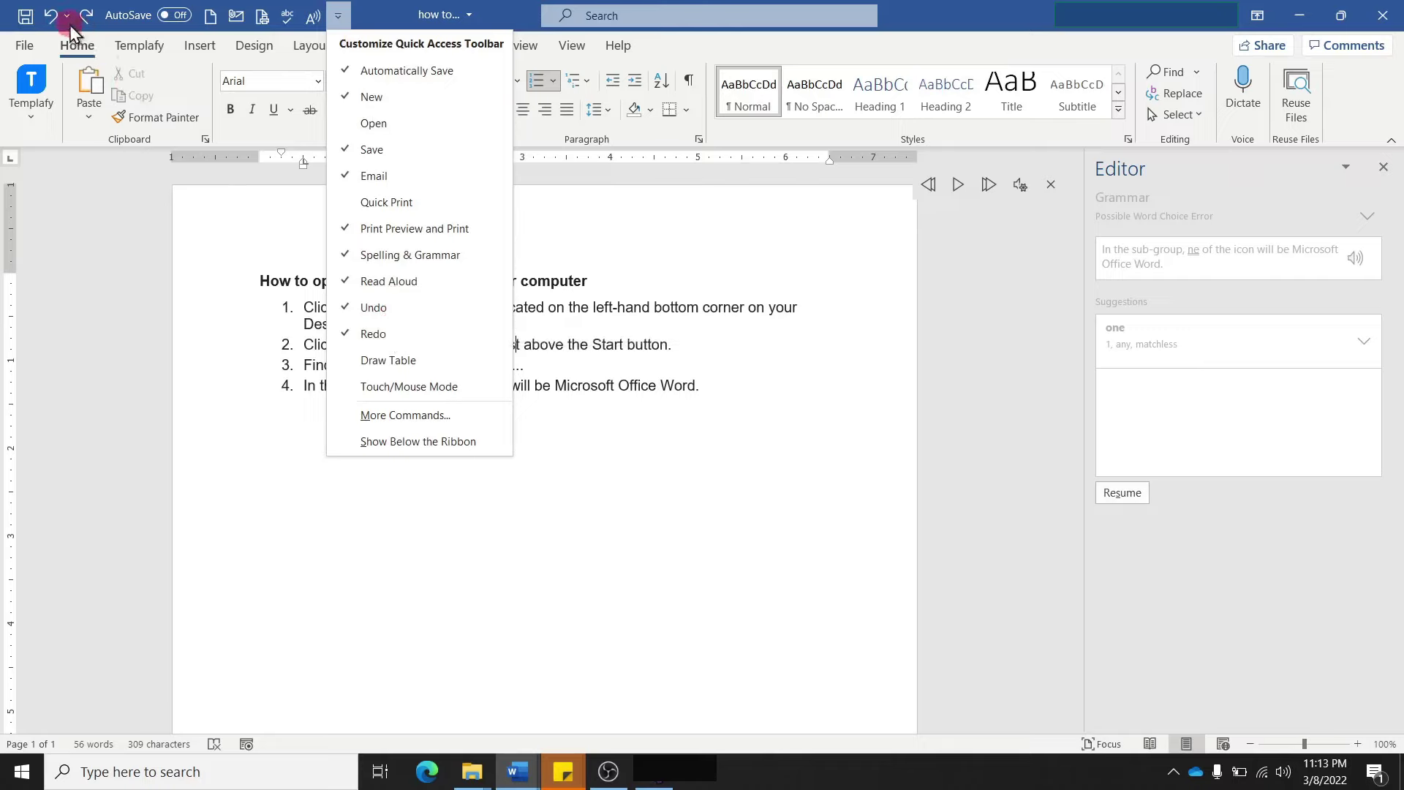
Undo the last three edits at once from the Undo history list
left_click(207, 305)
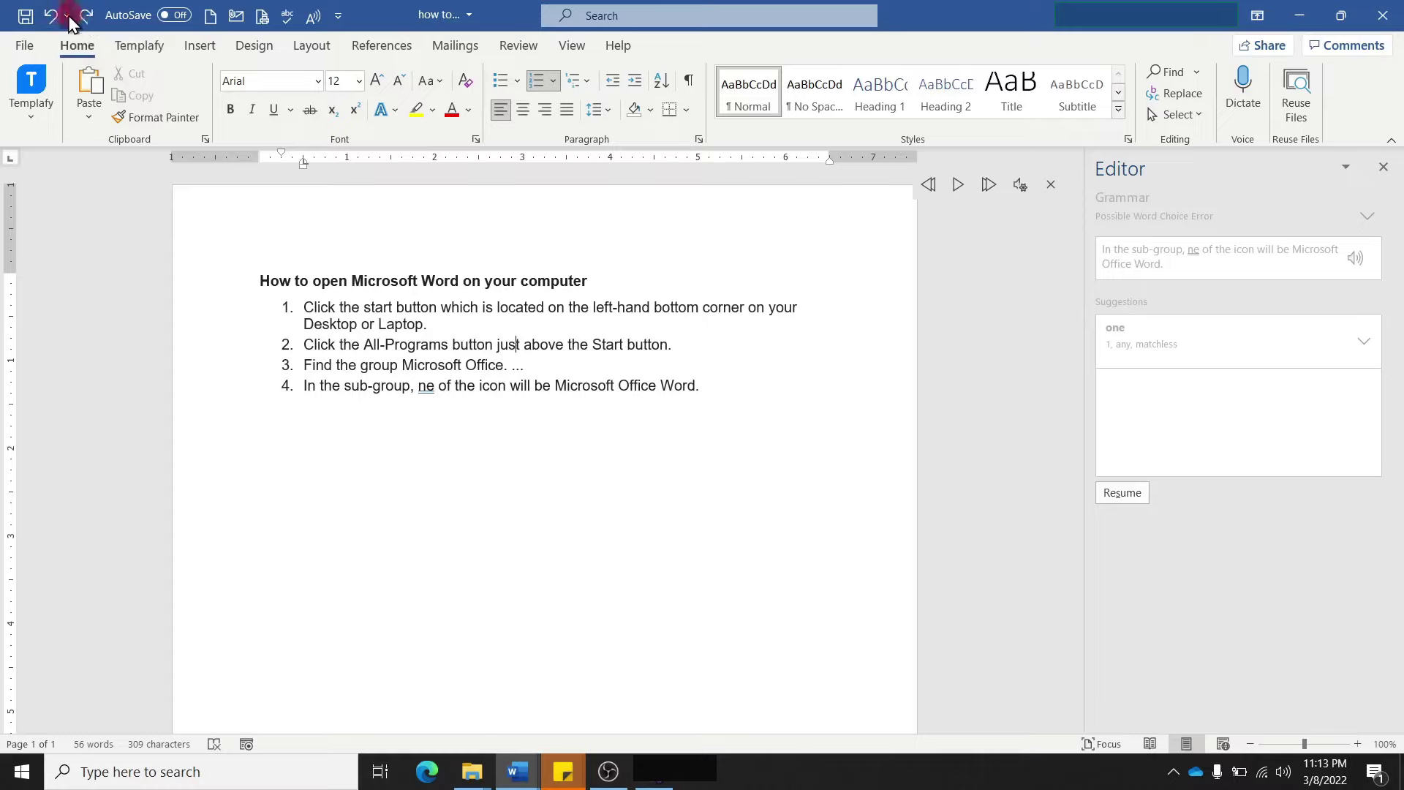
left_click(68, 16)
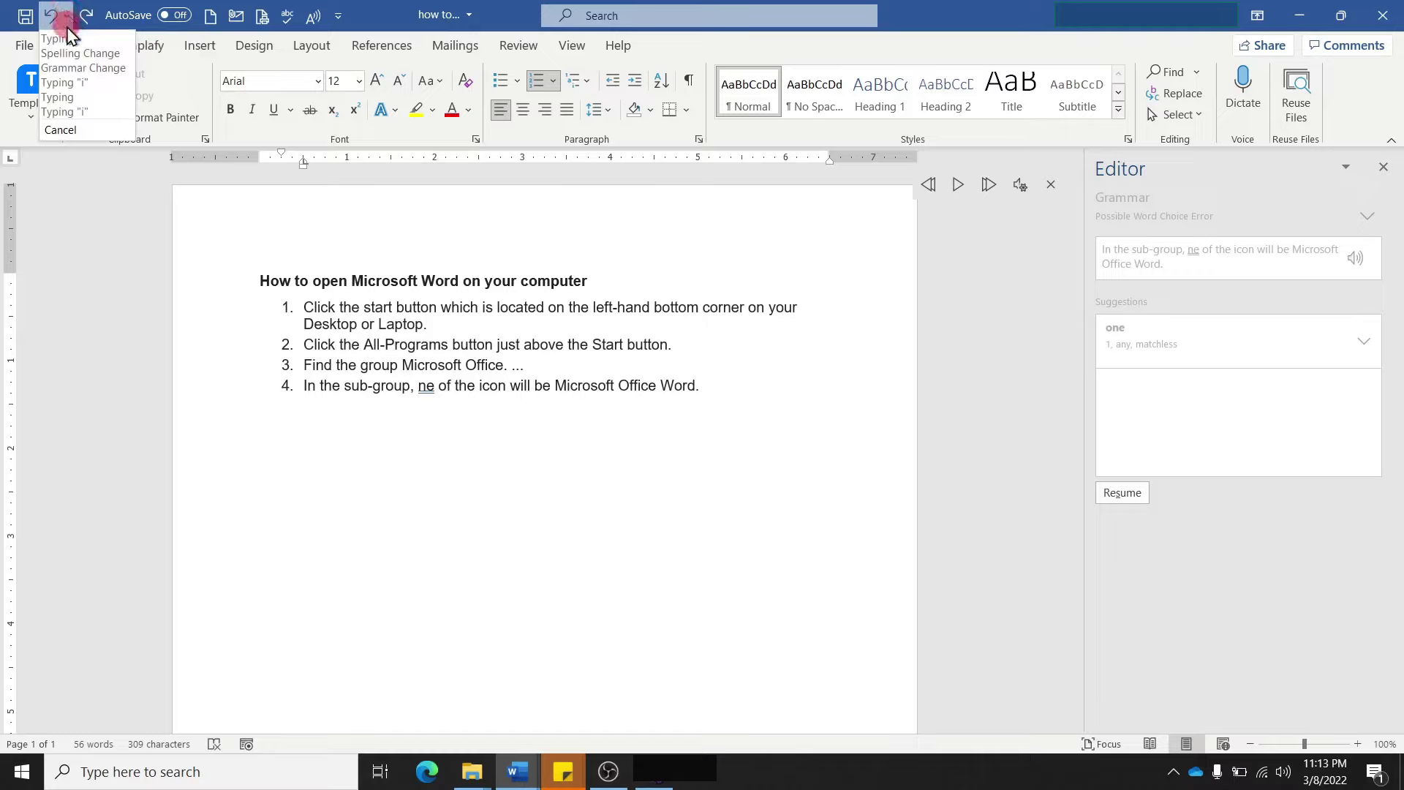
left_click(82, 72)
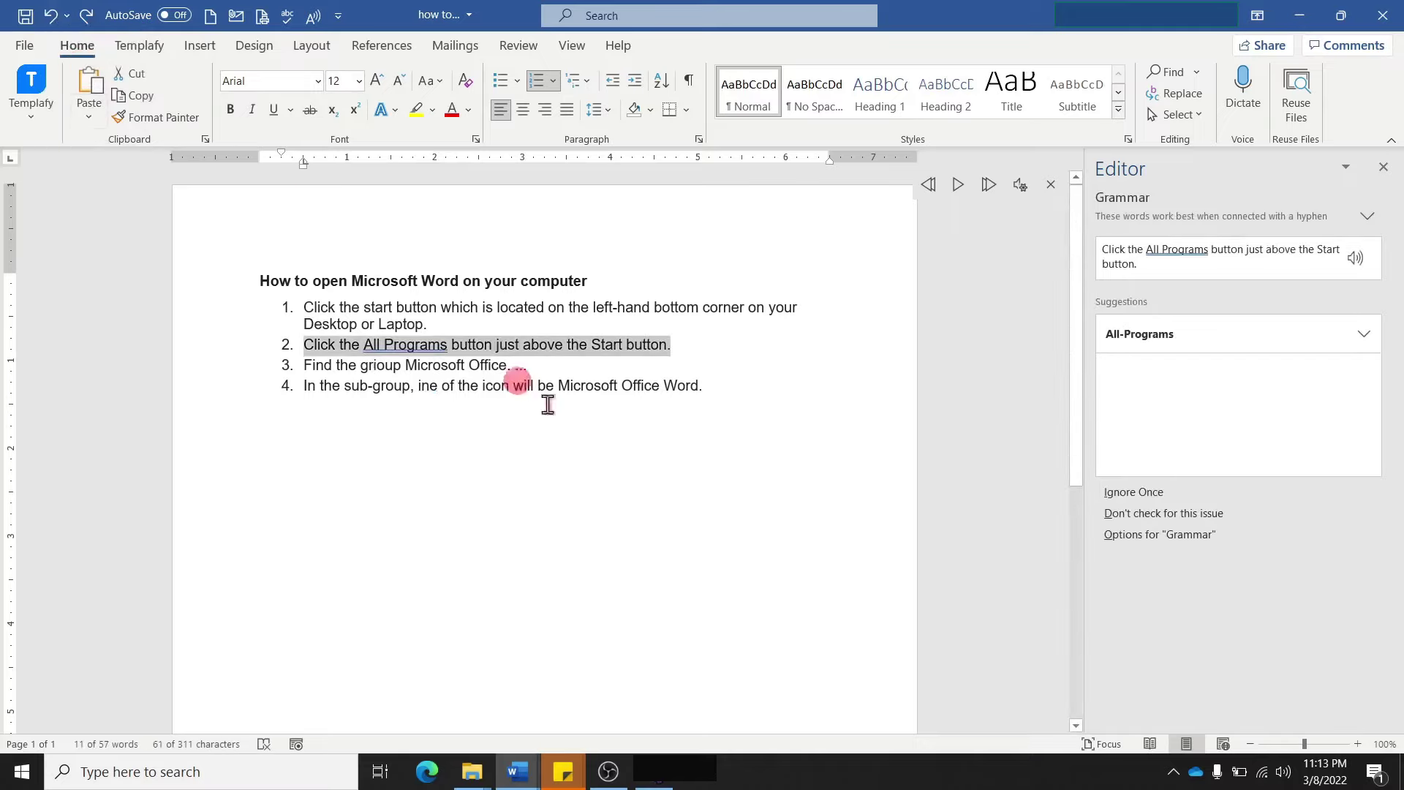
left_click(508, 409)
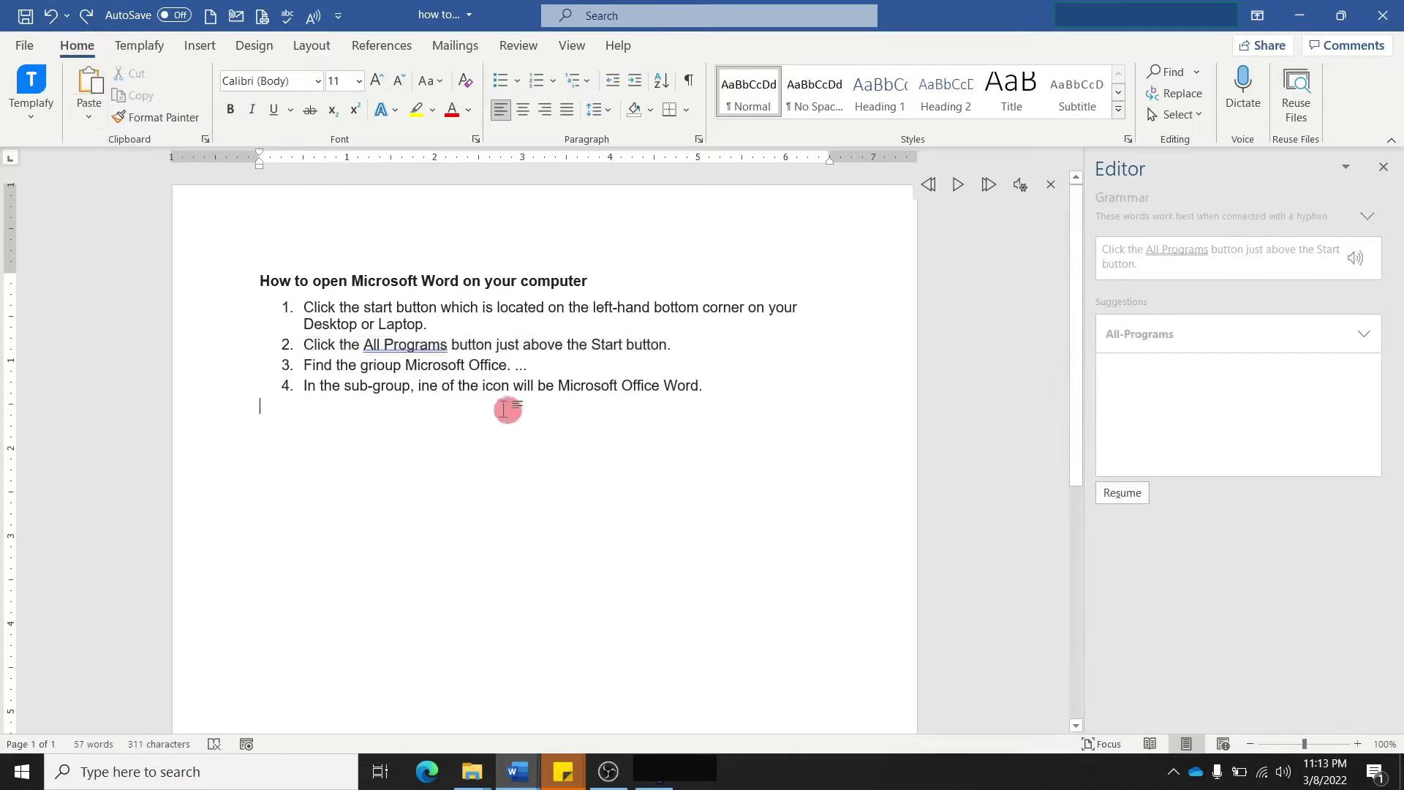
left_click(389, 368)
left_click(426, 385)
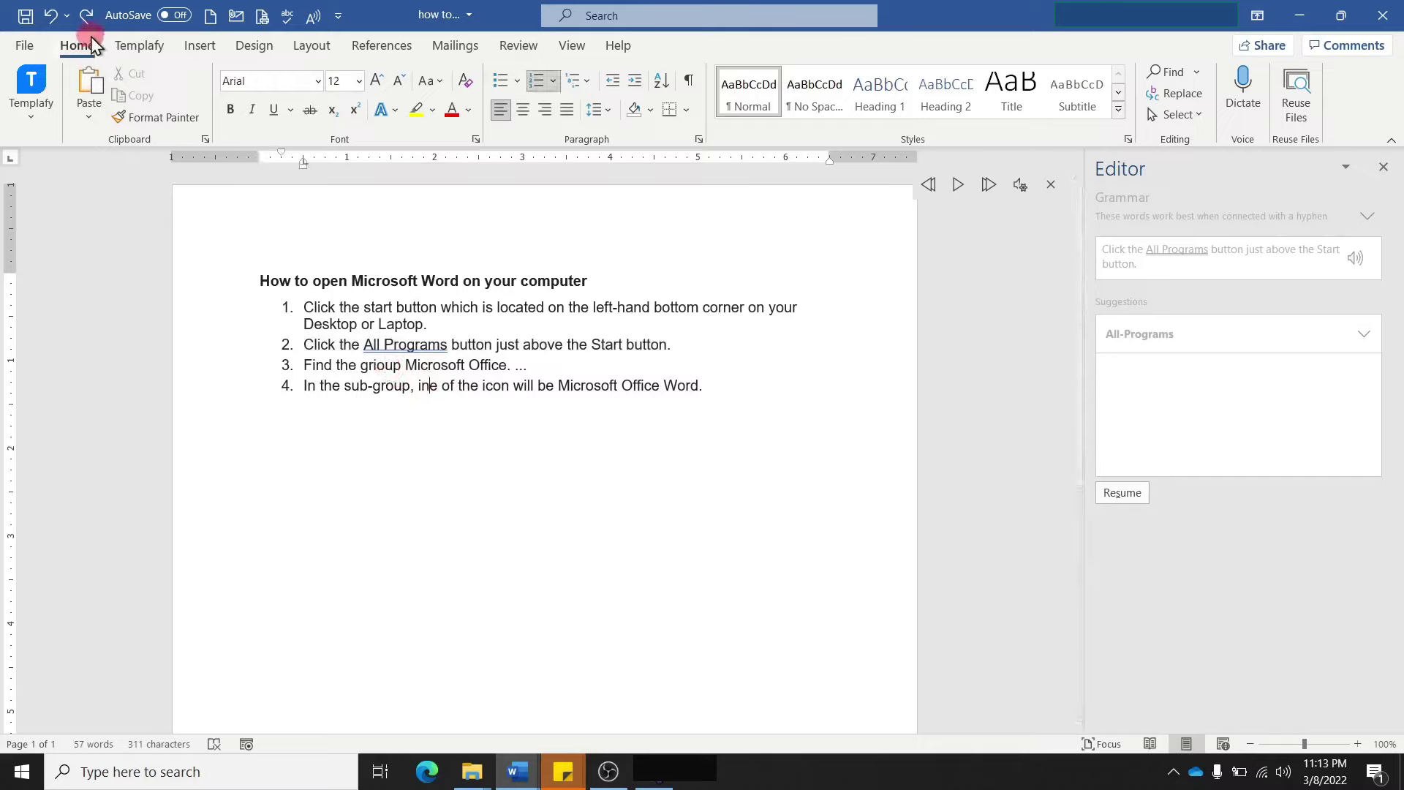
Redo the edits to restore 'All-Programs', 'group' and 'one'
left_click(68, 18)
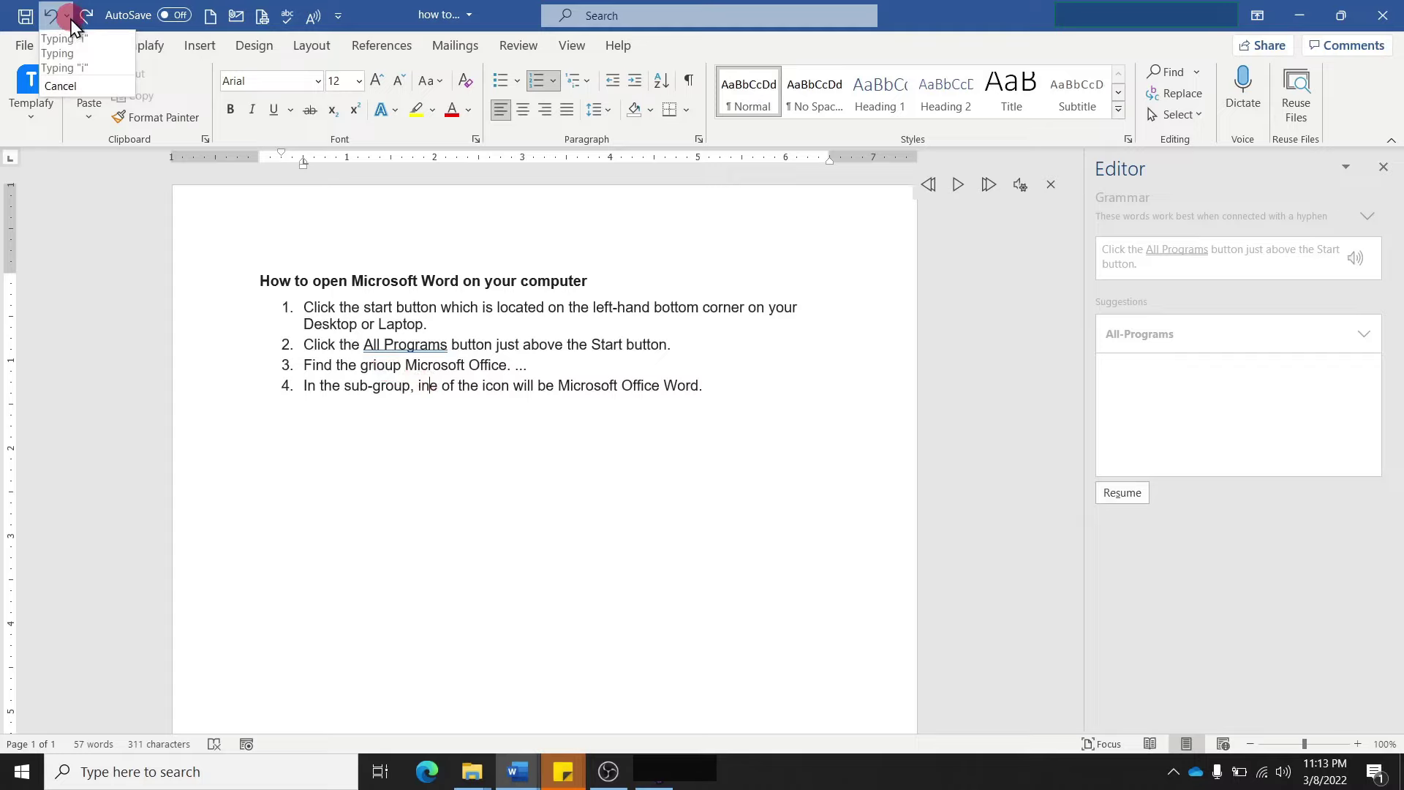
left_click(70, 20)
left_click(87, 16)
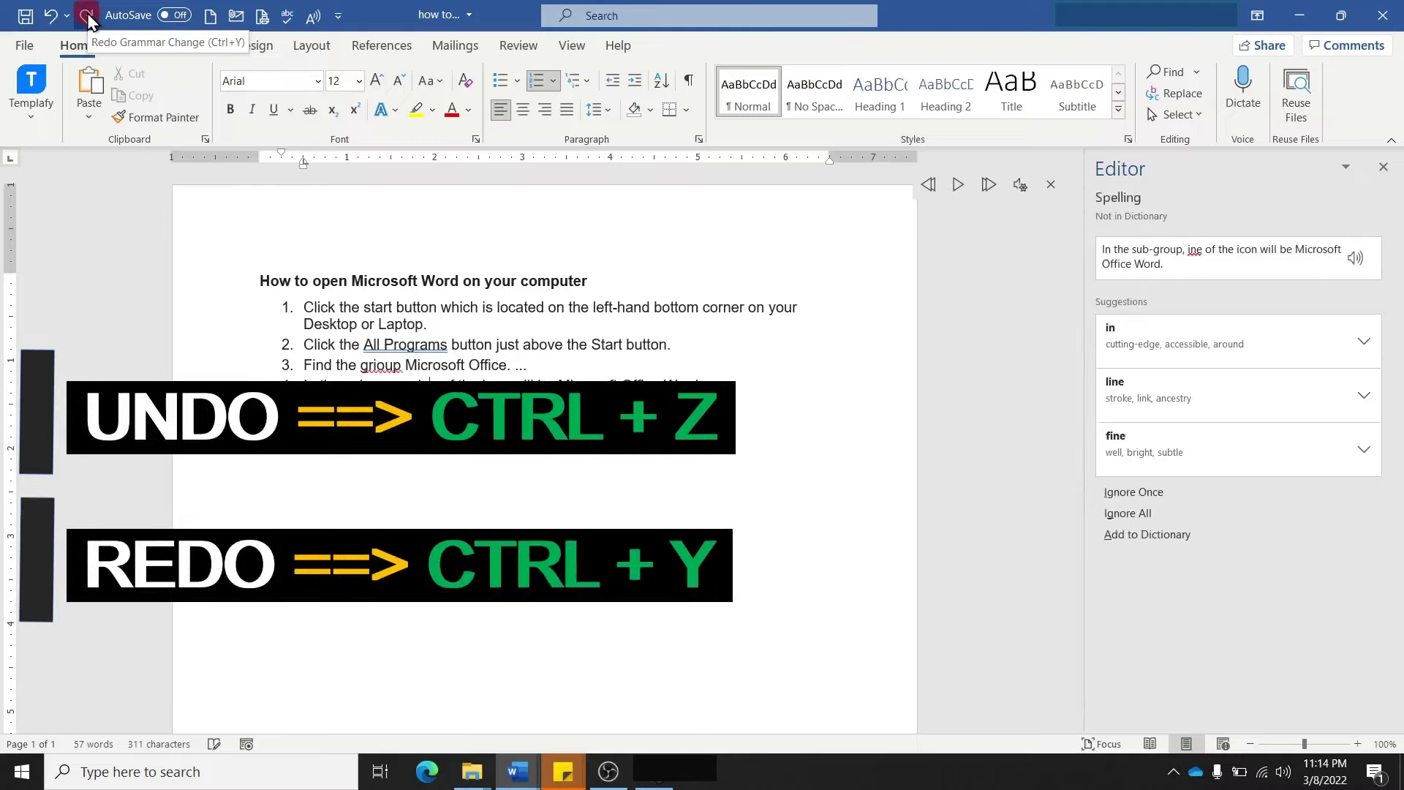
left_click(87, 16)
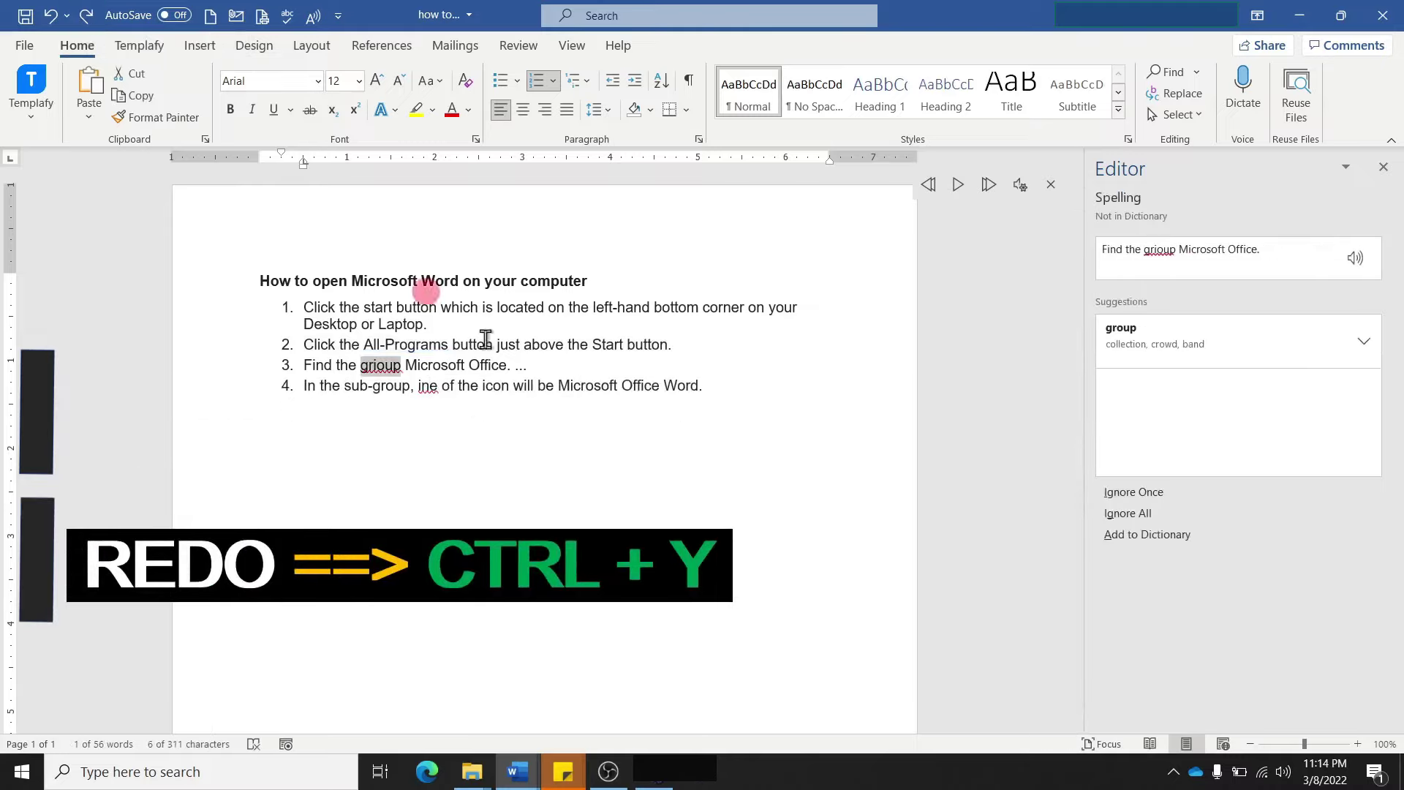
left_click(85, 19)
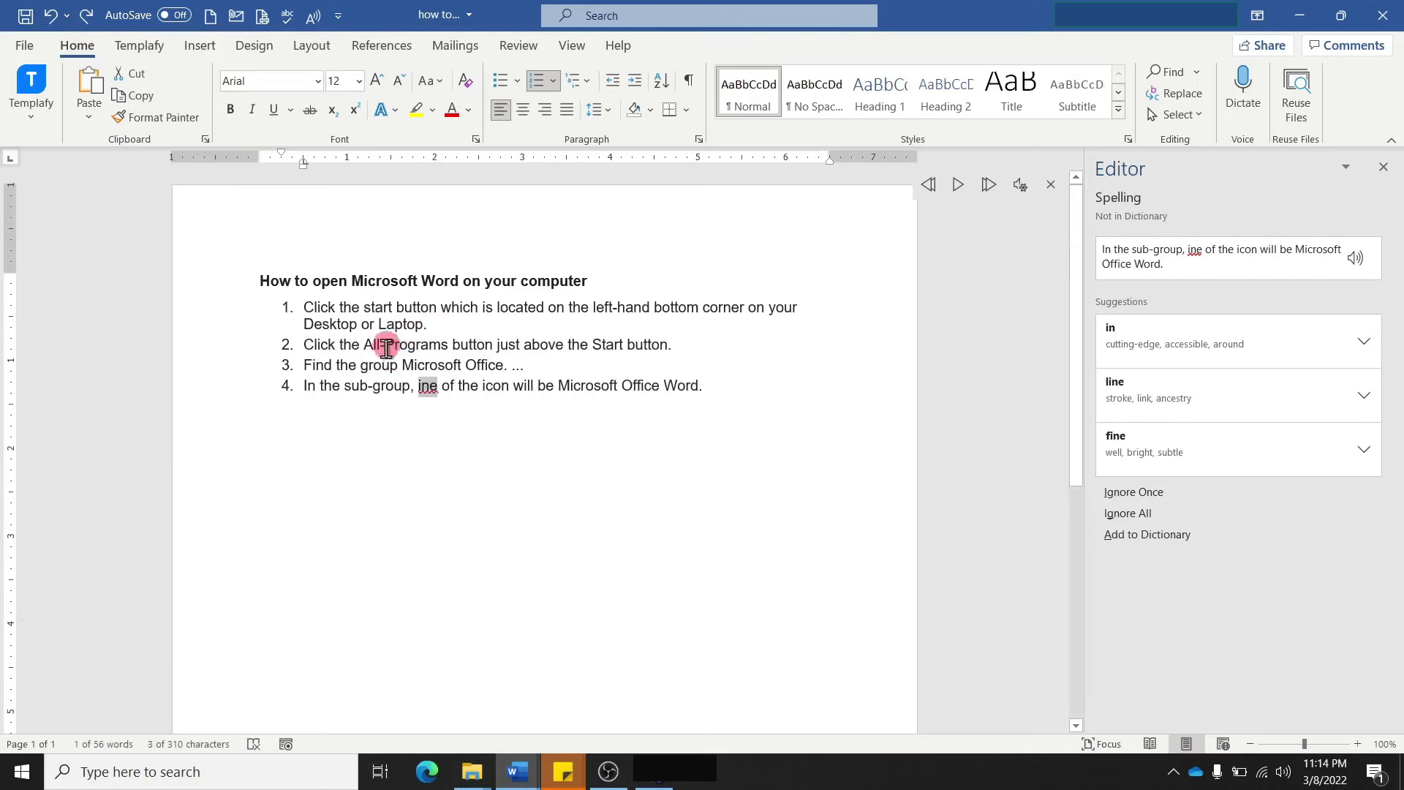
left_click(87, 16)
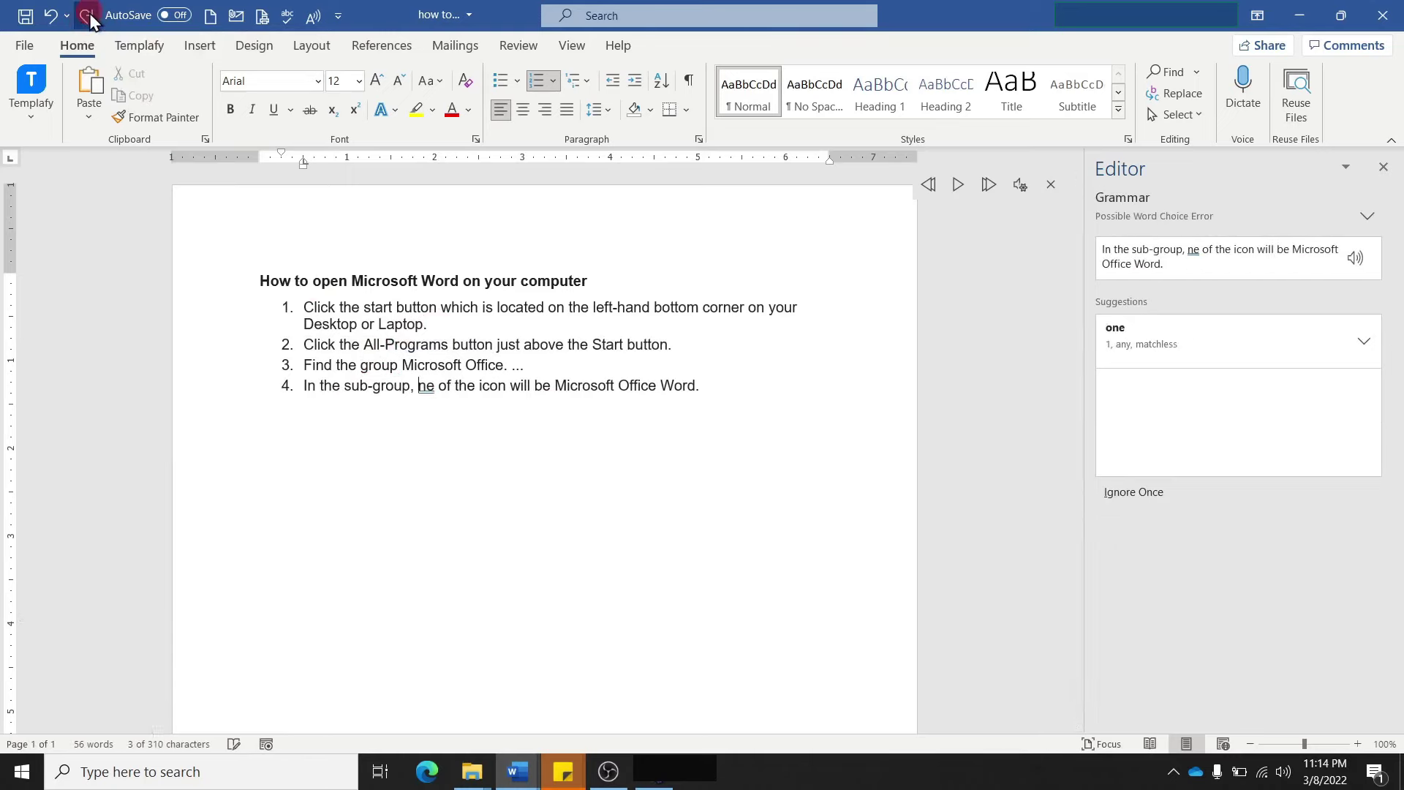
left_click(87, 16)
left_click(302, 181)
left_click(66, 15)
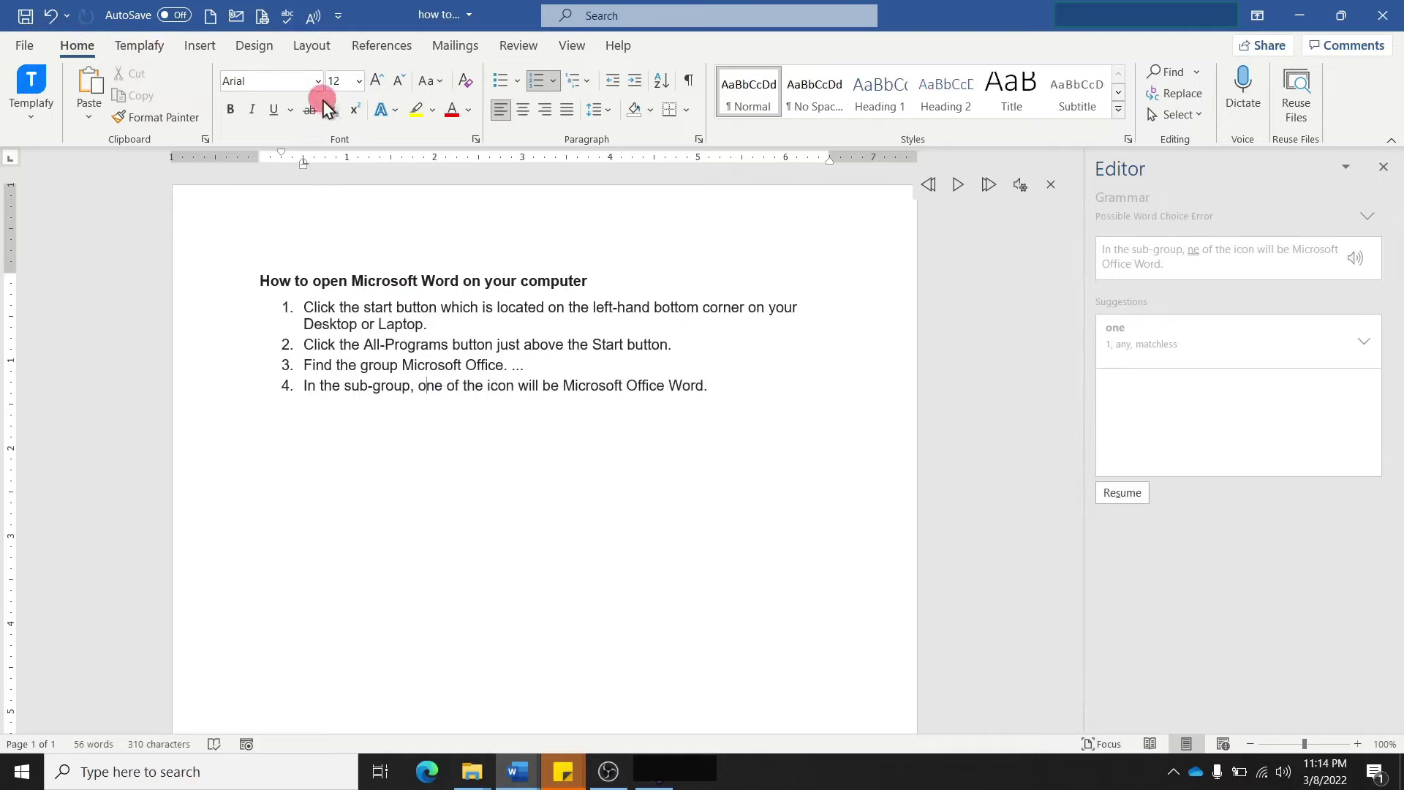
left_click(339, 29)
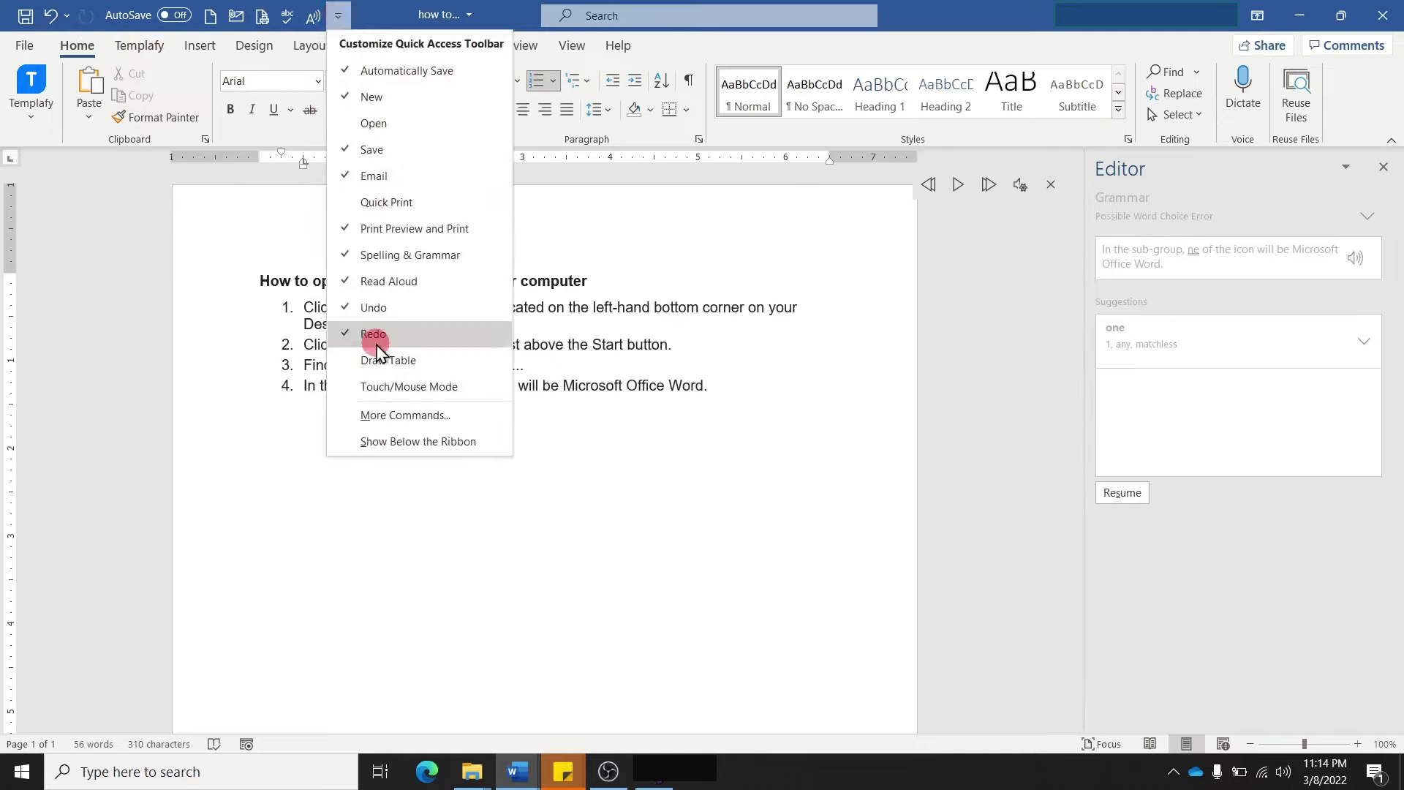
Pin Draw Table to the Quick Access Toolbar and draw a table outline below item 4
left_click(386, 359)
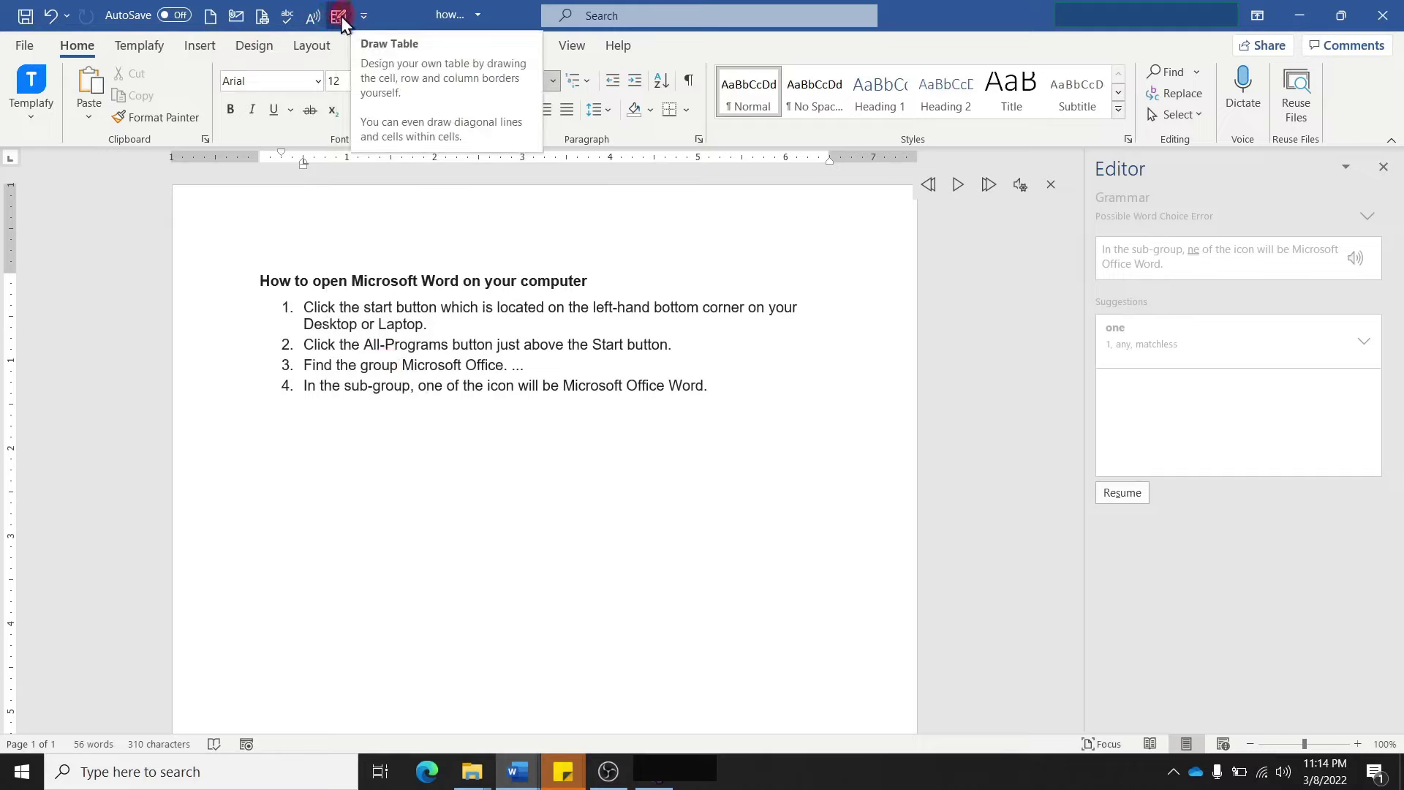
left_click(339, 15)
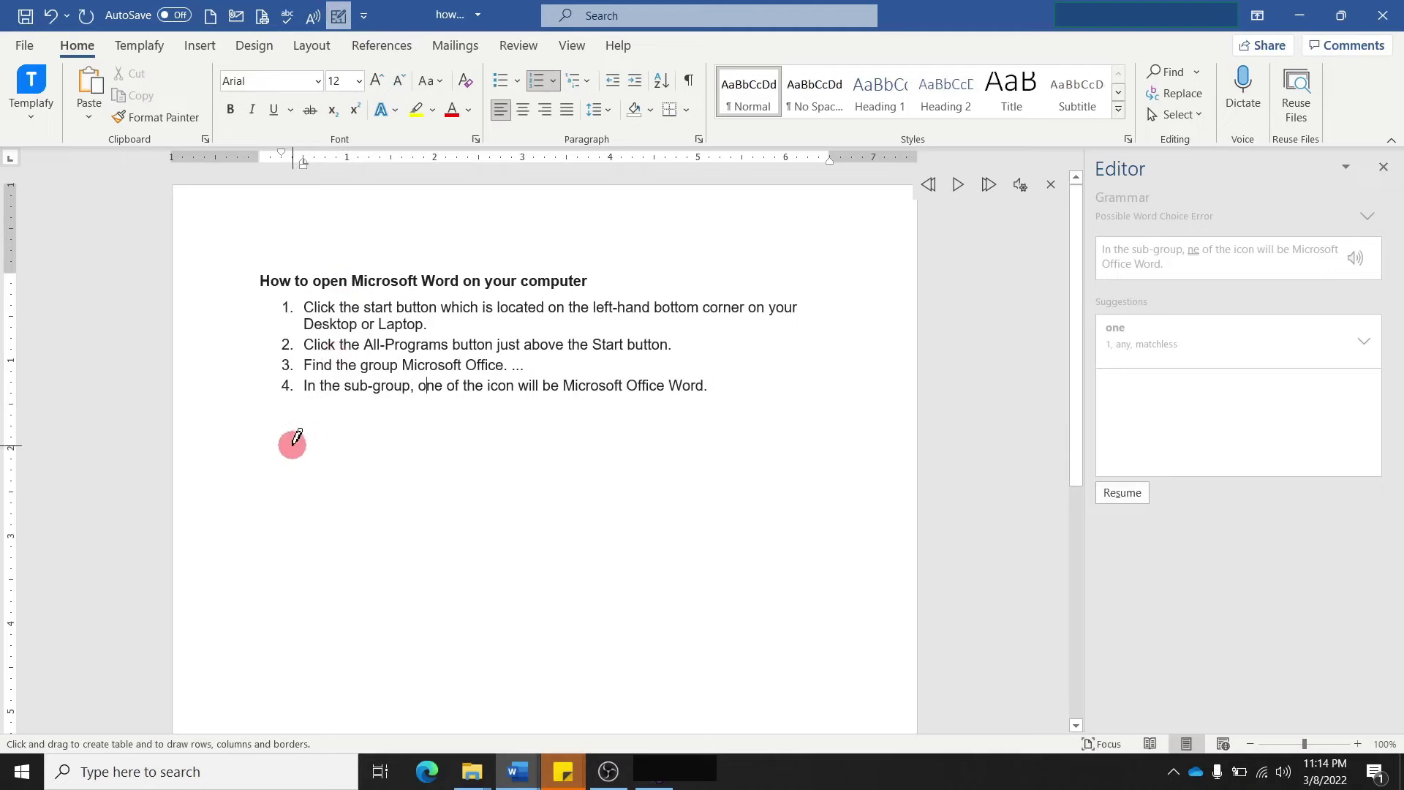
left_click_drag(292, 442, 574, 530)
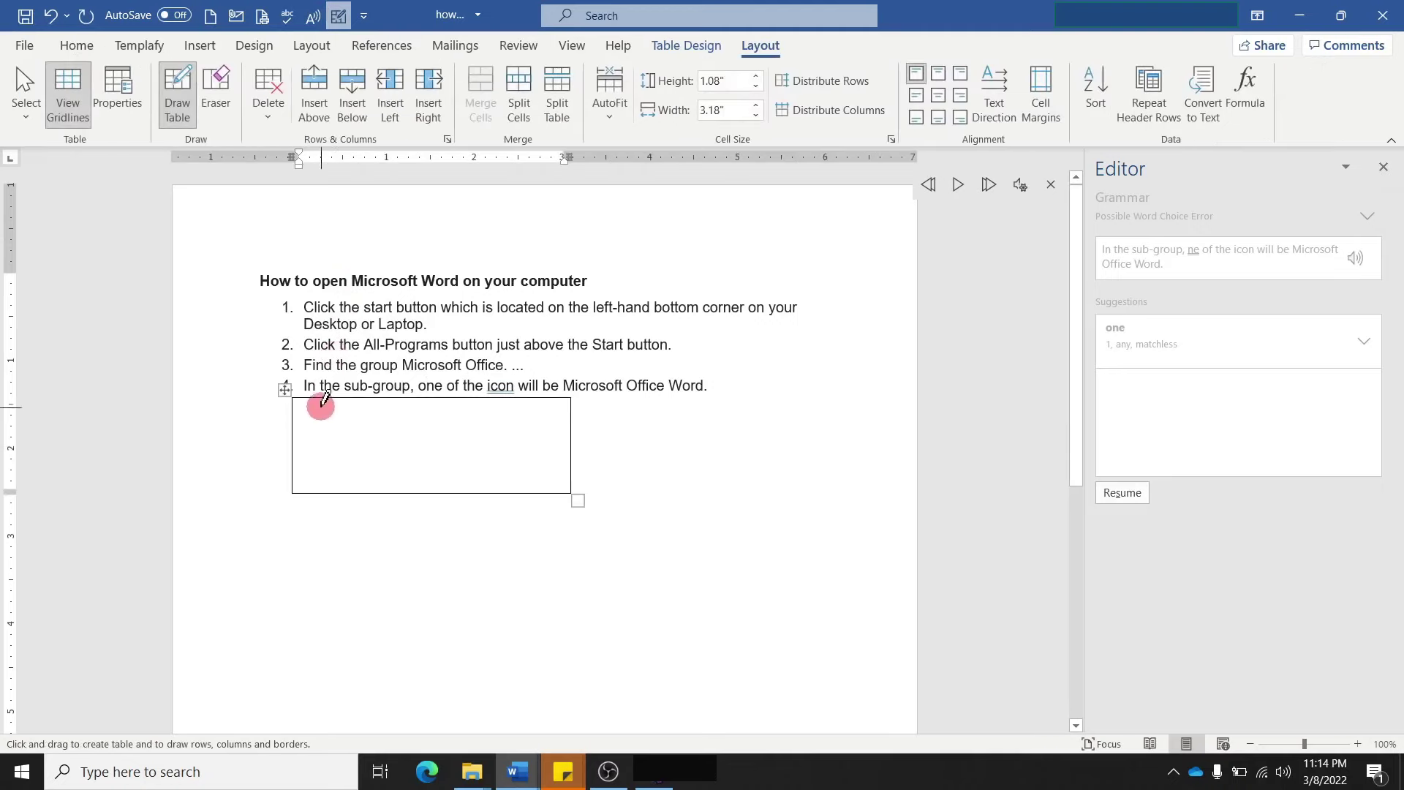
Draw column dividers and a row line to make two rows and five columns
left_click_drag(321, 400, 328, 470)
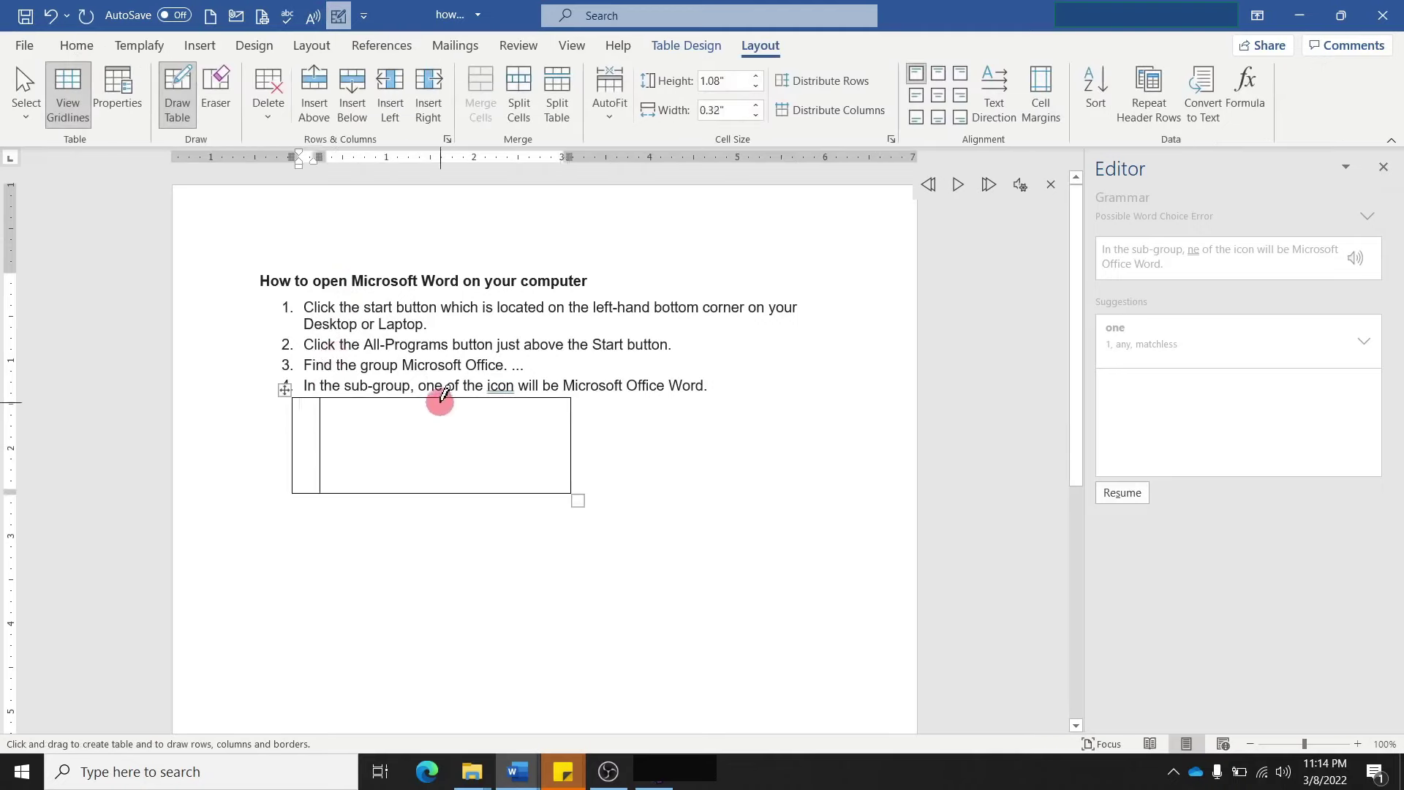
left_click_drag(439, 399, 451, 469)
left_click(521, 398)
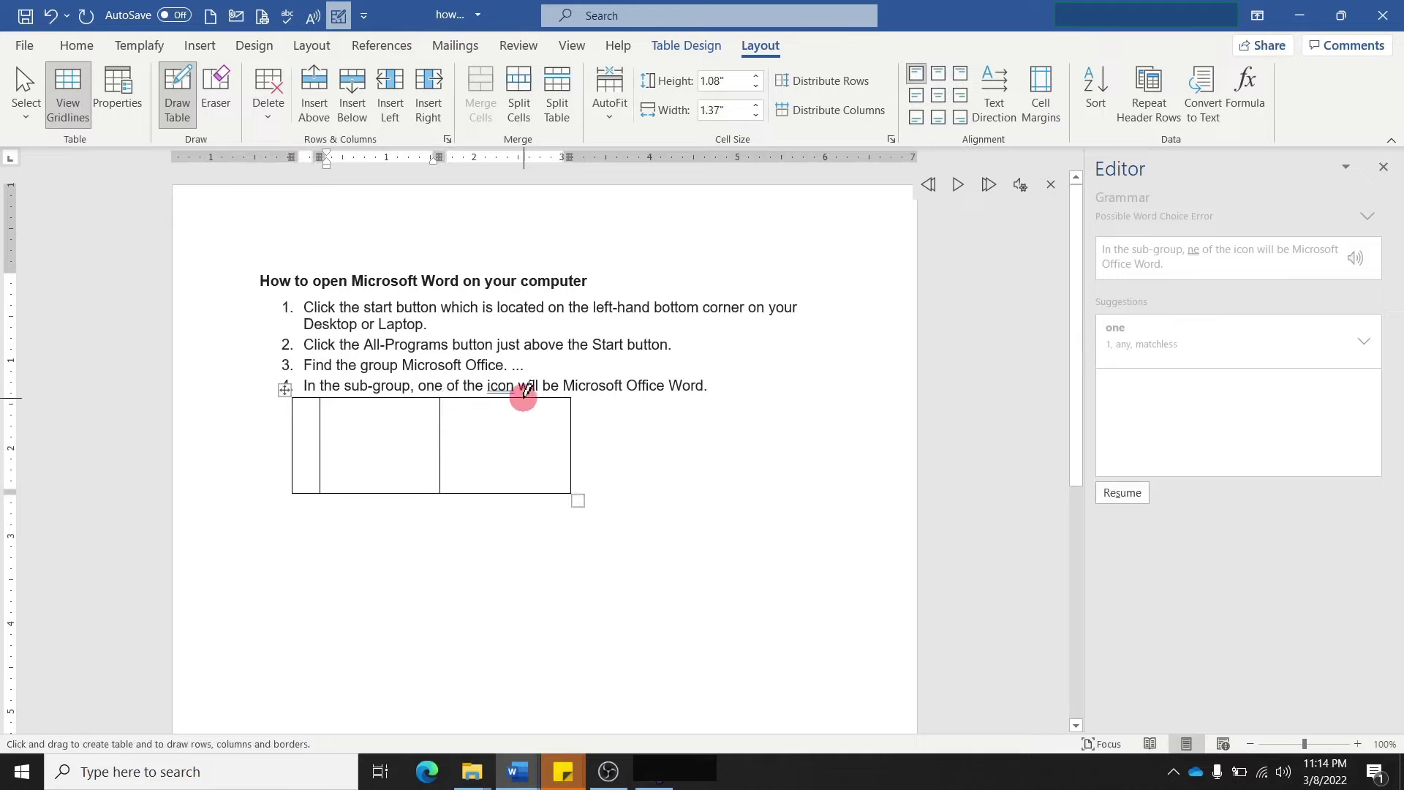
left_click_drag(524, 399, 524, 490)
left_click_drag(475, 399, 483, 485)
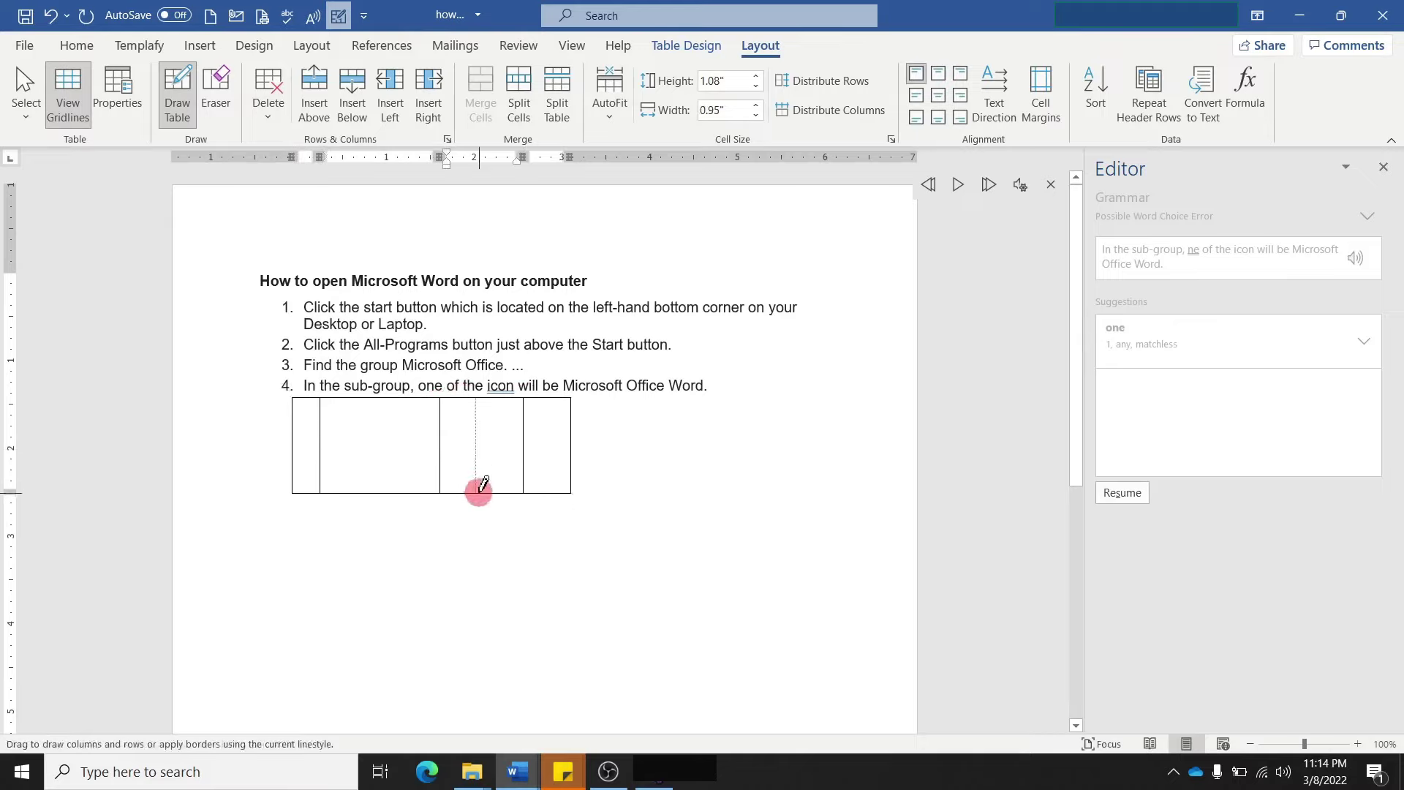
mouse_move(293, 441)
left_mouse_down()
mouse_move(591, 446)
mouse_move(571, 441)
left_mouse_up()
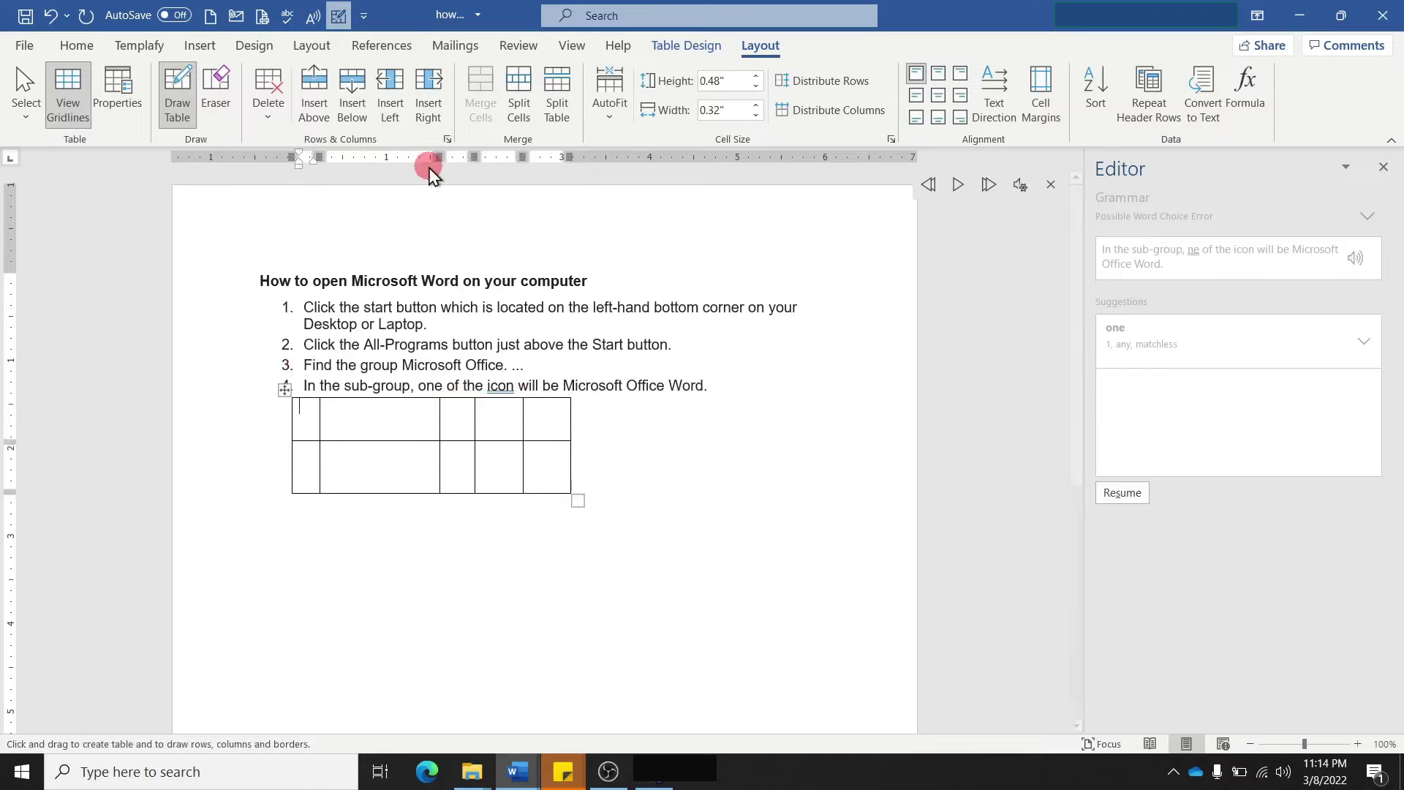
Pin Touch/Mouse Mode to the Quick Access Toolbar, turn off table drawing, and show its Mouse and Touch choices
left_click(364, 16)
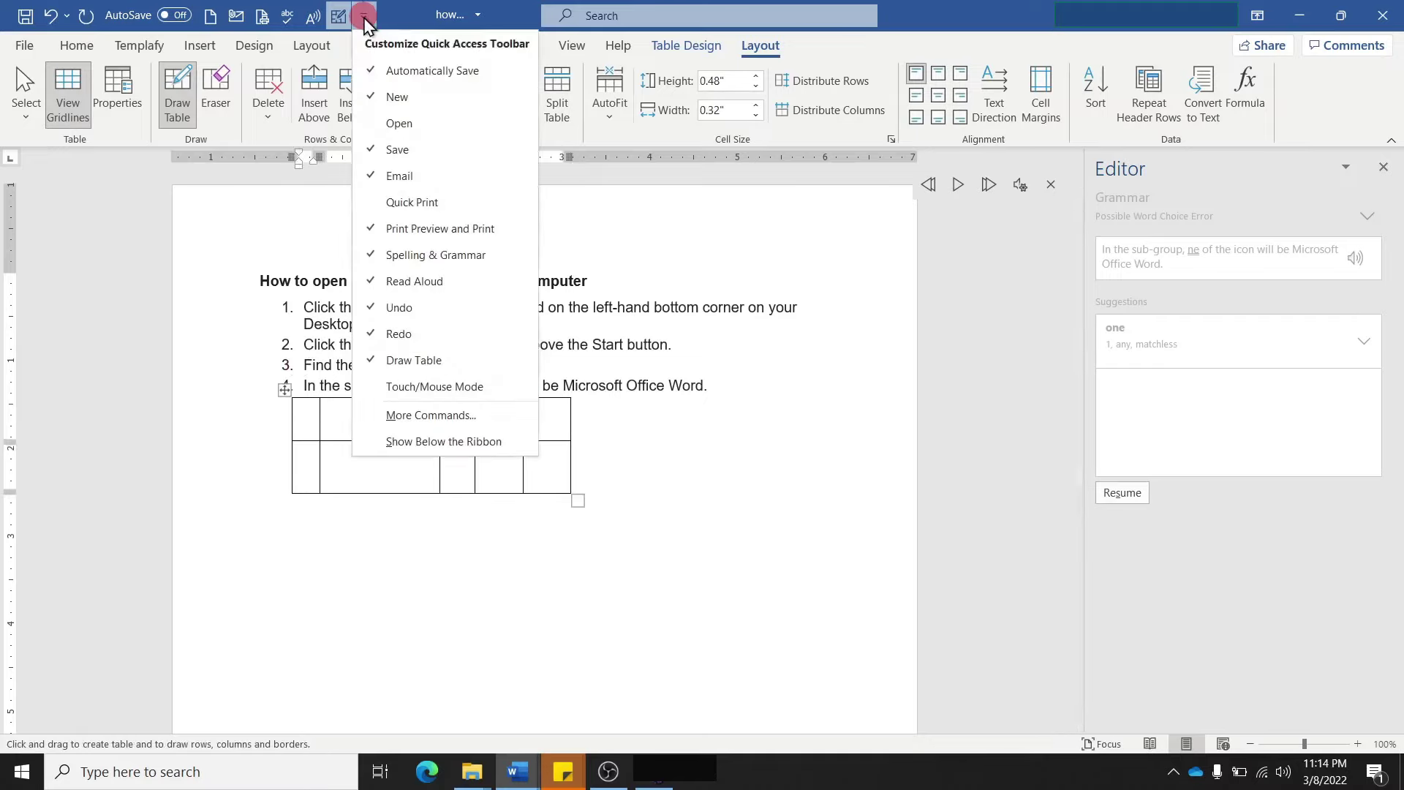
left_click(439, 388)
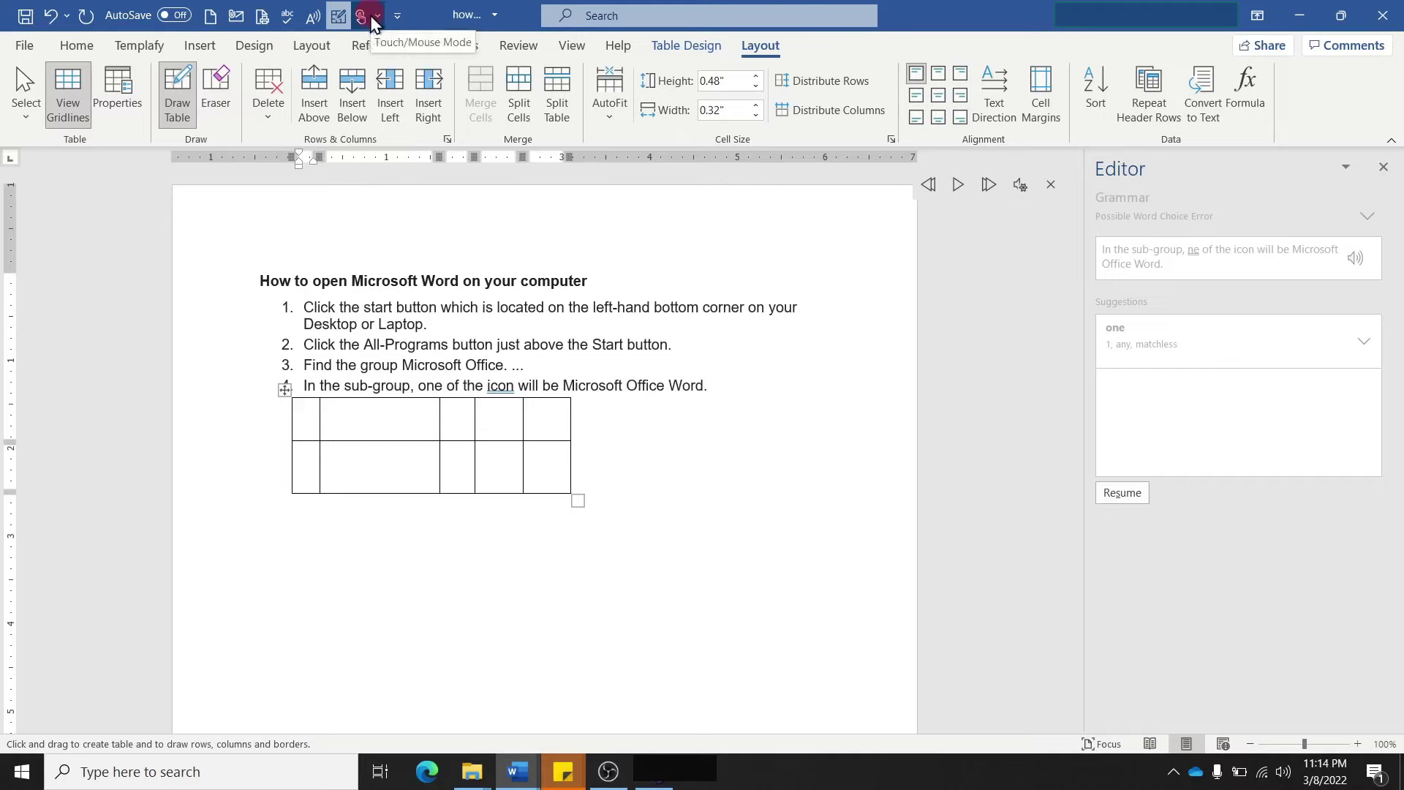
left_click(81, 45)
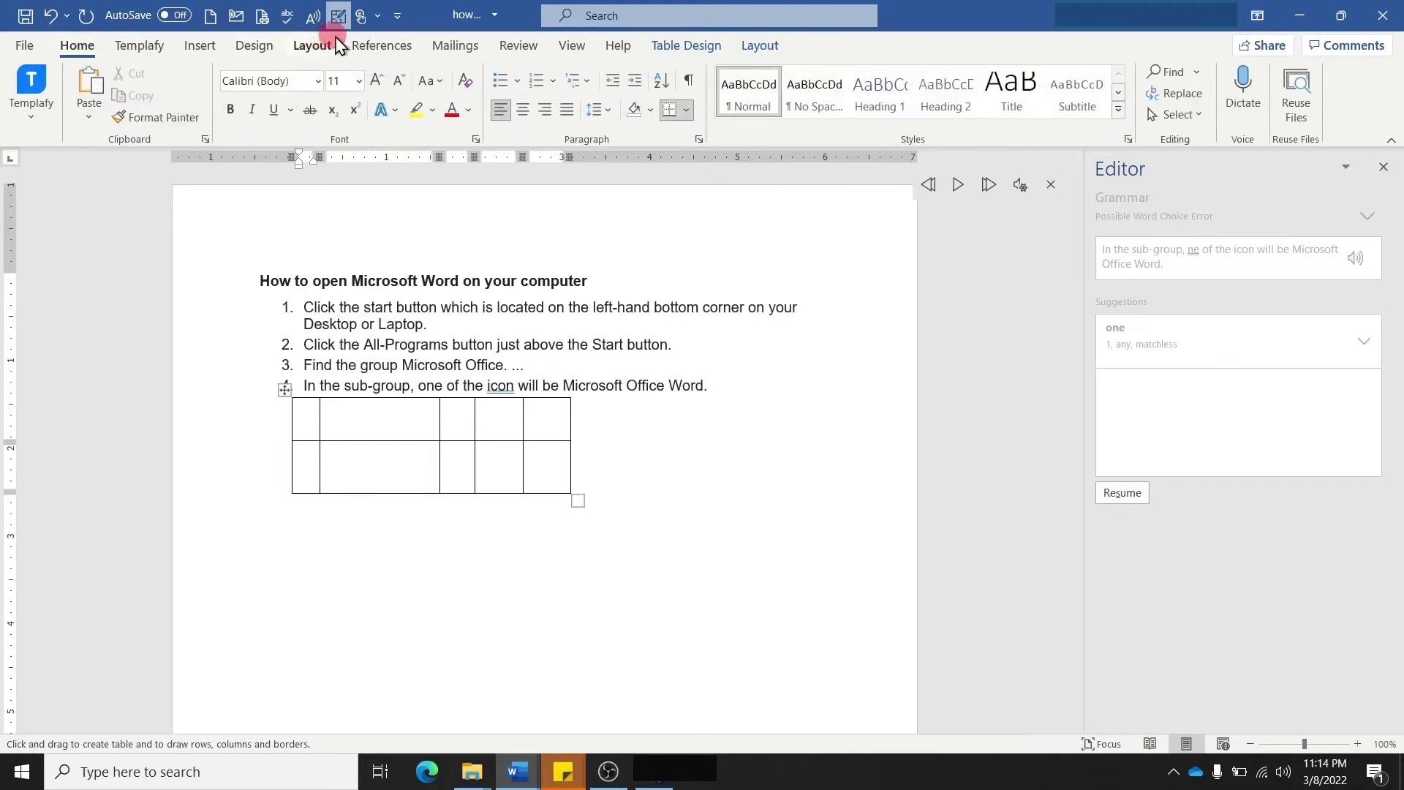
left_click(378, 17)
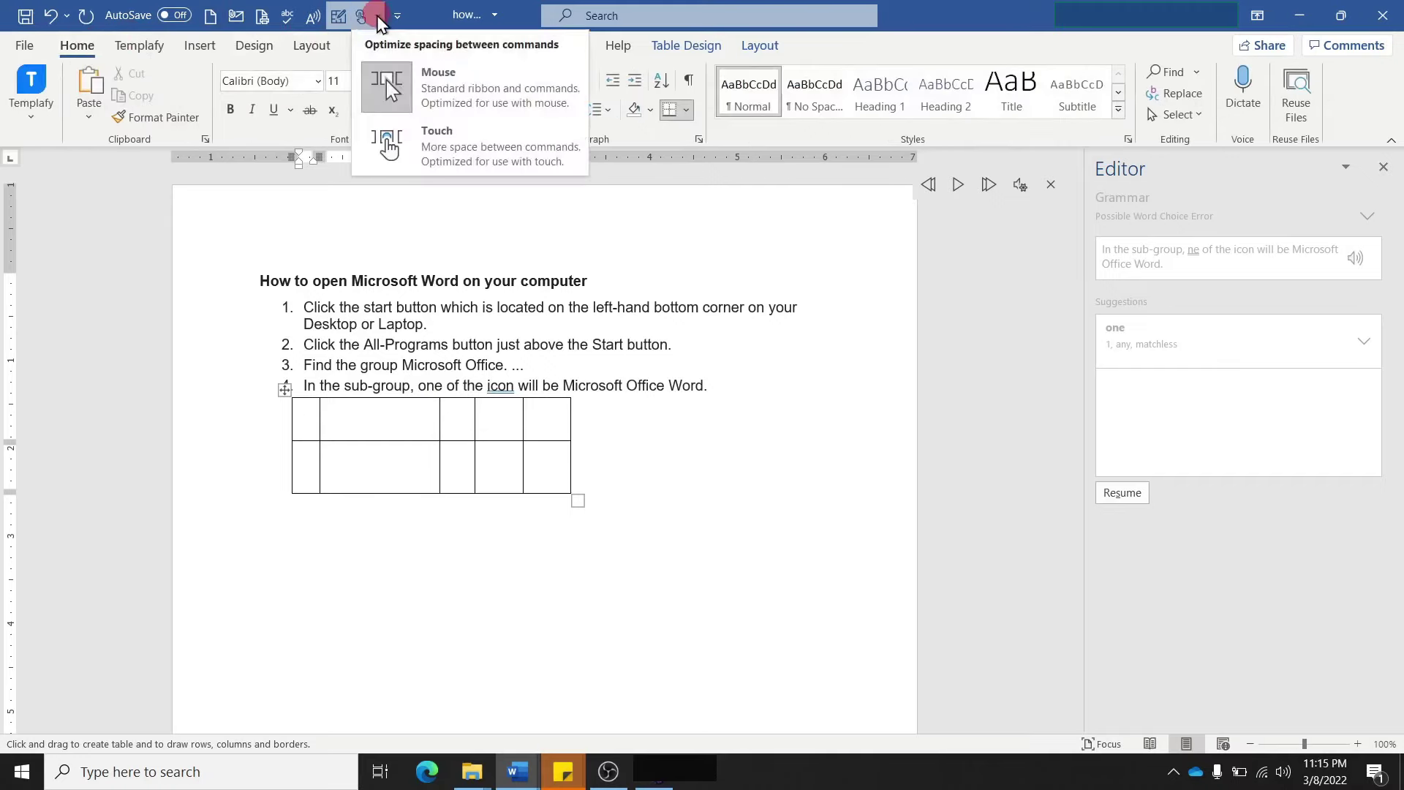
left_click(495, 75)
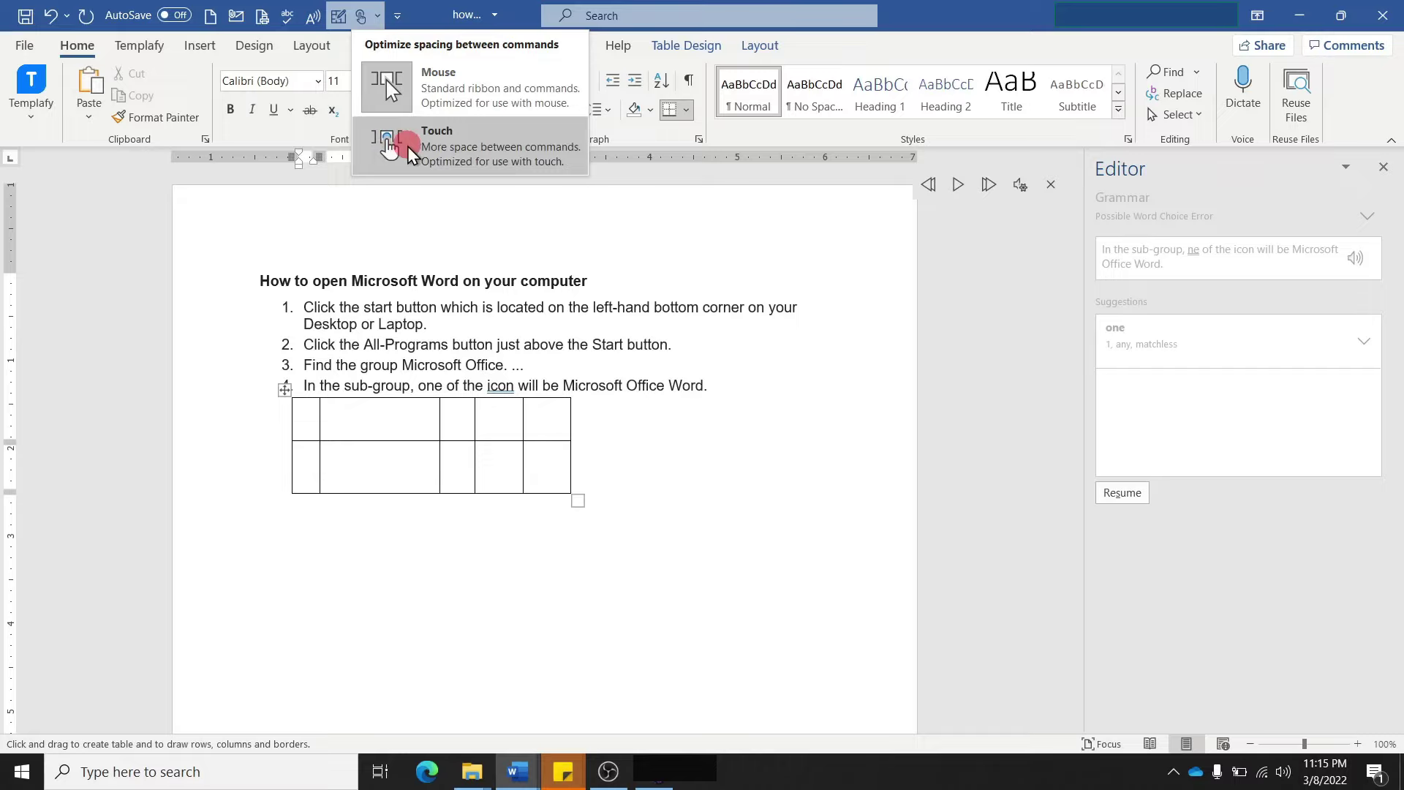
Switch the ribbon to Touch spacing, then back to compact Mouse spacing
left_click(409, 154)
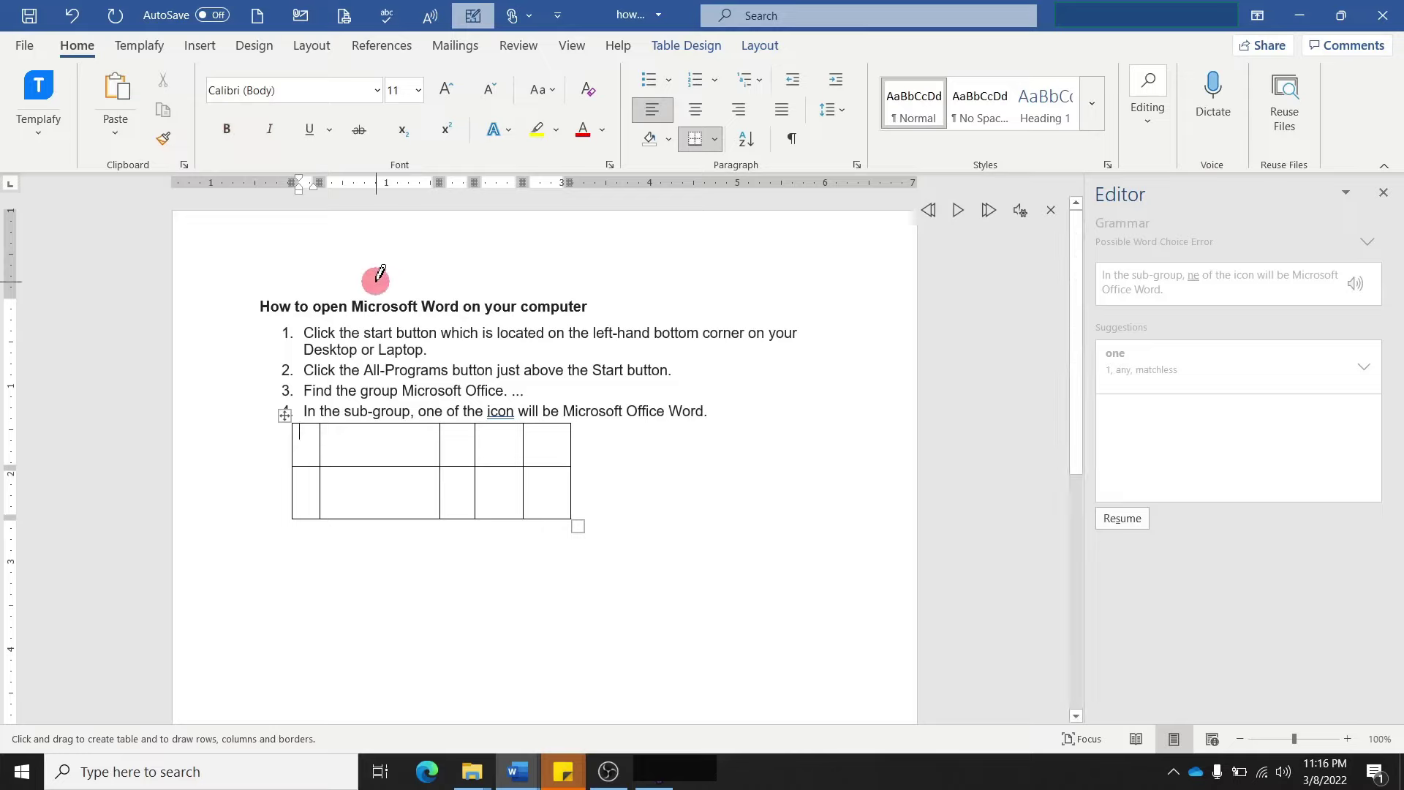
left_click(531, 16)
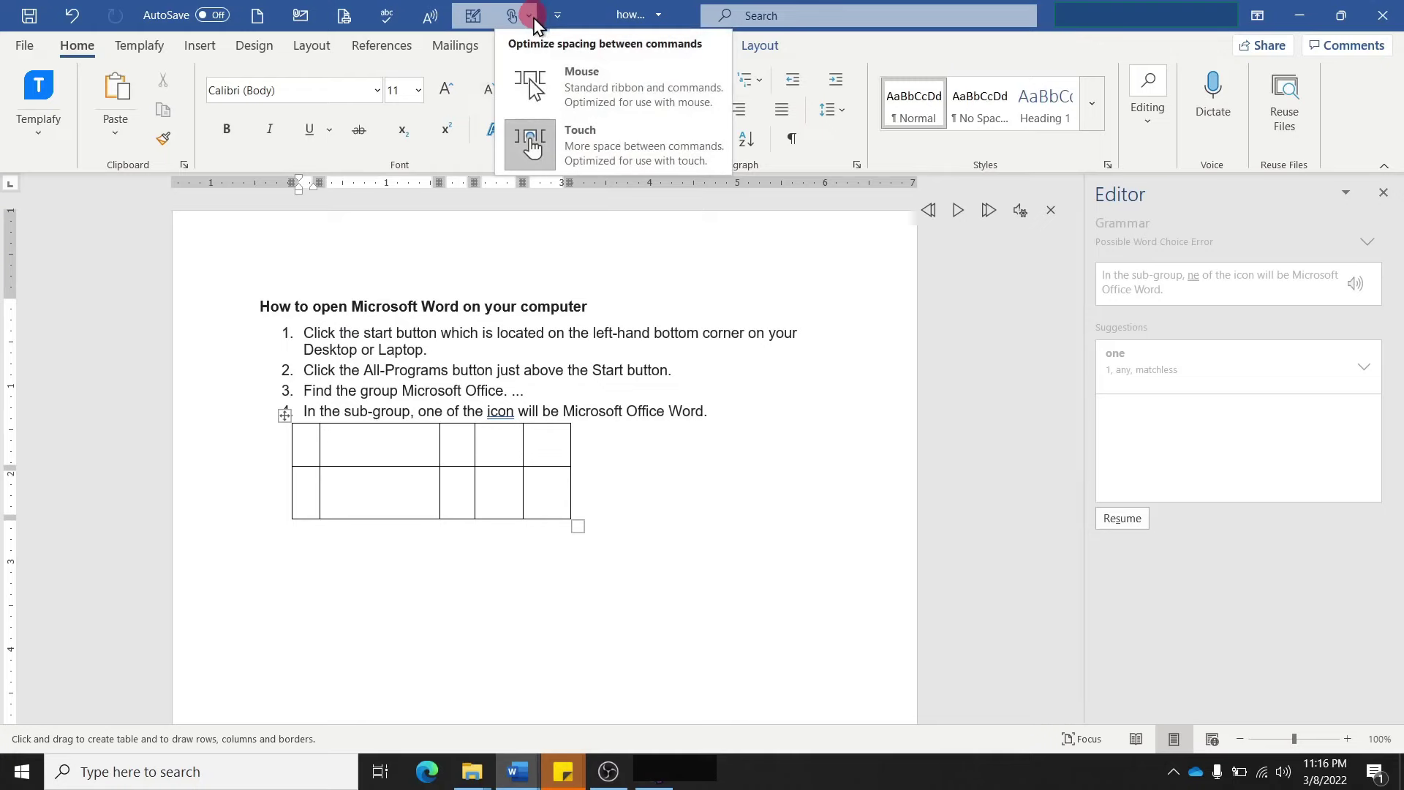
left_click(534, 89)
left_click(533, 89)
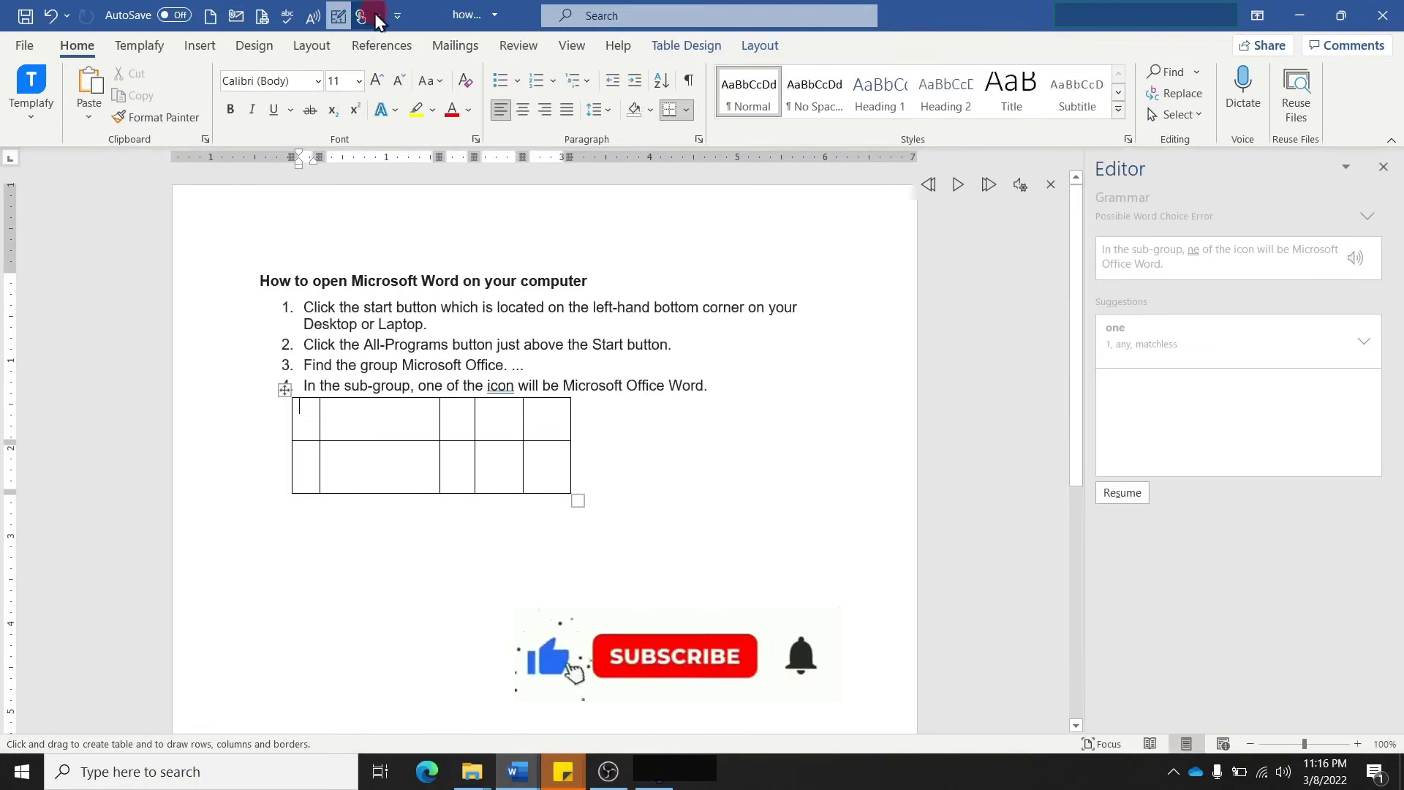
In Word Options' Quick Access Toolbar settings, add Text Styles to the toolbar
left_click(397, 15)
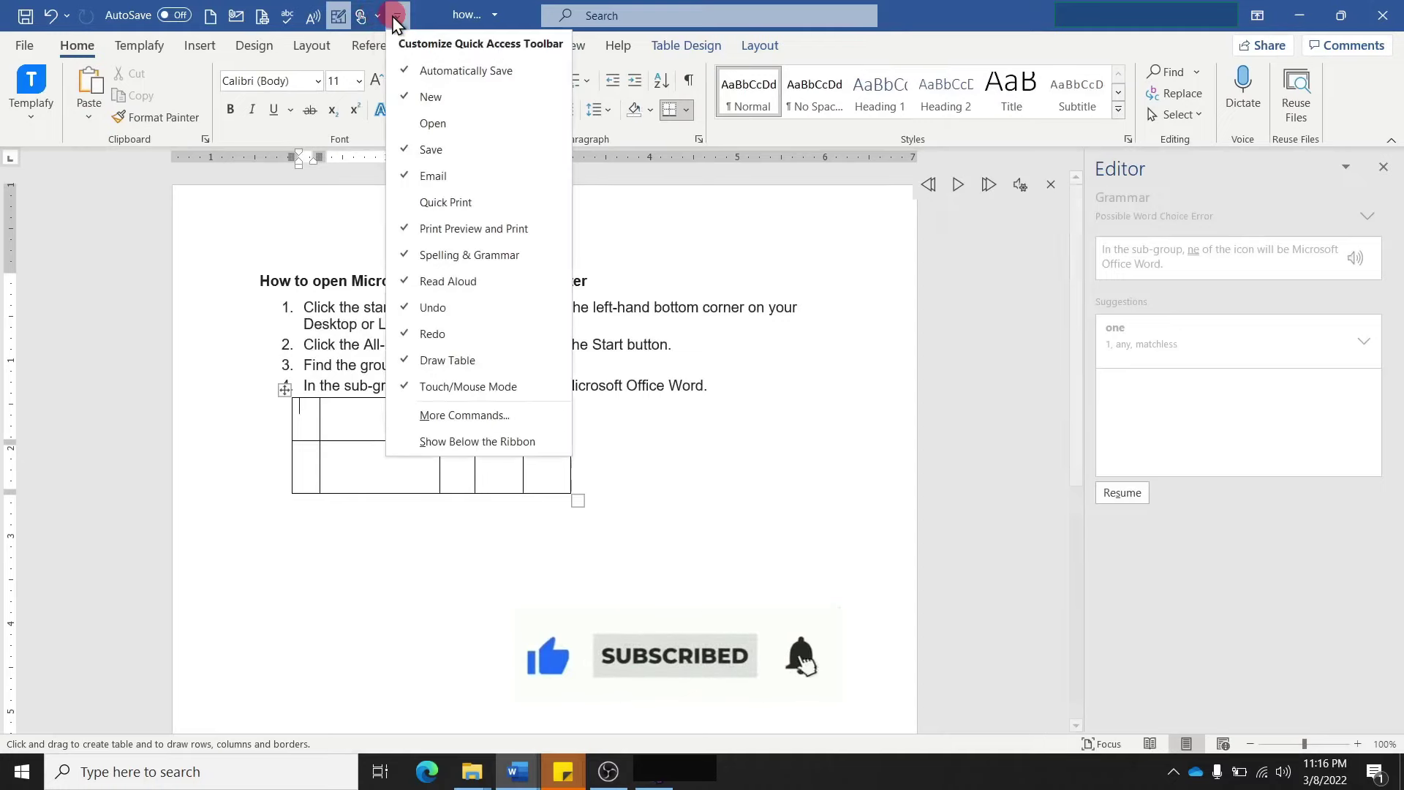
left_click(446, 416)
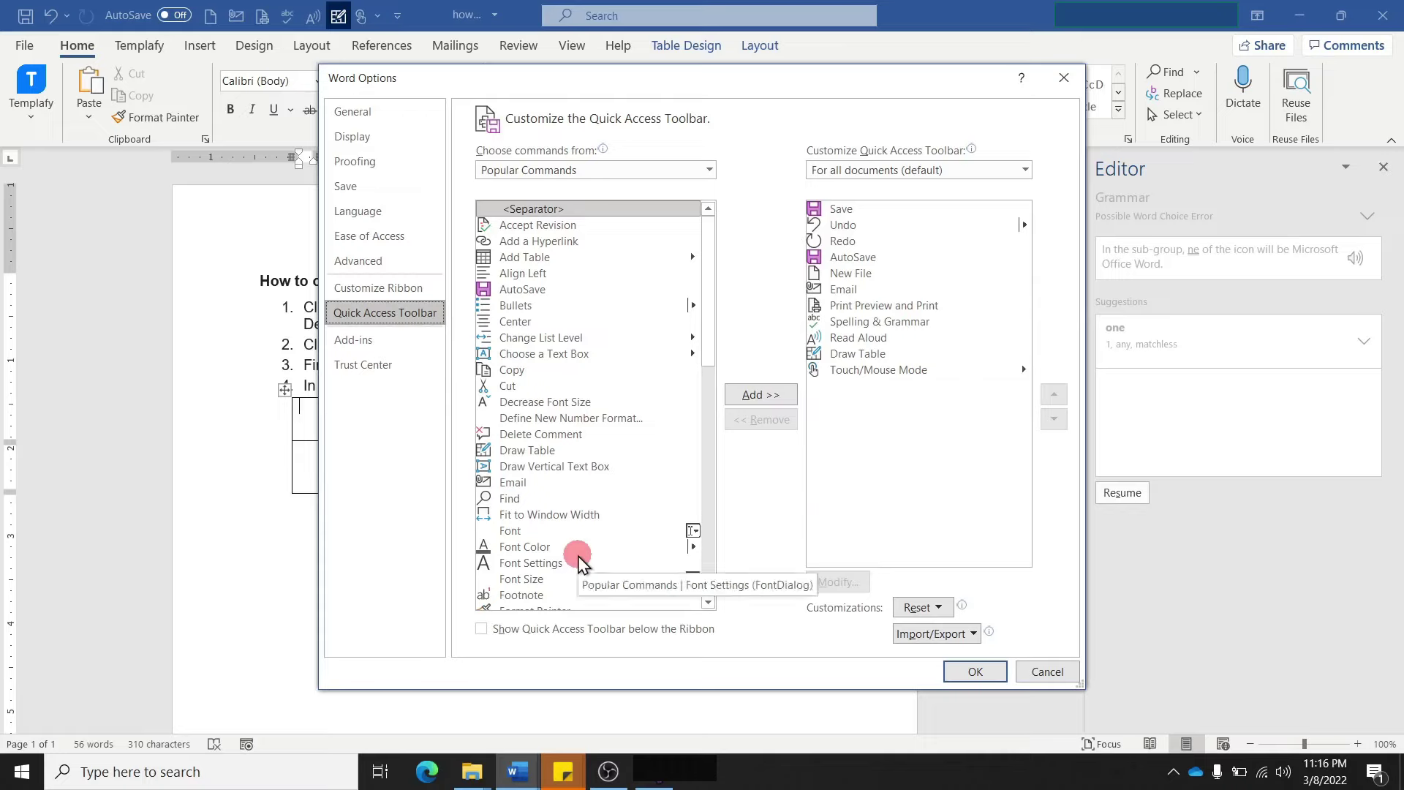
scroll(578, 512, "down", 10)
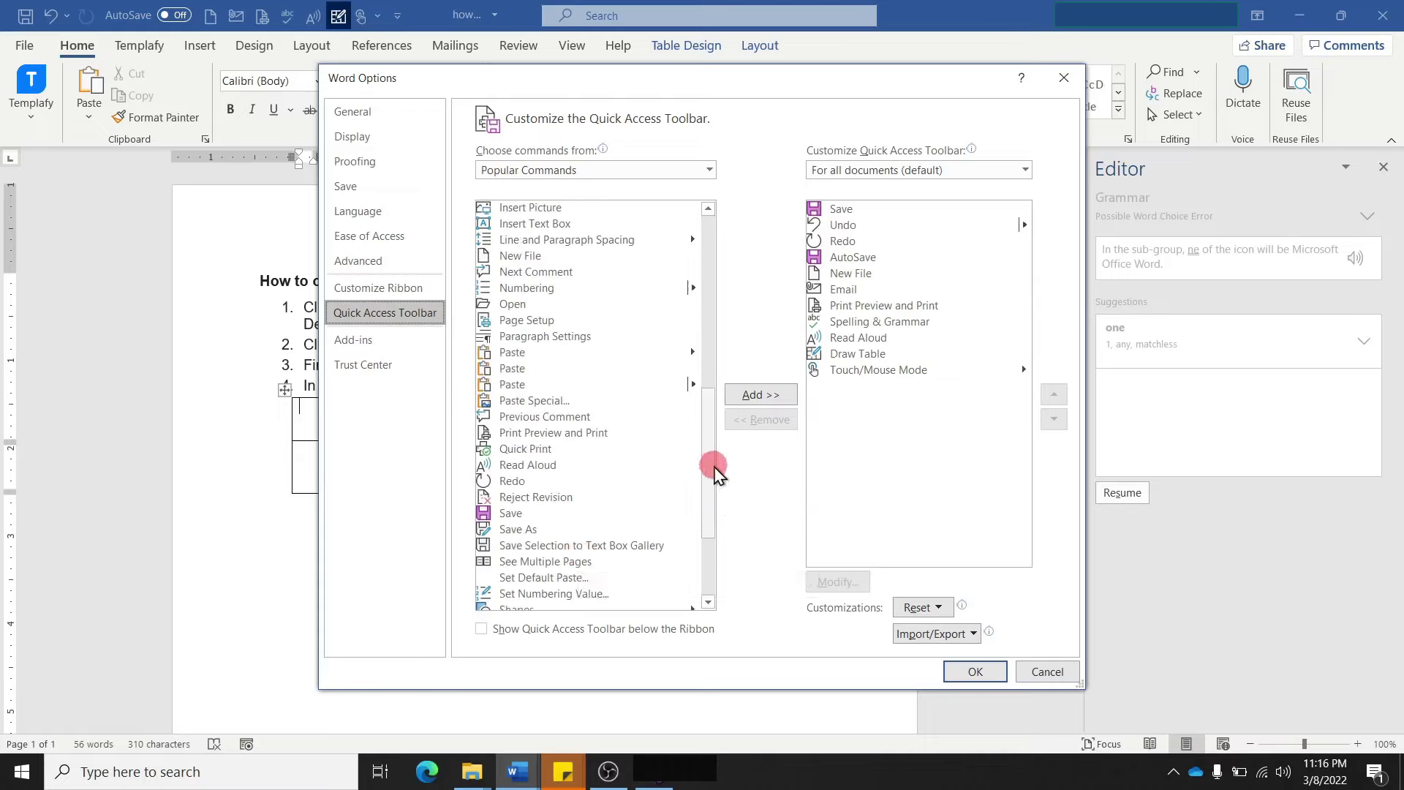
mouse_move(706, 483)
left_mouse_down()
mouse_move(715, 539)
mouse_move(711, 285)
mouse_move(721, 543)
left_mouse_up()
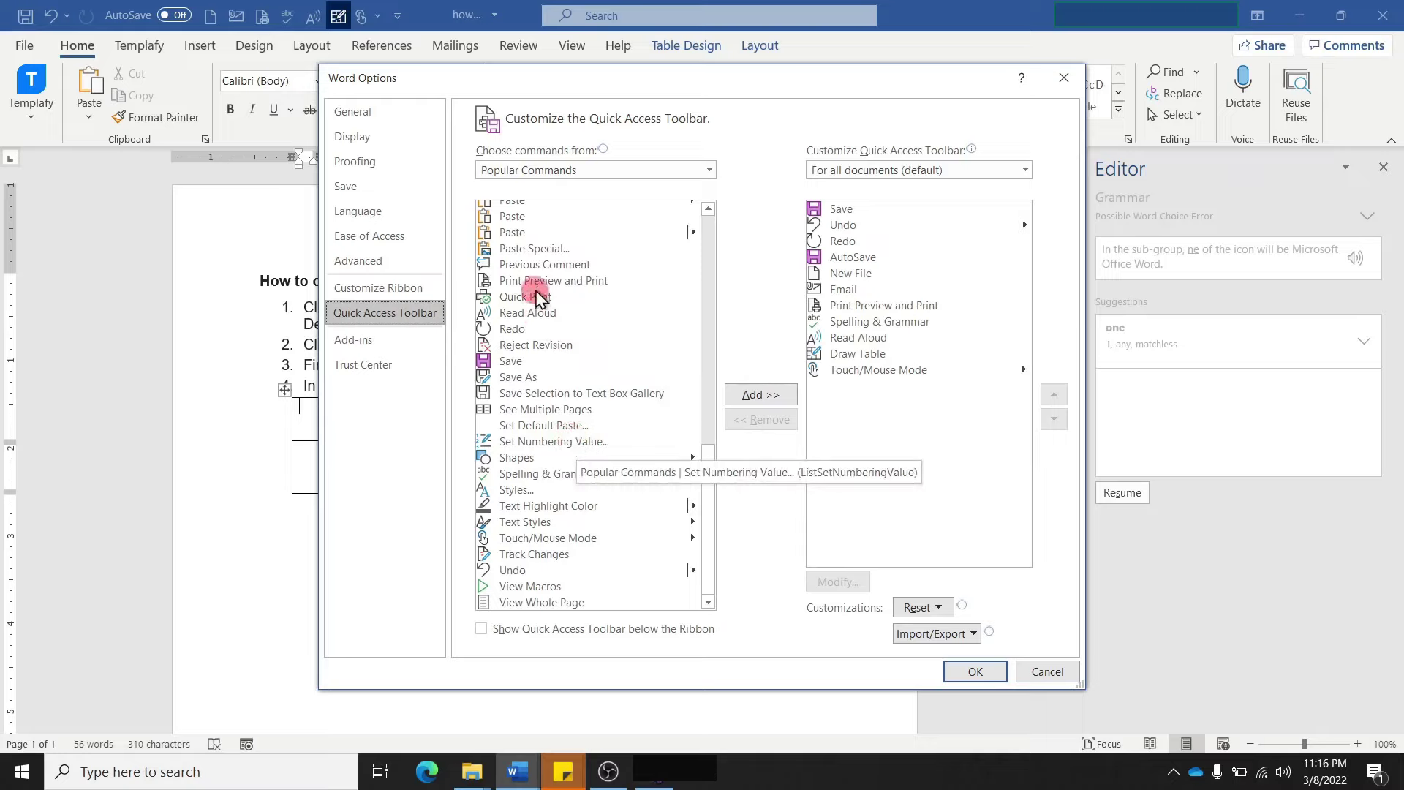
left_click(541, 524)
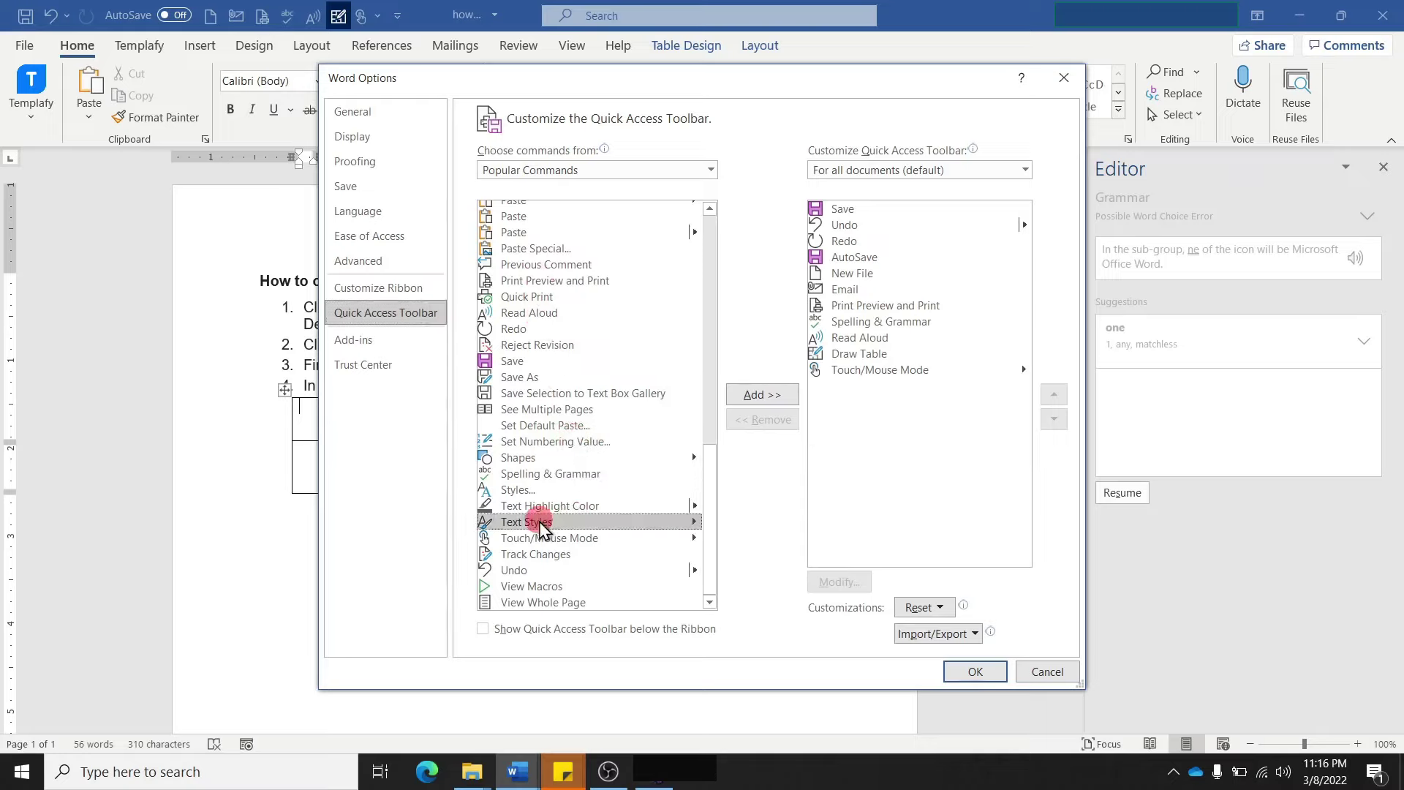
left_click(762, 394)
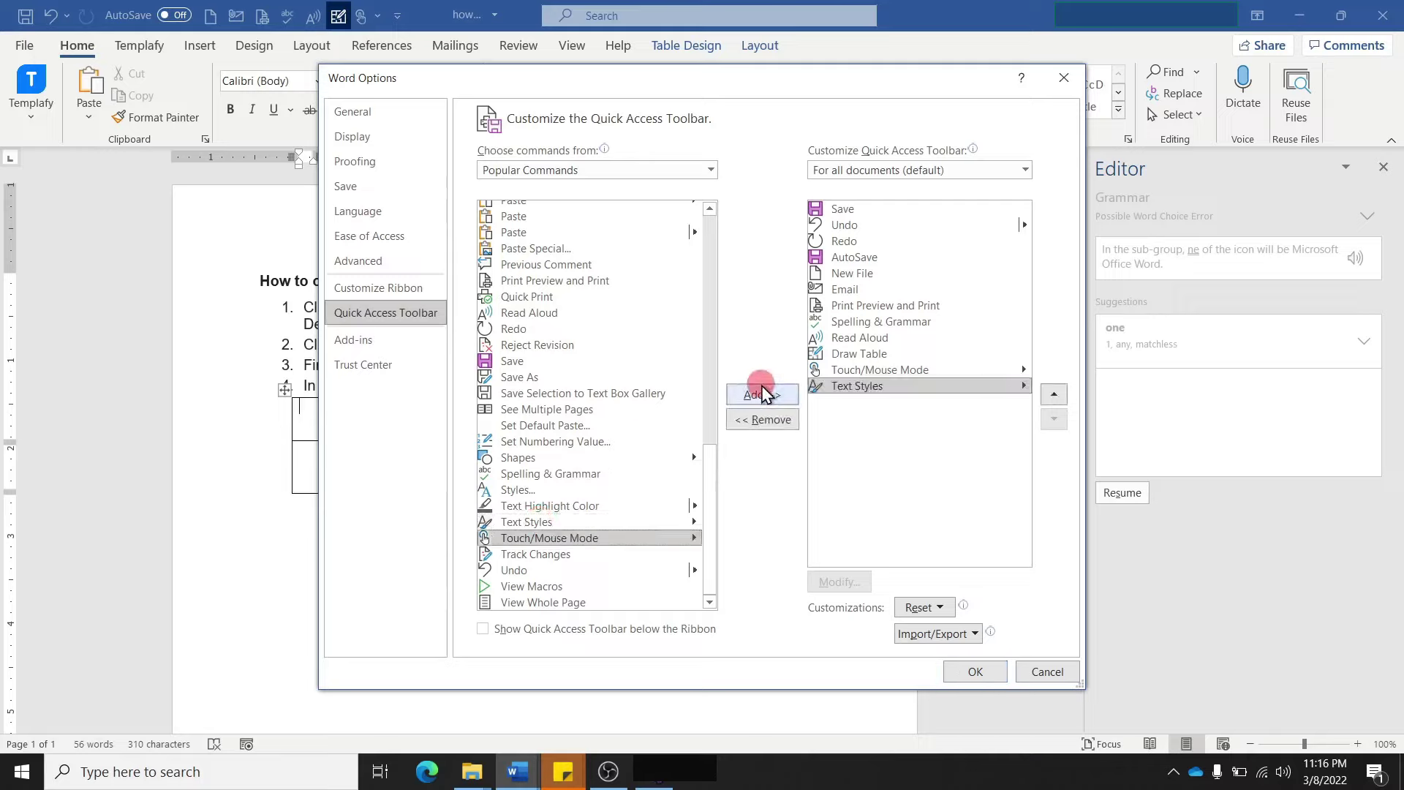
Remove Draw Table, move Save below Undo and Redo, and apply with OK
left_click(919, 388)
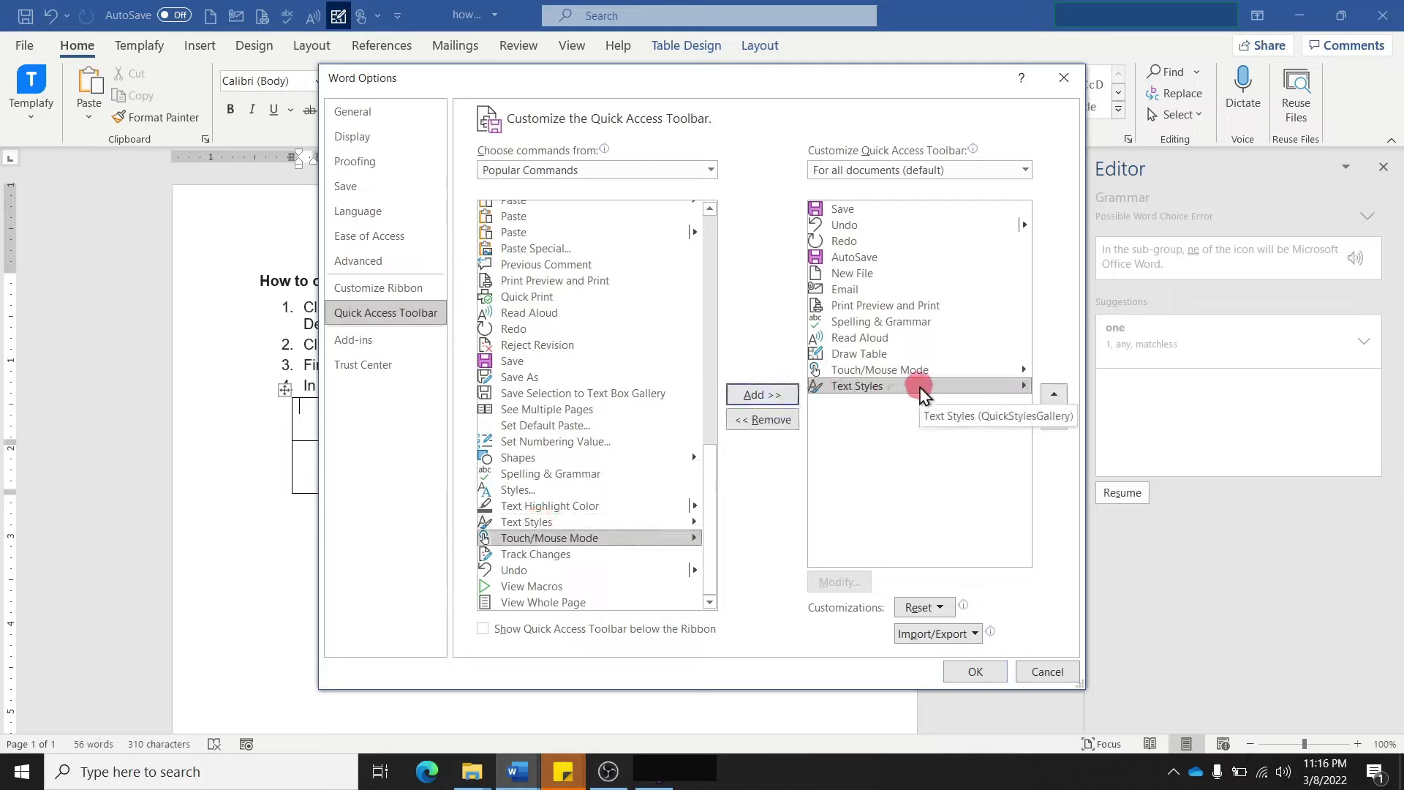
left_click(696, 233)
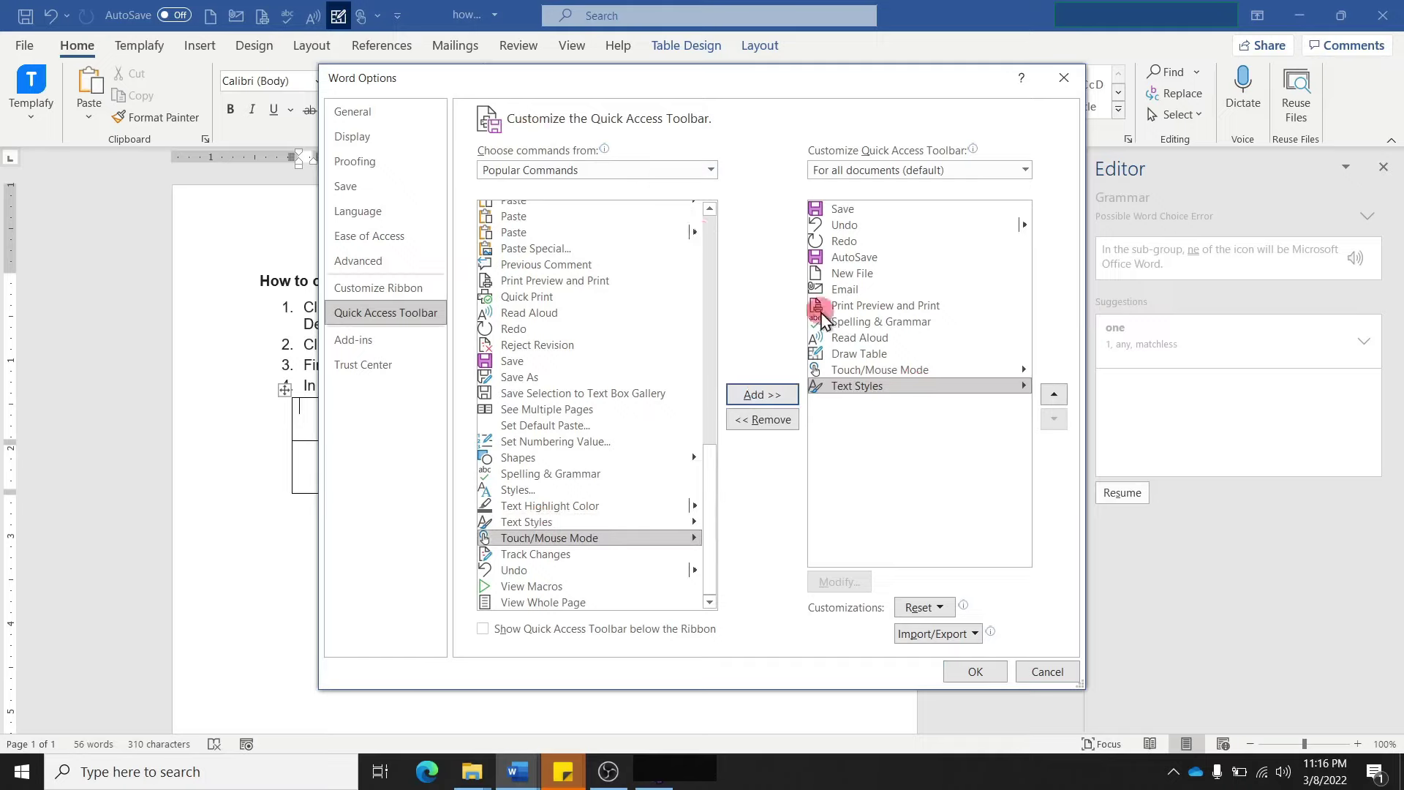
left_click(871, 354)
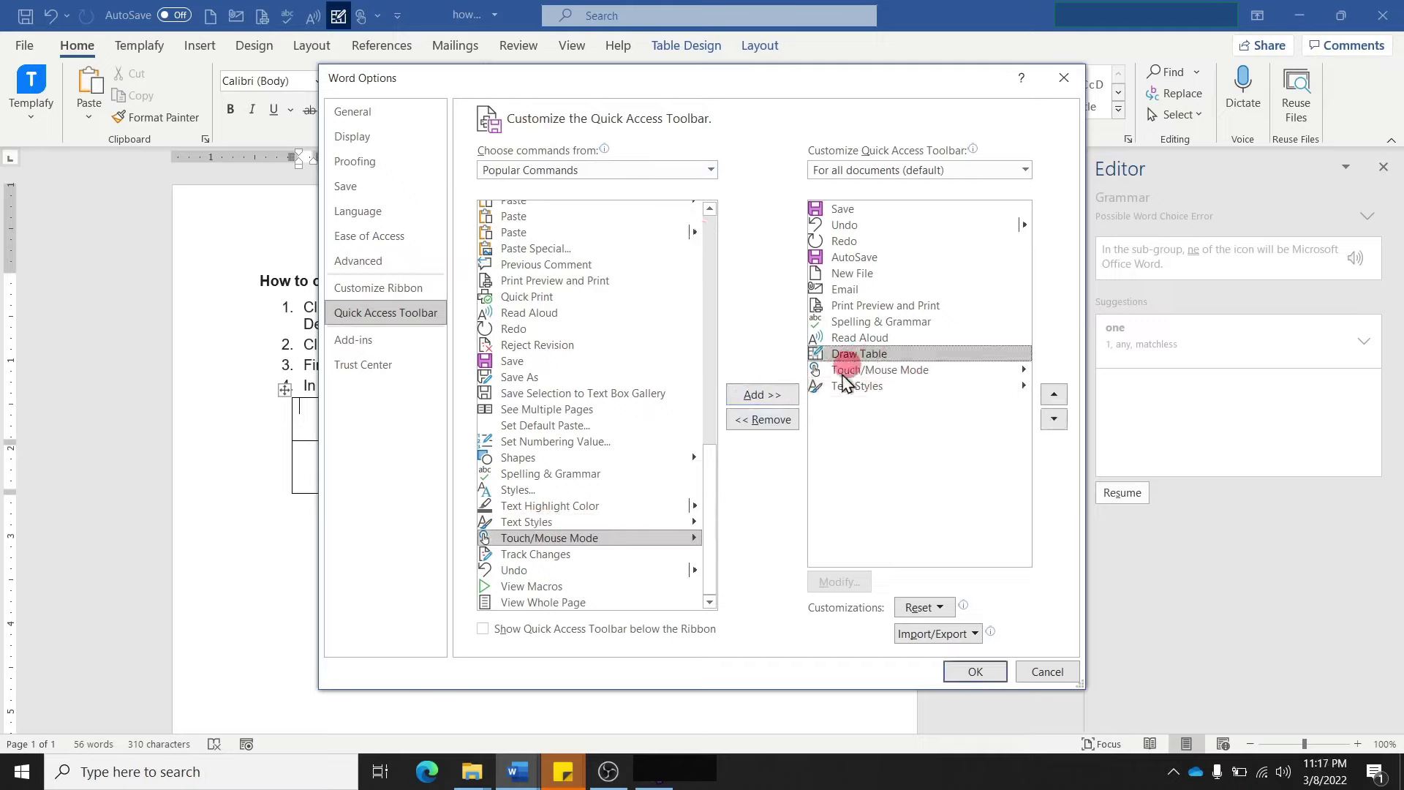
left_click(783, 425)
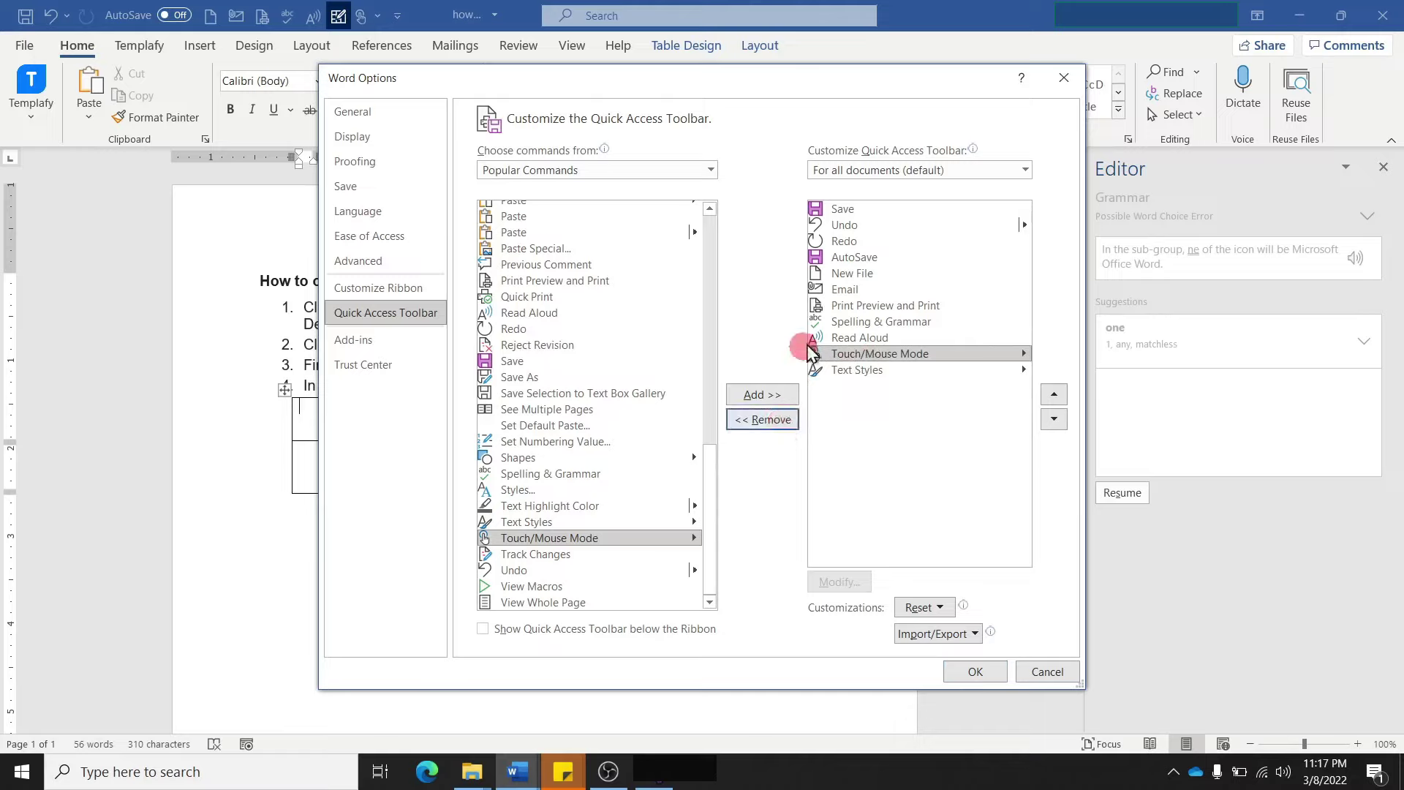
left_click(852, 210)
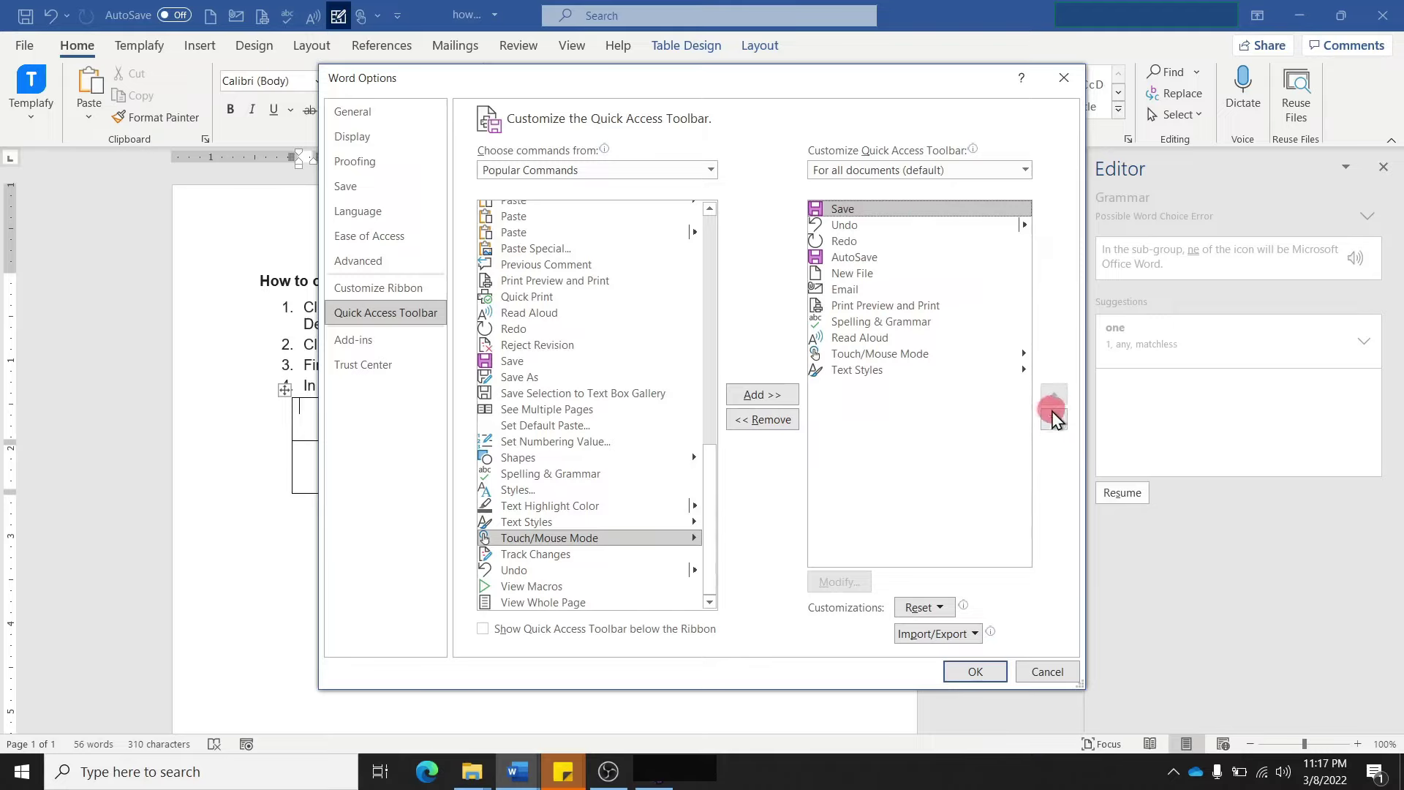
left_click(1054, 419)
left_click(1056, 420)
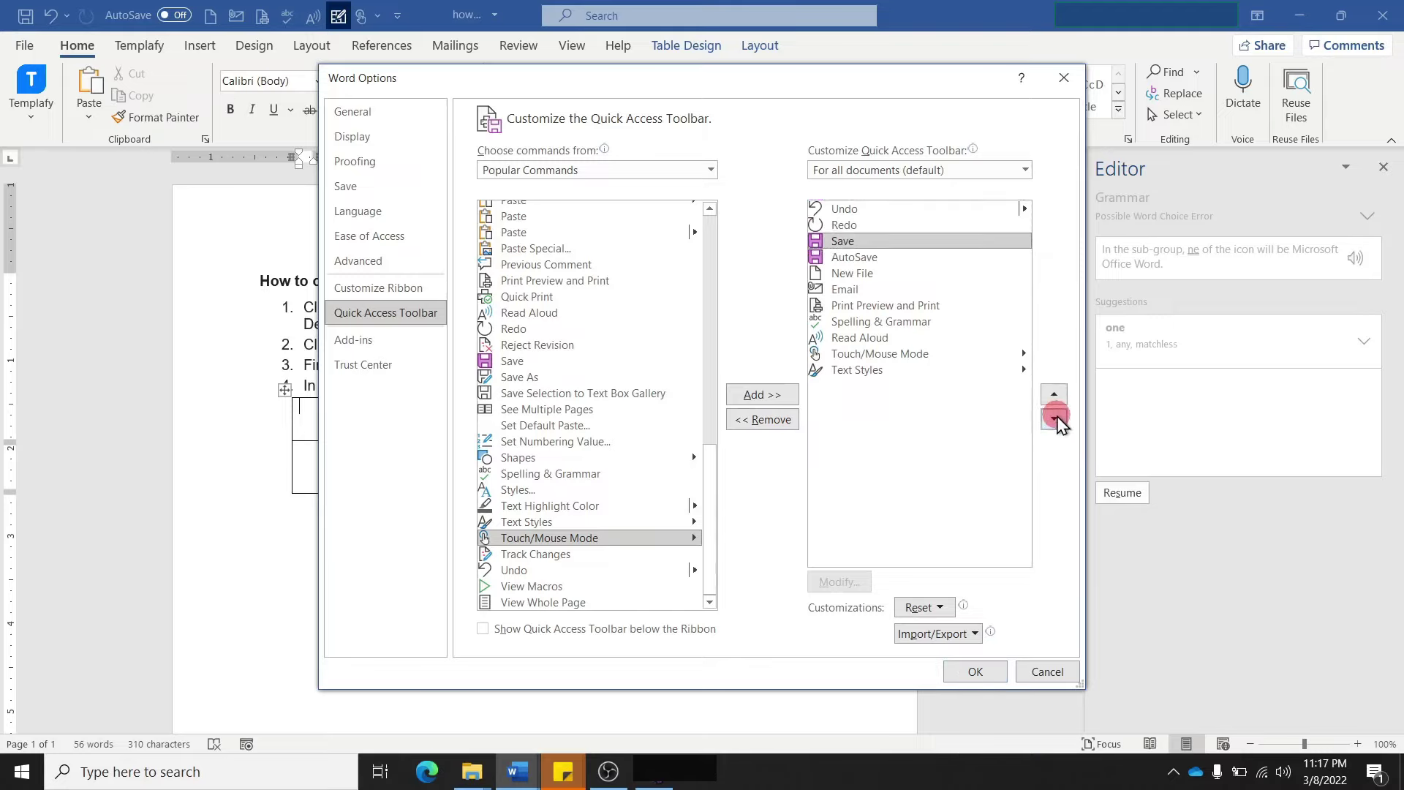
left_click(995, 673)
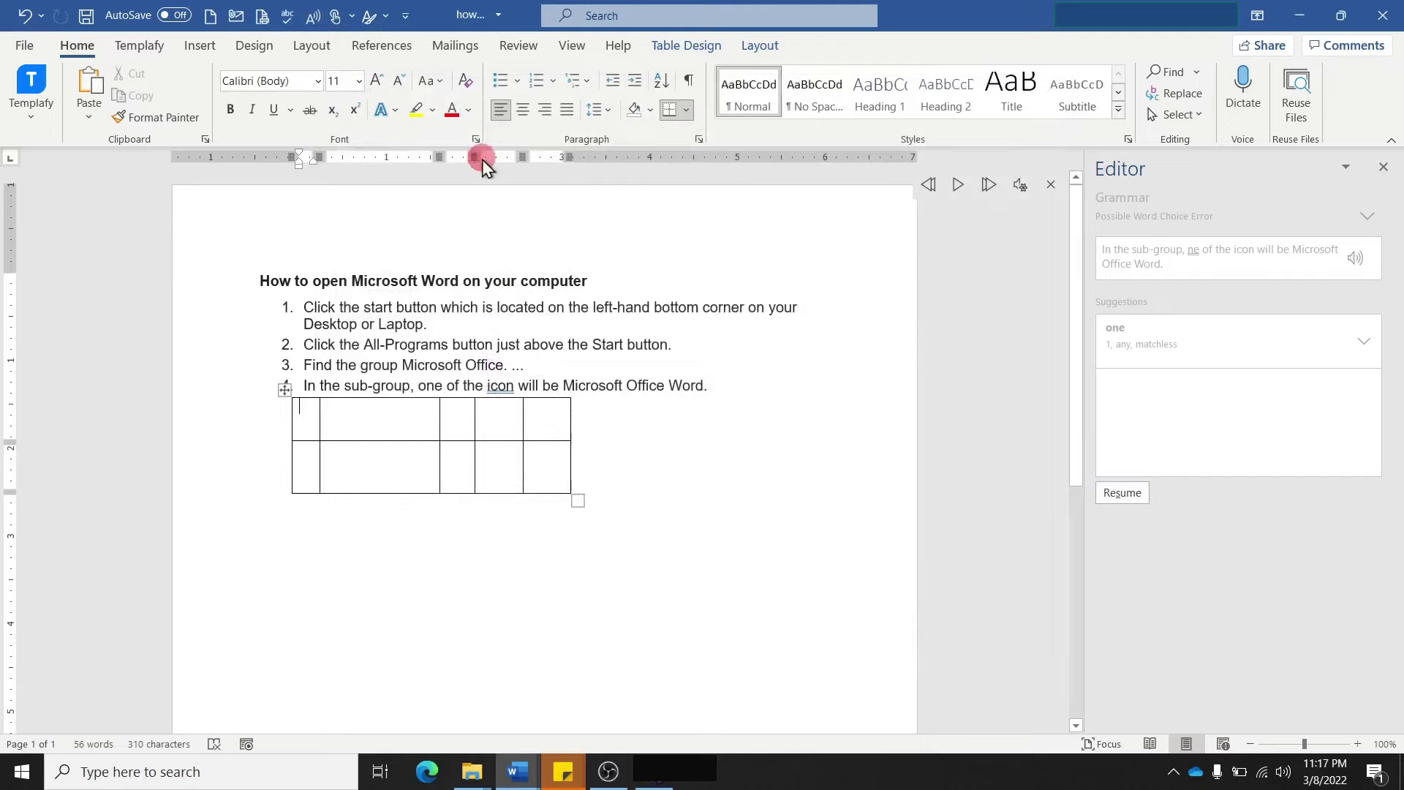
Save the document, then reset only the Quick Access Toolbar to AutoSave, Save, Undo and Redo
left_click(91, 17)
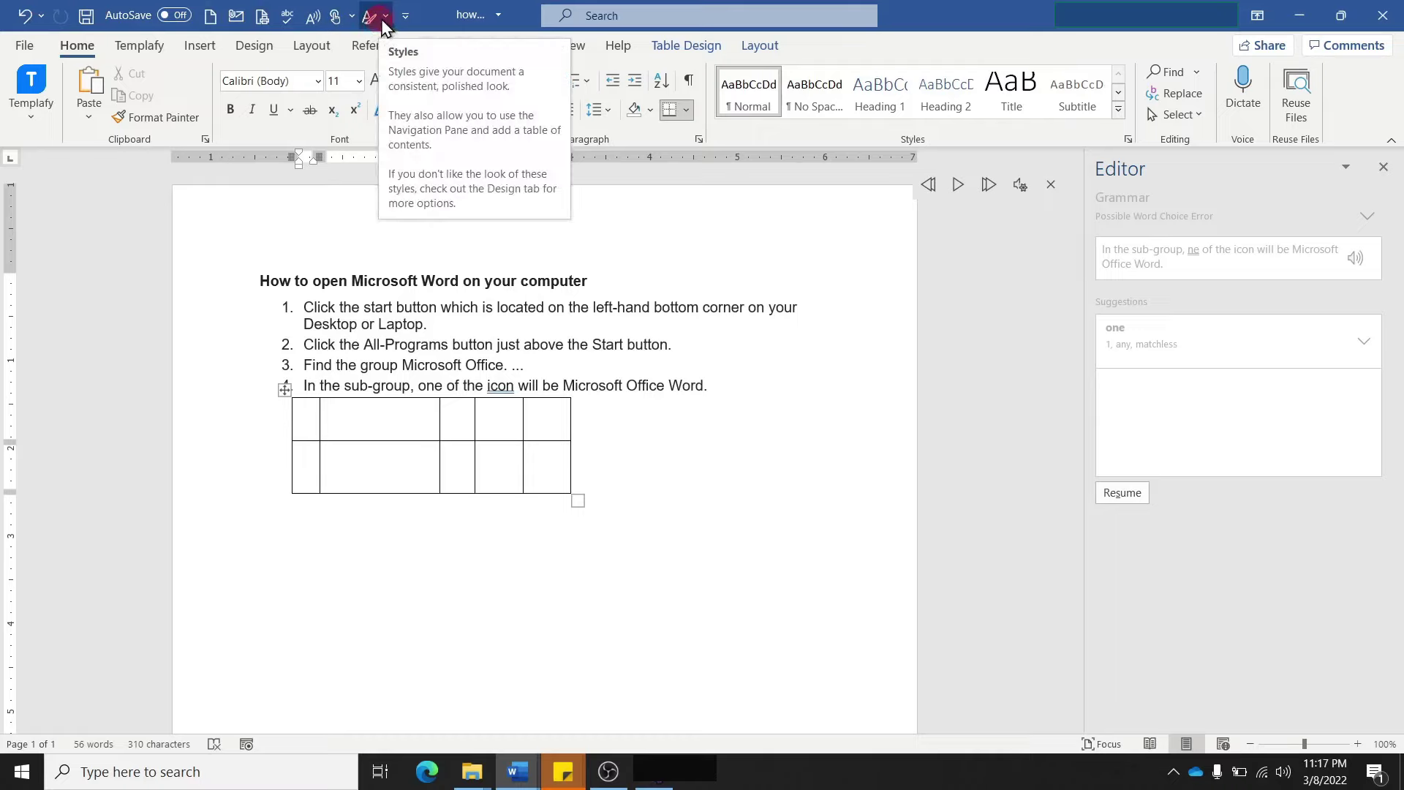
left_click(406, 15)
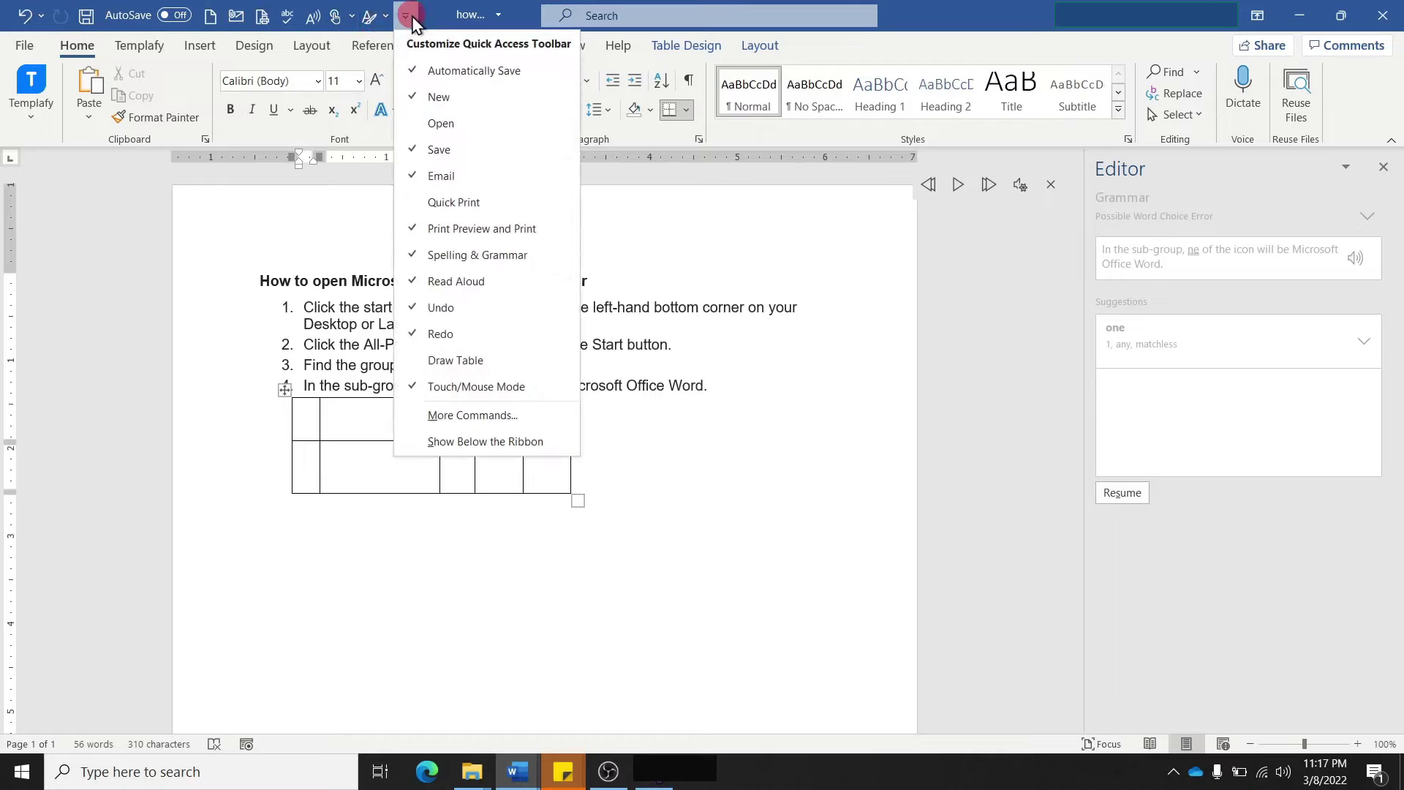
left_click(469, 415)
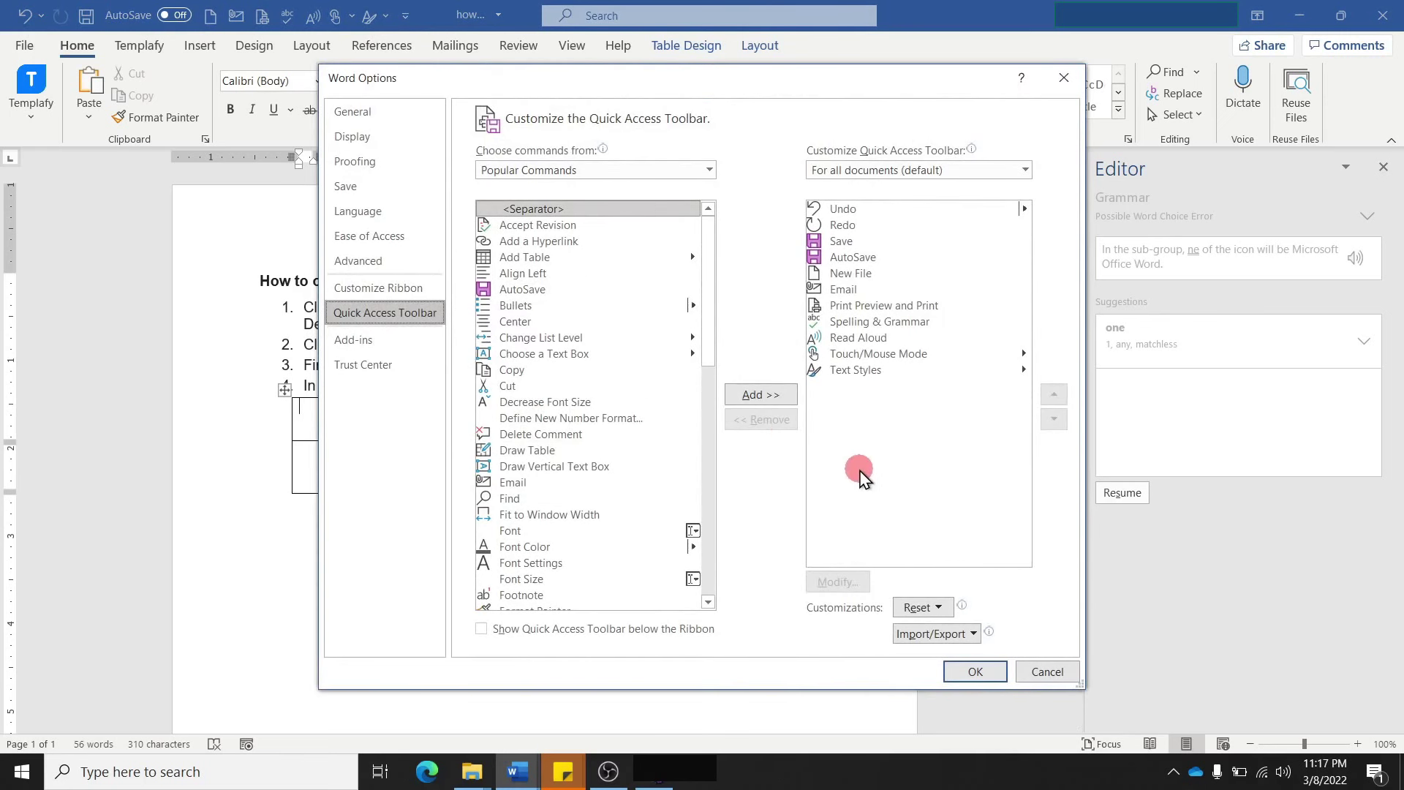
left_click(939, 608)
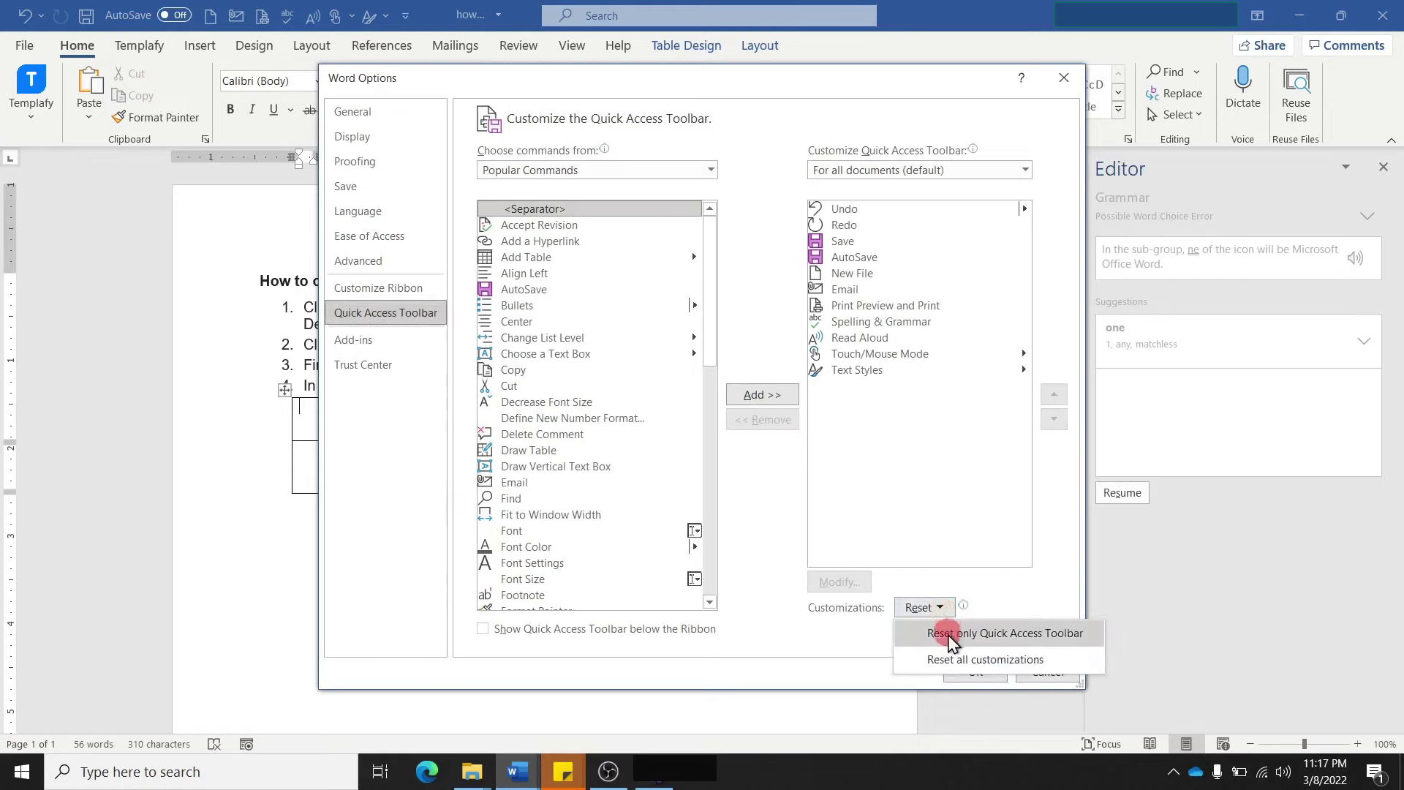
left_click(944, 635)
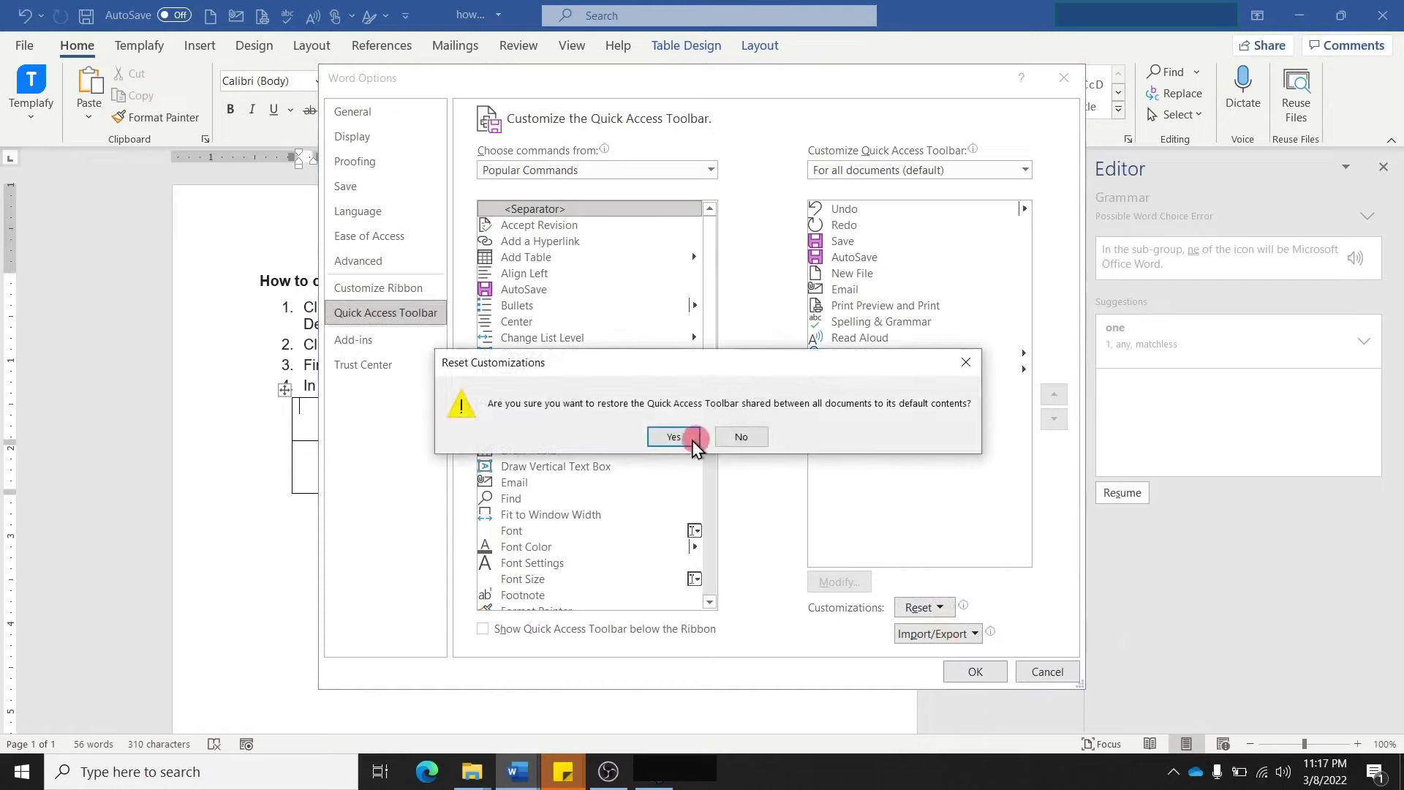
left_click(672, 438)
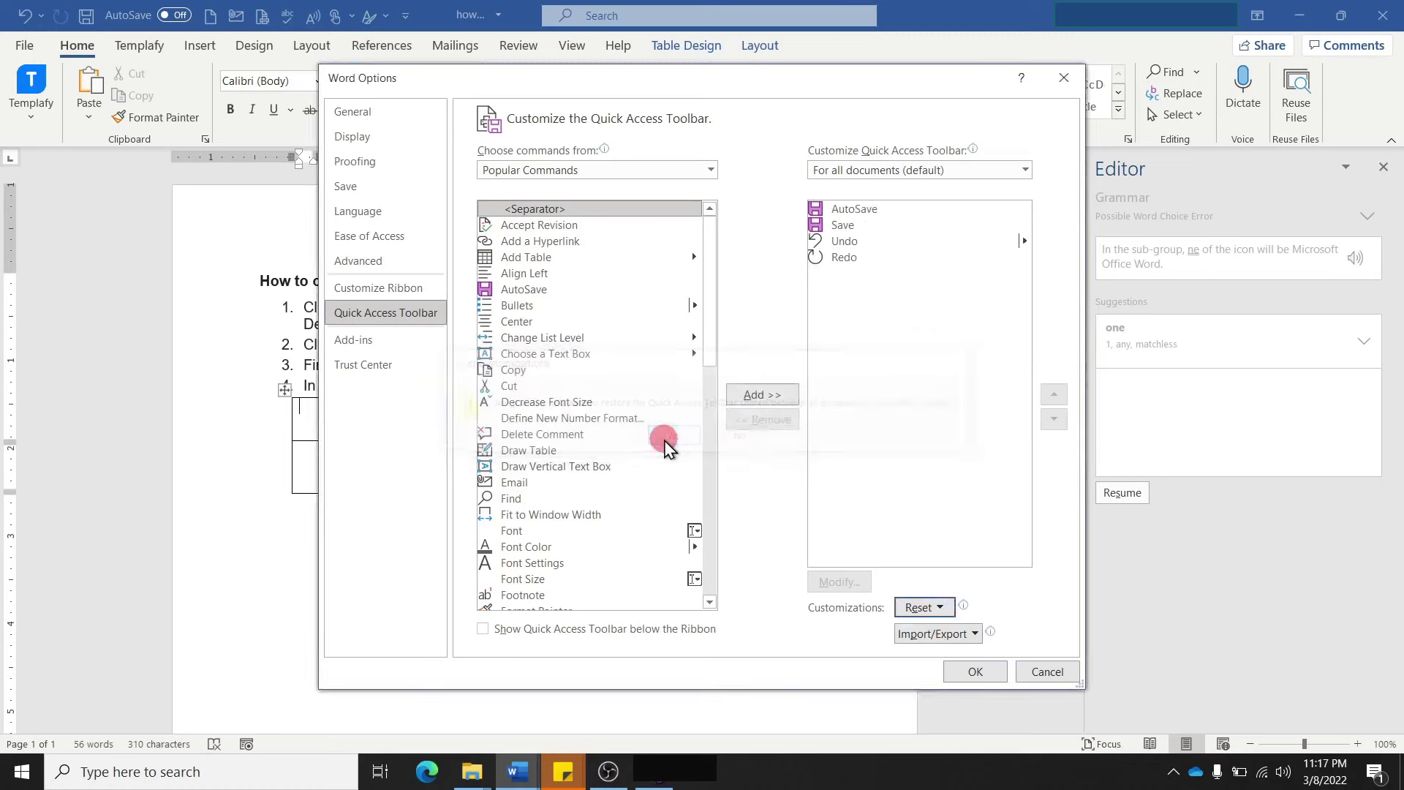
left_click(967, 673)
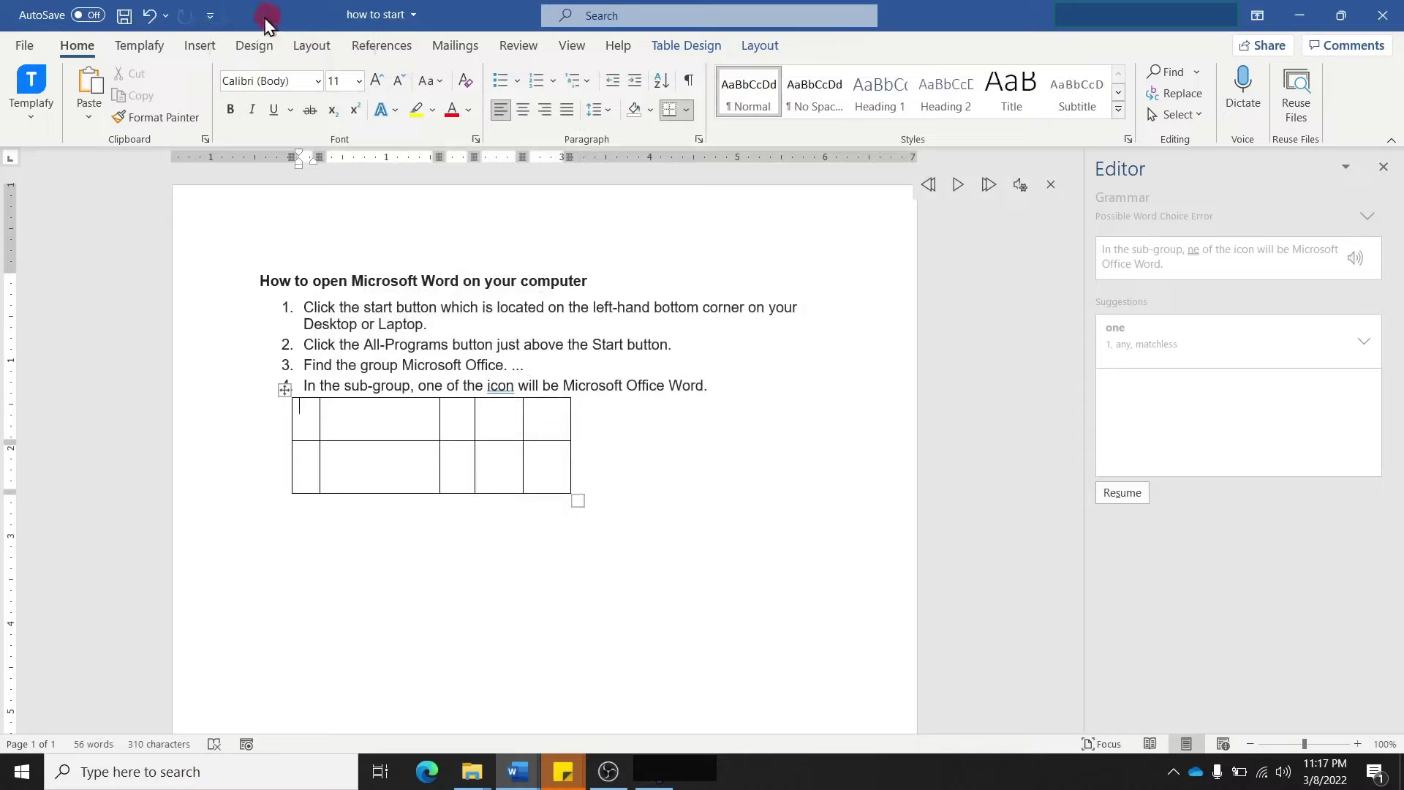
Move the Quick Access Toolbar below the ribbon, then back above it
left_click(210, 16)
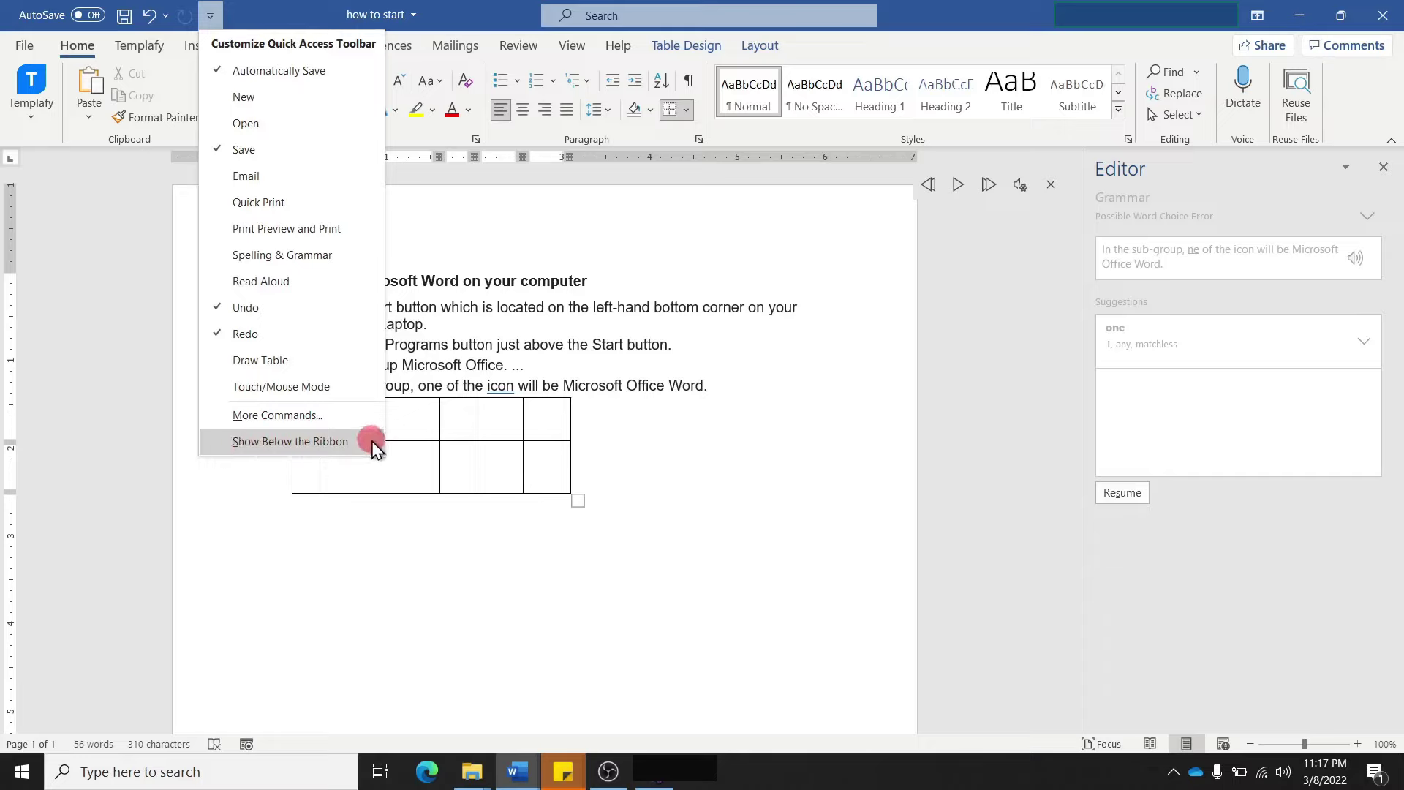
left_click(462, 205)
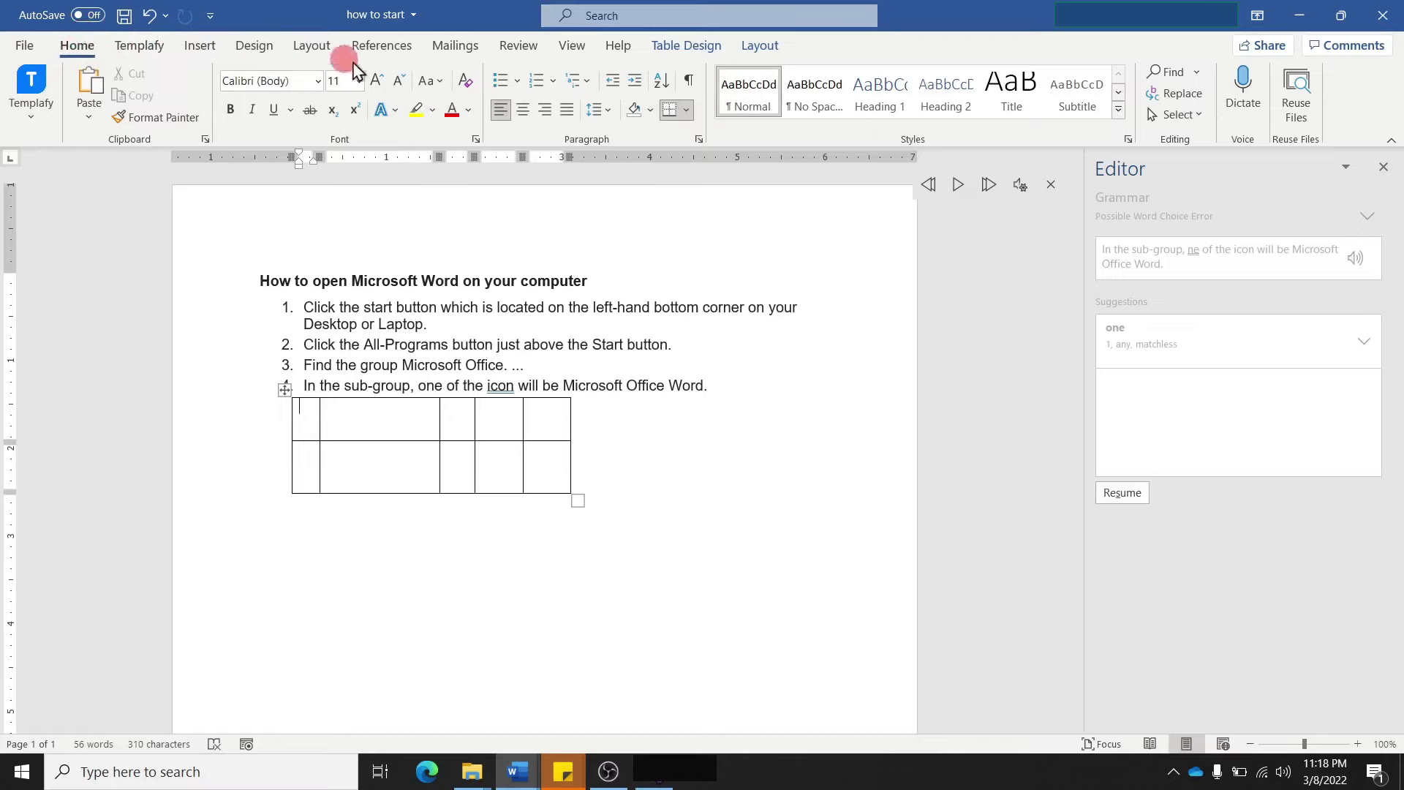
left_click(209, 15)
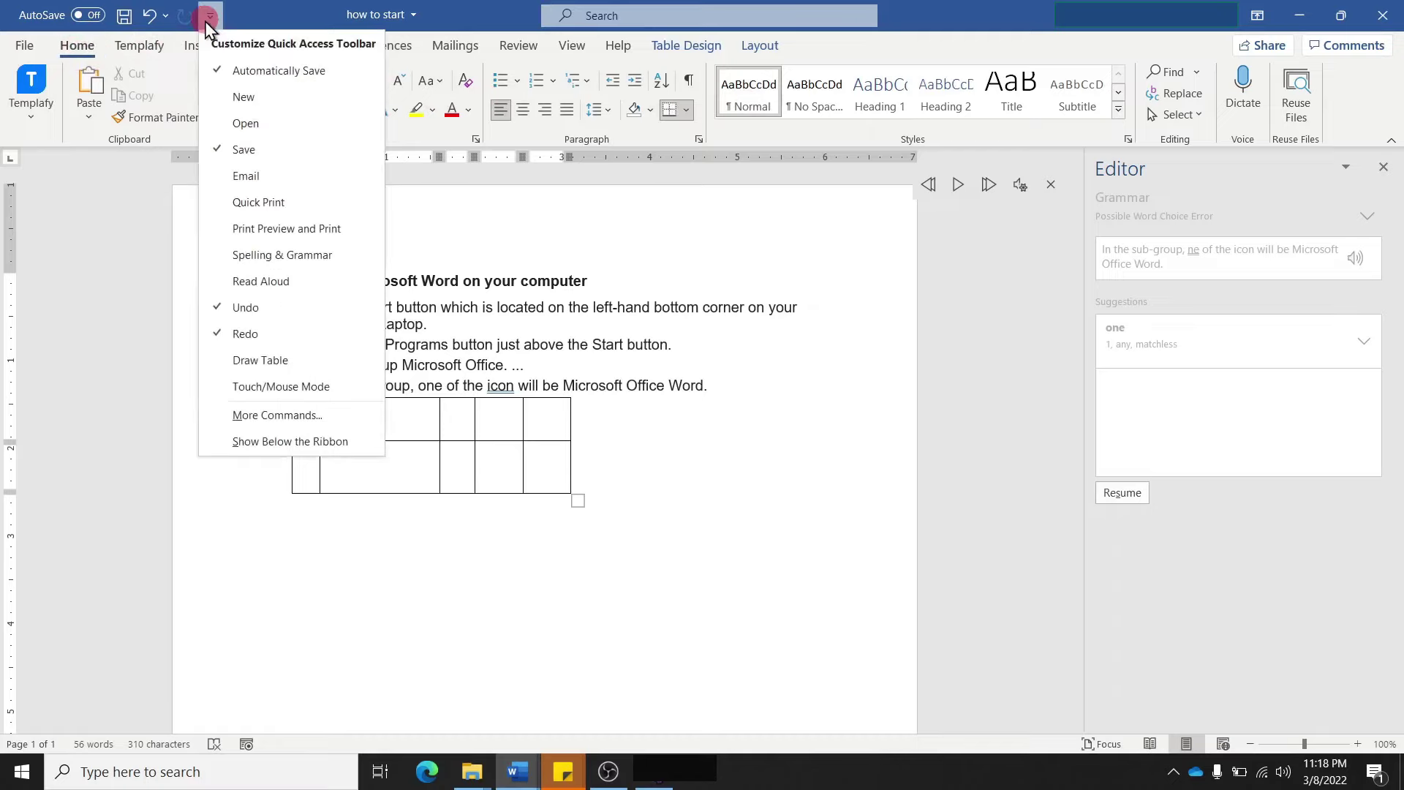
left_click(285, 442)
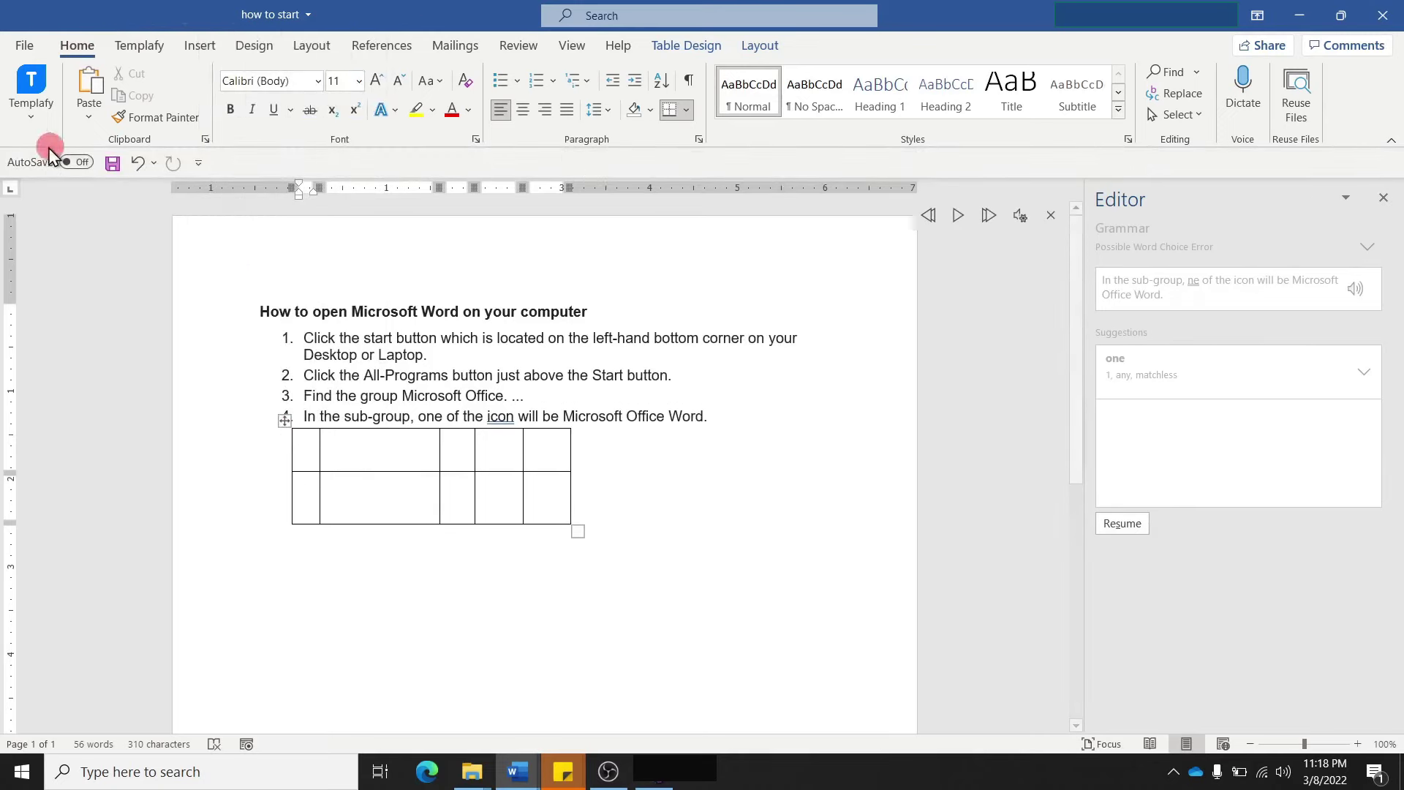
left_click(198, 163)
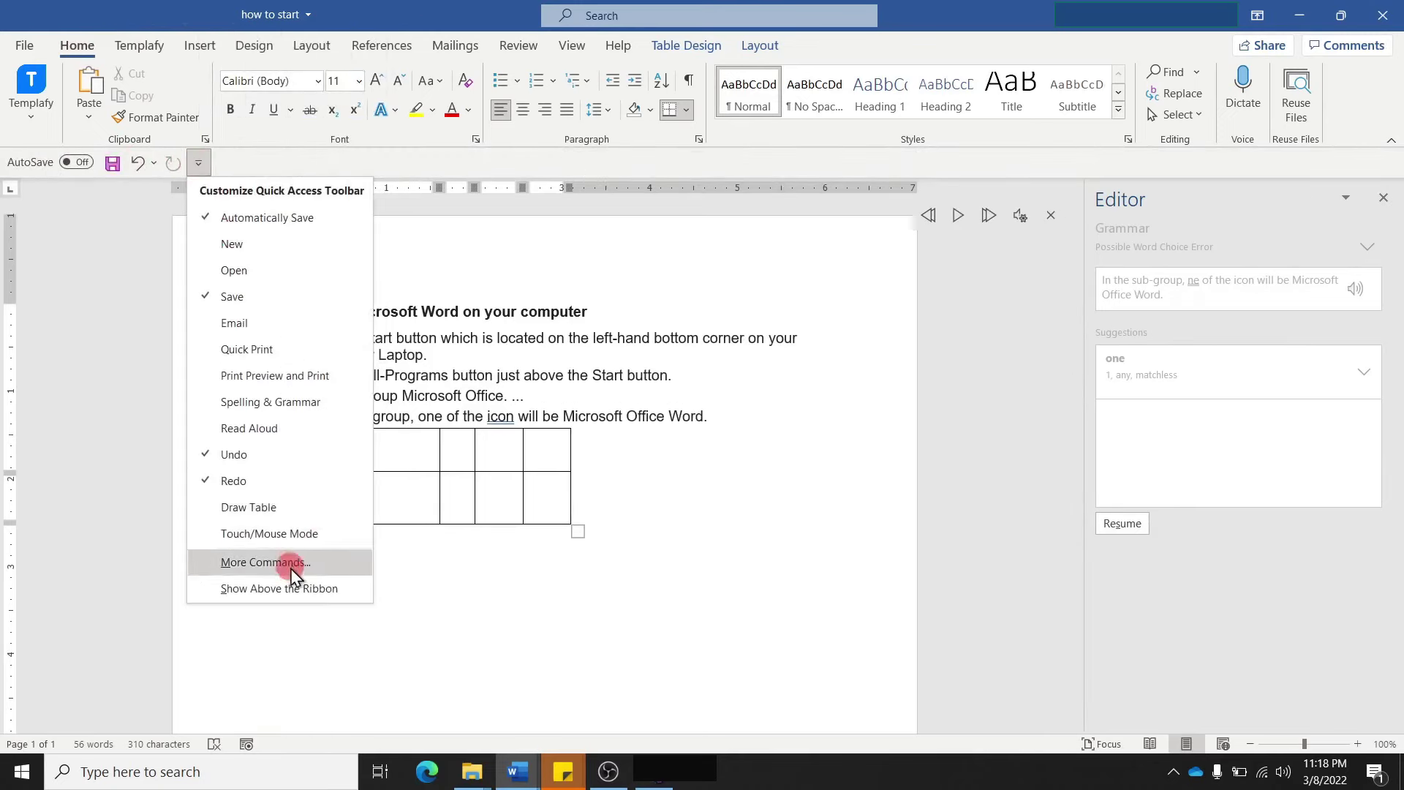
left_click(288, 588)
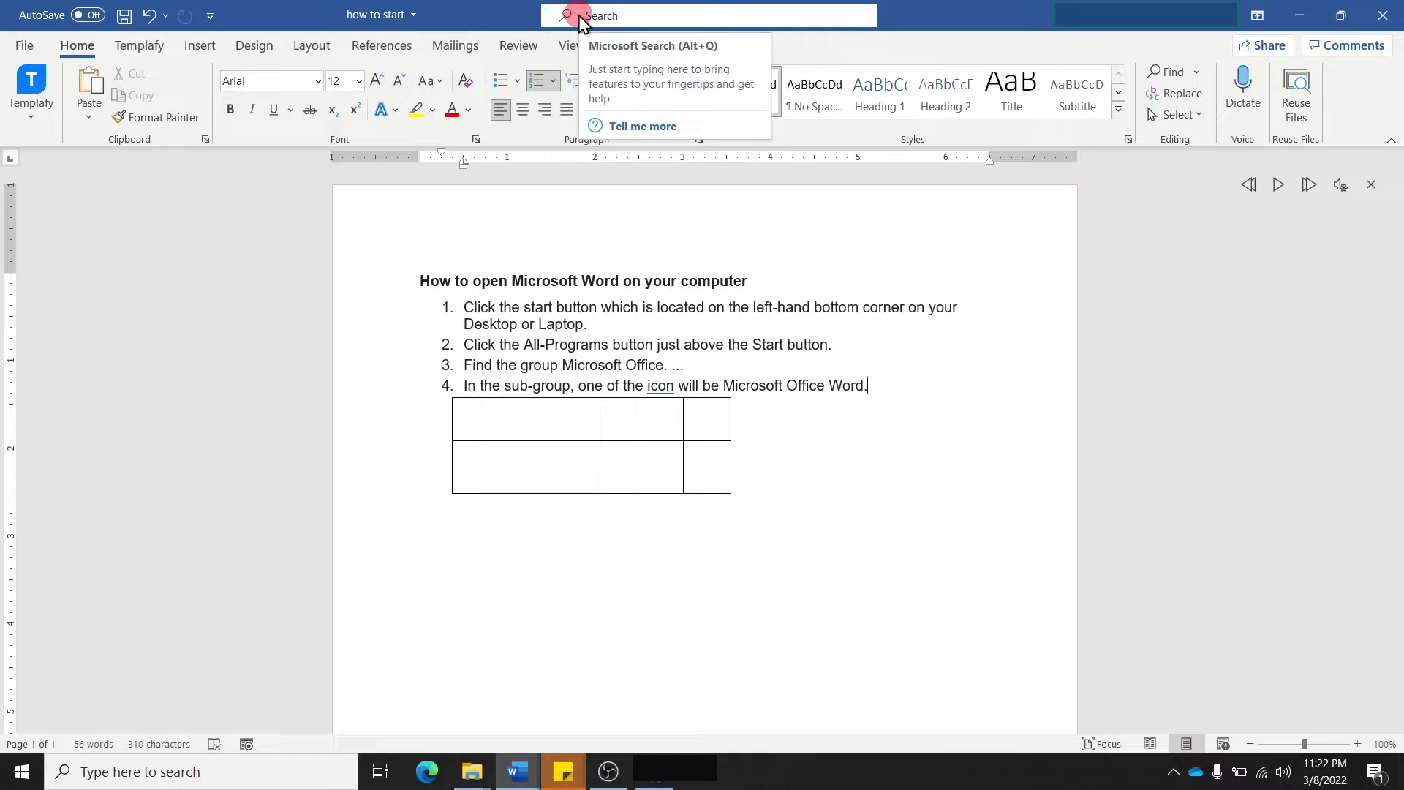
Search Word's features and help for 'word' in the title-bar Microsoft Search box
left_click(579, 15)
type("wor")
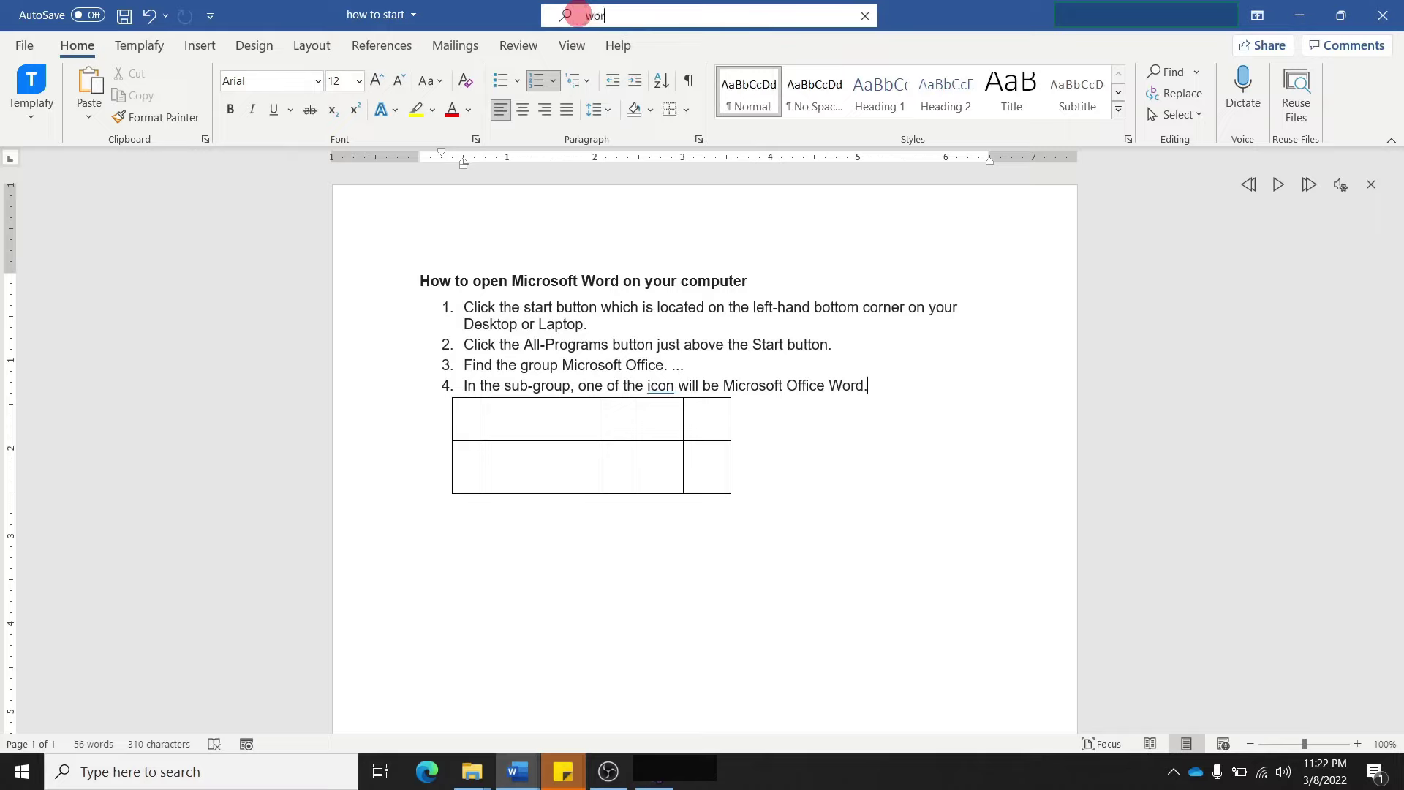
type("d")
left_click_drag(582, 19, 600, 25)
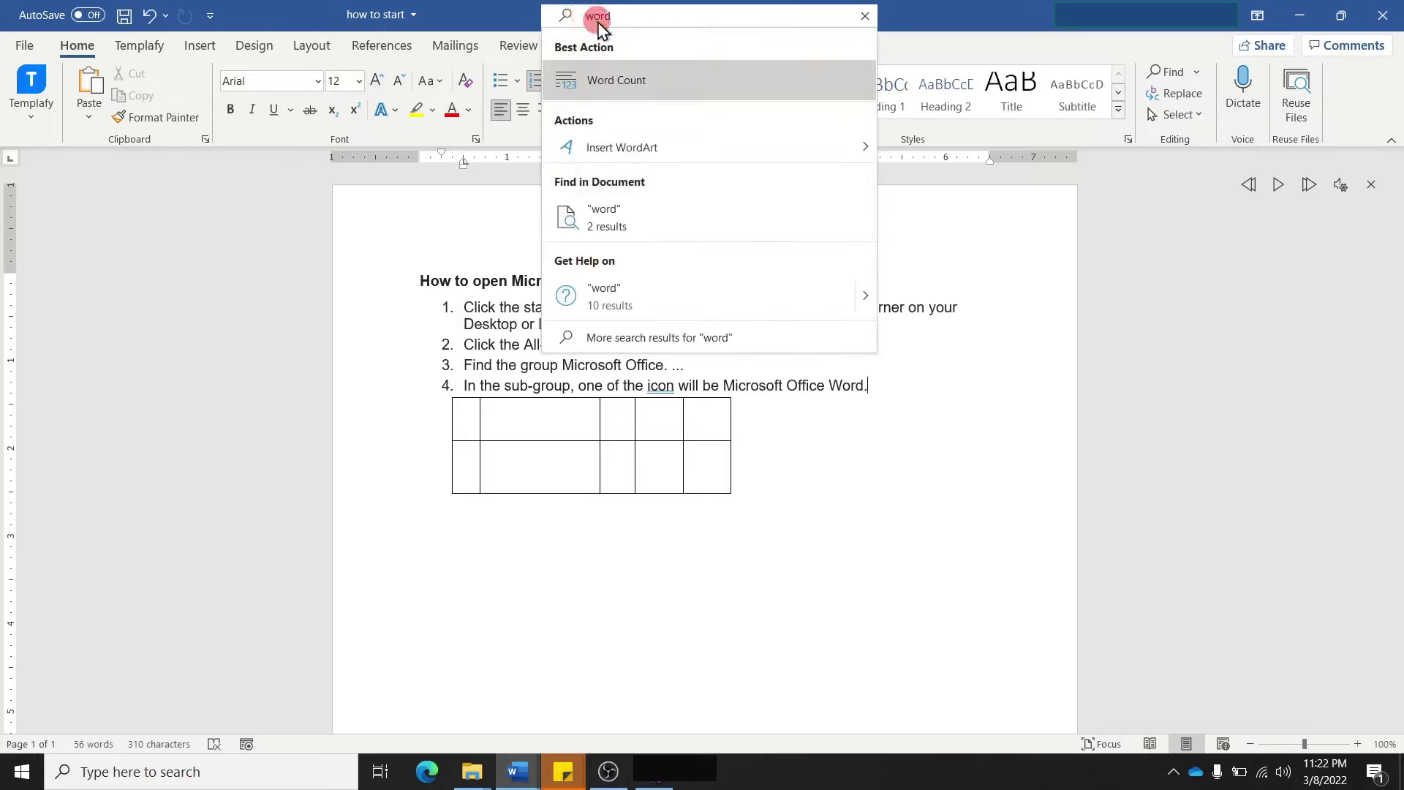
left_click(644, 80)
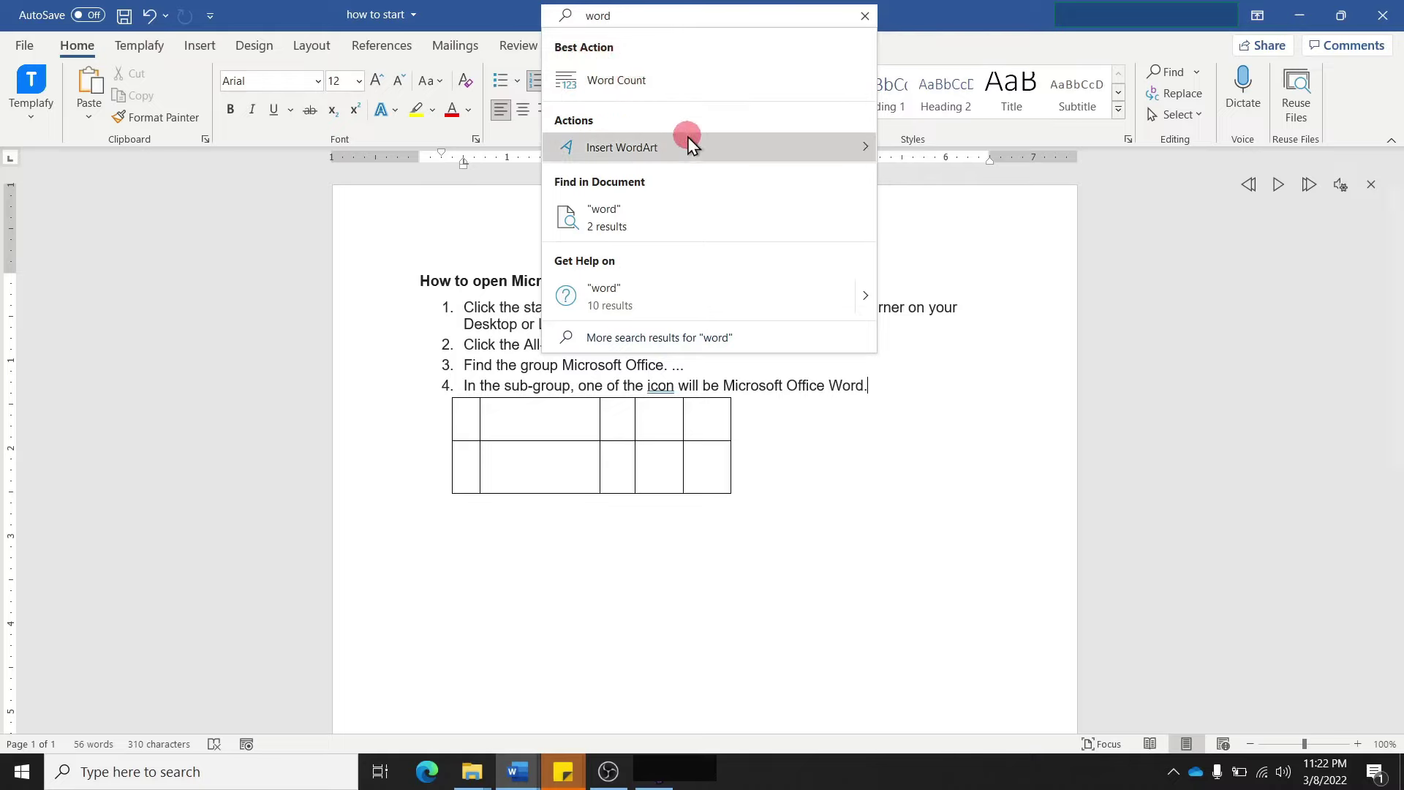
mouse_move(659, 336)
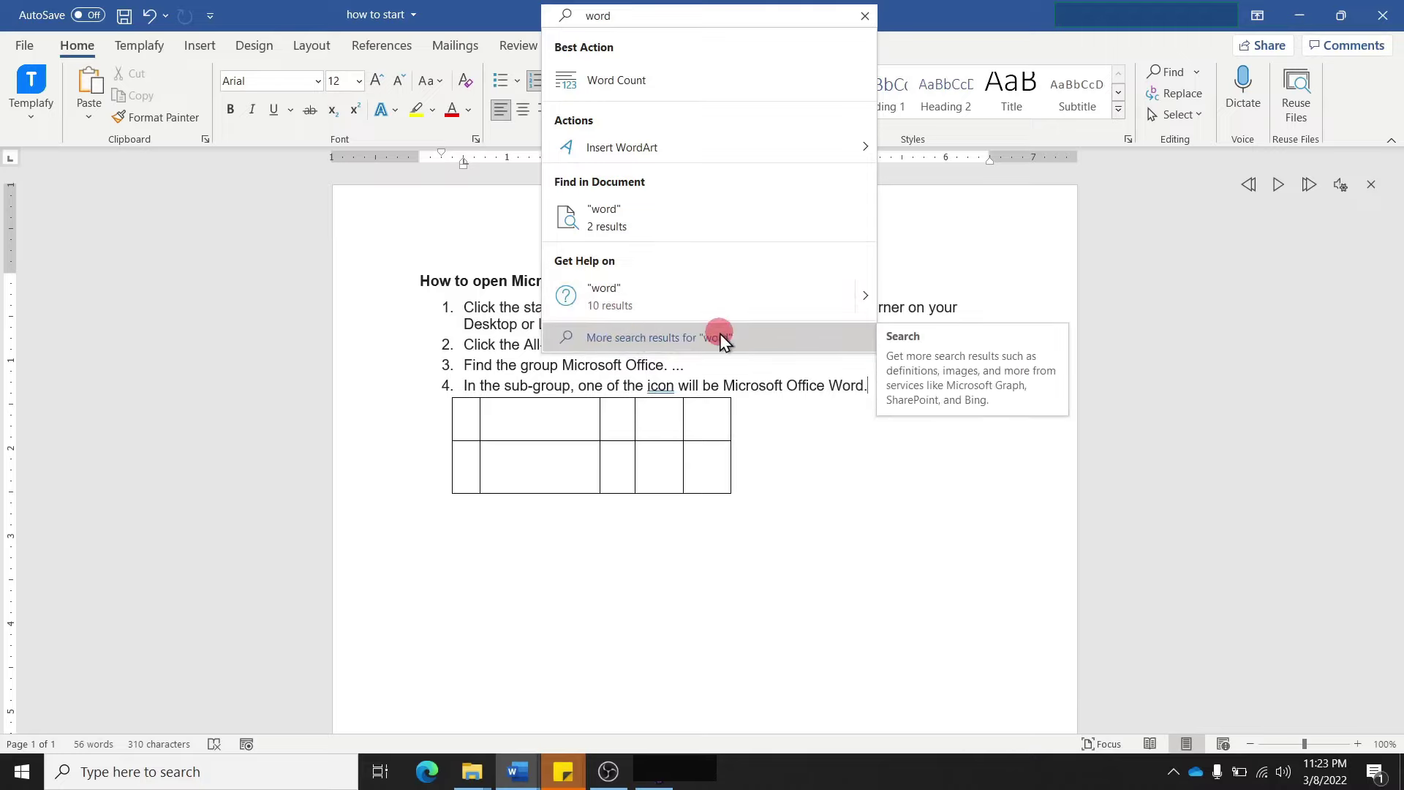
Show more search results for 'word' and scroll through the Search pane's help articles
left_click(658, 338)
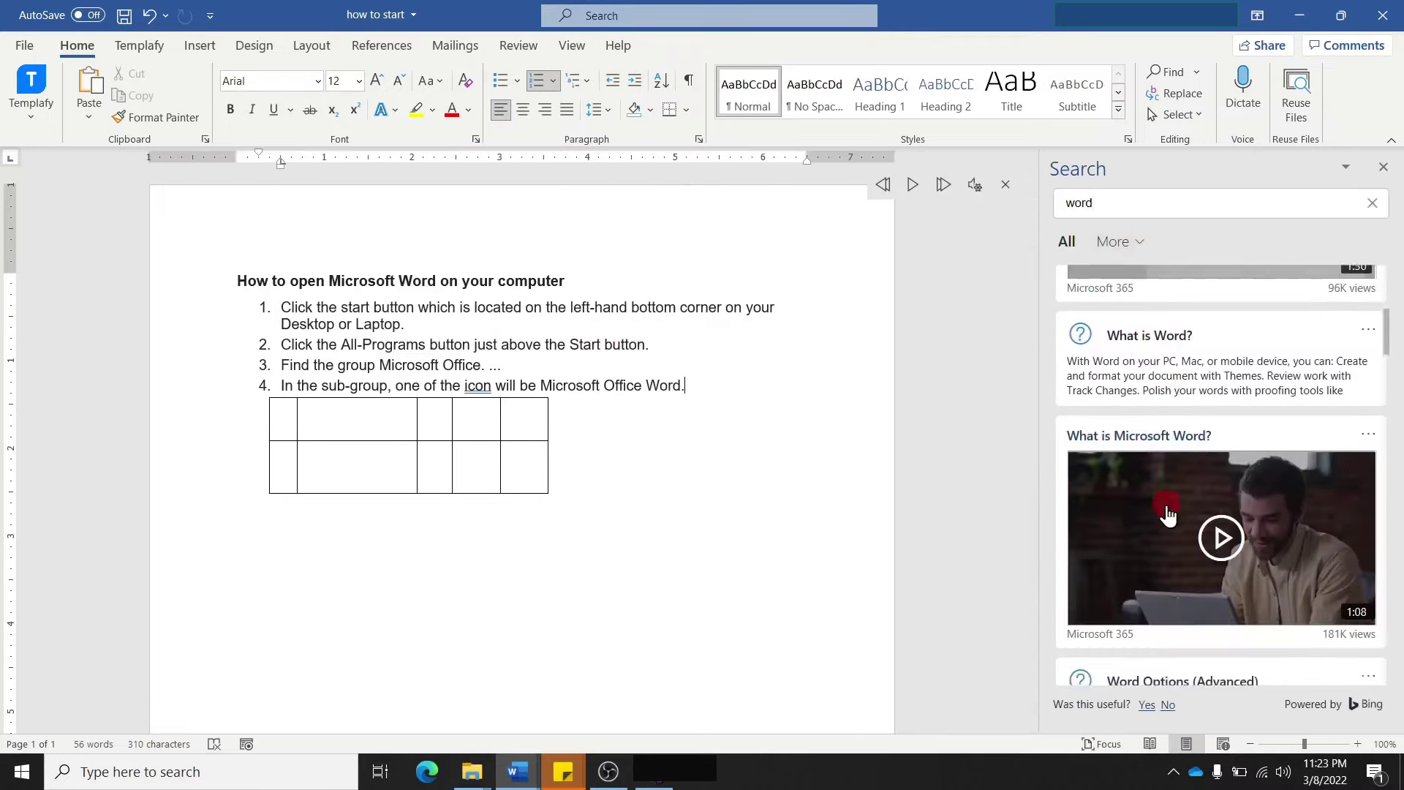
scroll(1167, 512, "down", 3)
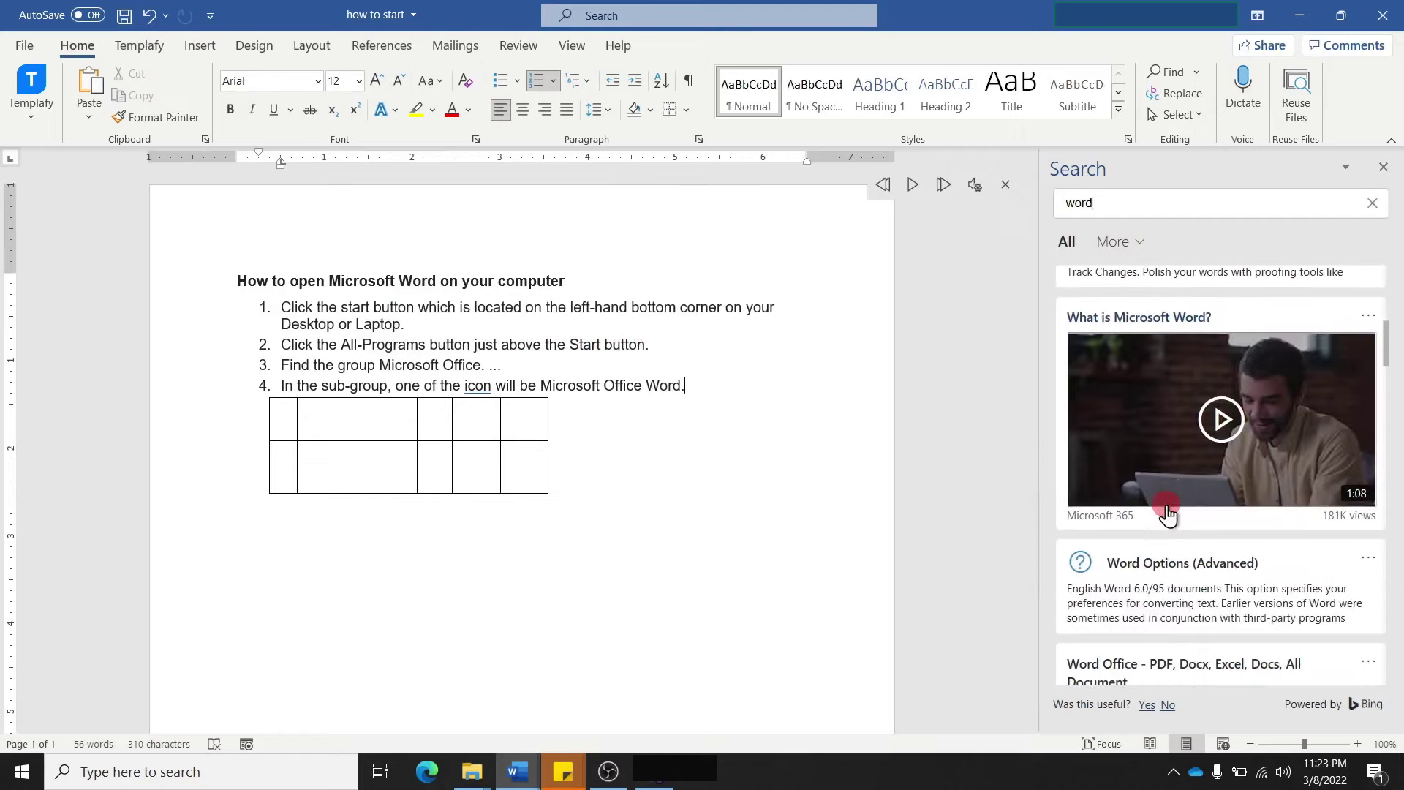
scroll(1167, 512, "down", 3)
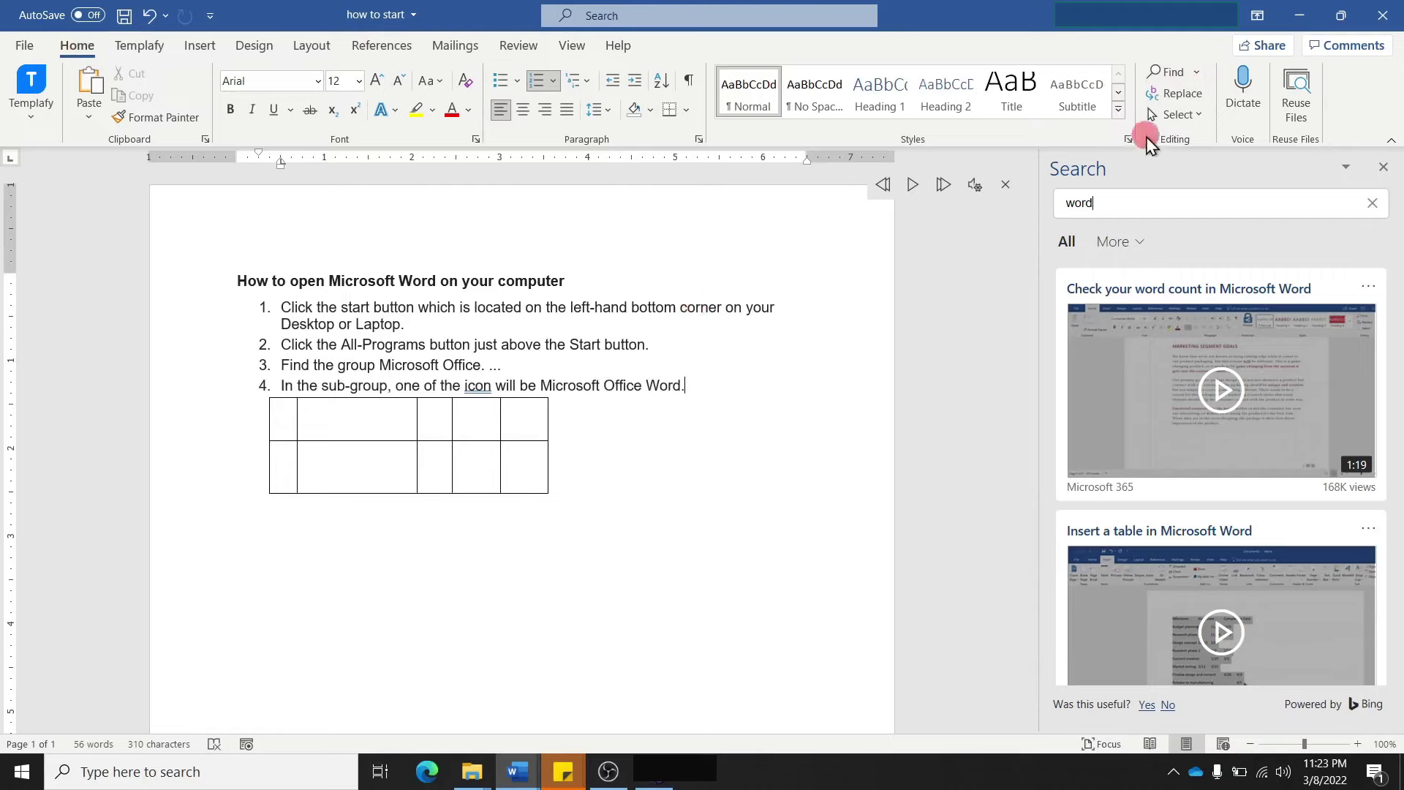
Find 'word' in the document through the Navigation pane, then stop the read-aloud playback
left_click(1163, 71)
type("w")
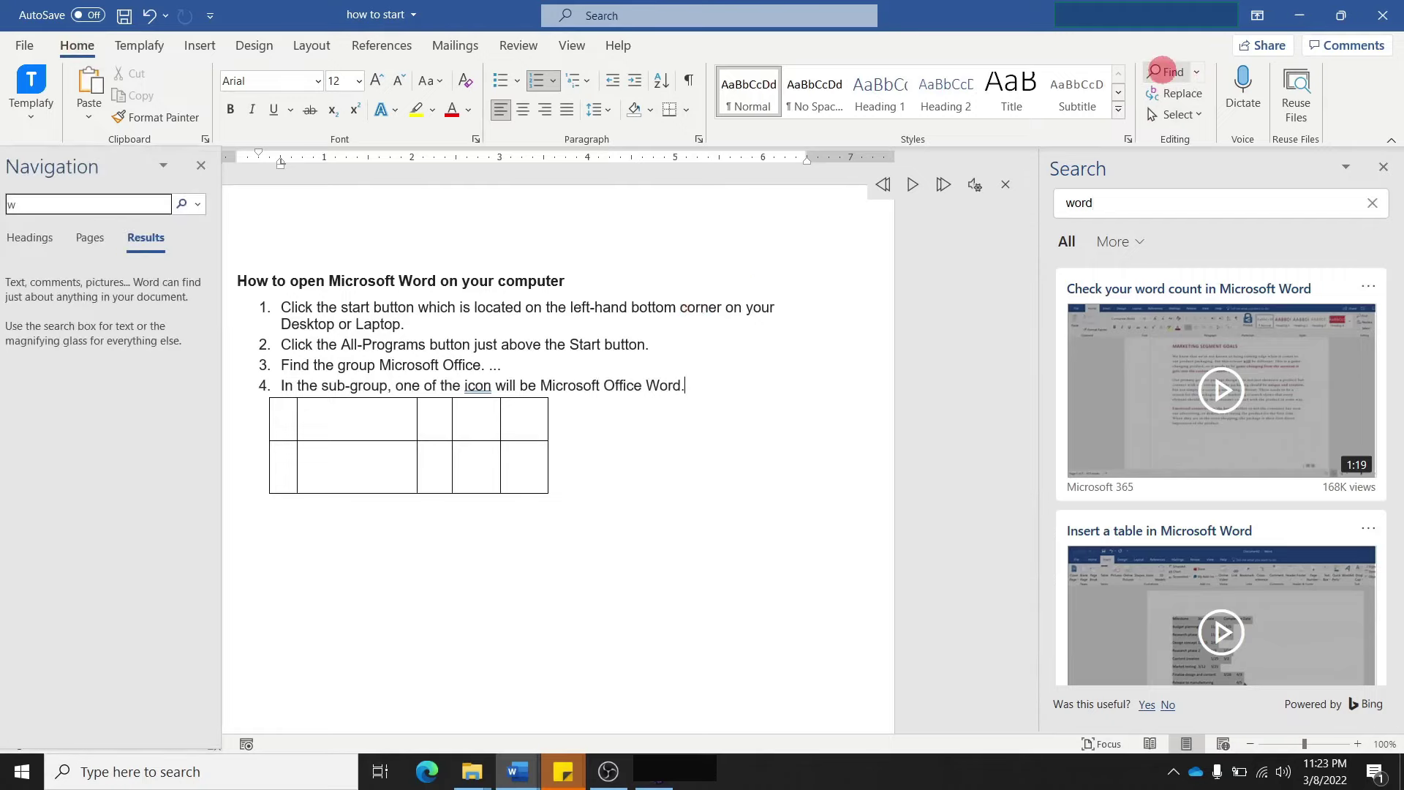
type("ord")
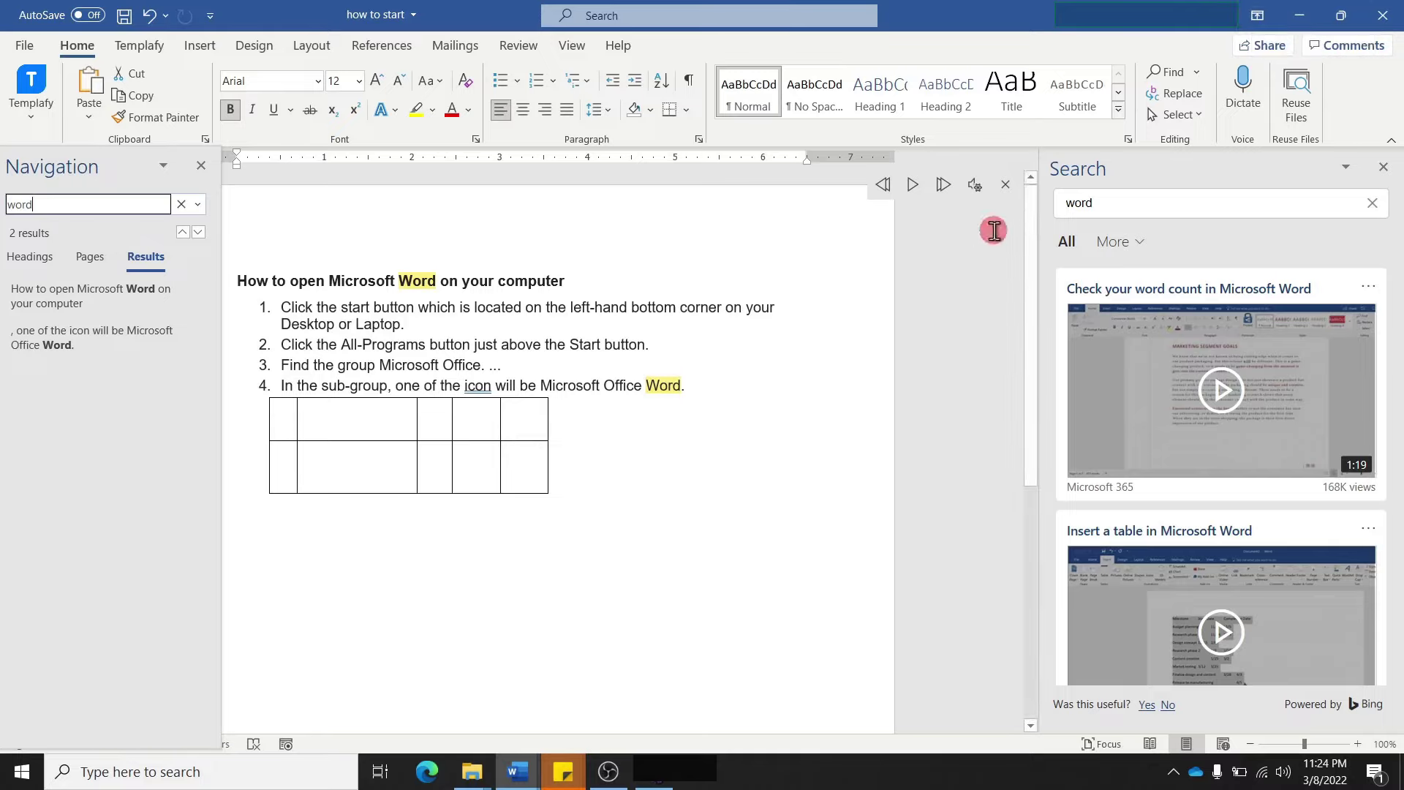
left_click(1007, 186)
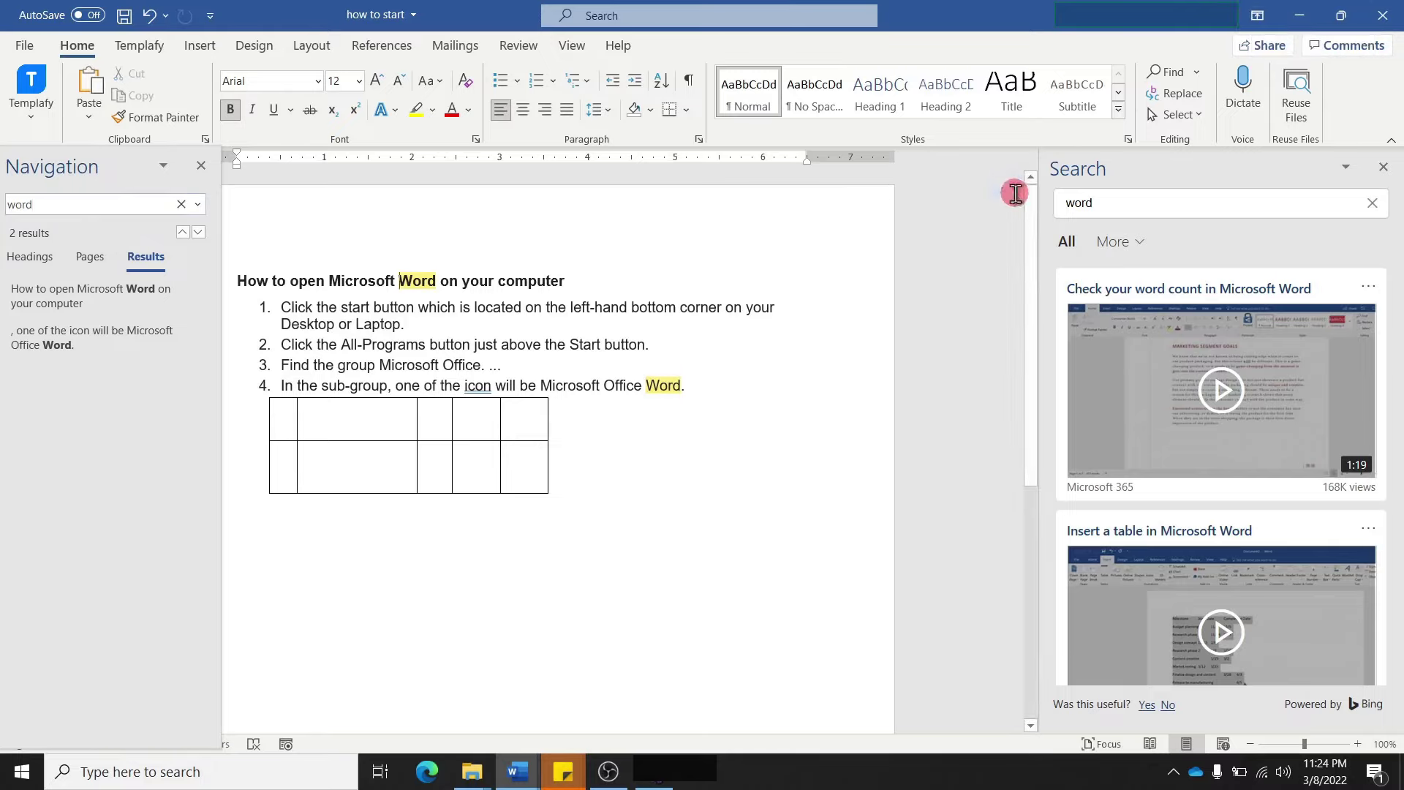
Close the Search and Navigation panes, then apply and undo No Spacing on list item 4
left_click(1384, 167)
left_click(201, 165)
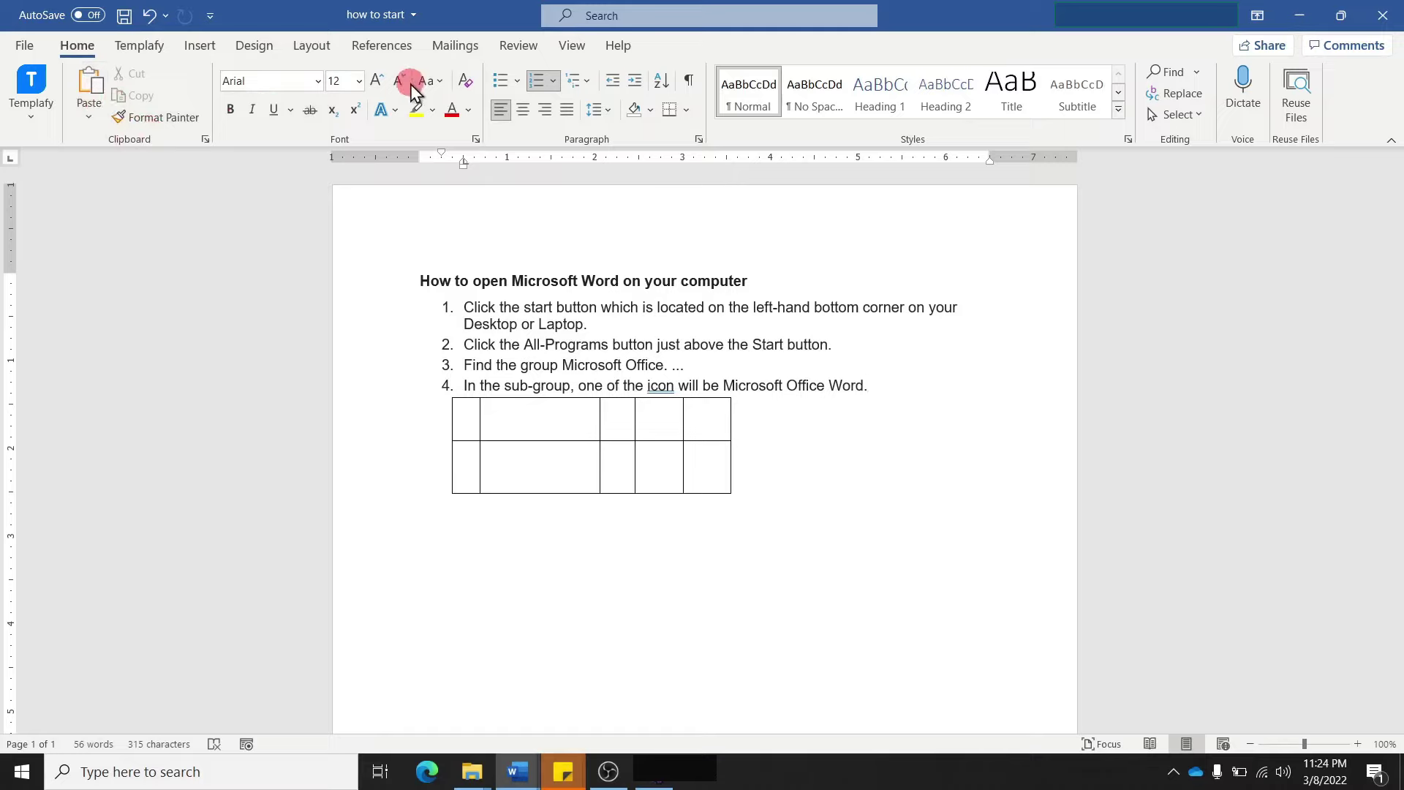
left_click(199, 46)
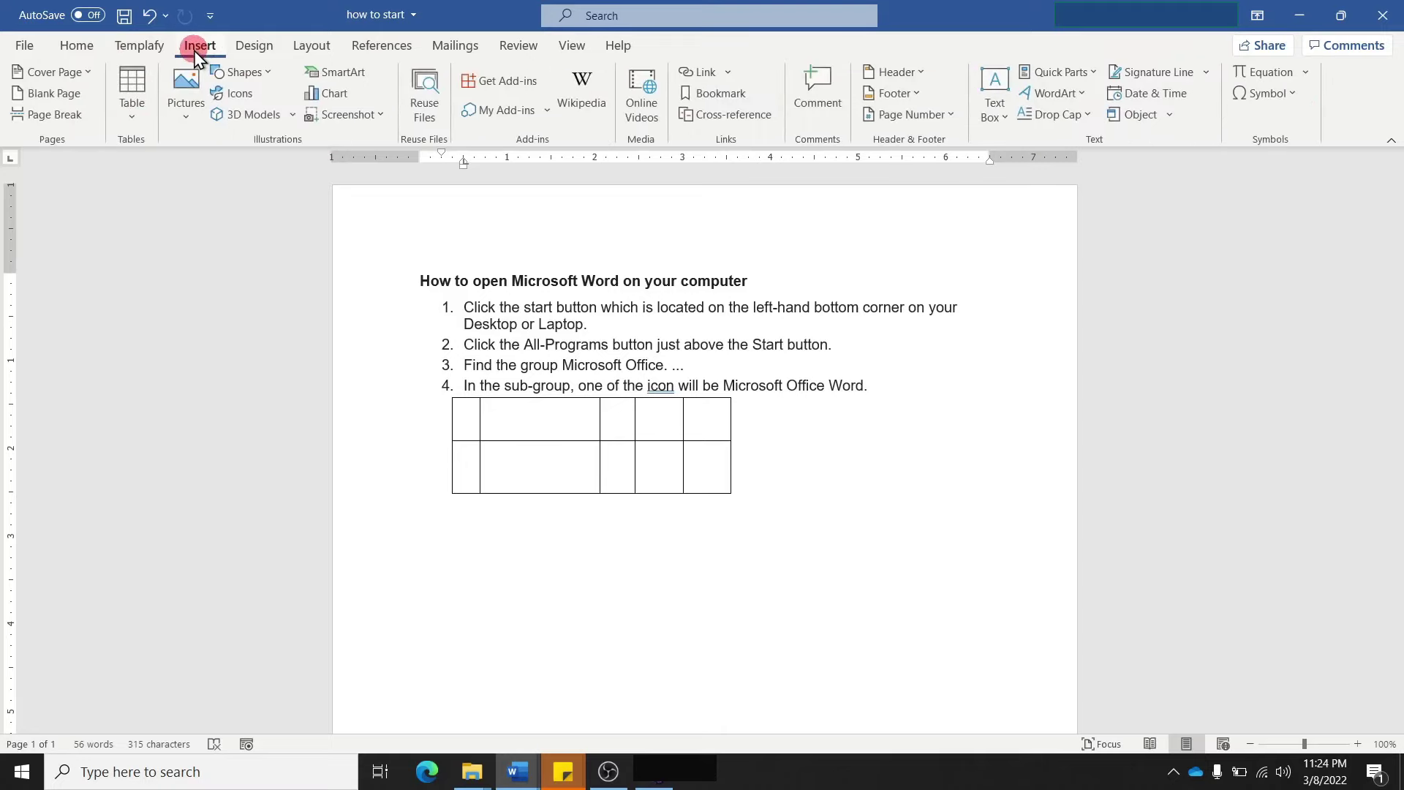
left_click(81, 49)
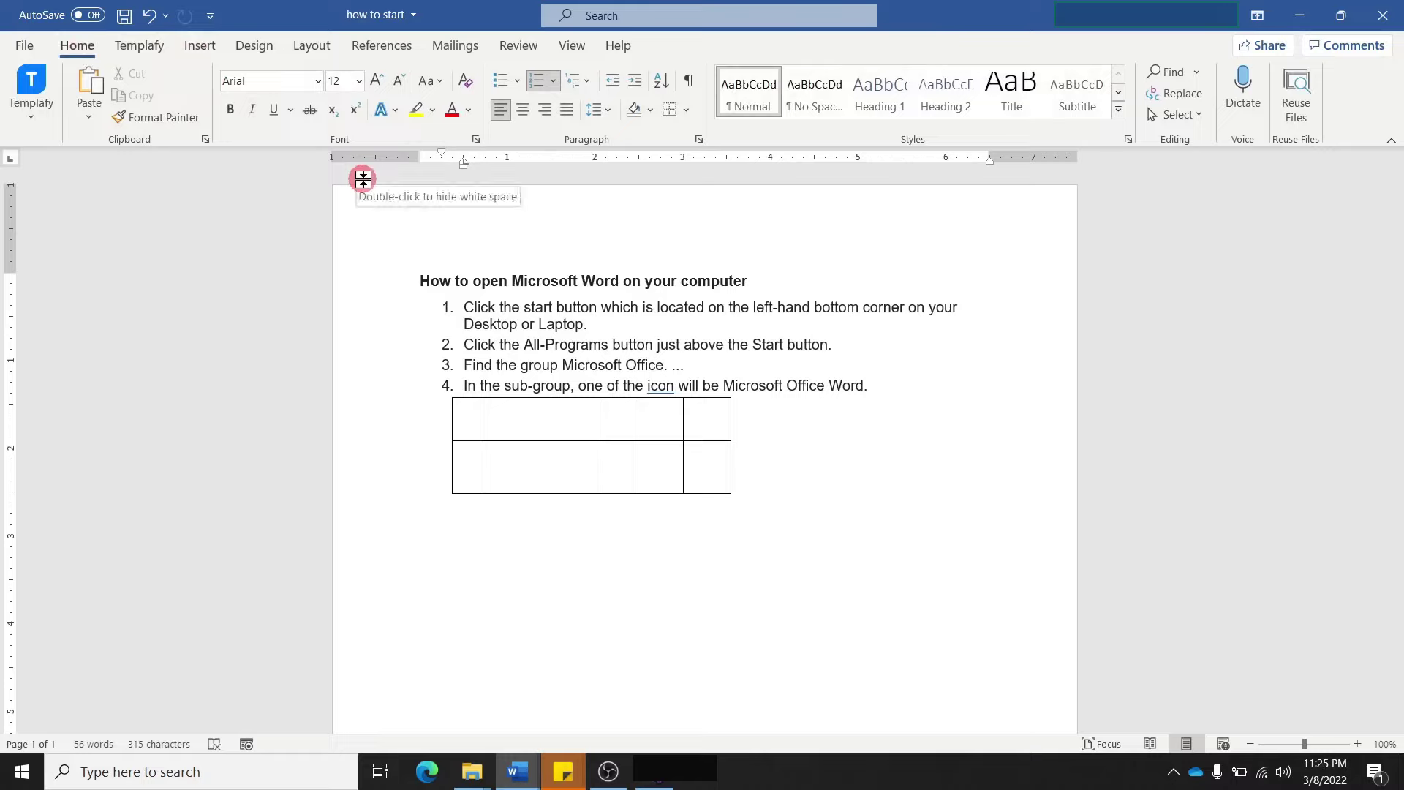
left_click(789, 83)
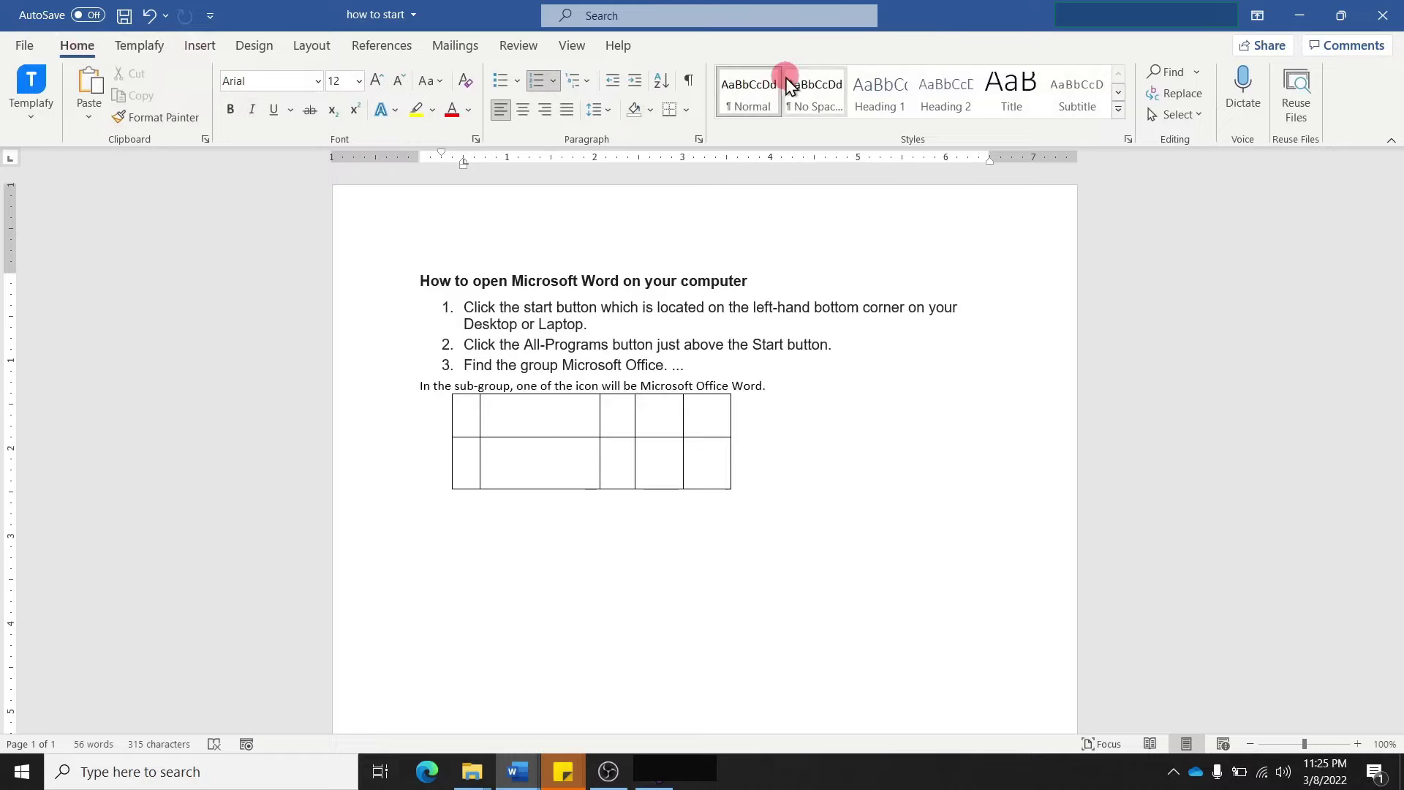
key("ctrl+z")
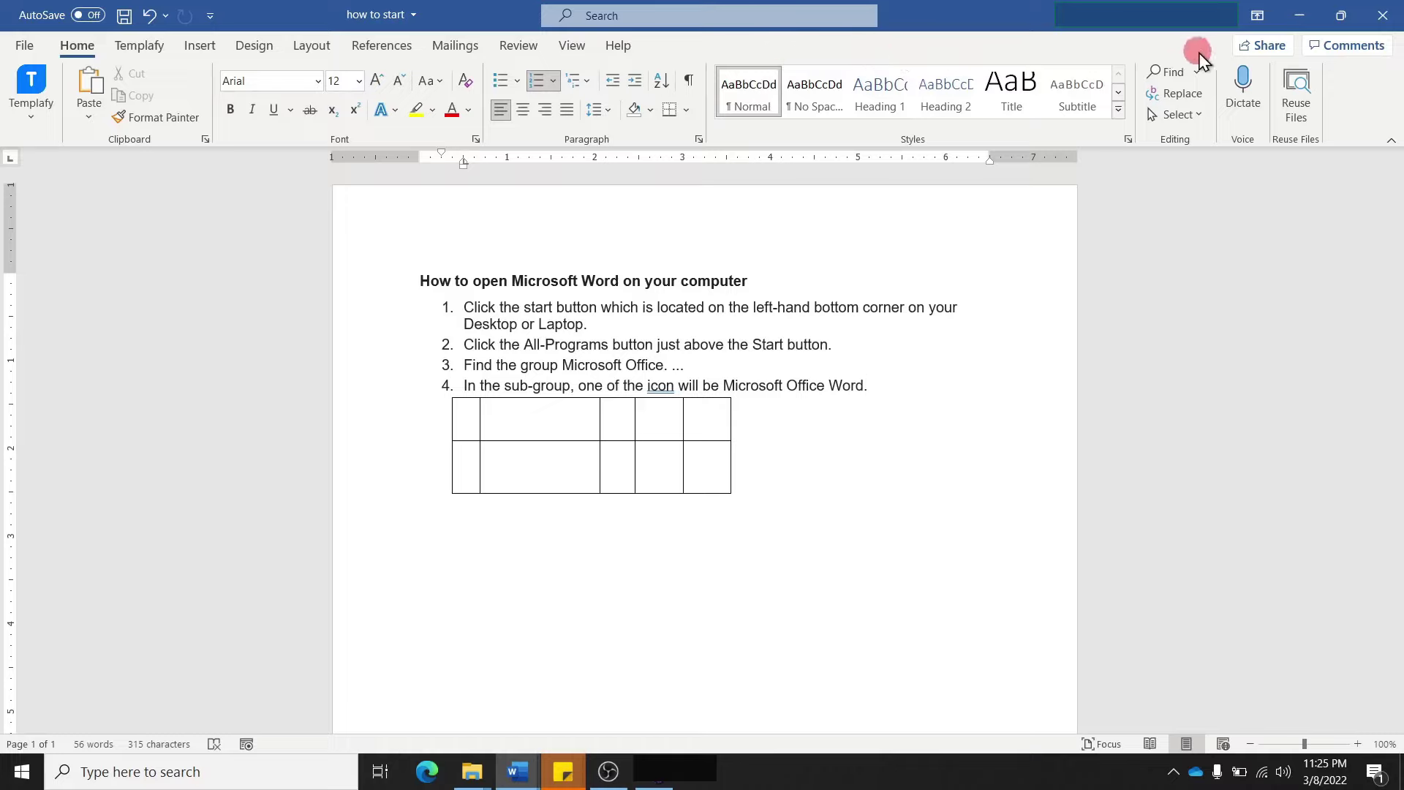
left_click(1257, 16)
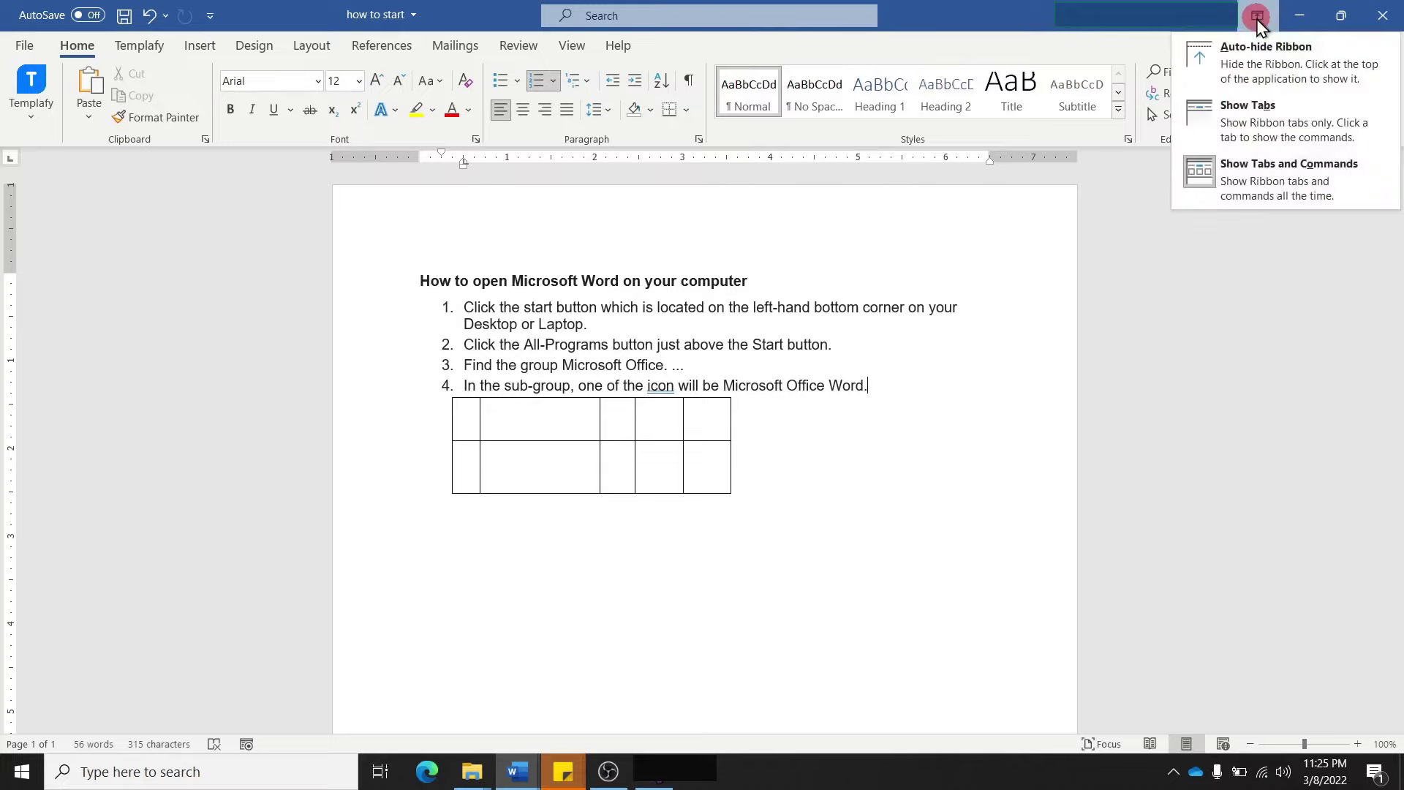
left_click(1271, 73)
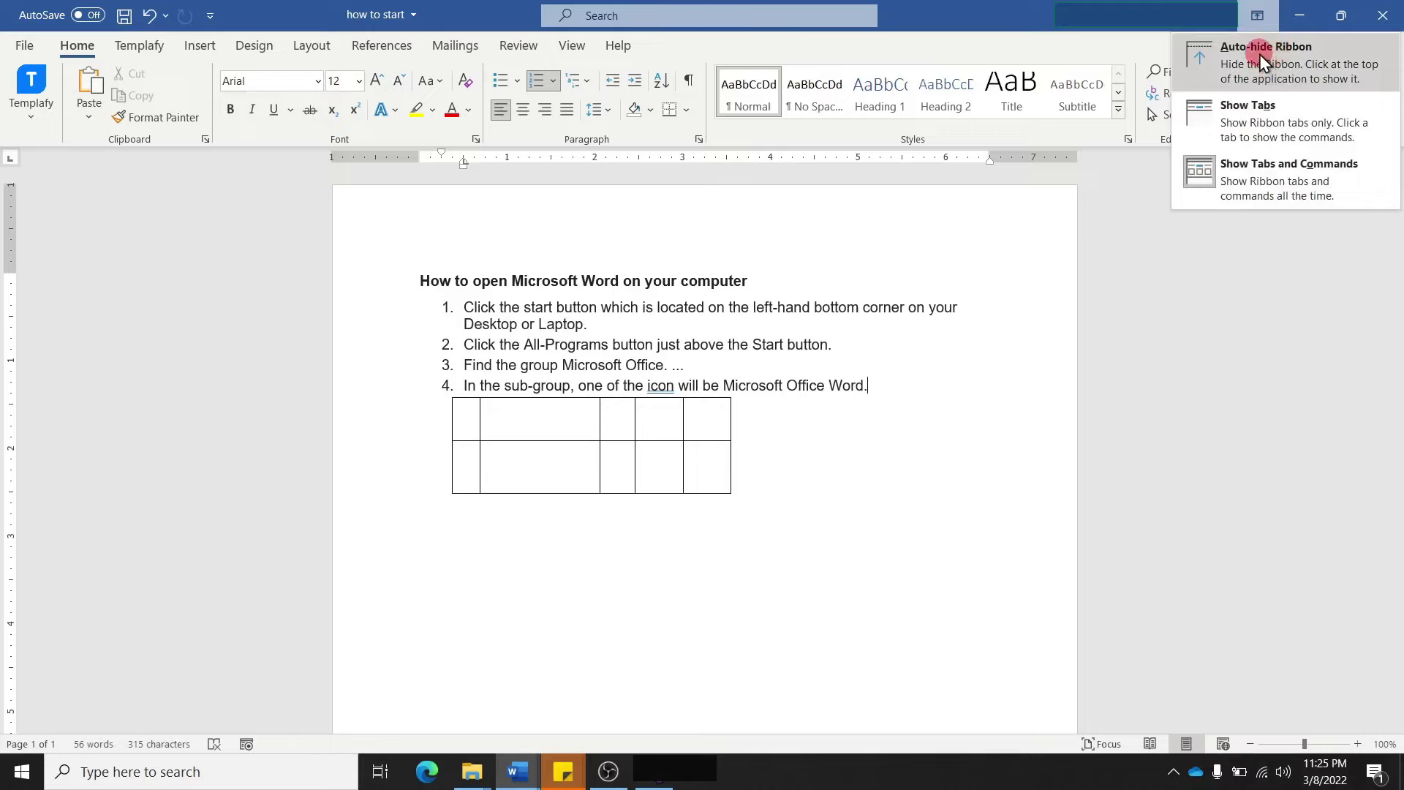
left_click(1260, 54)
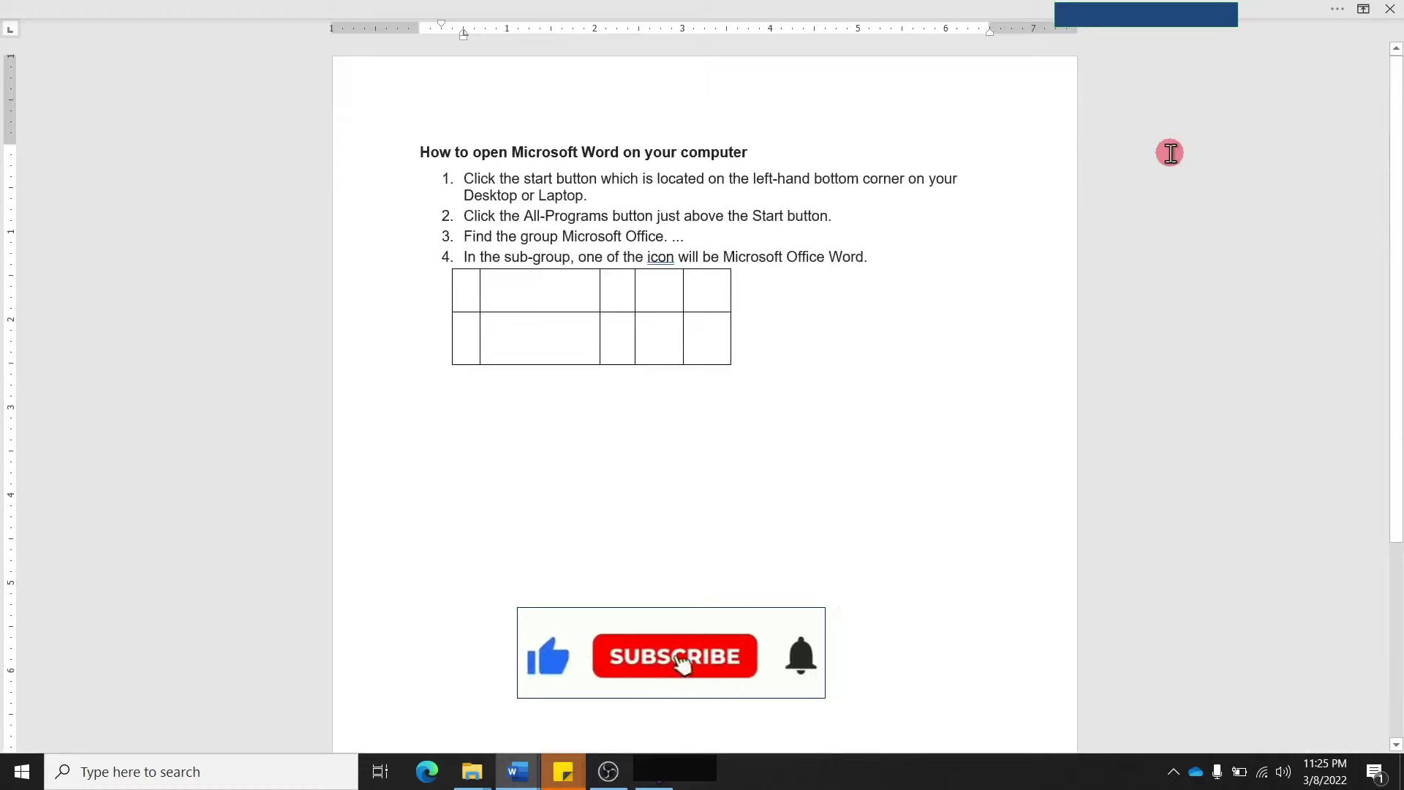
left_click(1365, 11)
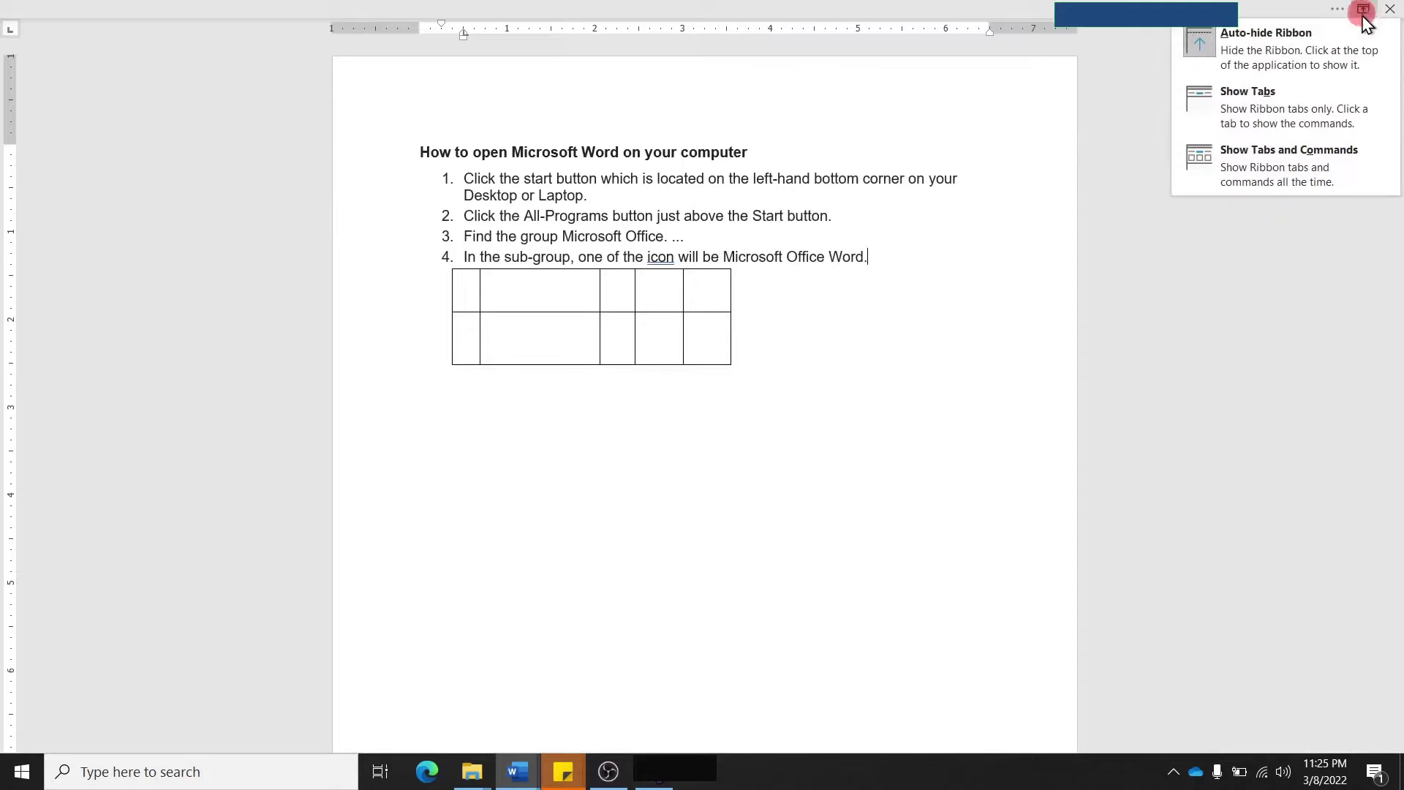
left_click(1276, 107)
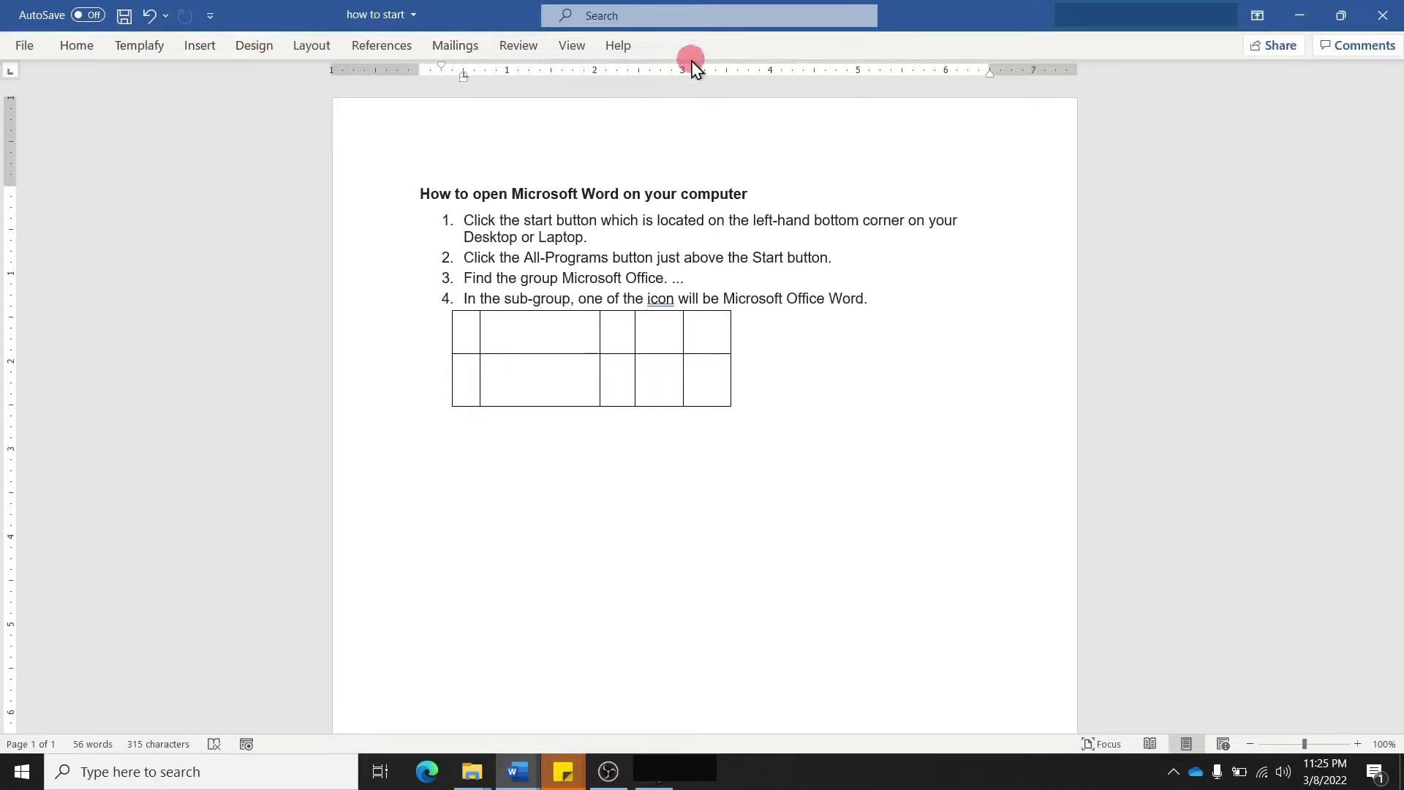
left_click(79, 46)
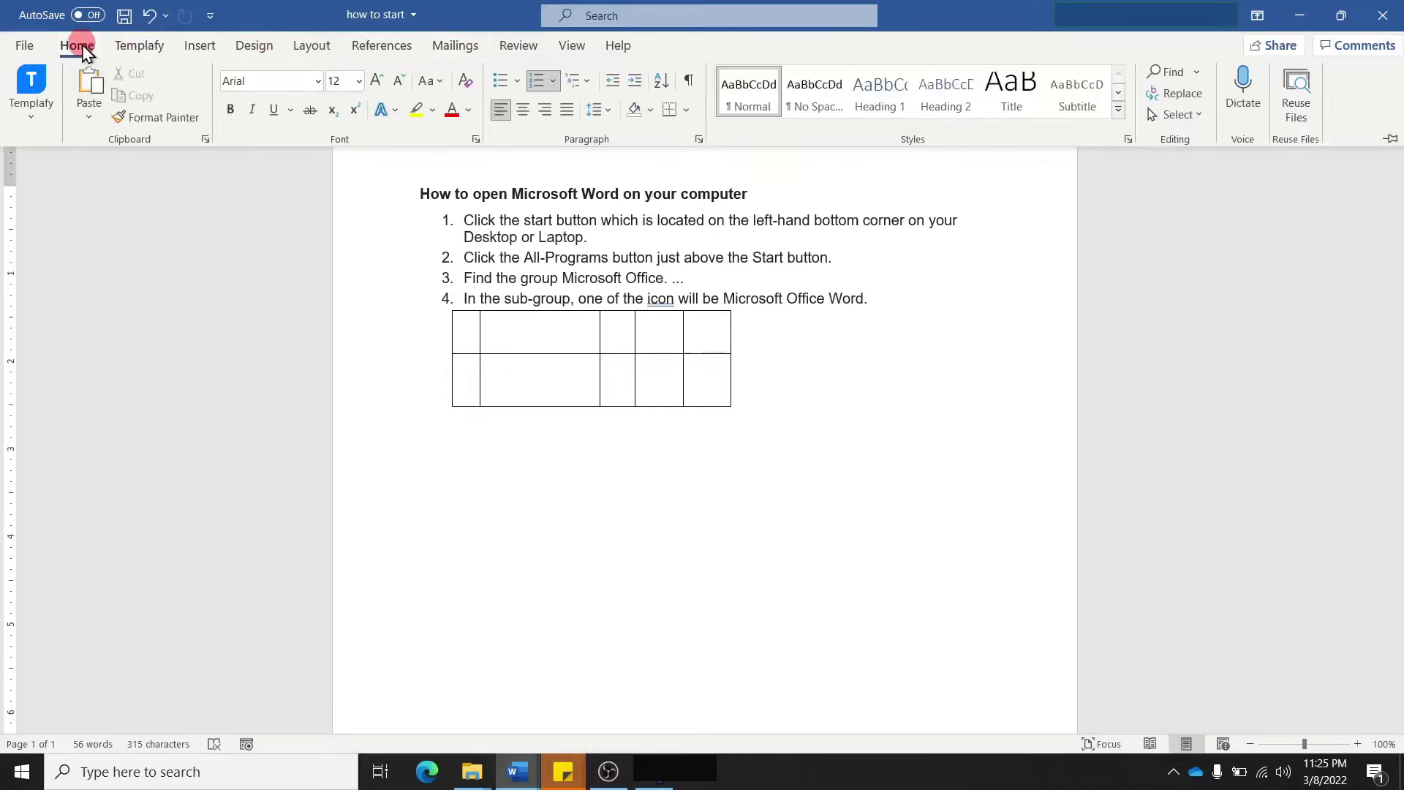
left_click(395, 274)
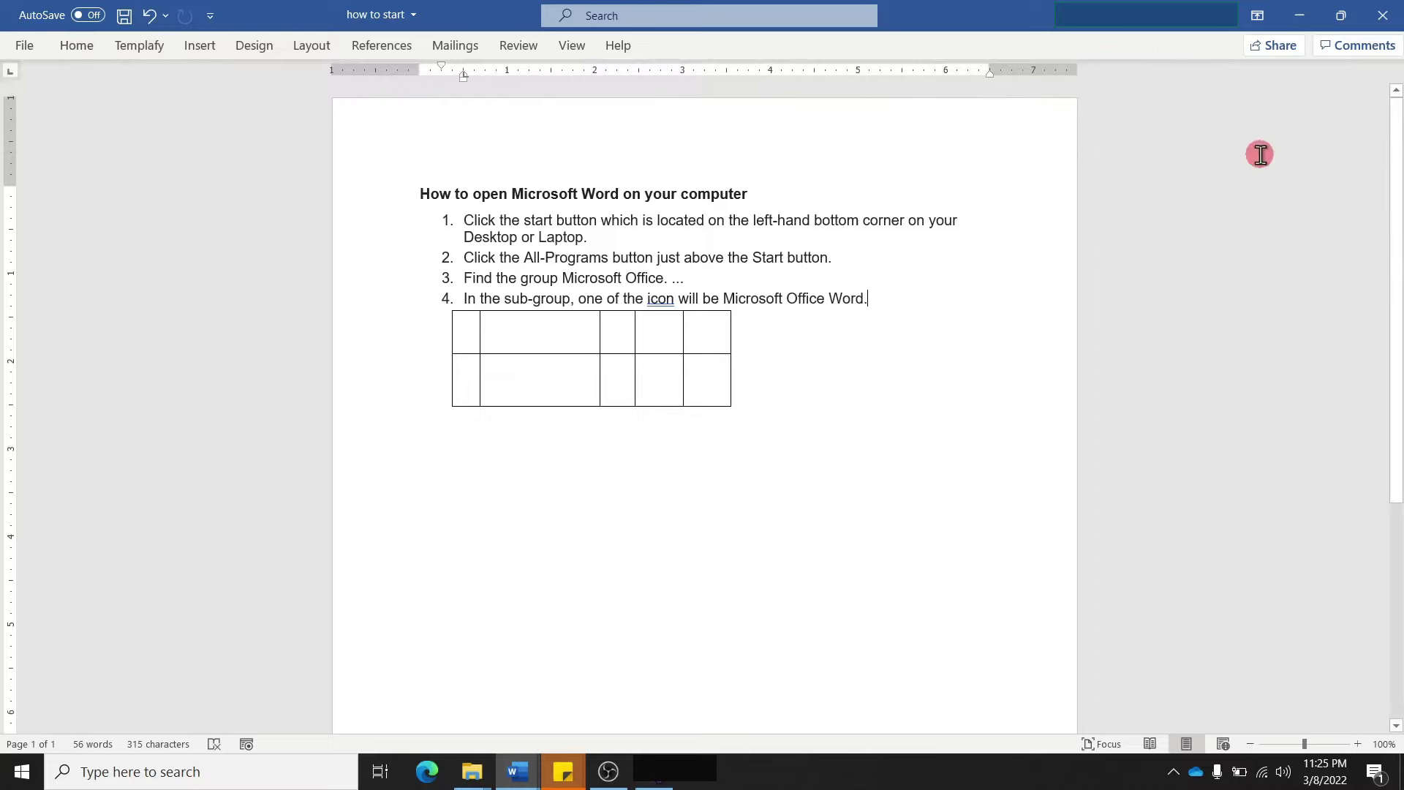
left_click(1259, 16)
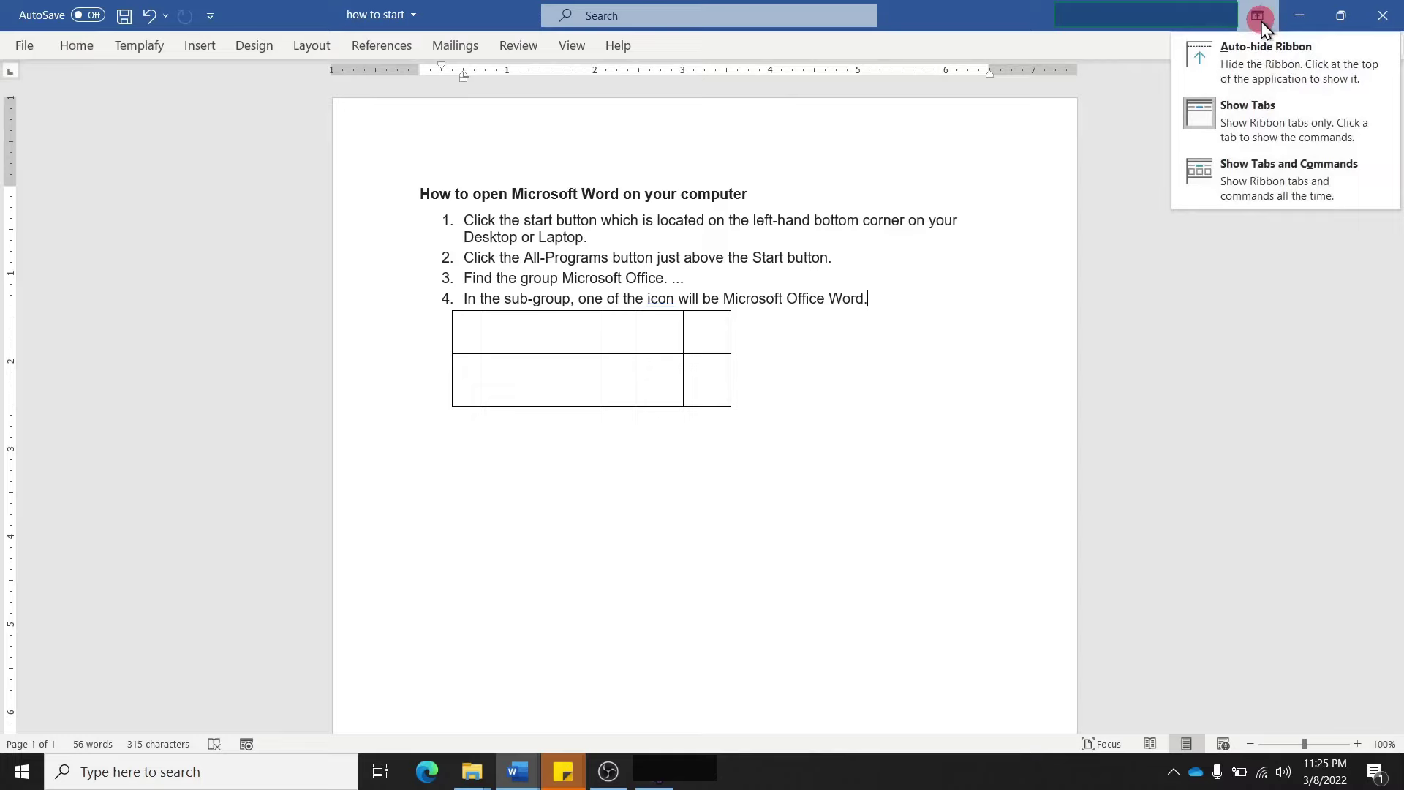
left_click(1261, 168)
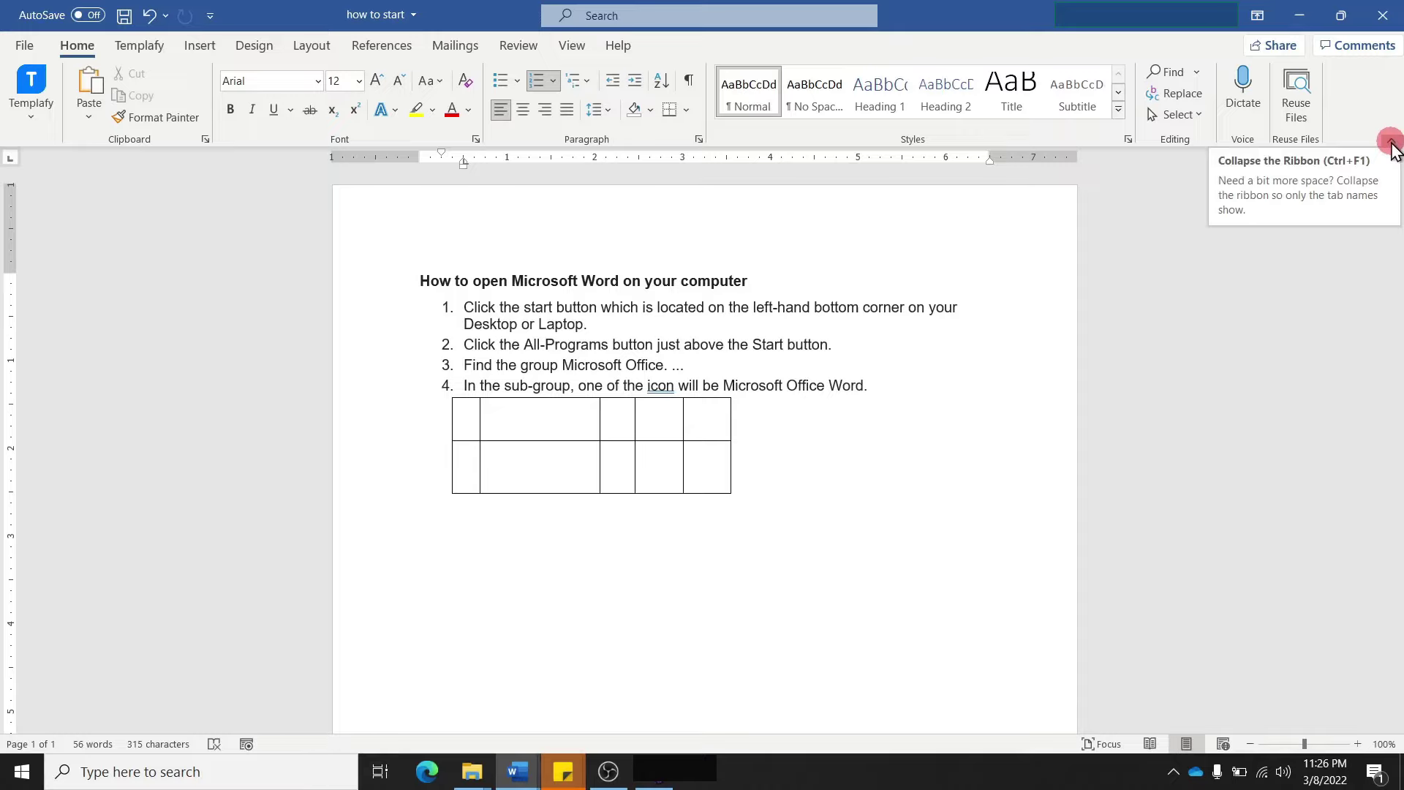
left_click(1392, 146)
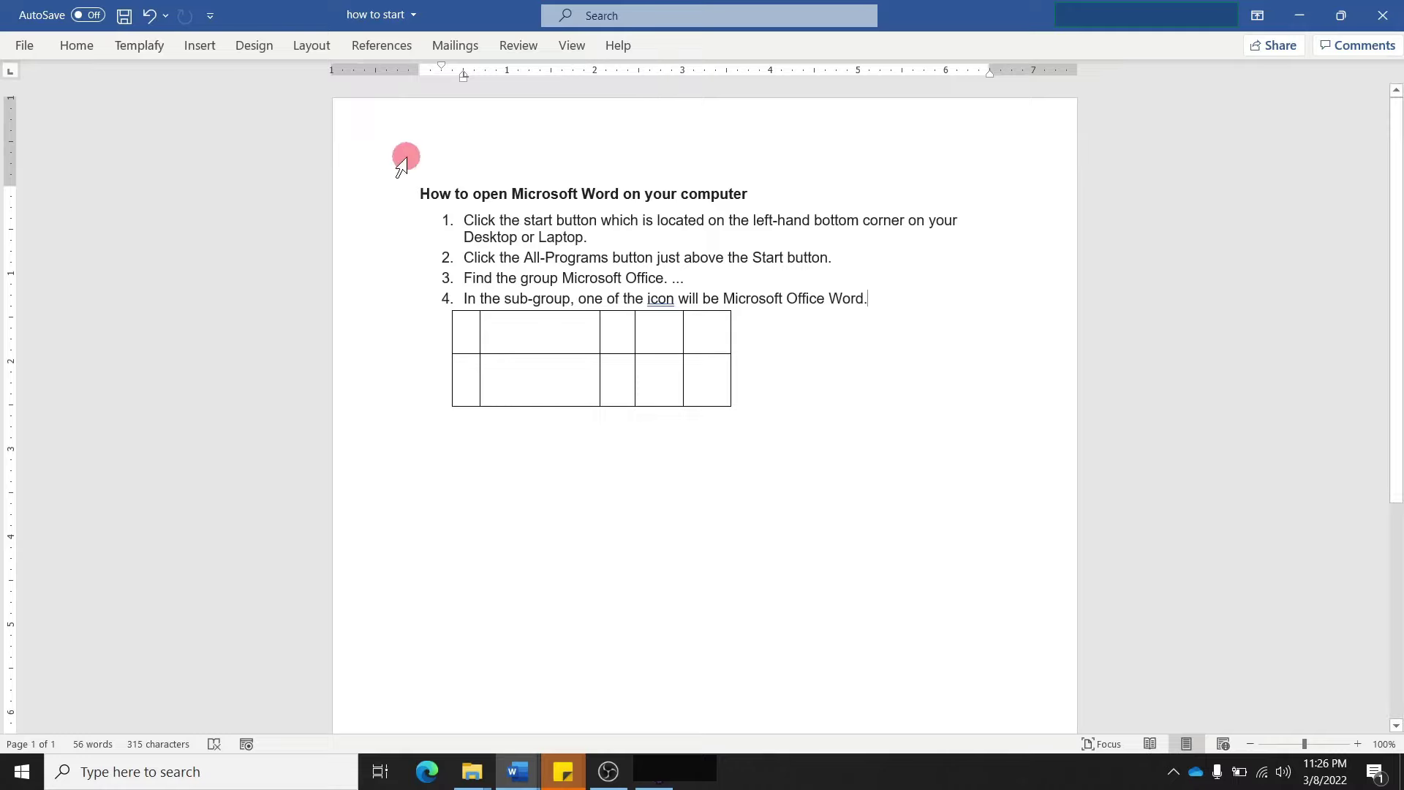
double_click(77, 47)
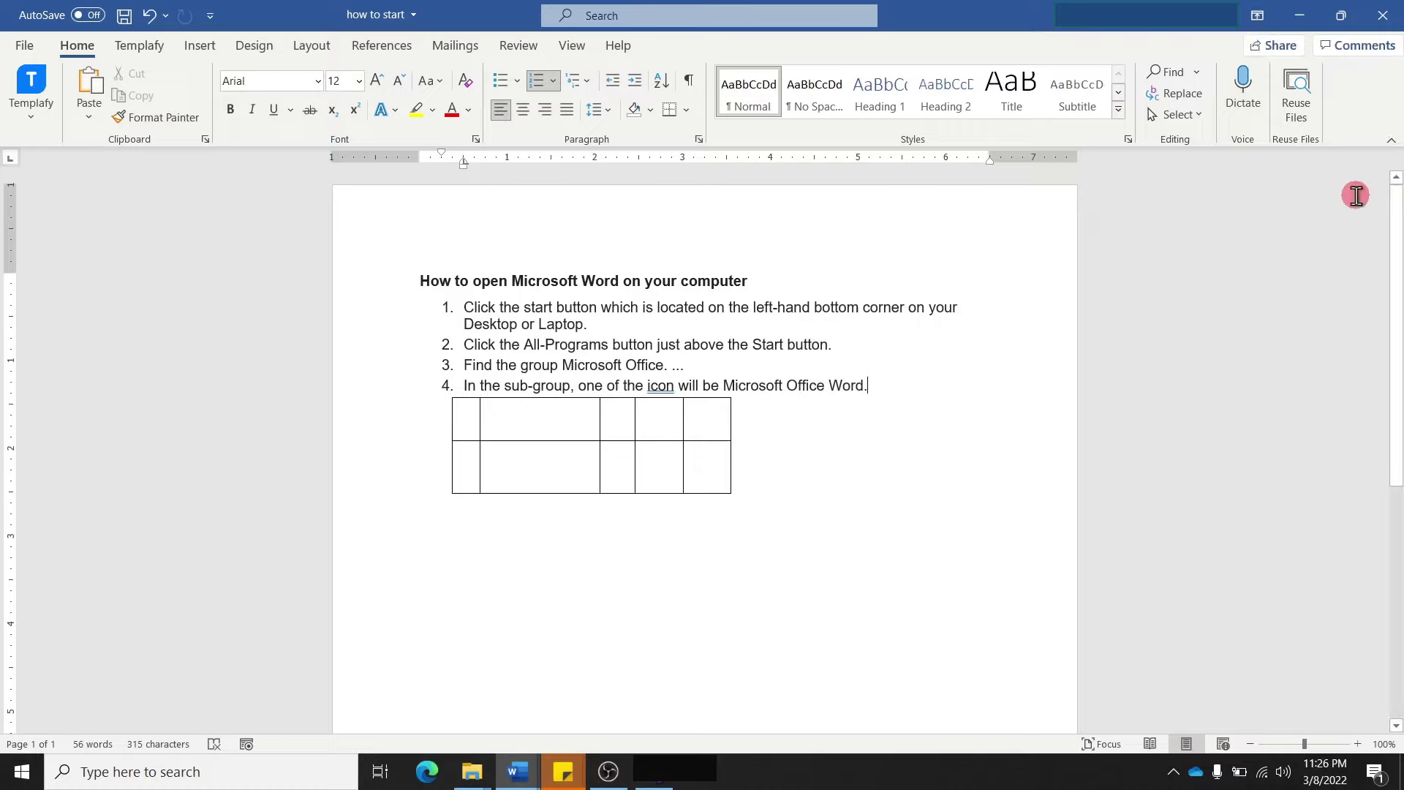
Place the cursor in the heading and scroll down to the empty area below the table
key("Up")
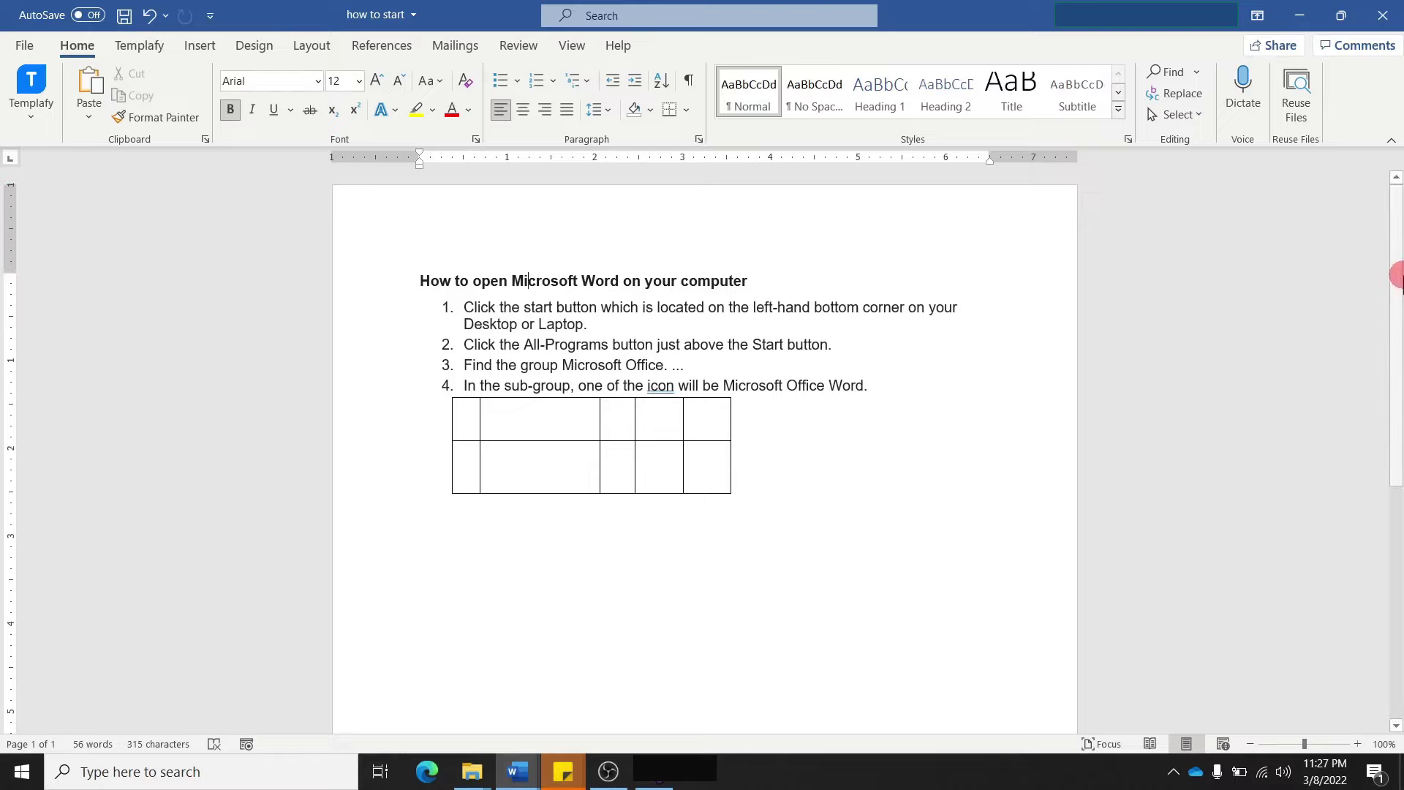
scroll(1397, 446, "down", 5)
scroll(1398, 446, "down", 3)
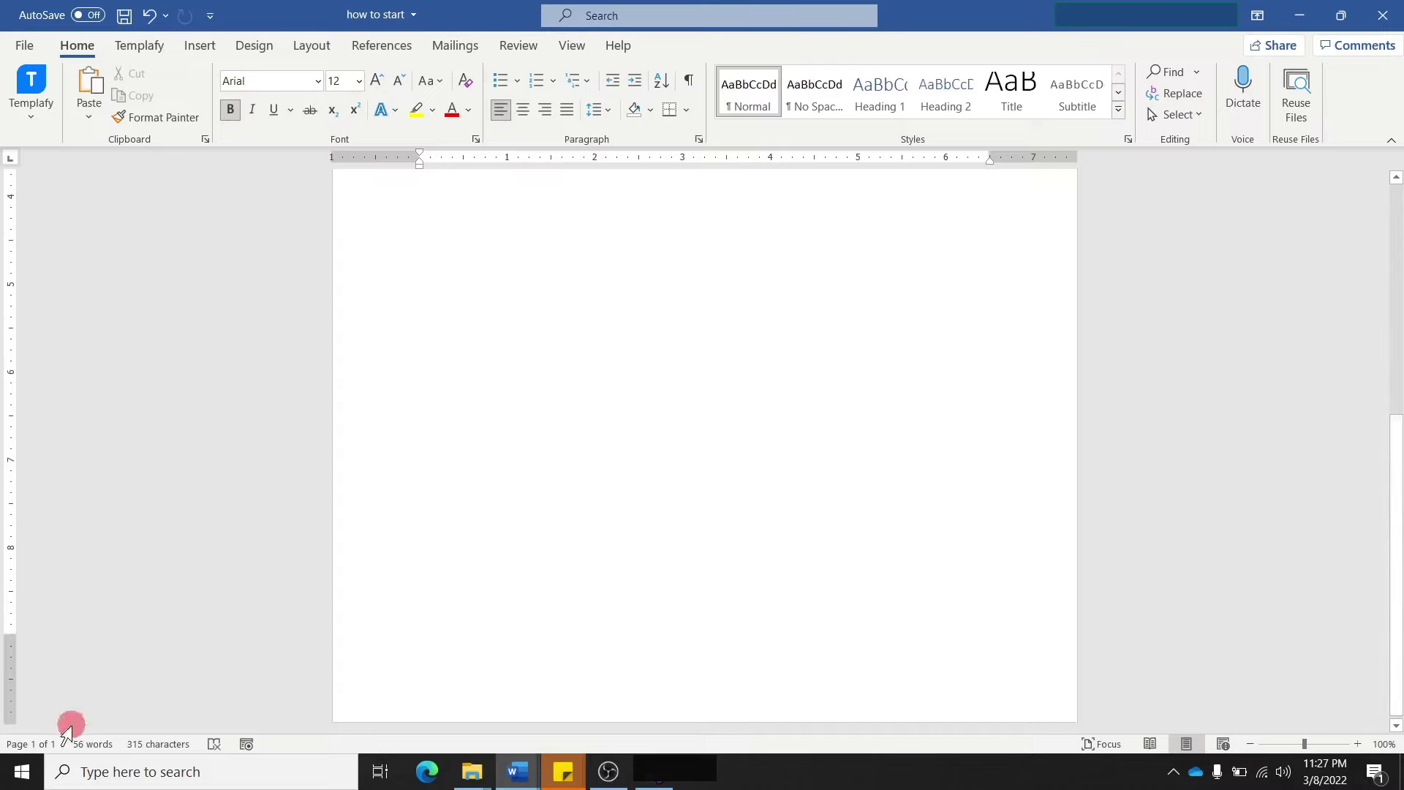
Scroll back to the top and place the cursor in the empty paragraph below the table
scroll(1397, 555, "up", 8)
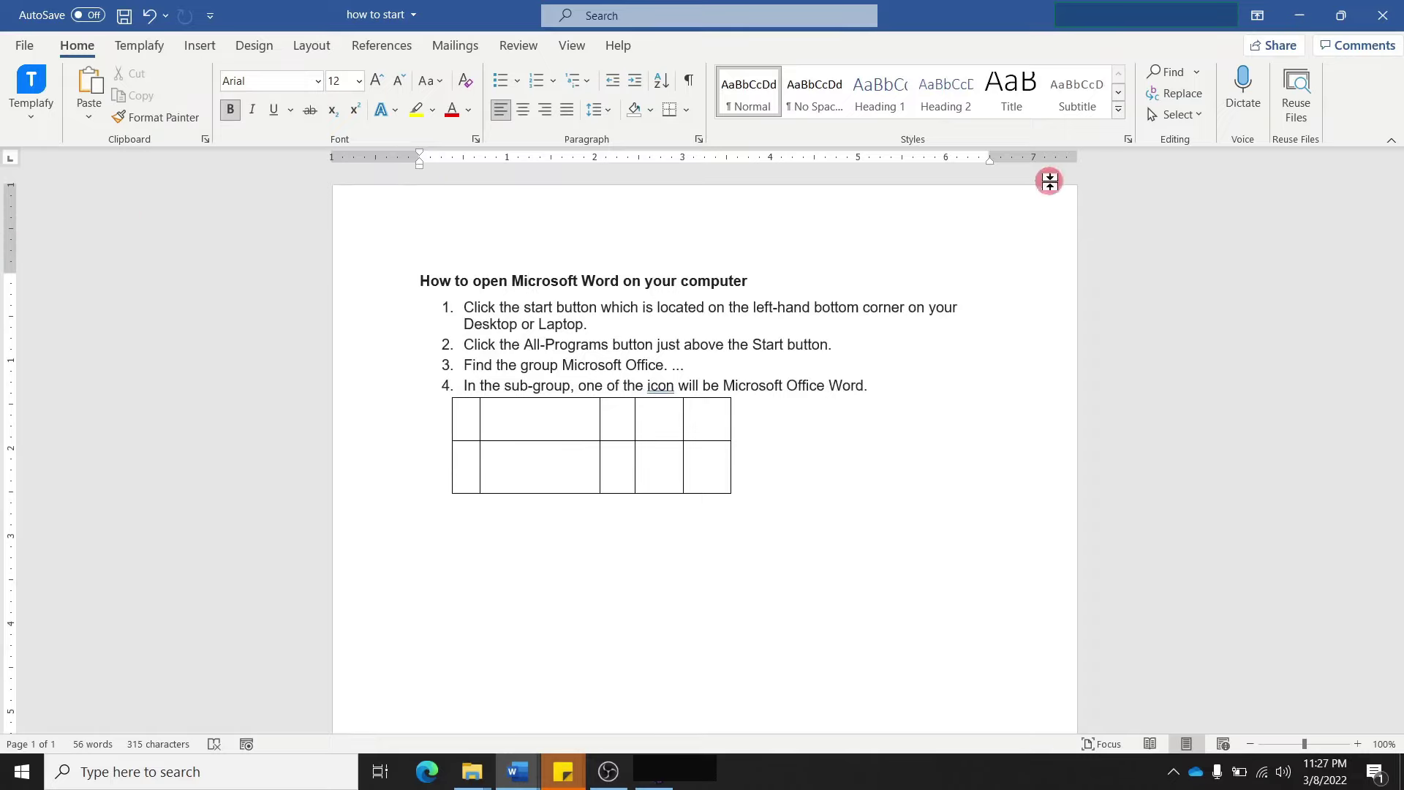
left_click(801, 523)
Expand =rand() into five paragraphs of sample text, bringing the document to 295 words
key("ctrl+z")
type("=rand()")
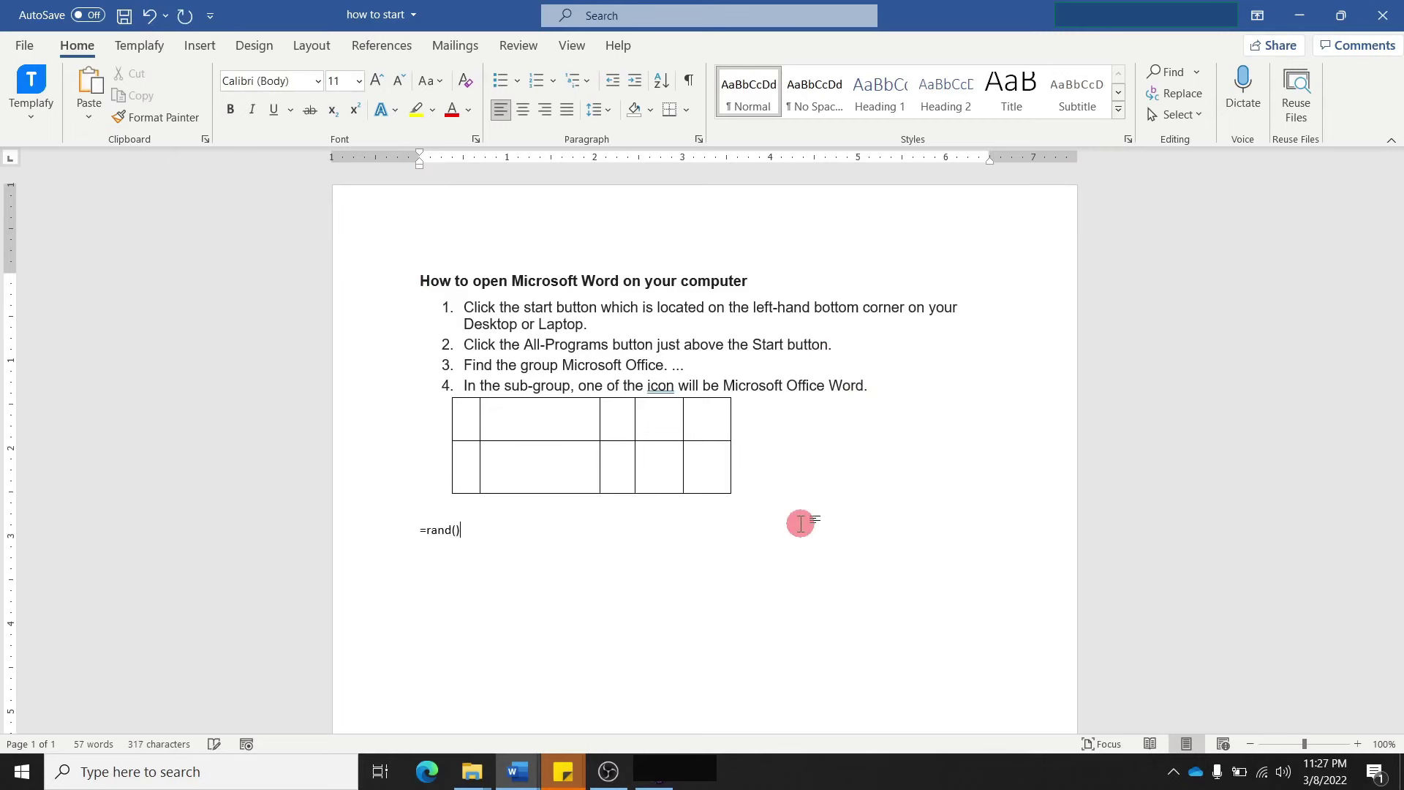
key("Return")
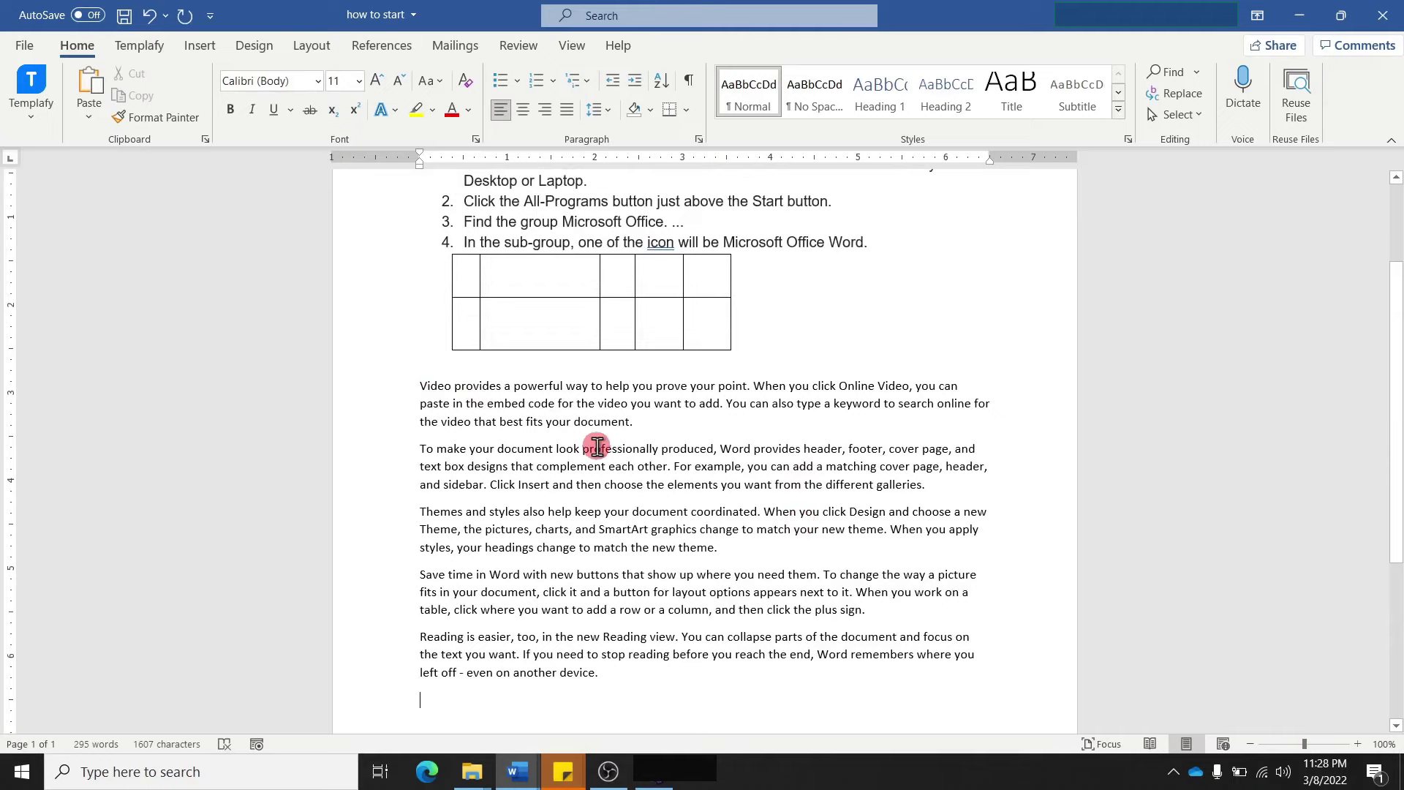
scroll(598, 446, "up", 3)
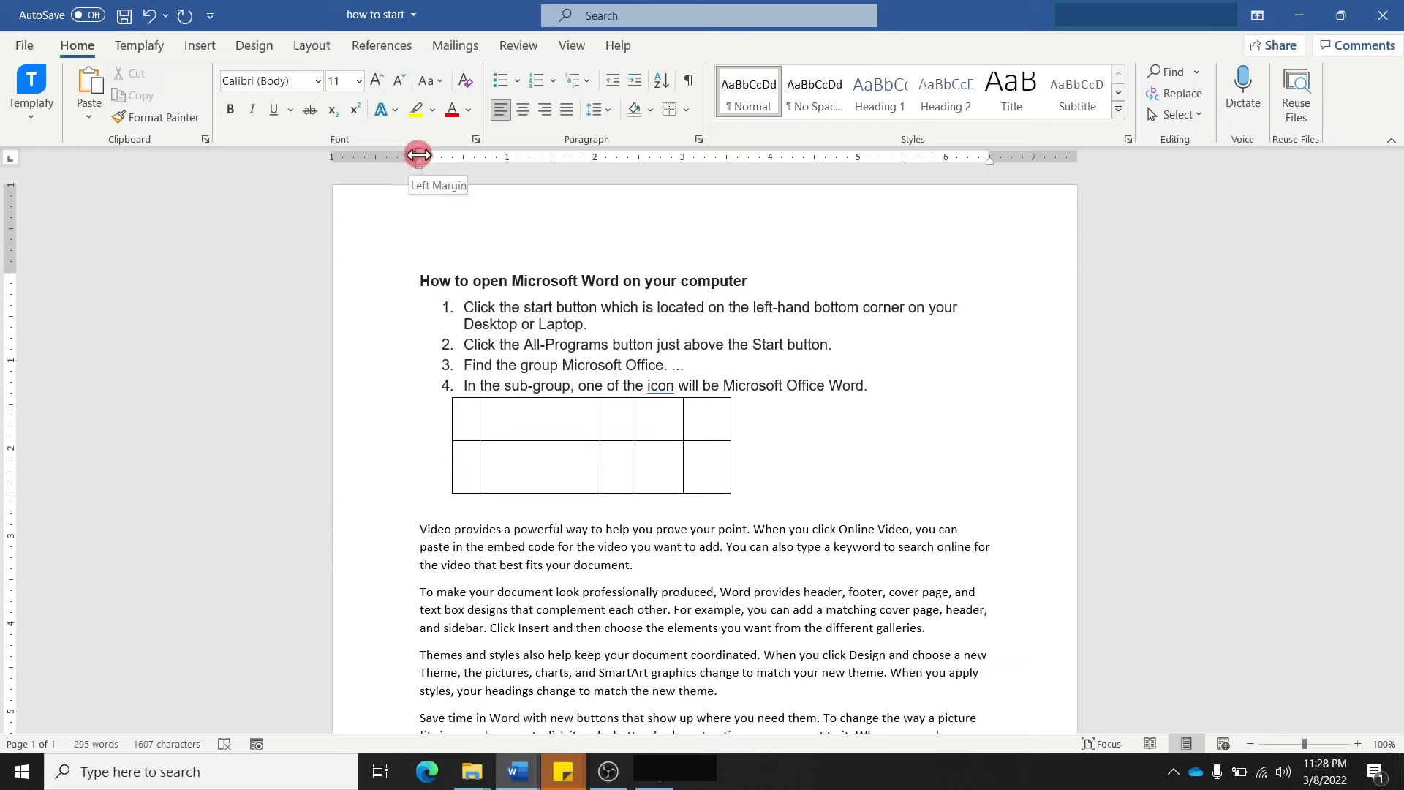
Narrow the left, right, top and bottom page margins by dragging their ruler boundaries outward
left_click_drag(419, 156, 366, 164)
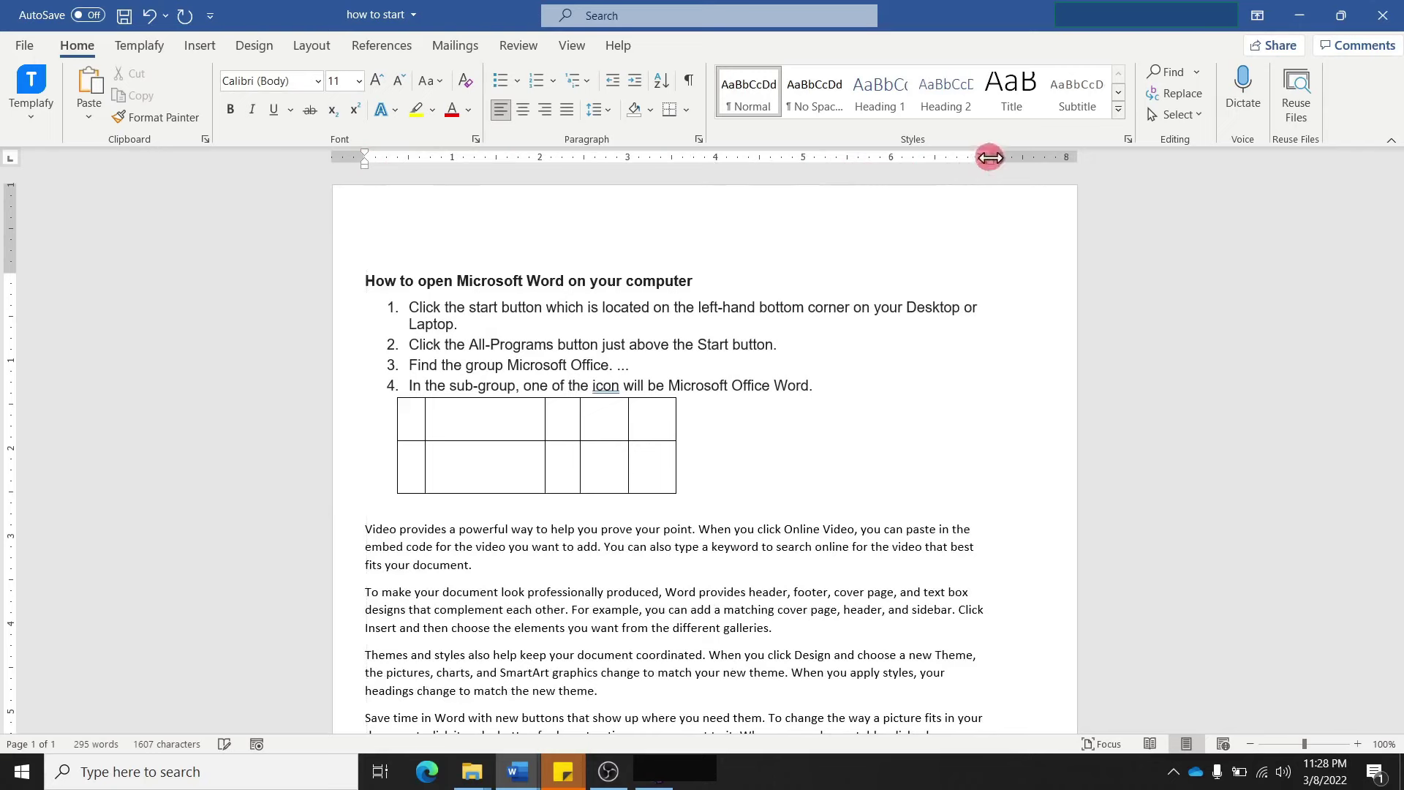
left_click_drag(990, 158, 1061, 157)
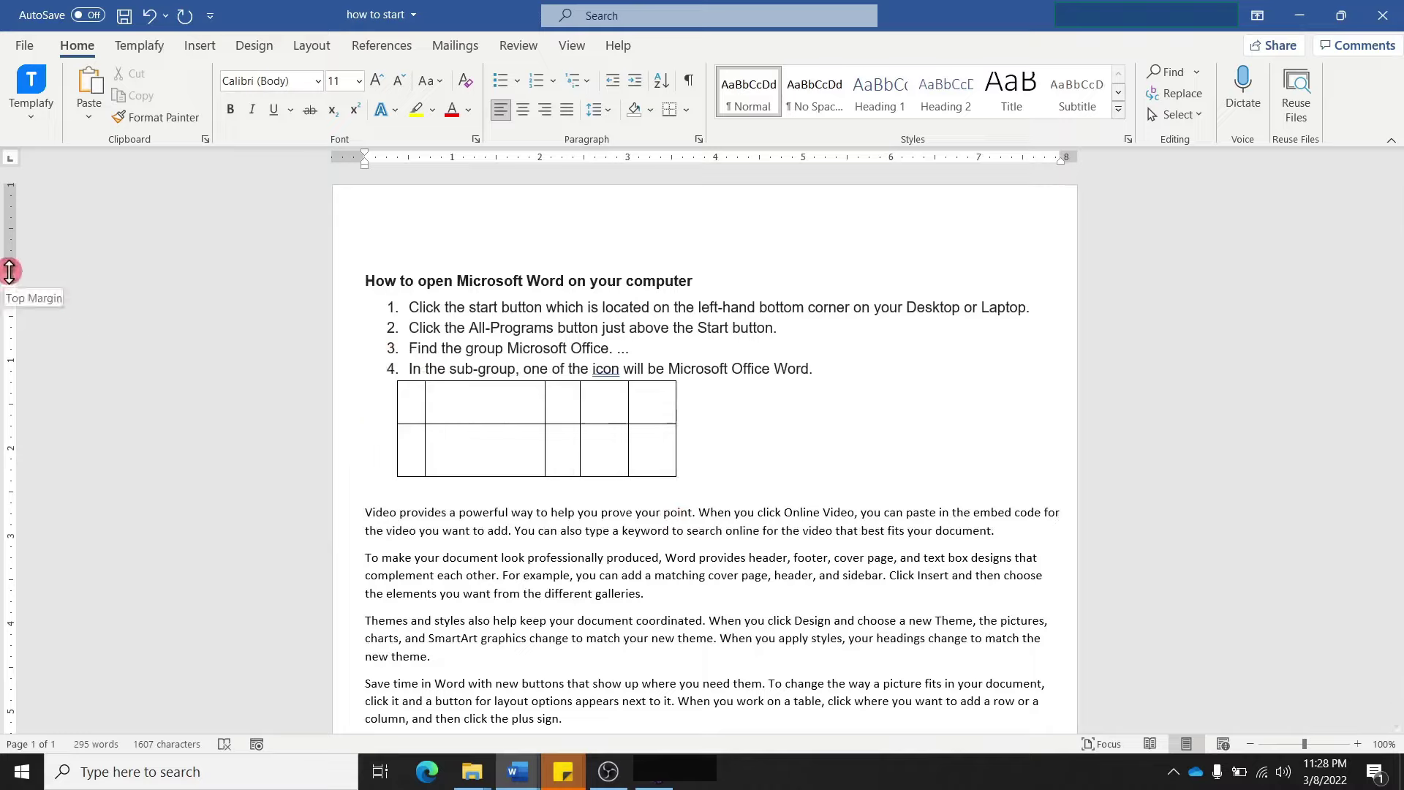
left_click_drag(8, 271, 2, 208)
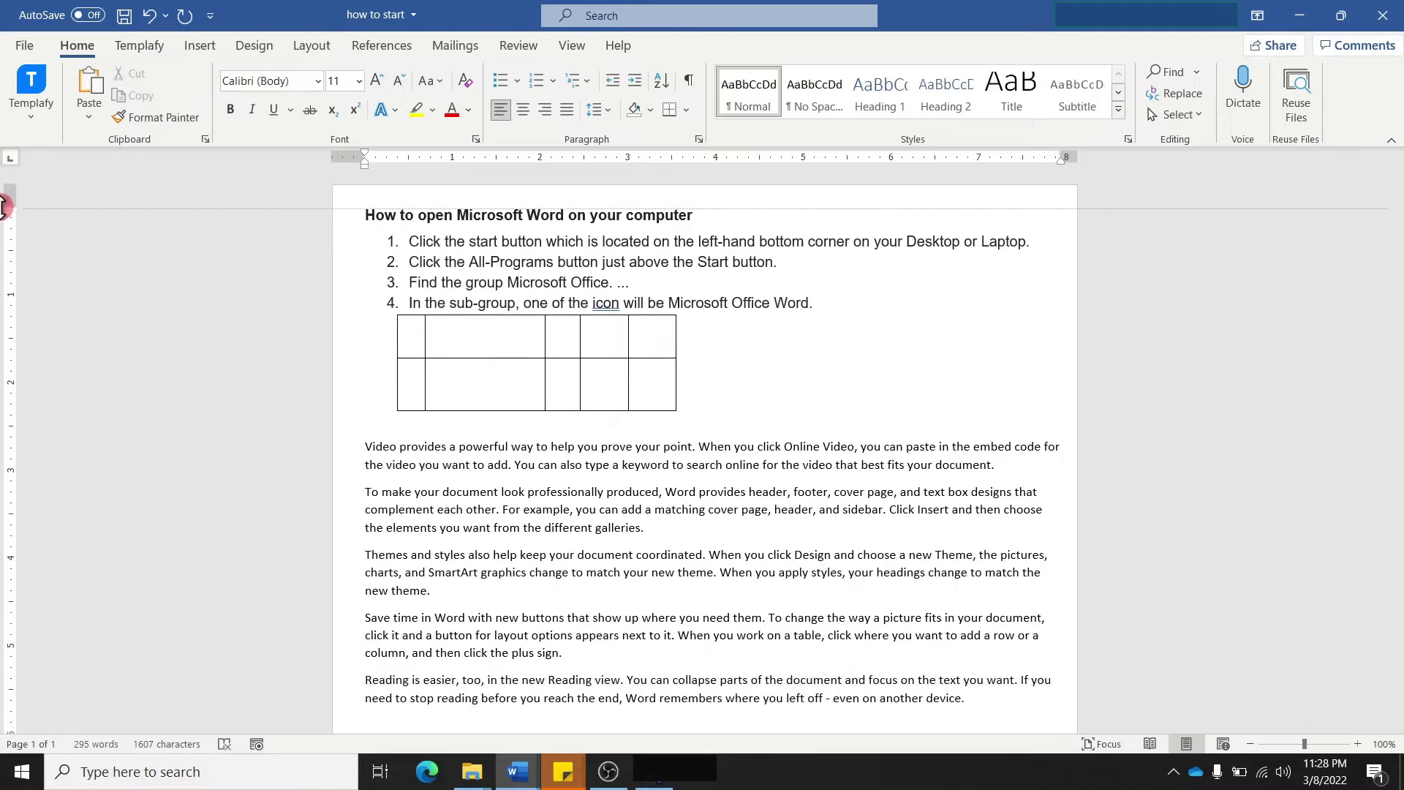
scroll(108, 435, "down", 6)
scroll(115, 457, "down", 3)
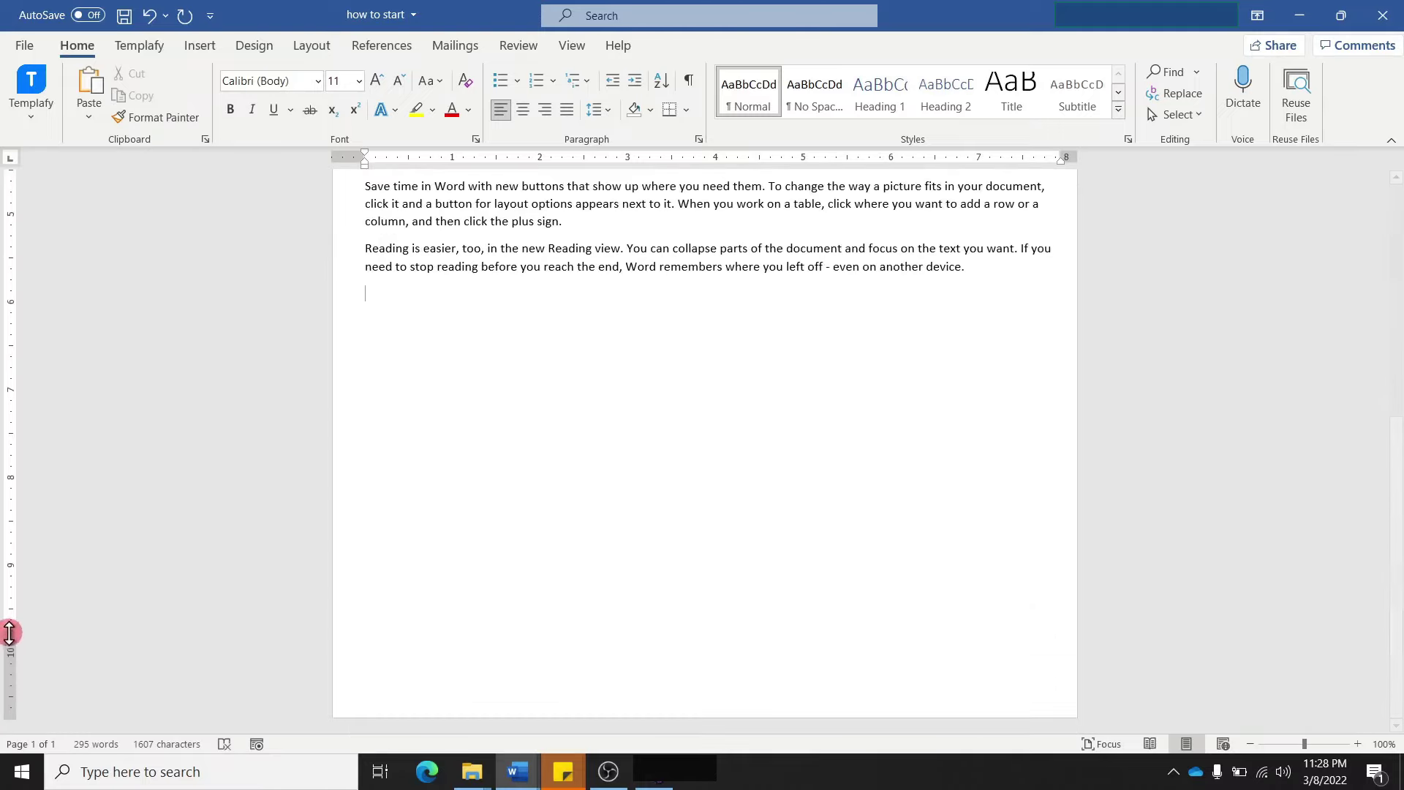
left_click_drag(10, 630, 10, 684)
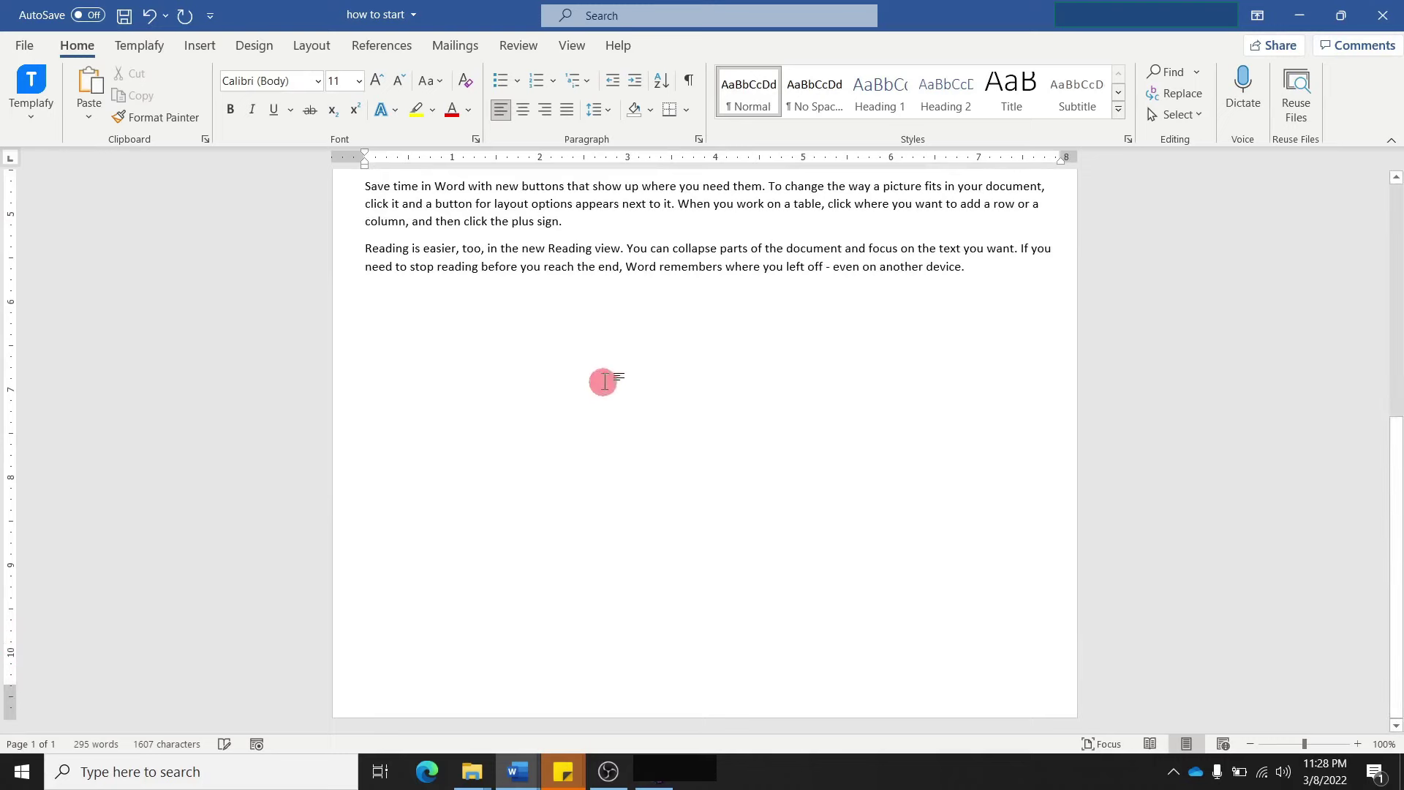
scroll(468, 398, "up", 10)
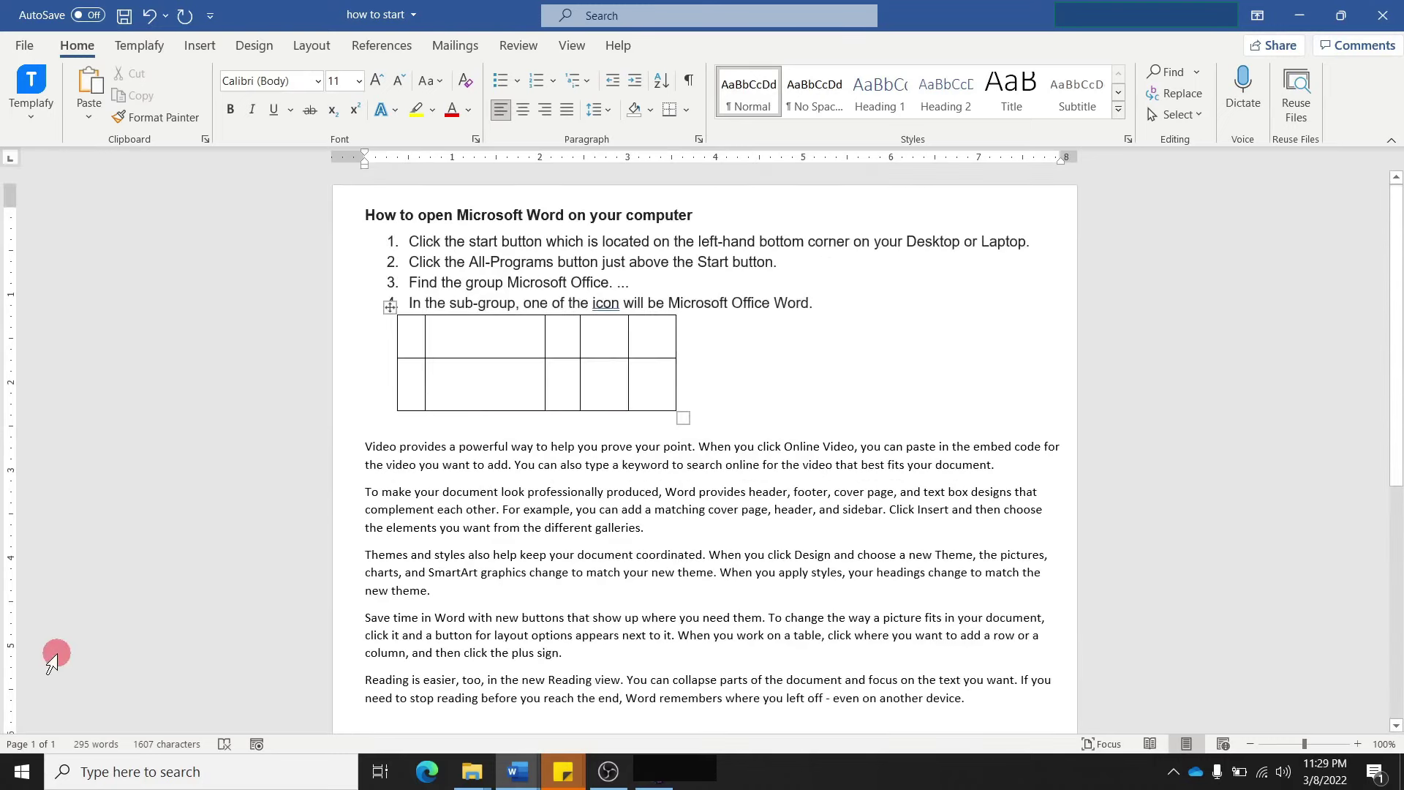
scroll(86, 630, "down", 10)
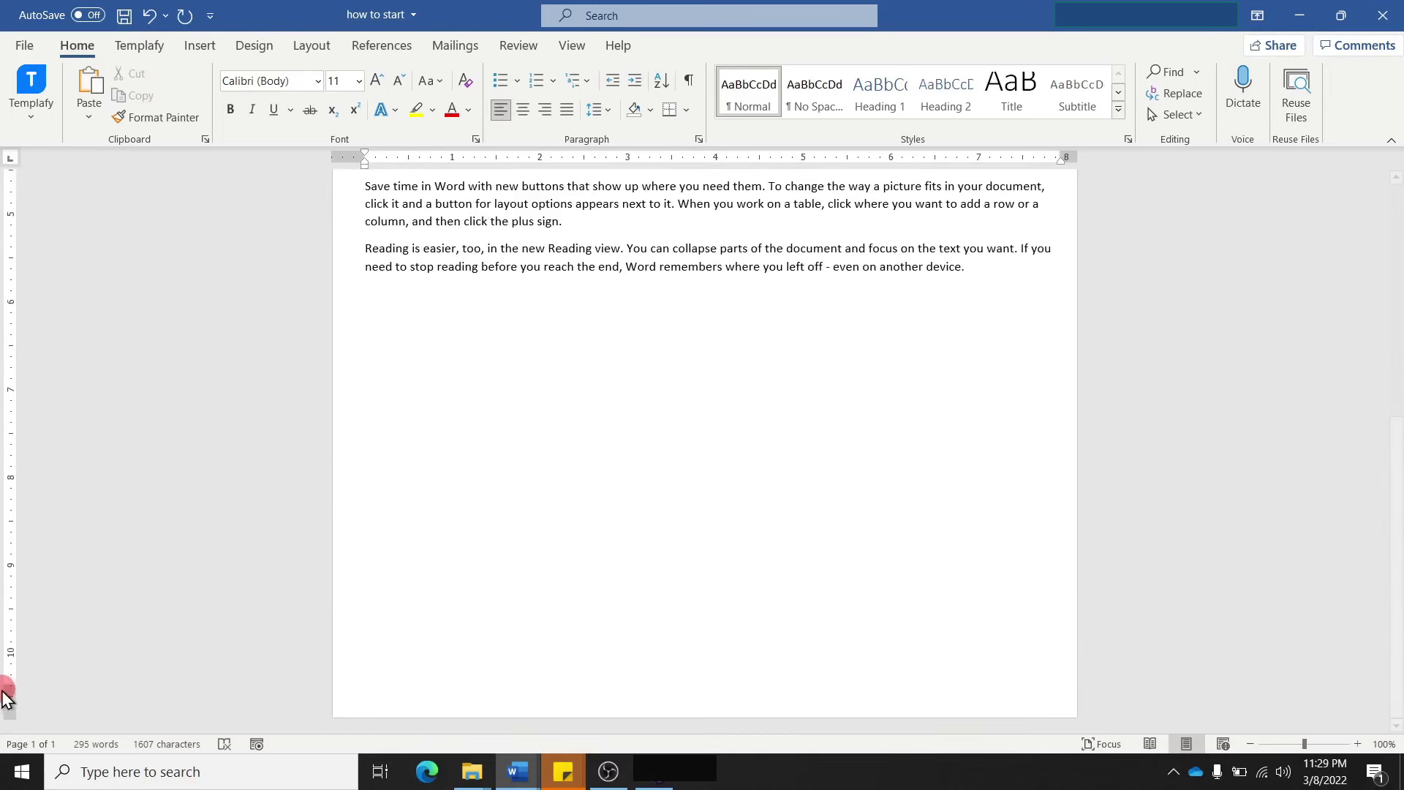
scroll(154, 560, "up", 5)
scroll(153, 560, "up", 3)
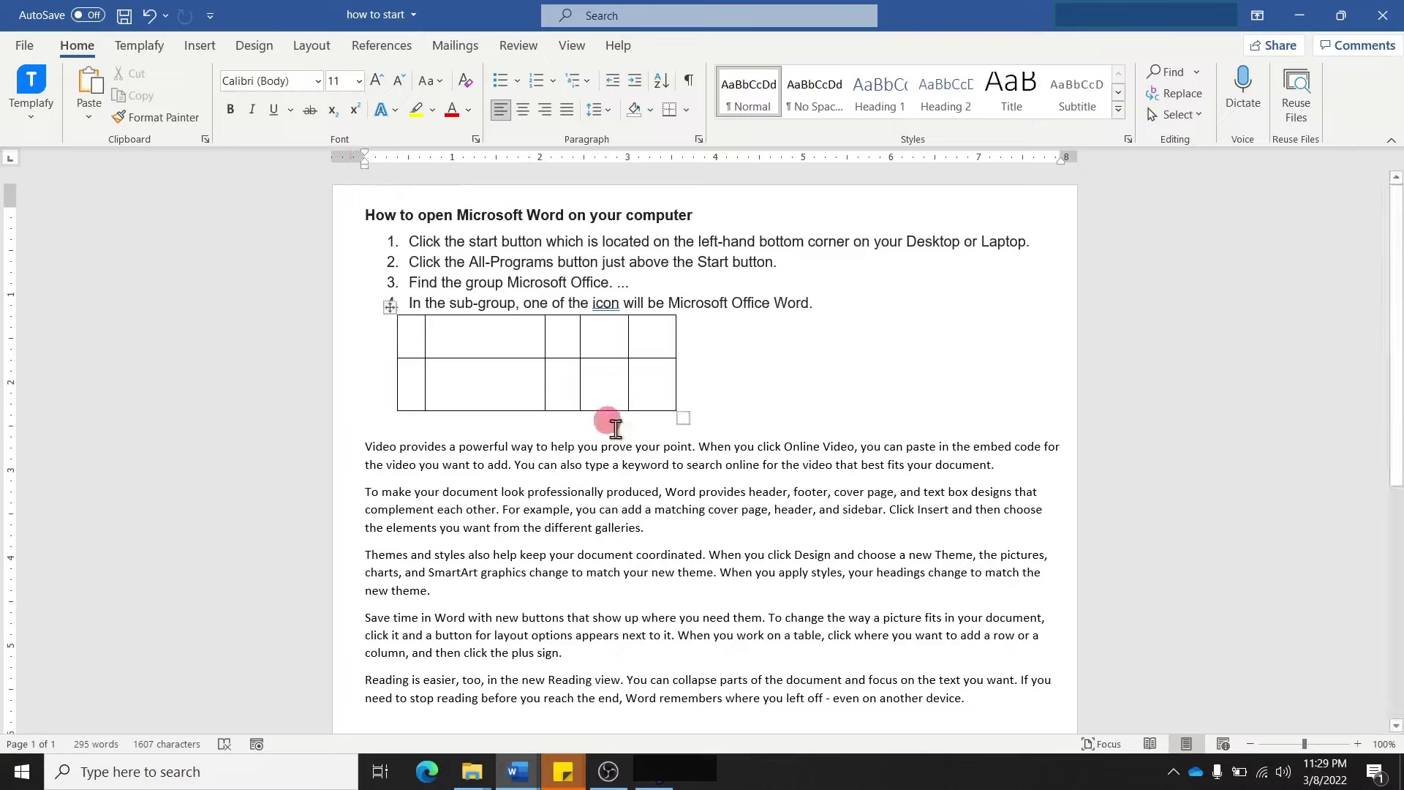
right_click(317, 746)
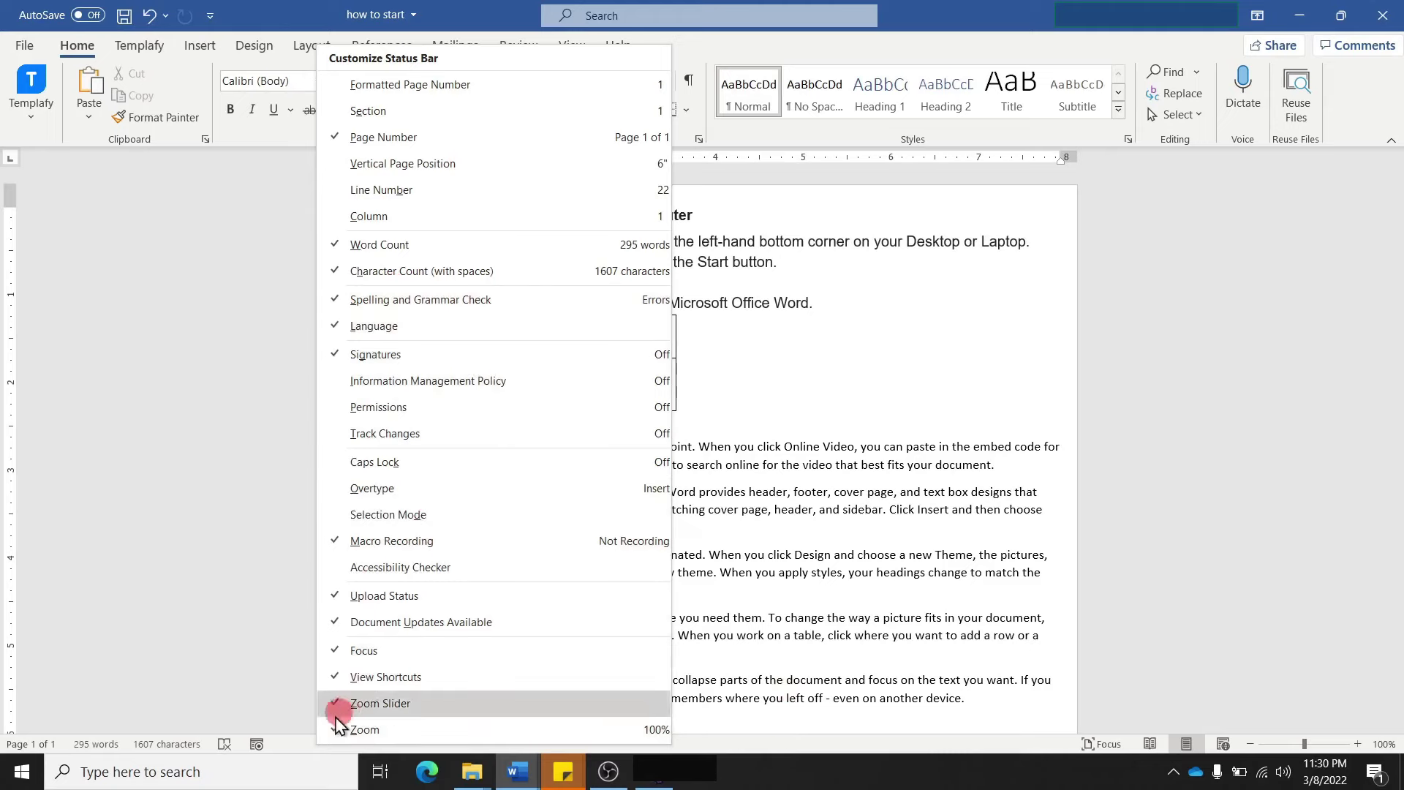
left_click(287, 745)
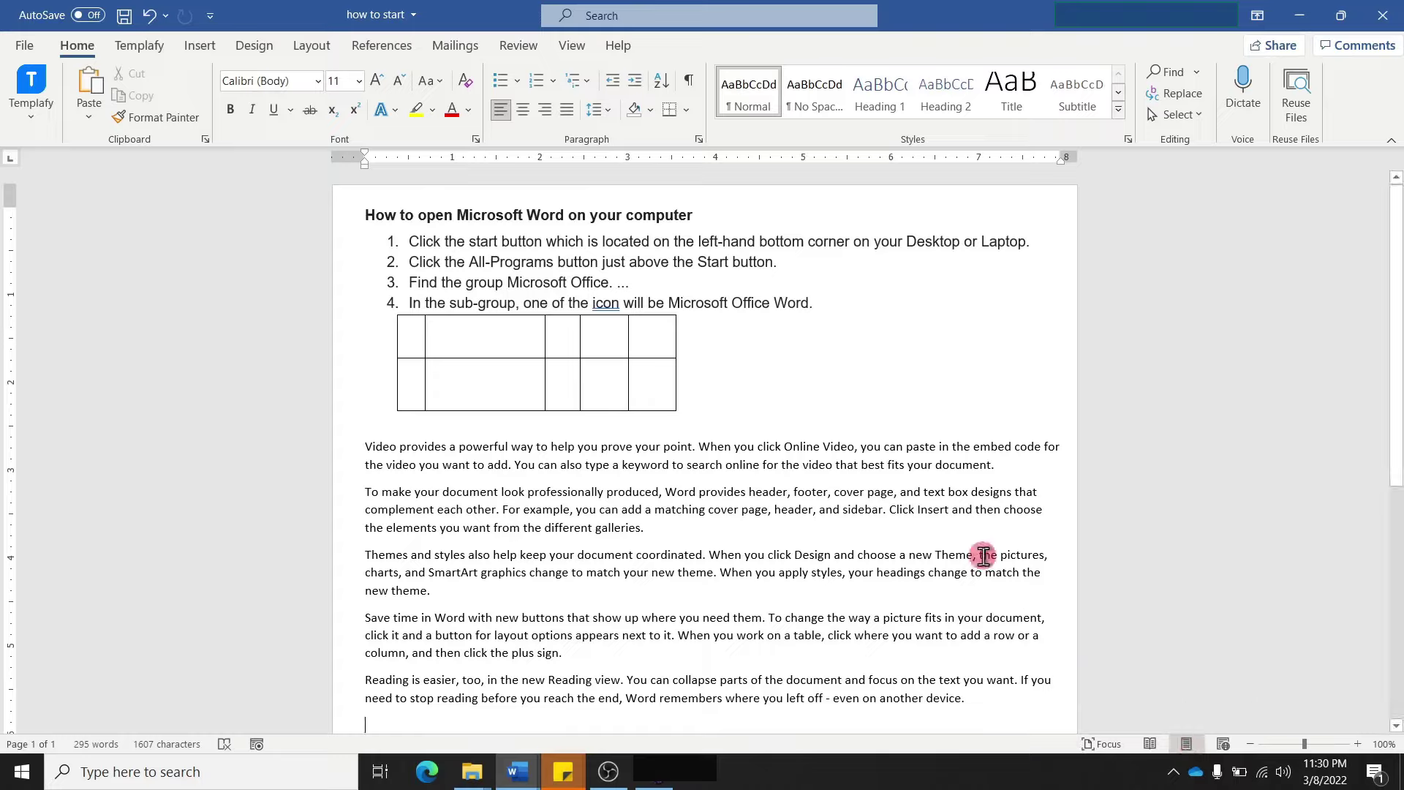
At the end of the document, generate five sample paragraphs with =rand()
scroll(920, 518, "down", 3)
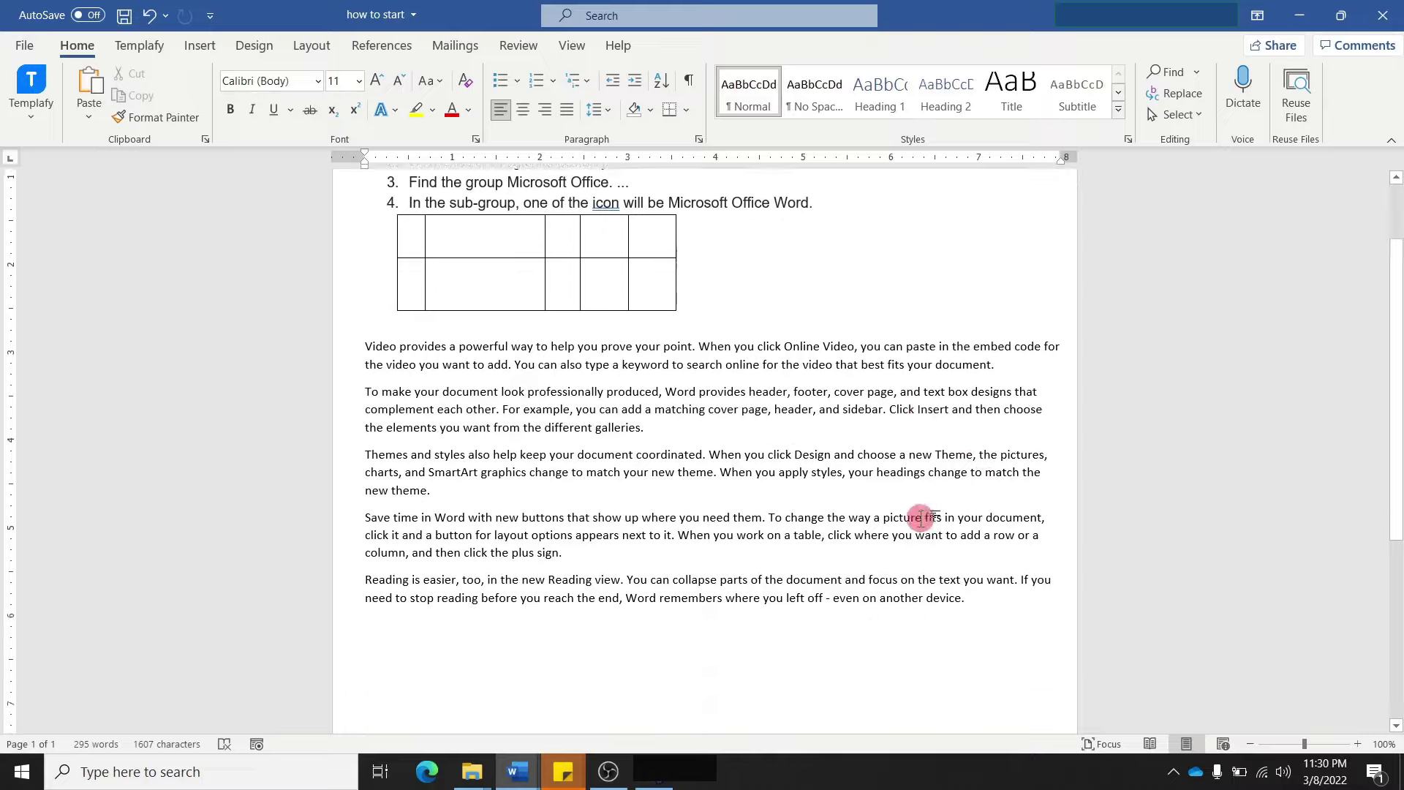
scroll(920, 518, "down", 5)
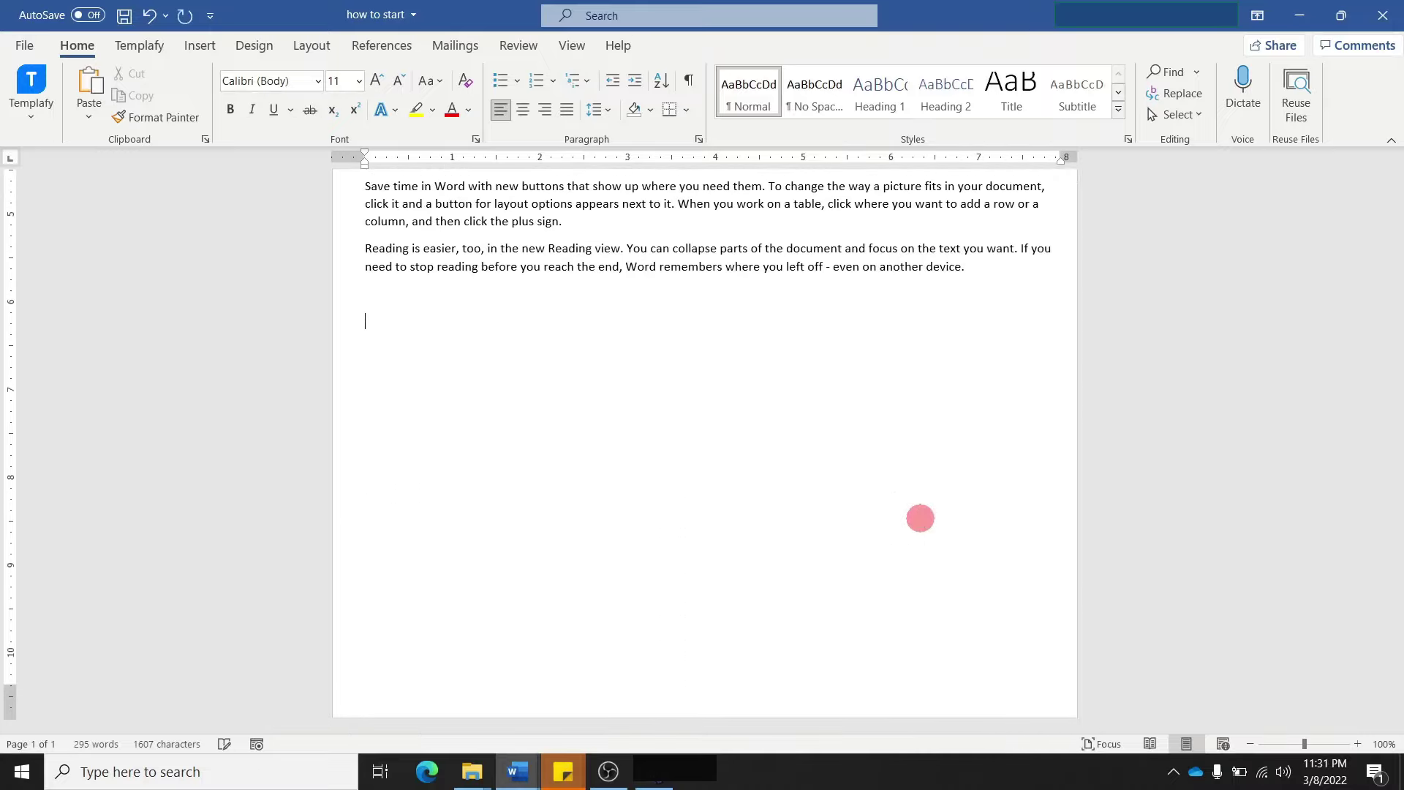
key("Return")
type("=rand")
type("()")
key("Return")
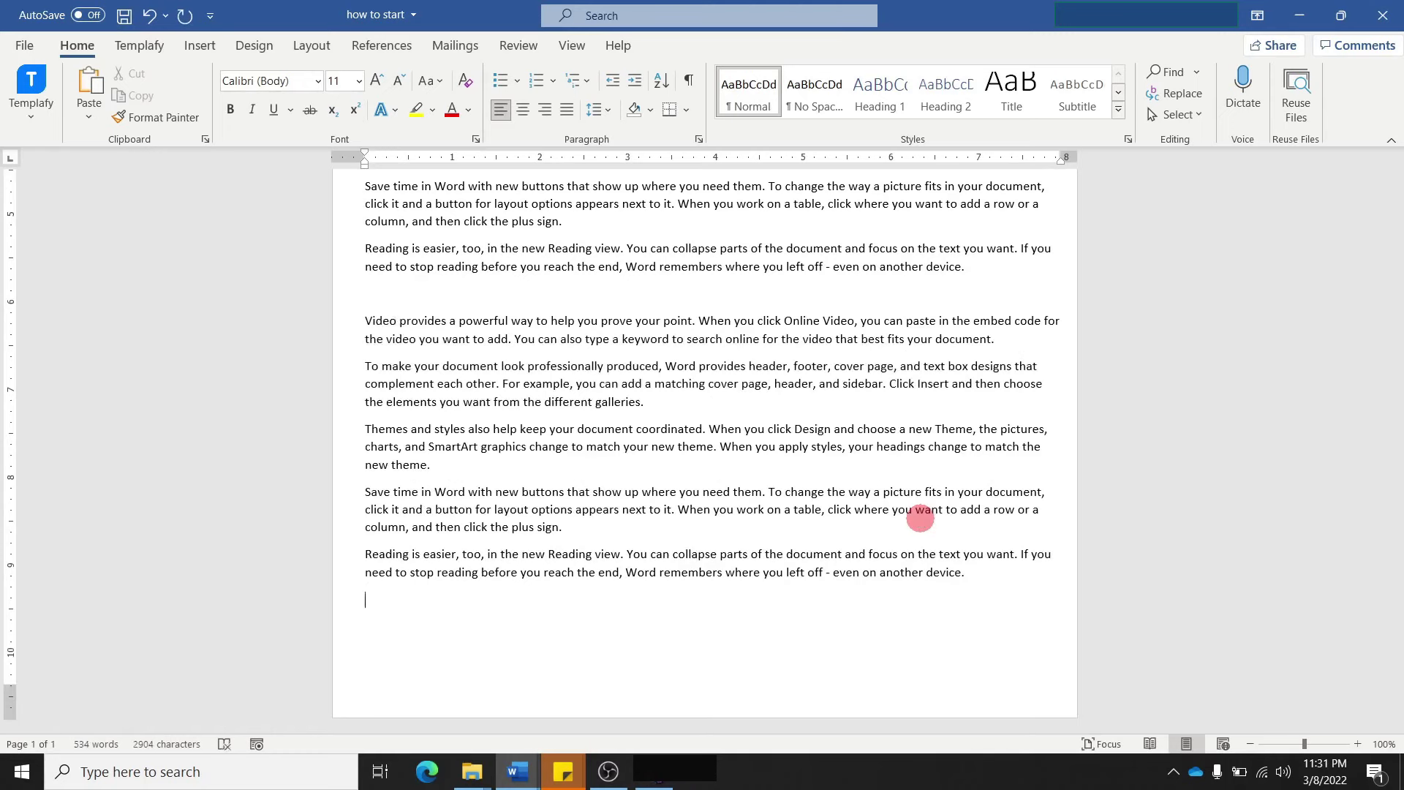
Generate ten longer filler paragraphs with =rand(10,6)
type("=rand()")
type("10,")
type("6")
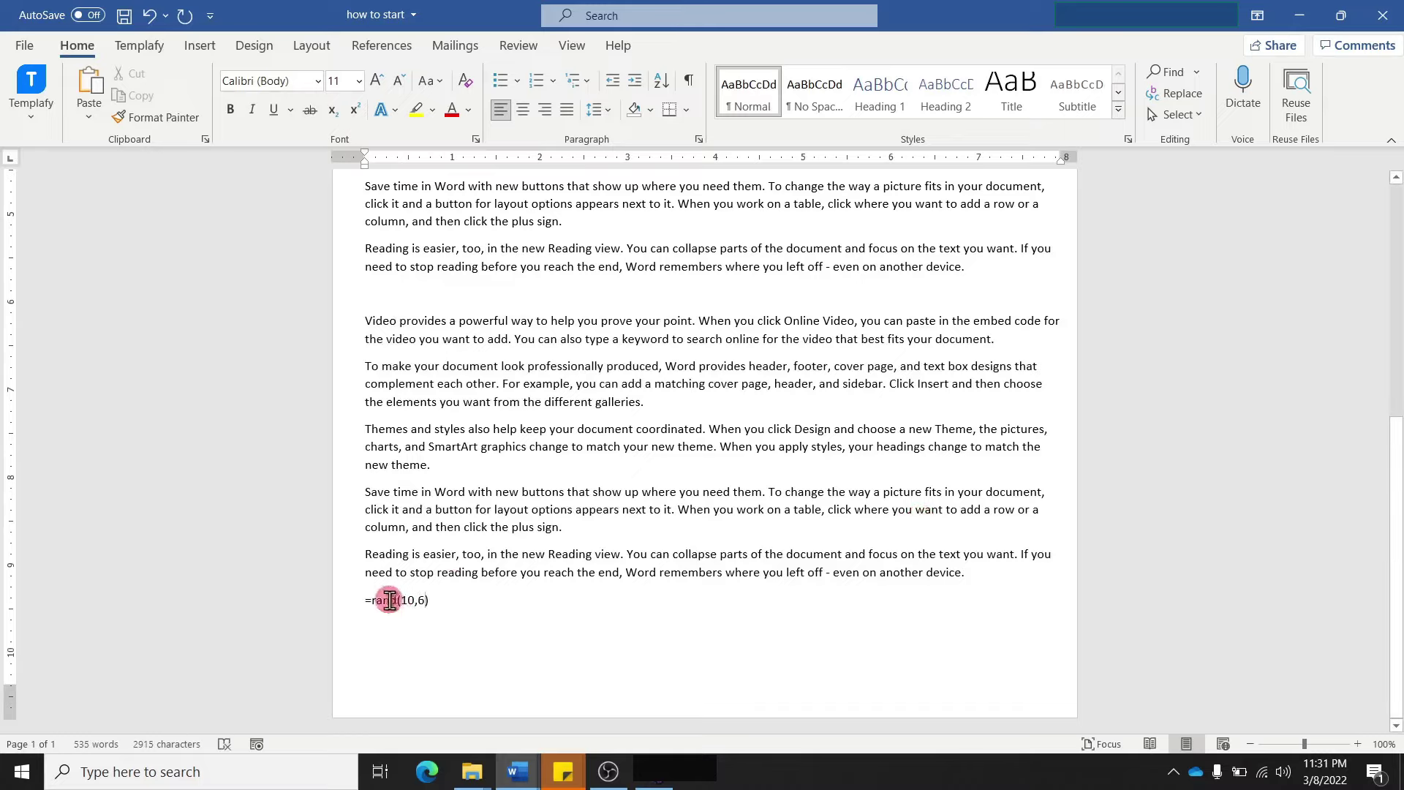
left_click(381, 602)
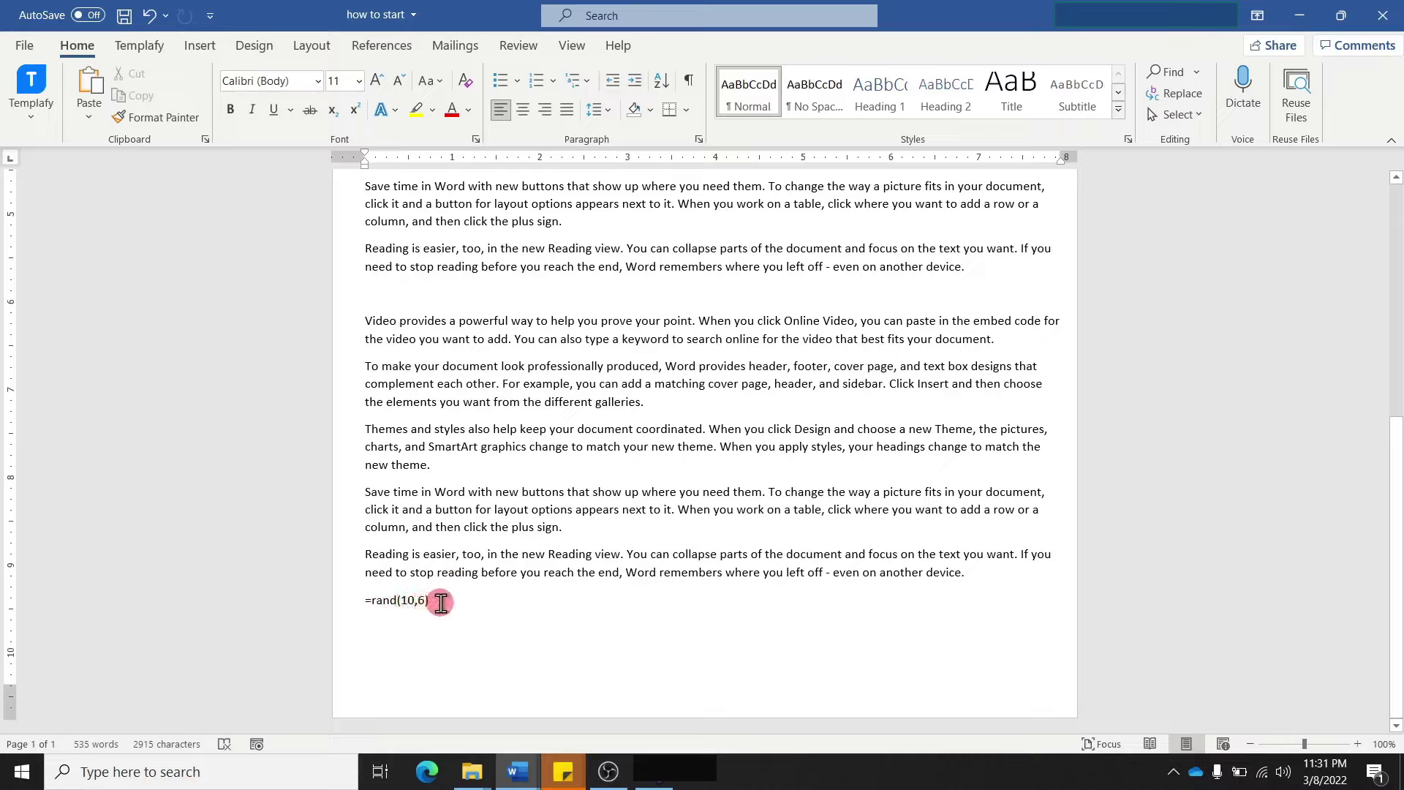
key("Return")
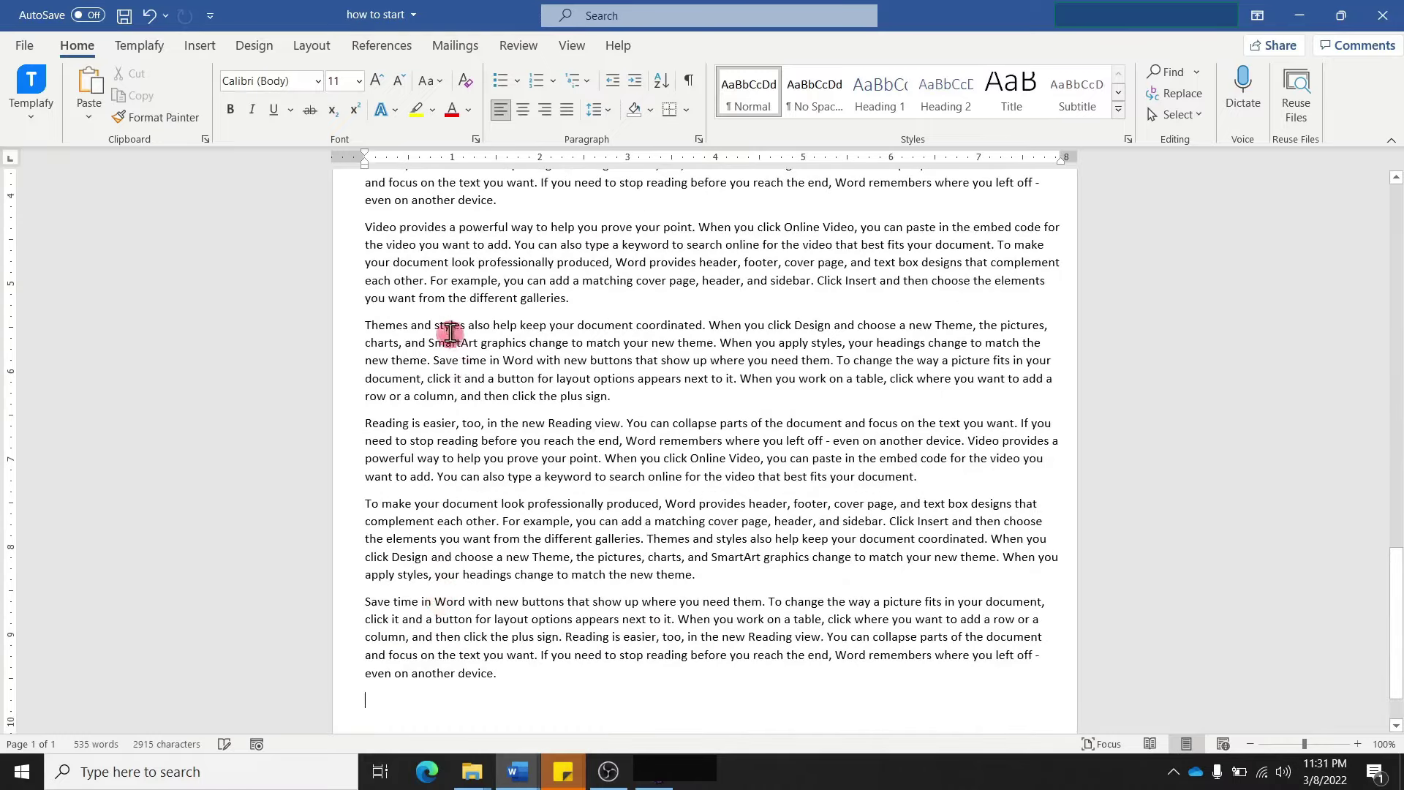
scroll(439, 248, "up", 5)
scroll(464, 292, "up", 5)
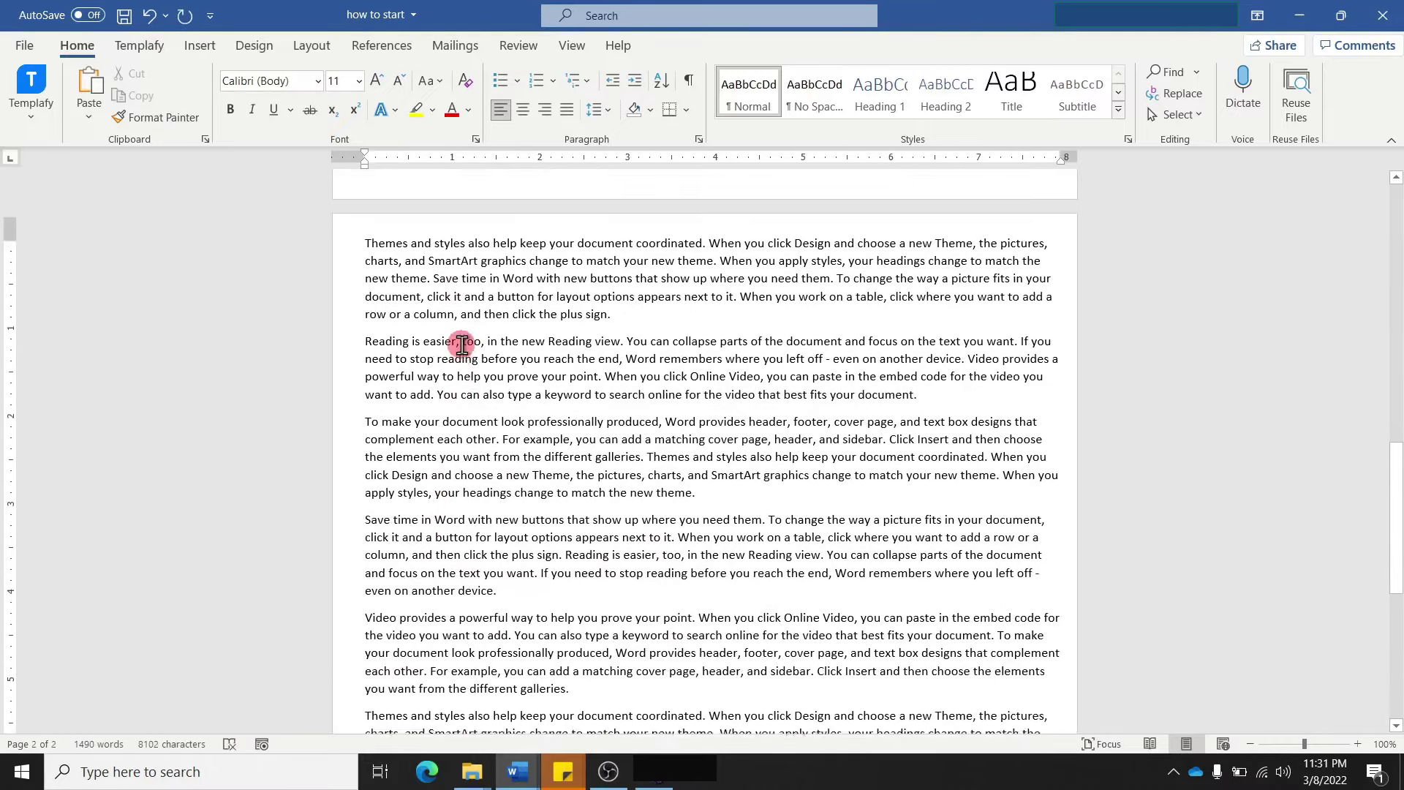
scroll(462, 346, "up", 1)
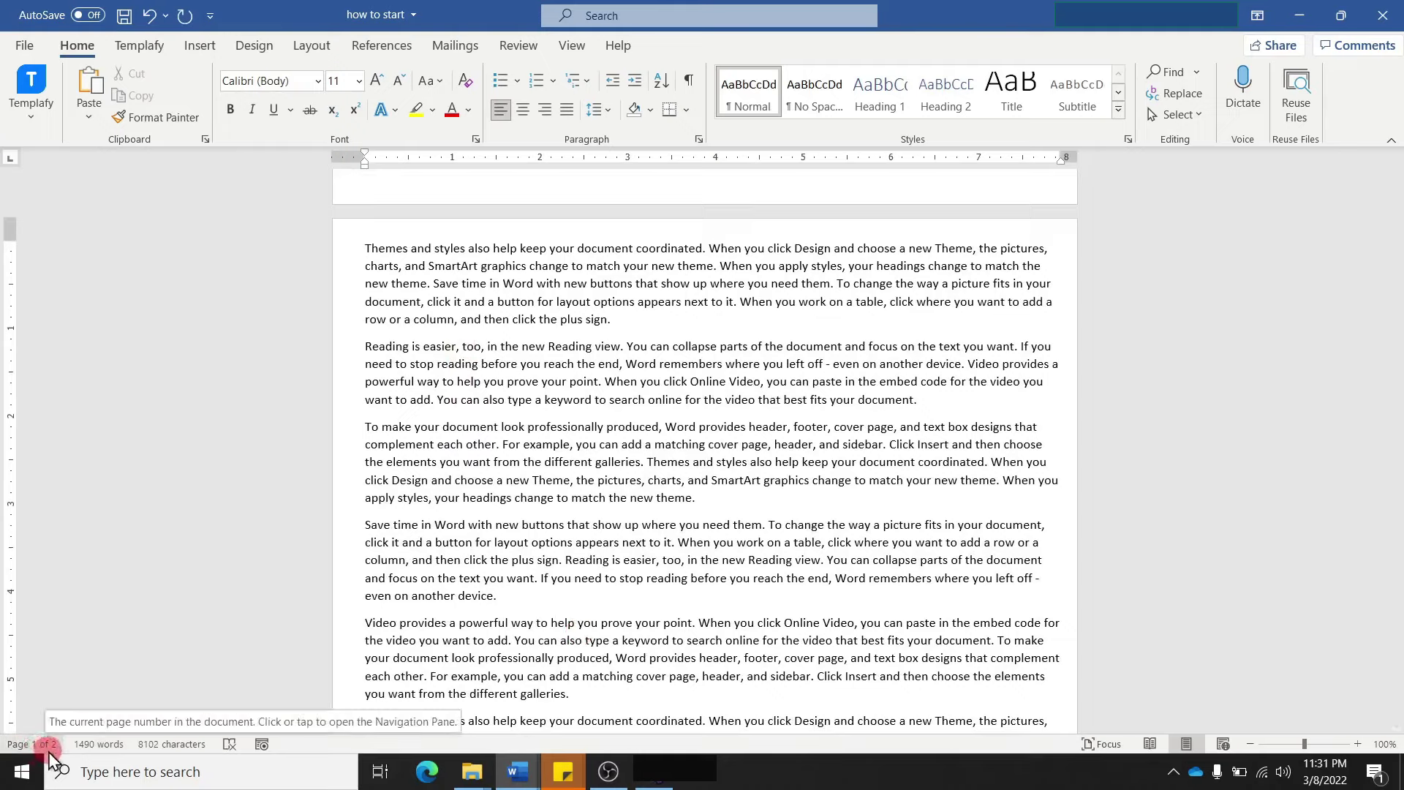
left_click(505, 381)
scroll(505, 381, "up", 3)
scroll(505, 381, "down", 3)
scroll(505, 381, "down", 2)
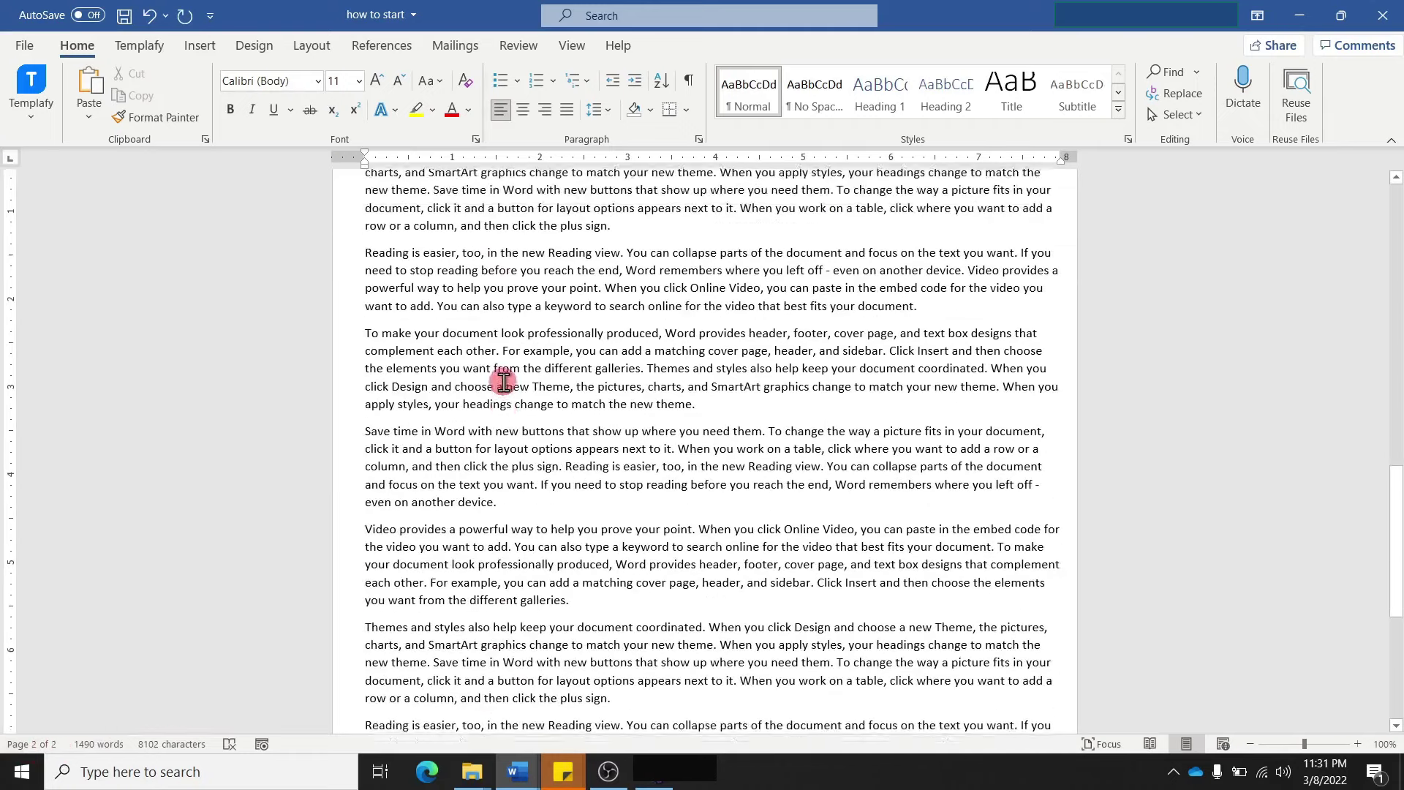
scroll(505, 382, "down", 2)
scroll(503, 380, "up", 3)
scroll(503, 379, "up", 1)
left_click(470, 266)
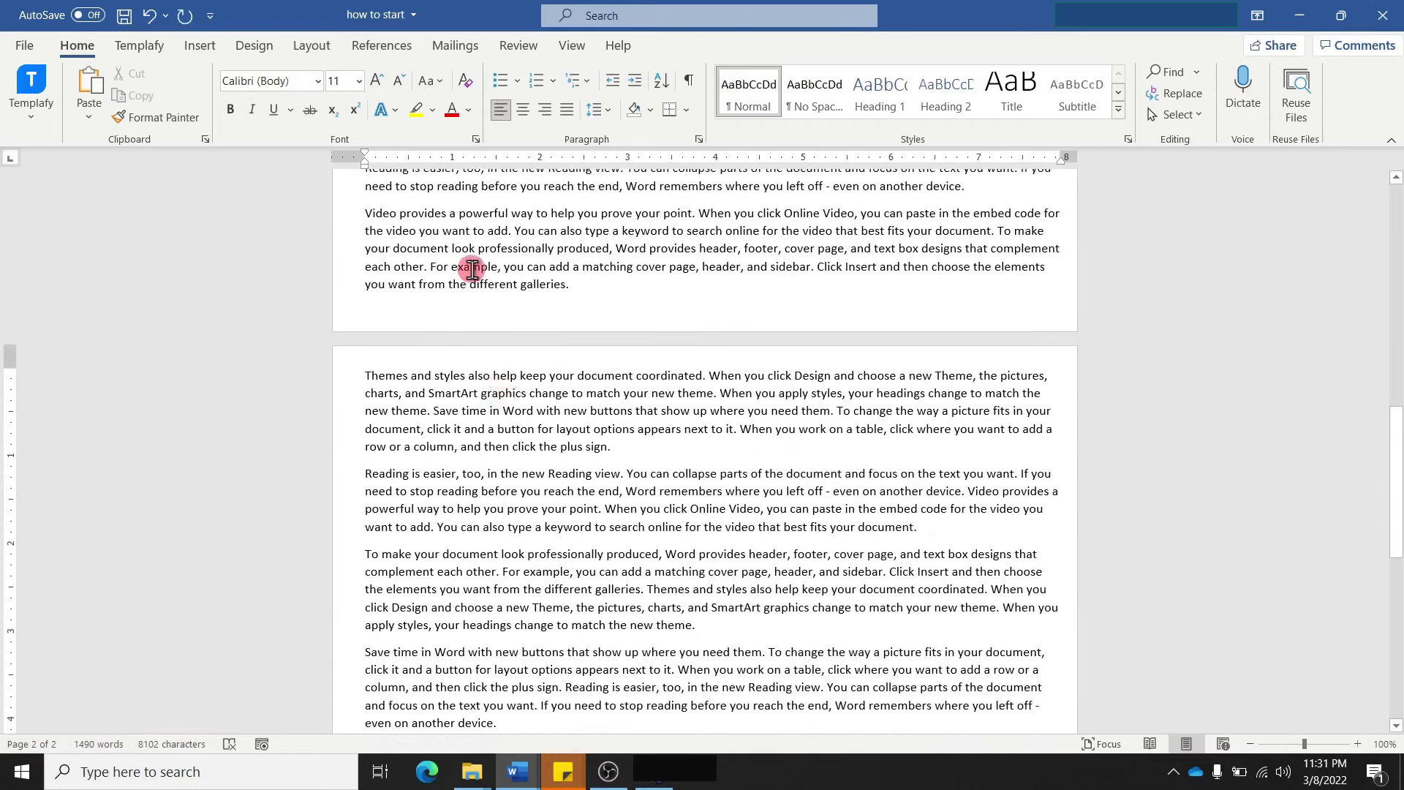
scroll(468, 266, "down", 3)
scroll(468, 266, "down", 3)
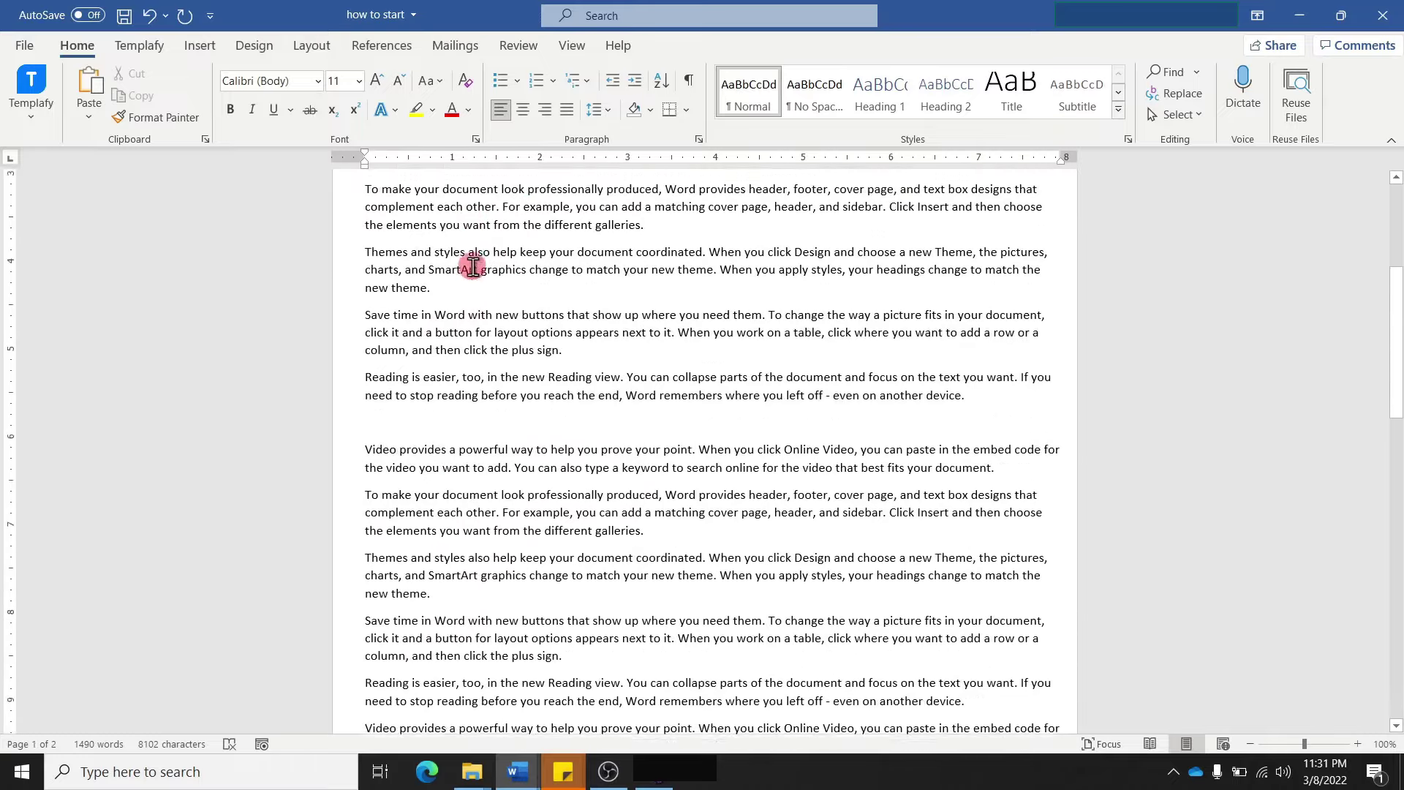
scroll(472, 266, "down", 3)
scroll(473, 266, "down", 1)
left_click(490, 381)
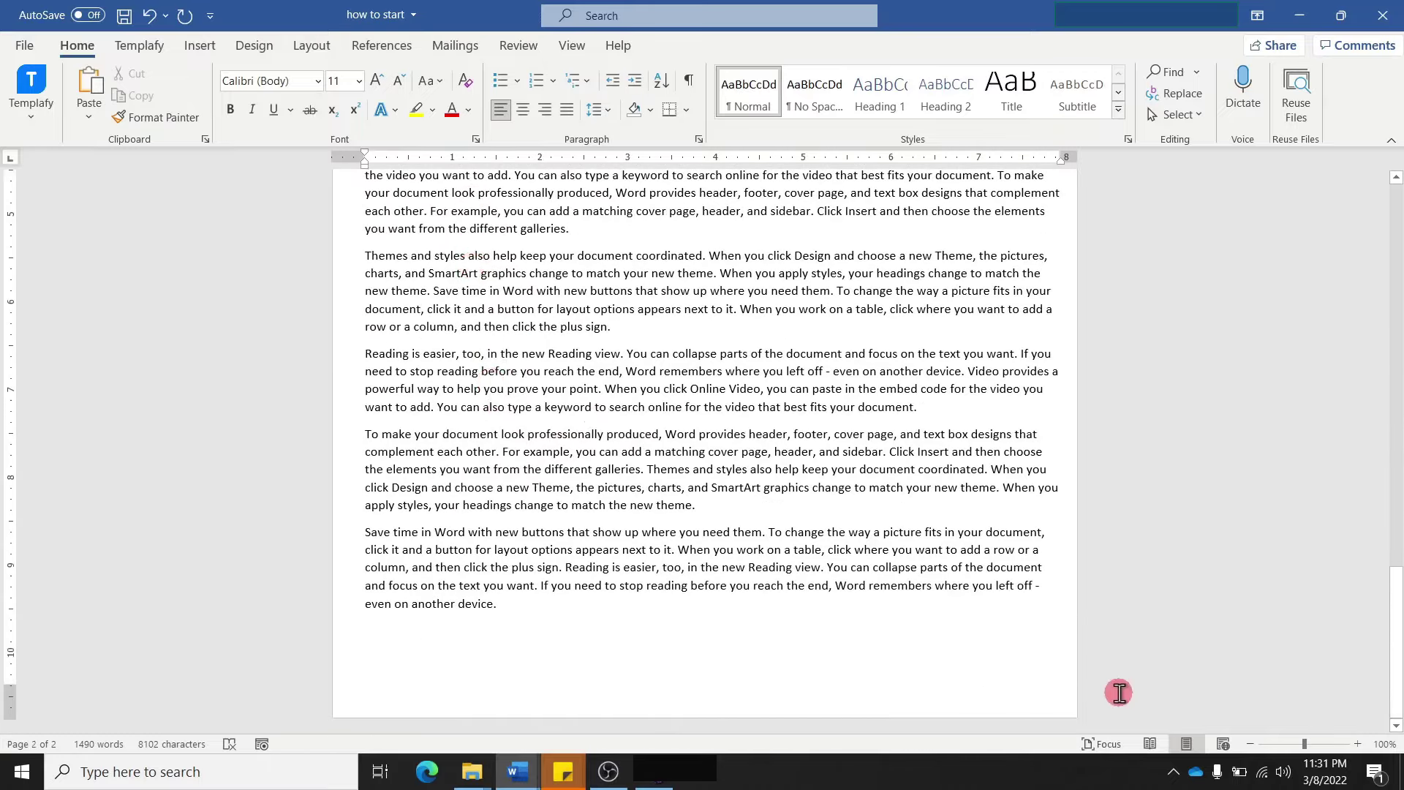
left_click(1088, 744)
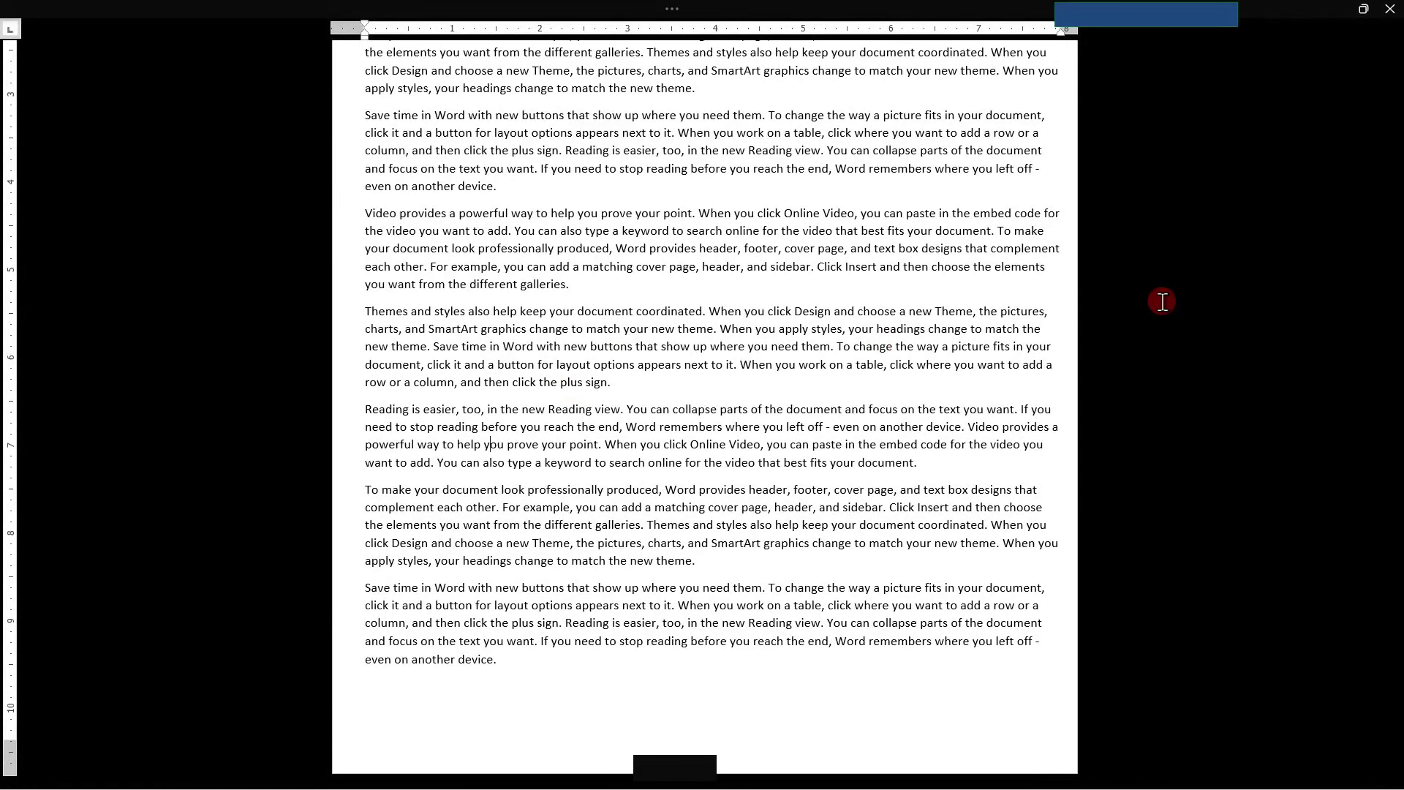
key("Escape")
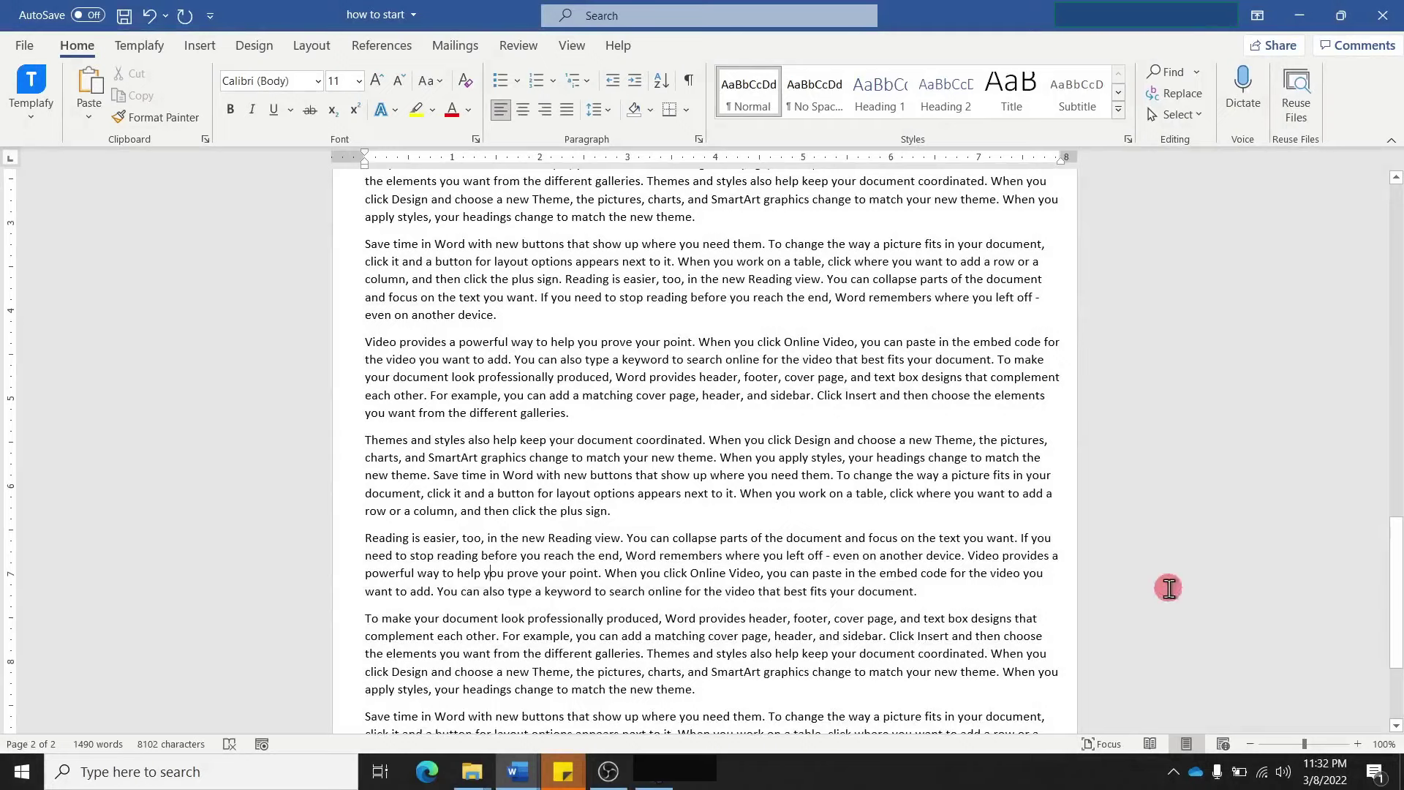
left_click(1152, 743)
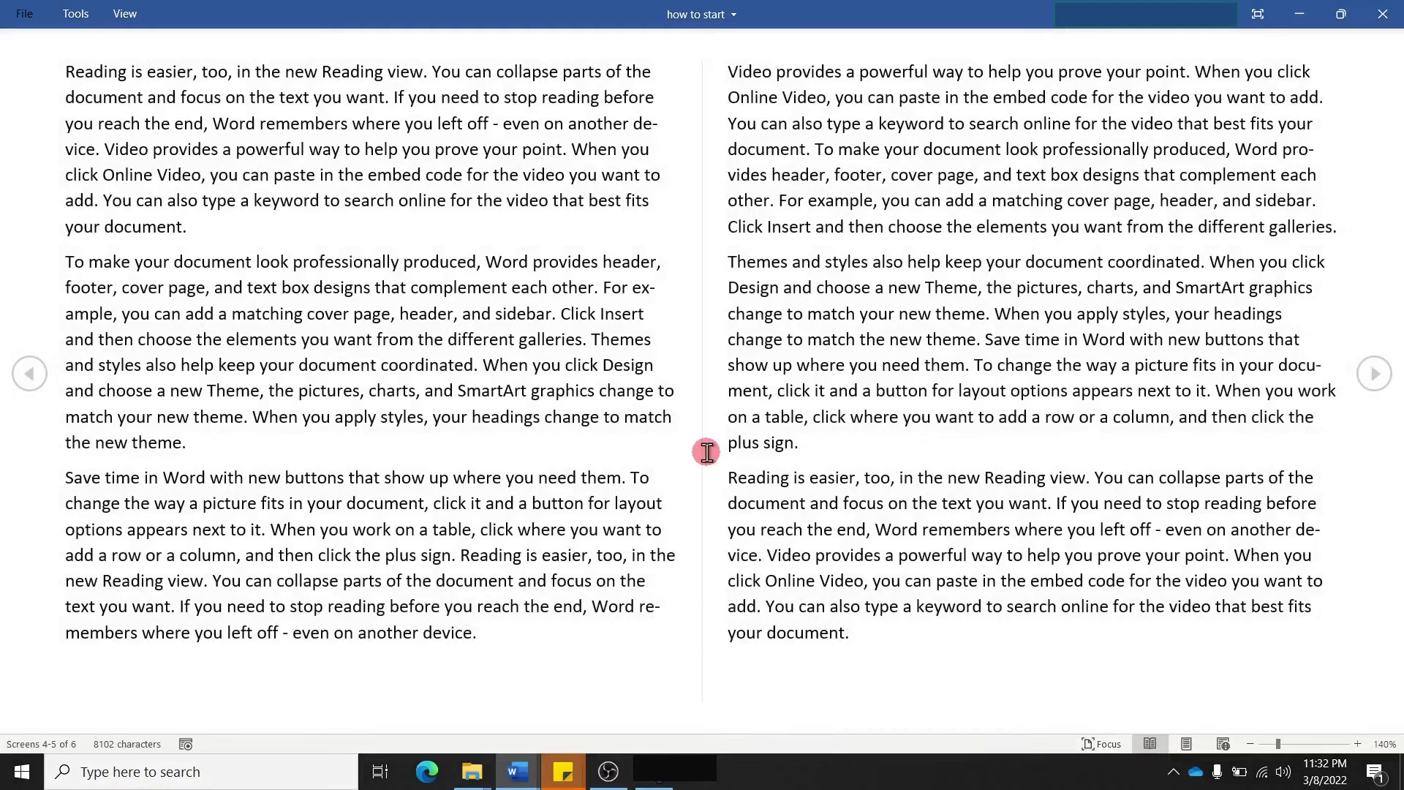
scroll(724, 439, "down", 1)
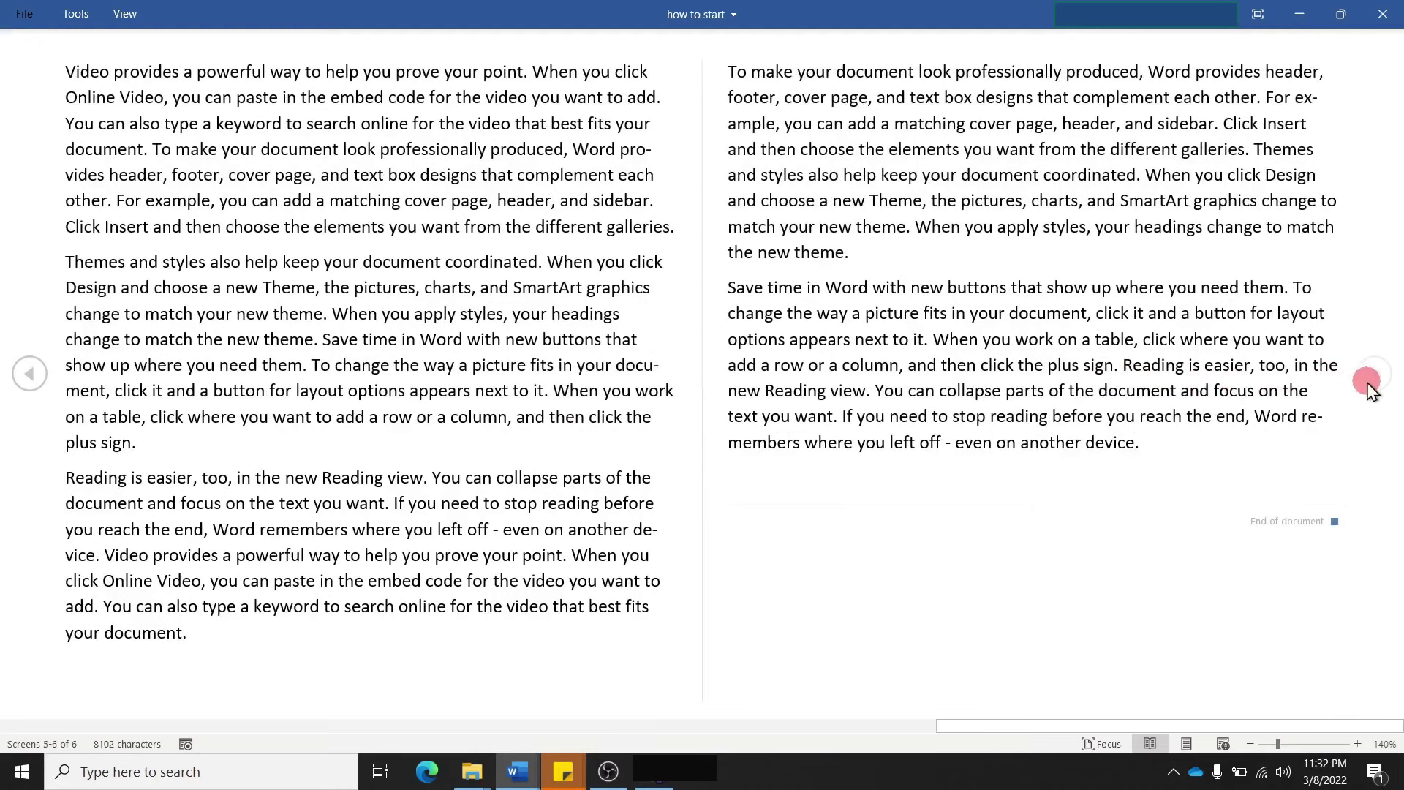
left_click(30, 375)
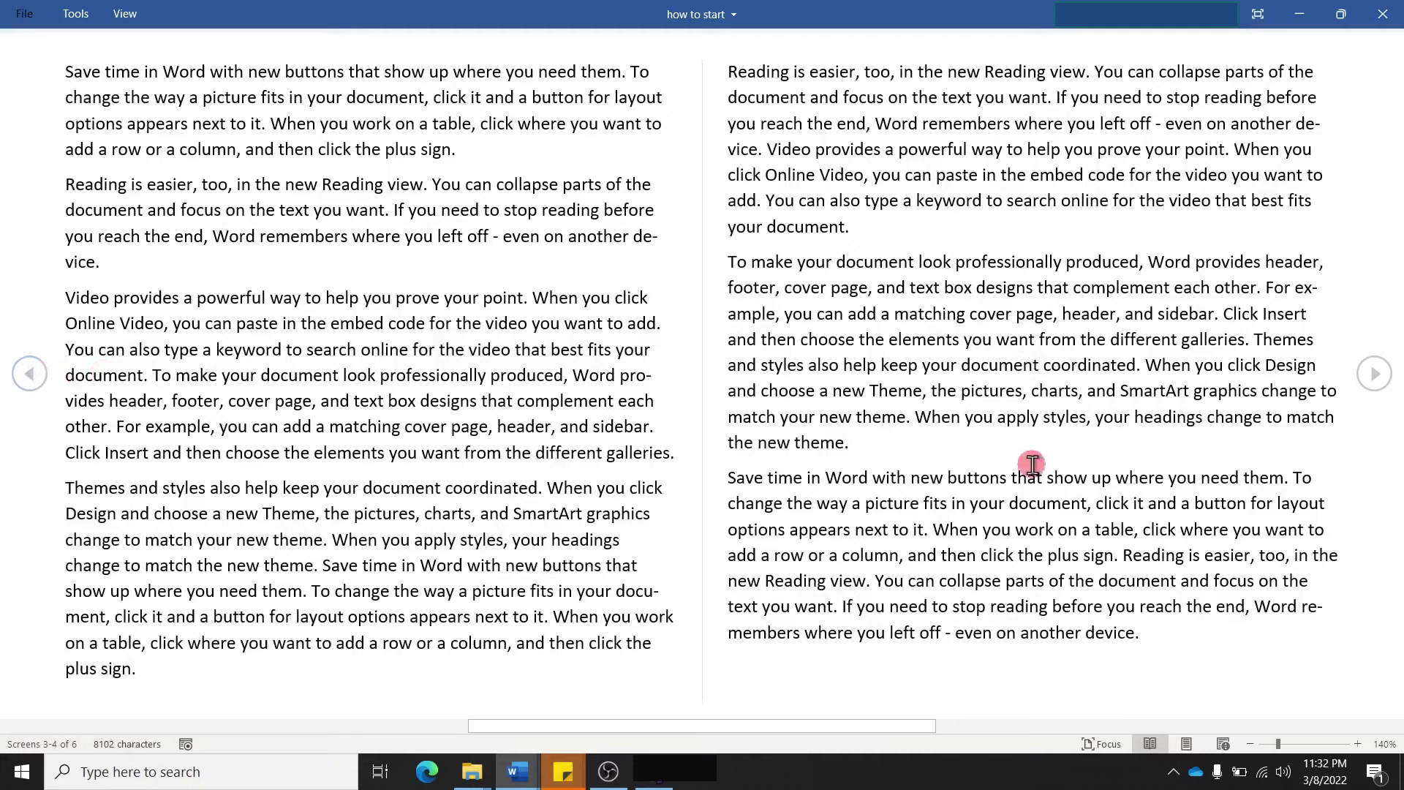
left_click(1188, 744)
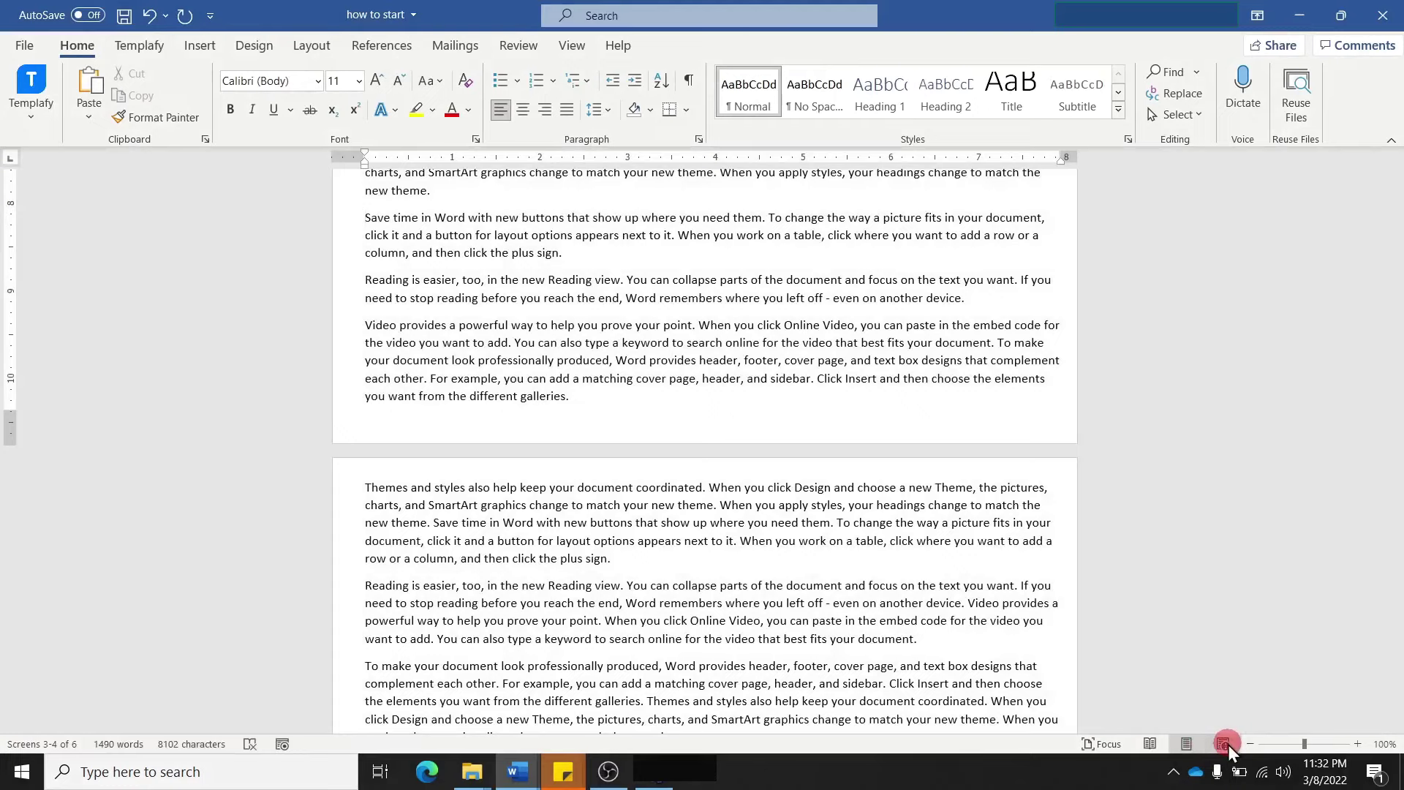
left_click(1225, 744)
scroll(643, 389, "up", 5)
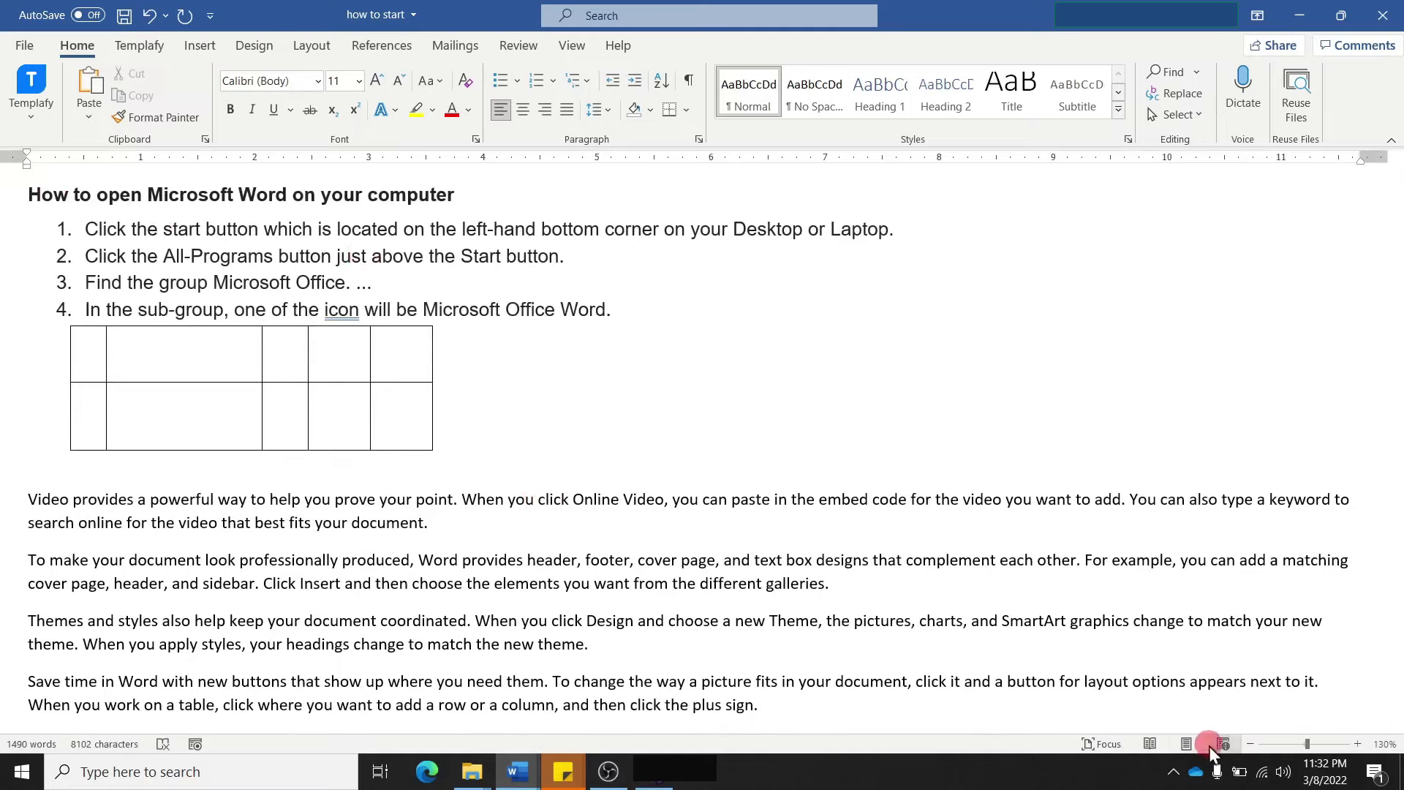
left_click(1185, 744)
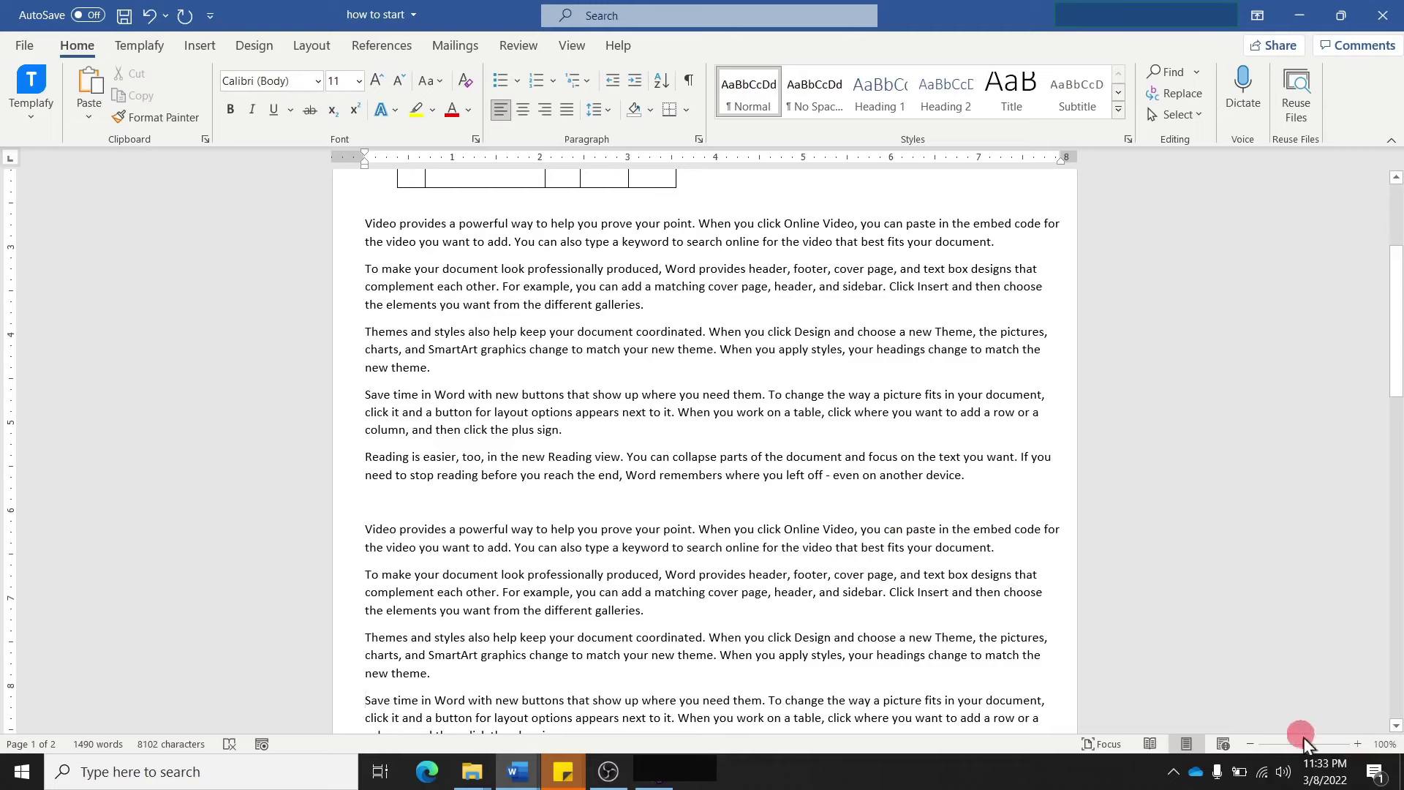
left_click(1359, 743)
left_click(1358, 744)
left_click(1359, 744)
left_click(1358, 744)
left_click(1358, 744)
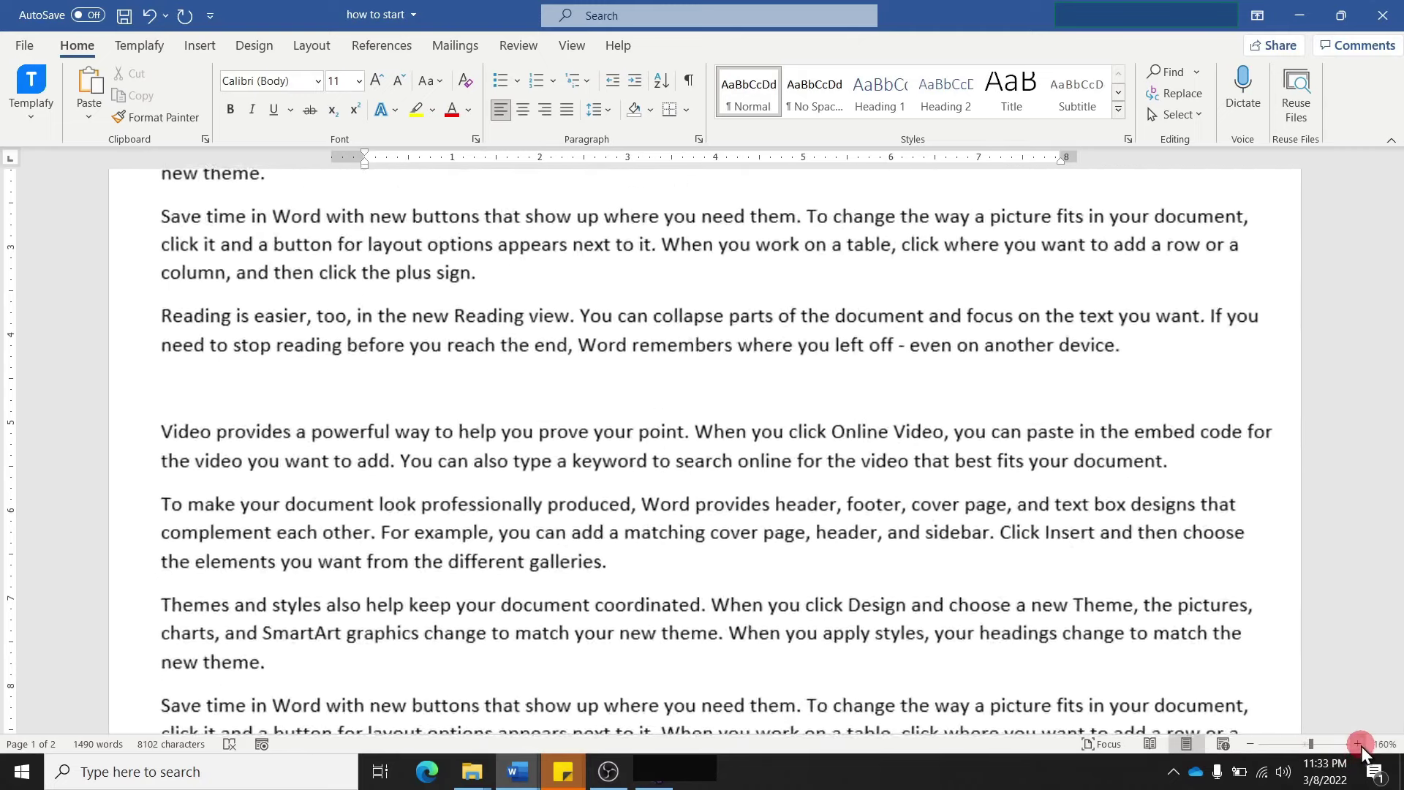
left_click(1249, 746)
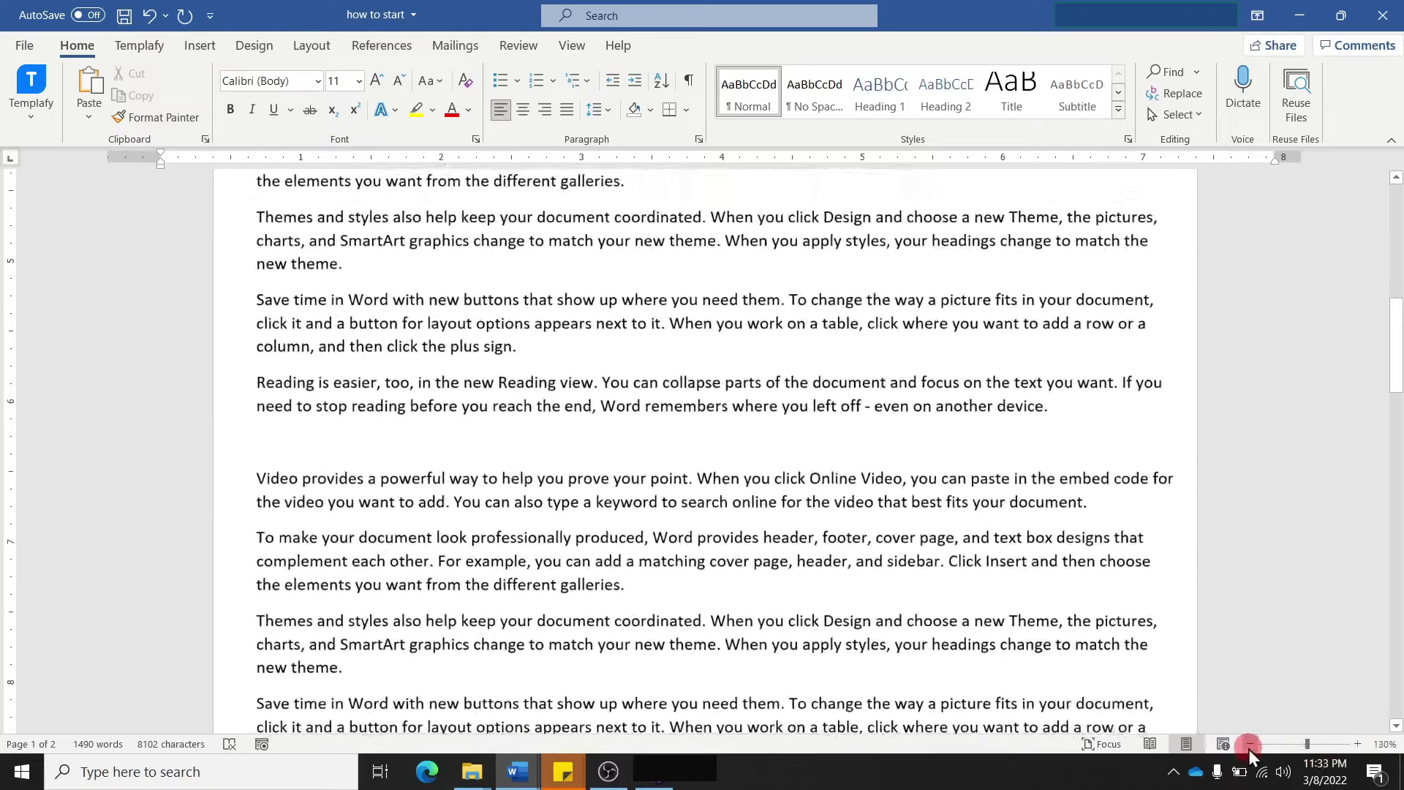
left_click(1249, 746)
left_click(1249, 746)
left_click(1249, 746)
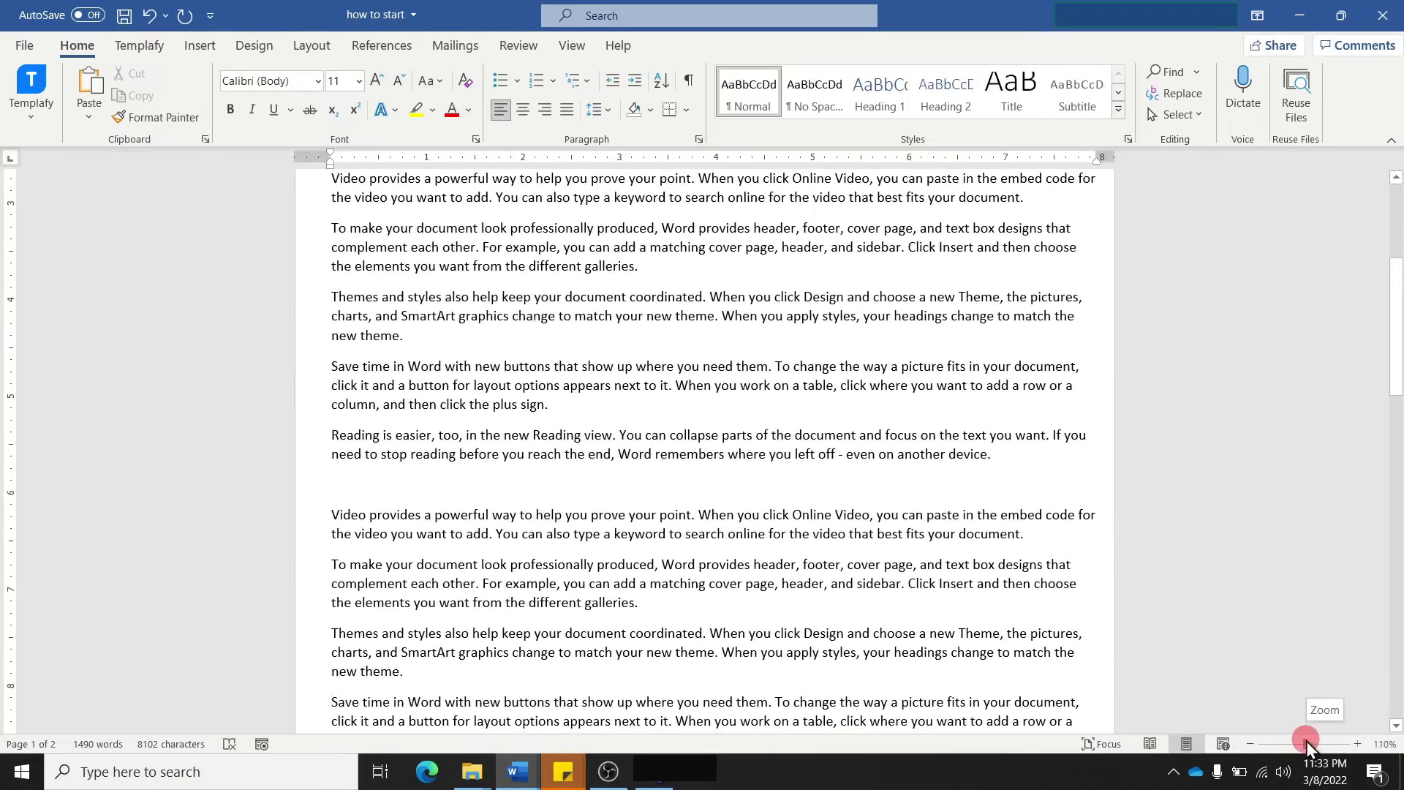
left_click_drag(1307, 743, 1310, 744)
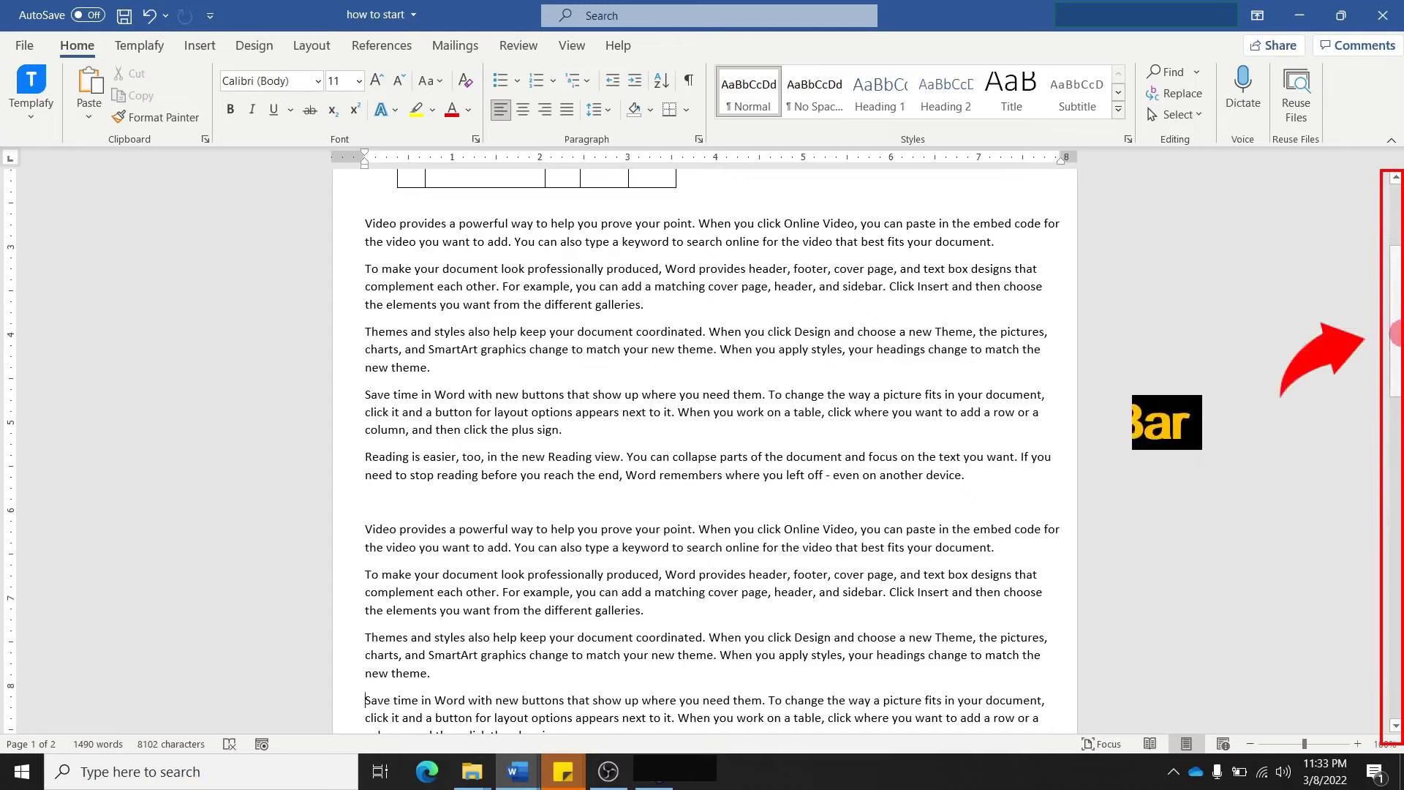
left_click_drag(1396, 329, 1397, 301)
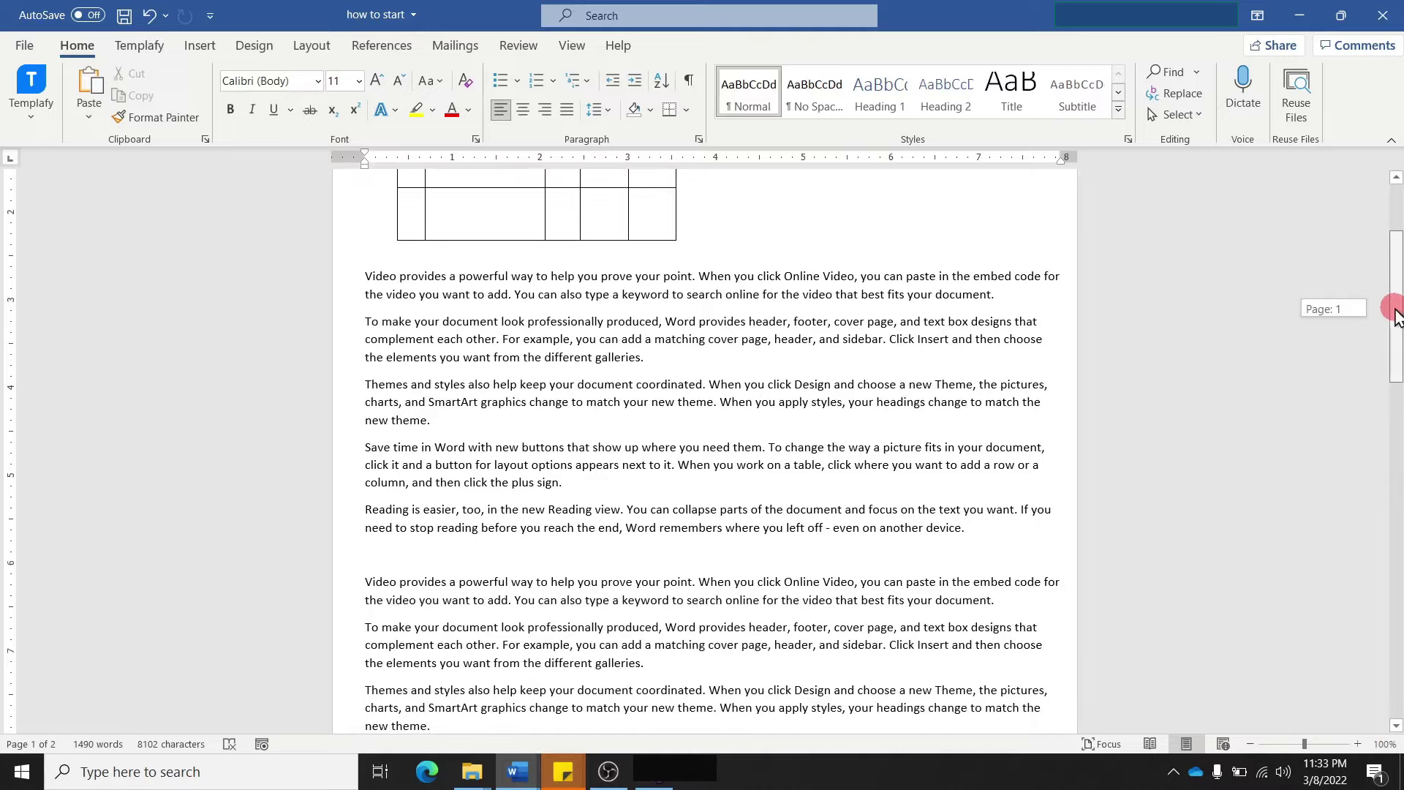
left_click_drag(1397, 322, 1386, 443)
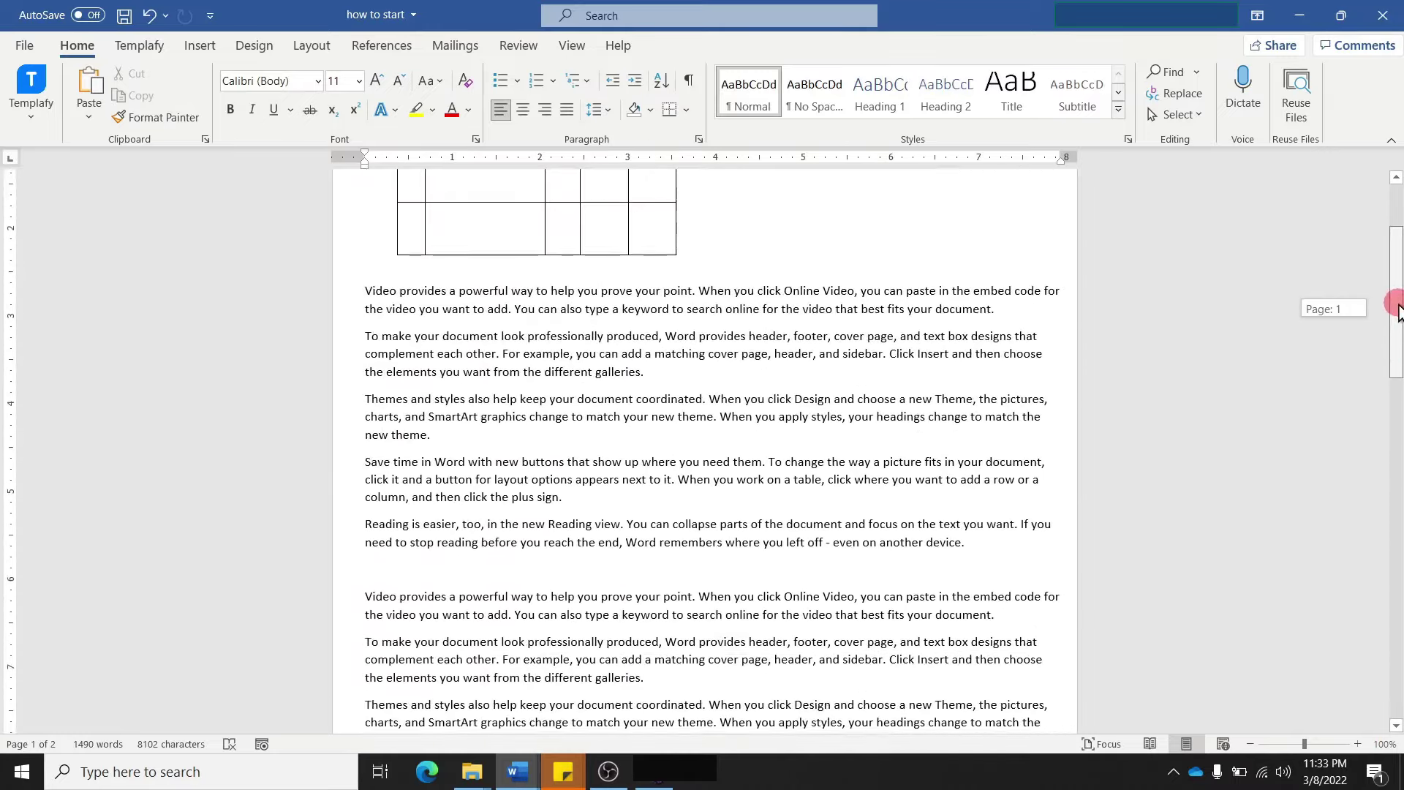
left_click_drag(1386, 443, 1394, 275)
left_click(1398, 179)
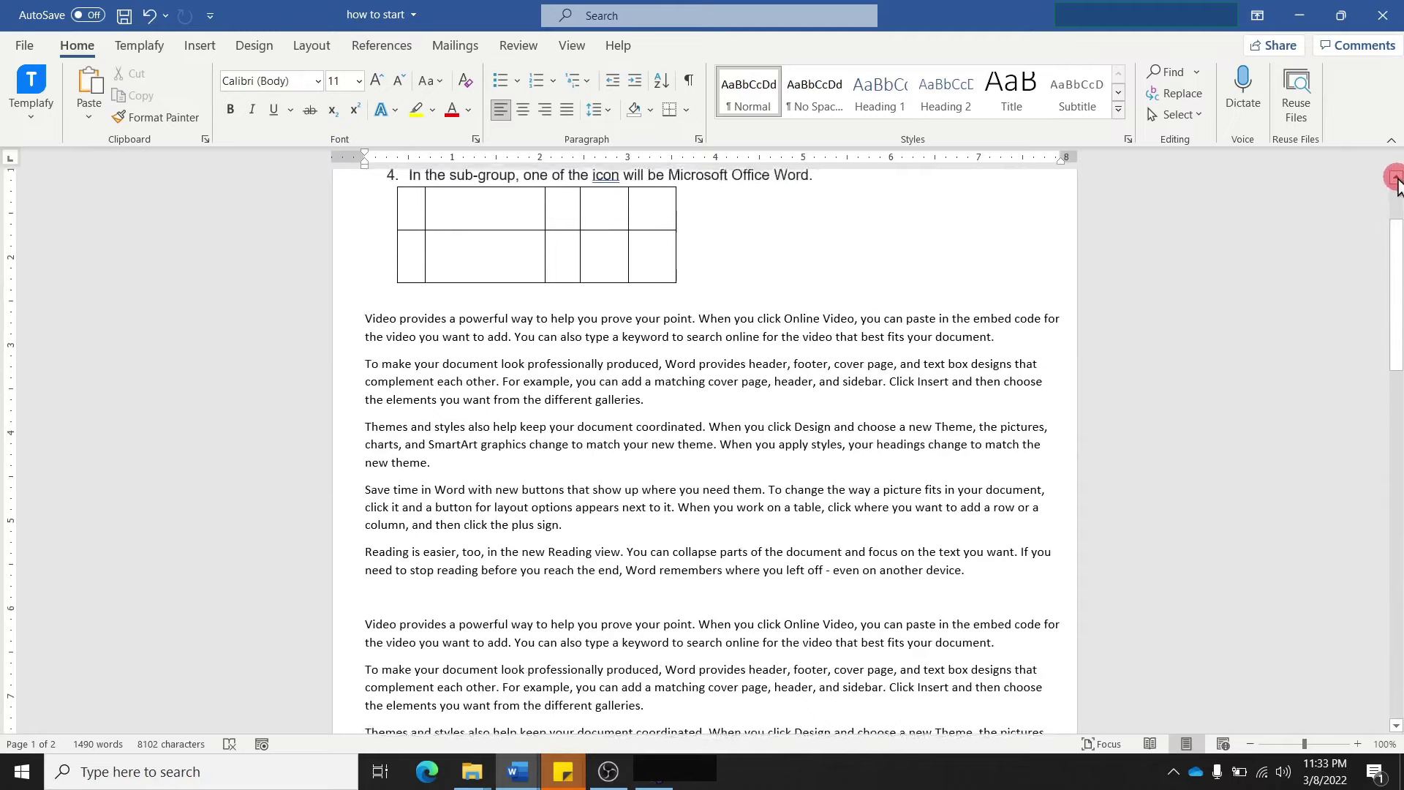
left_click(1398, 726)
left_click(1397, 726)
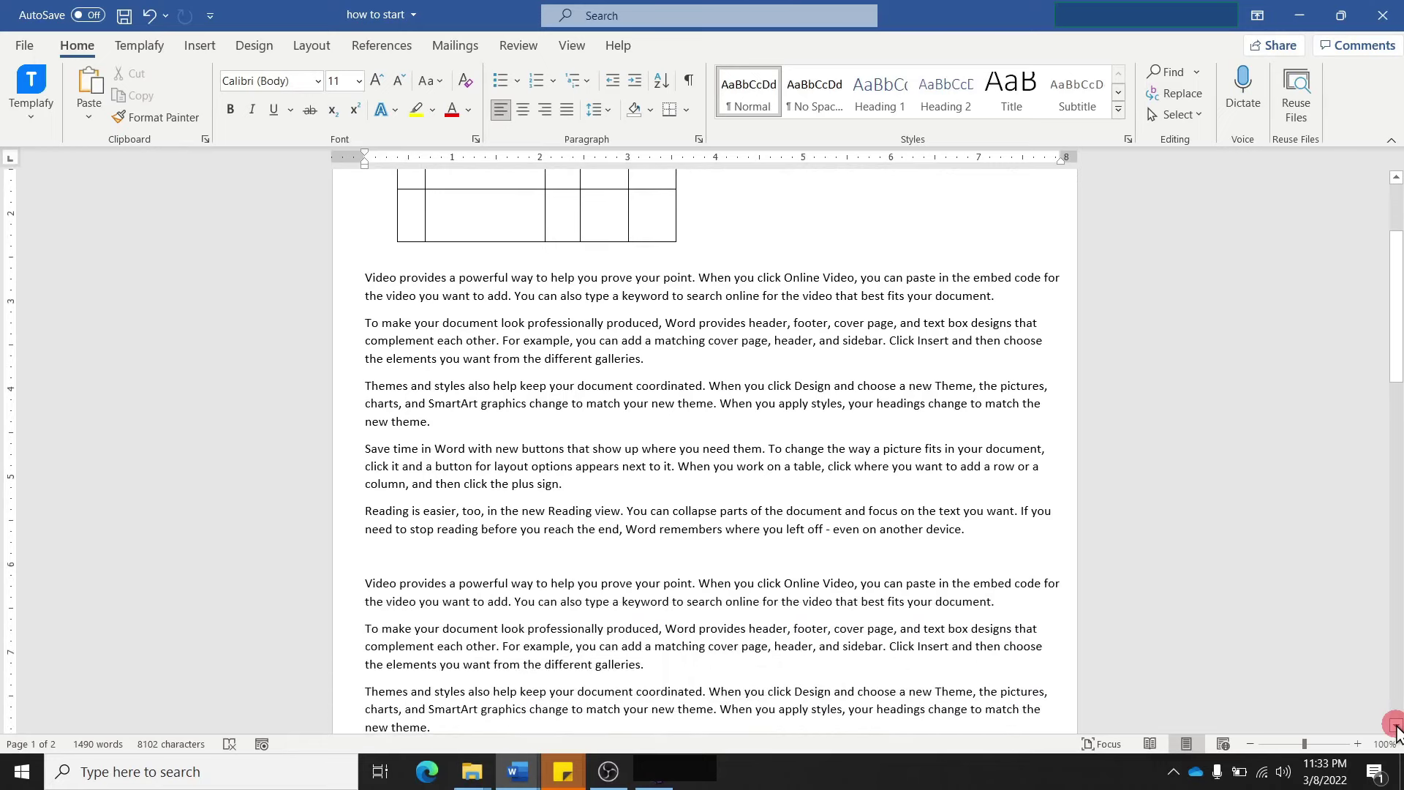
left_click(1266, 423)
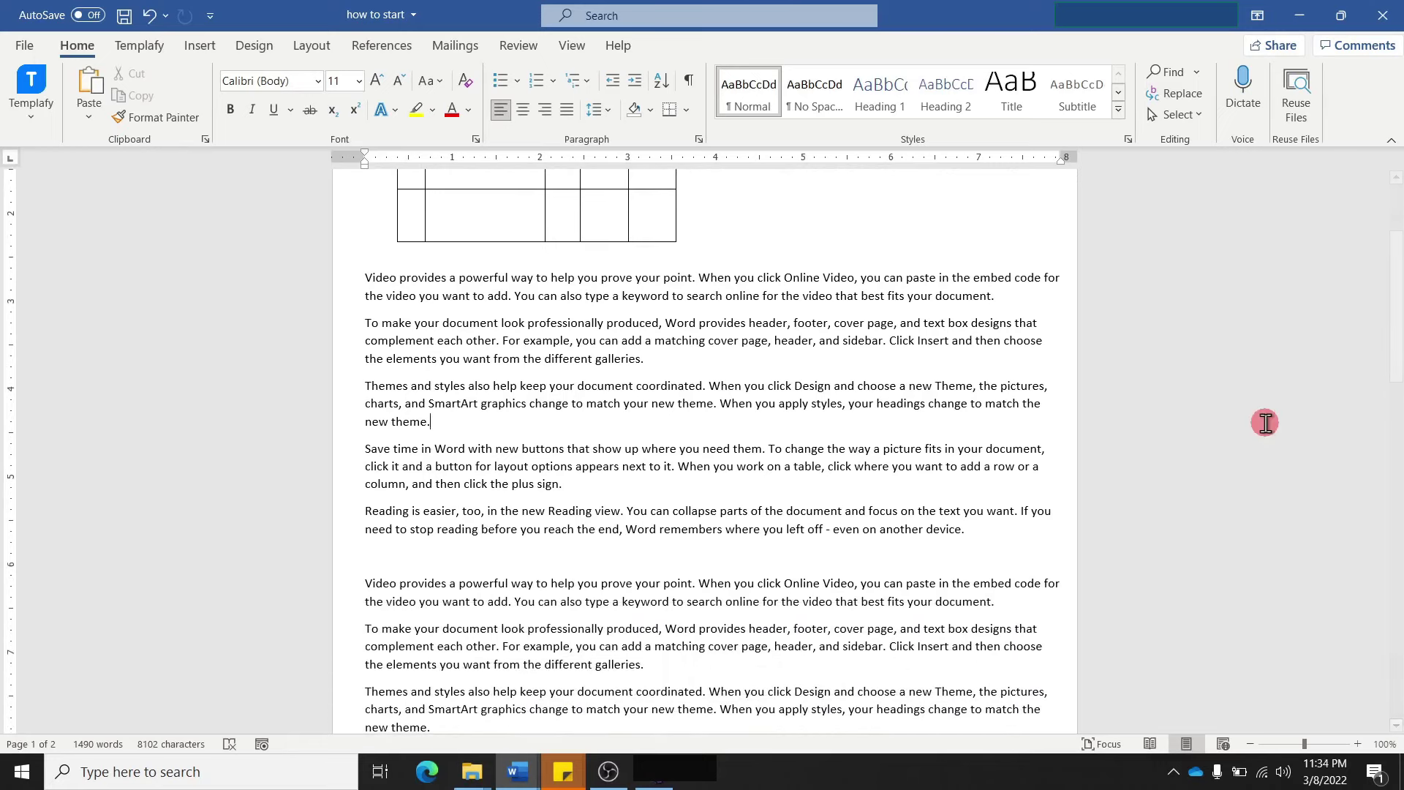